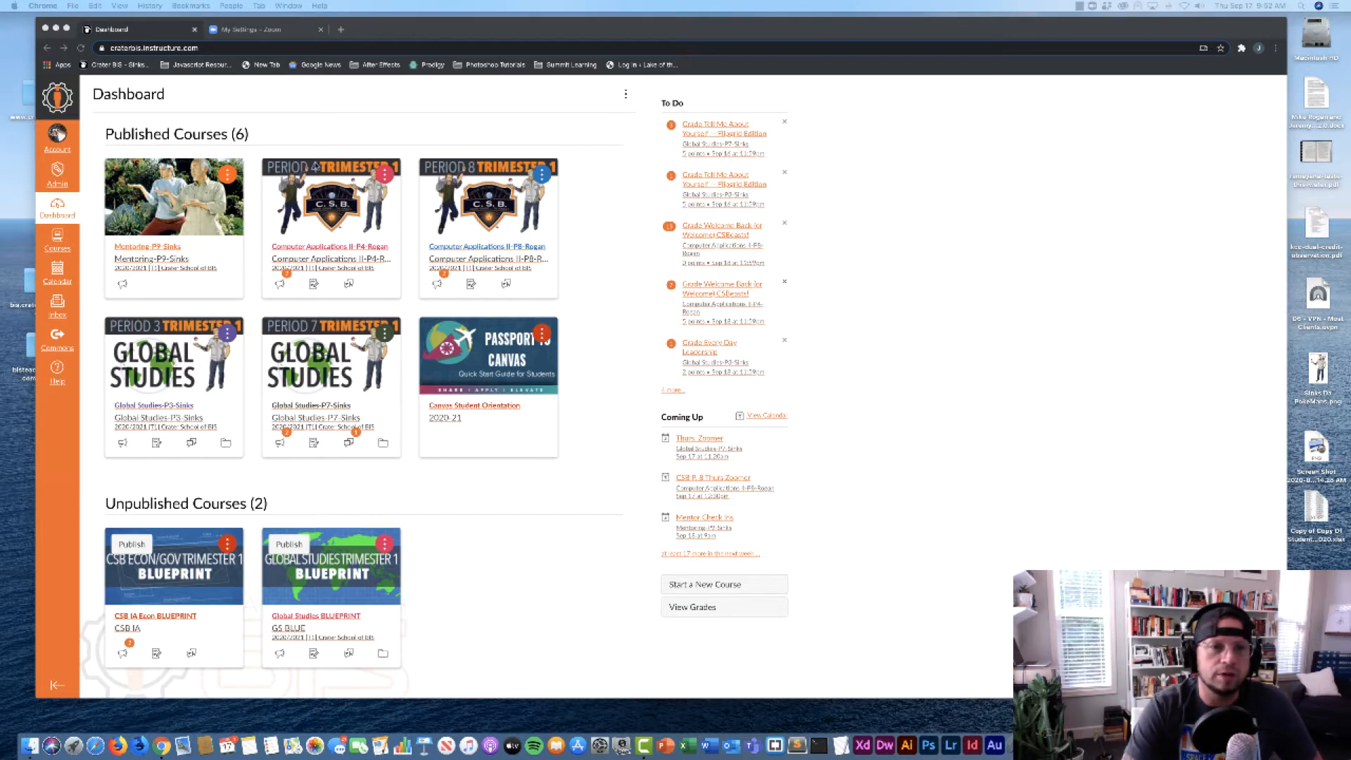
Switch to Zoom, start scheduling a new meeting and make it a recurring meeting with Daily recurrence
click(263, 31)
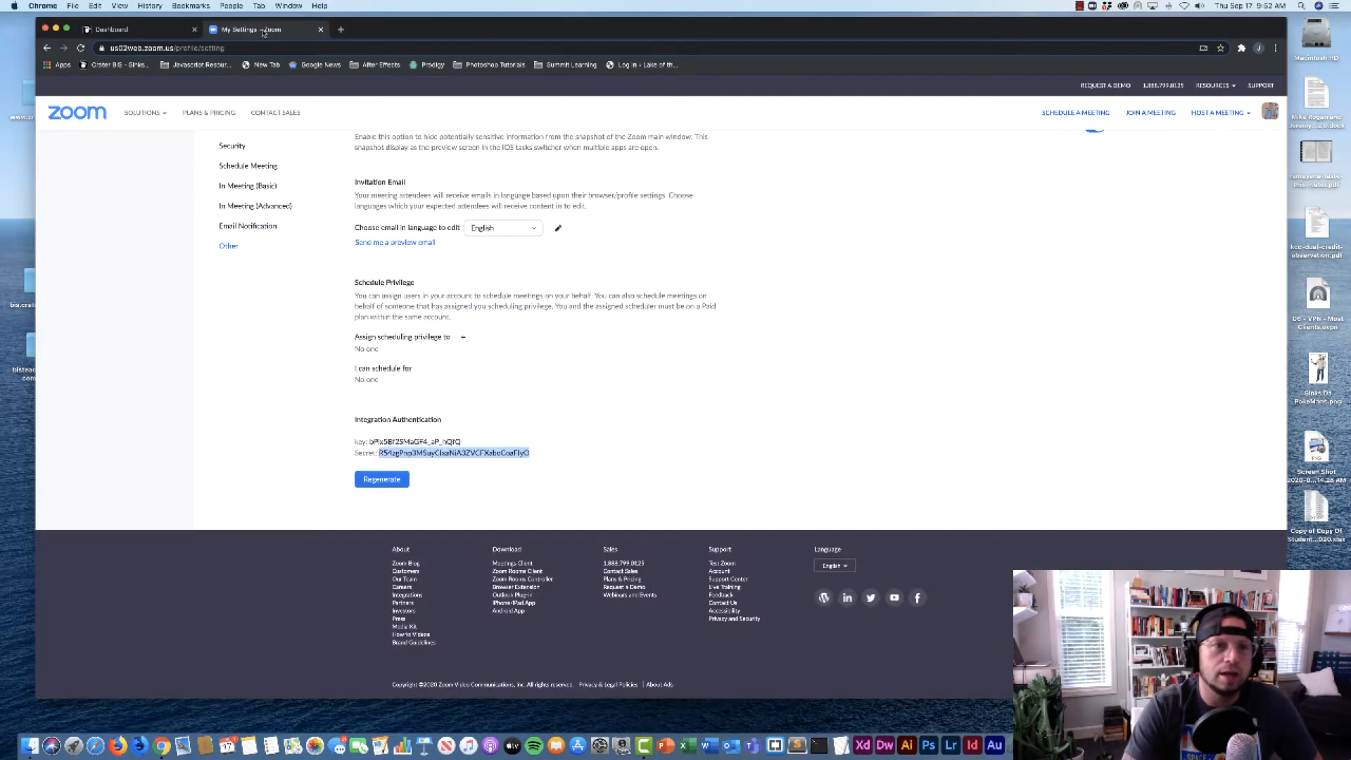
scroll(302, 261, up, 20)
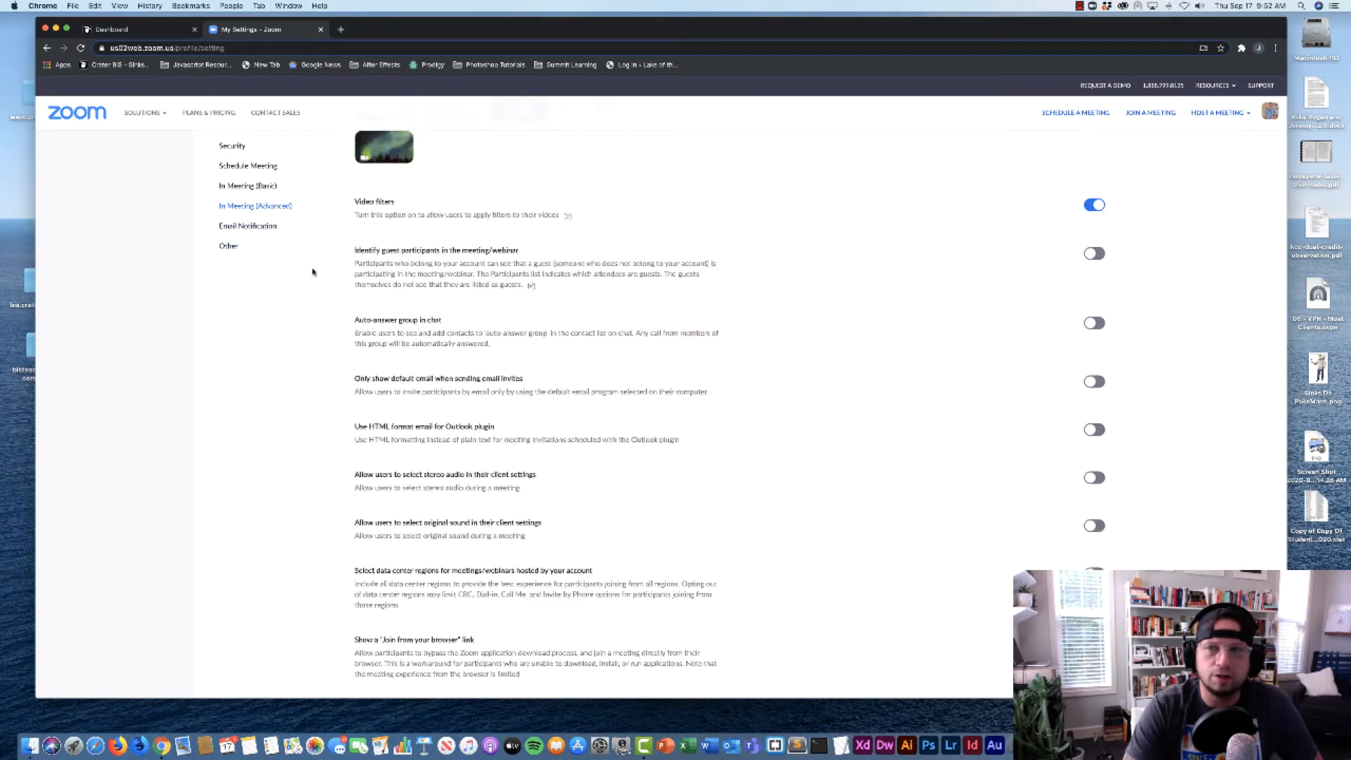
click(1077, 114)
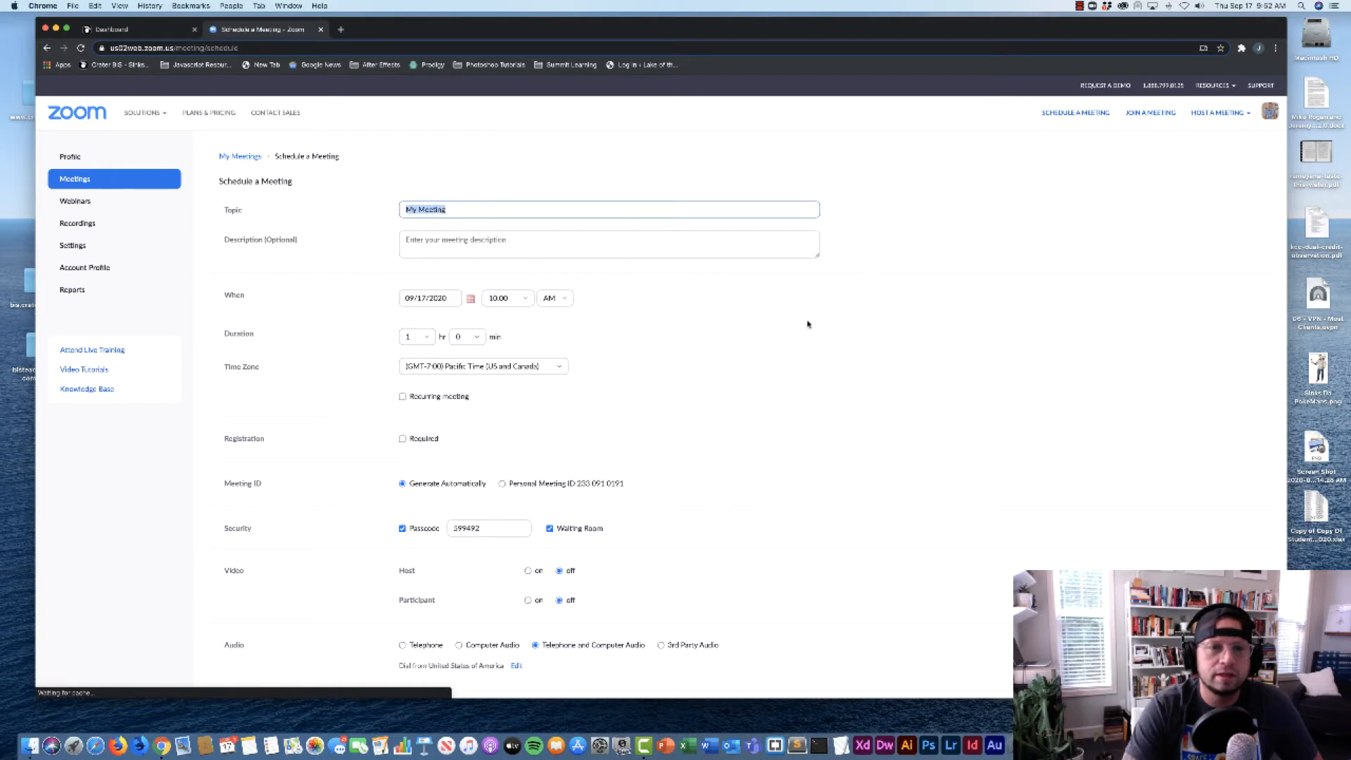
scroll(804, 344, down, 1)
scroll(804, 347, down, 1)
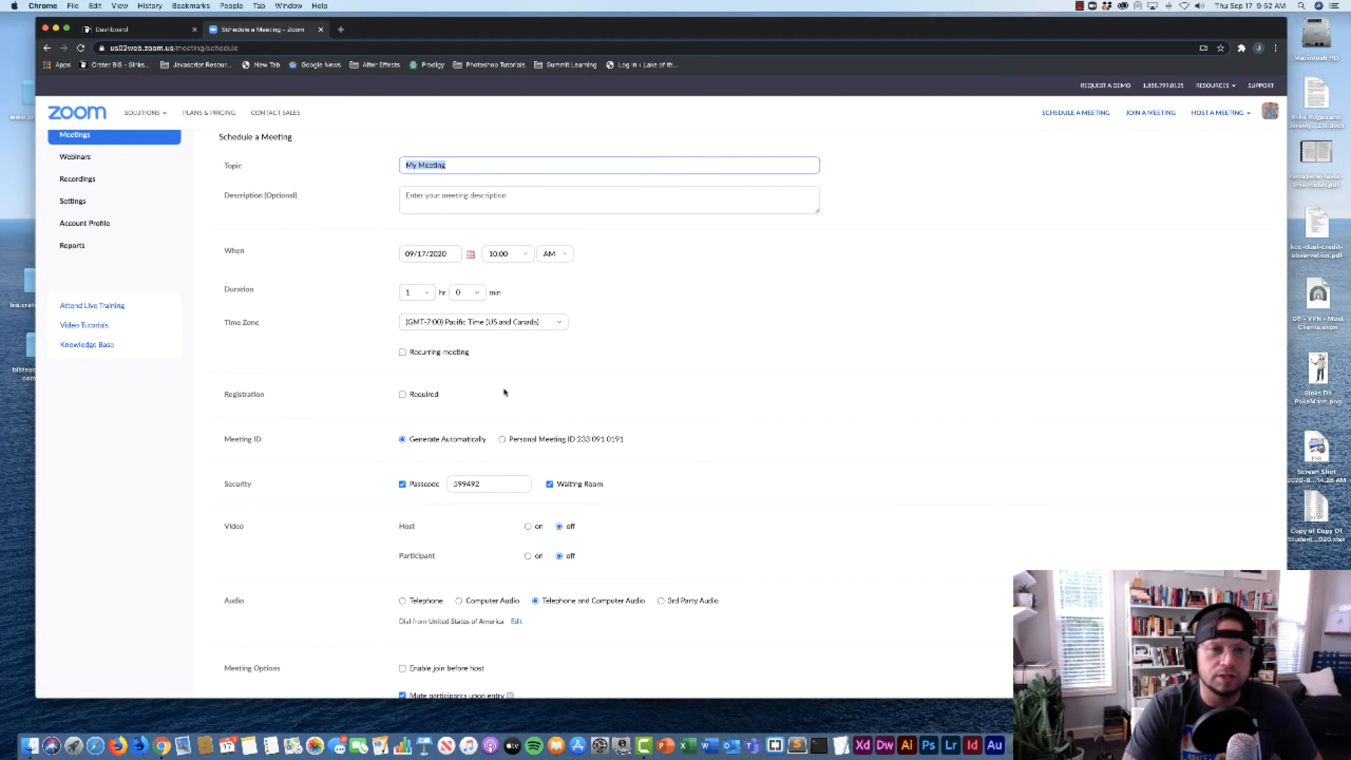
click(402, 353)
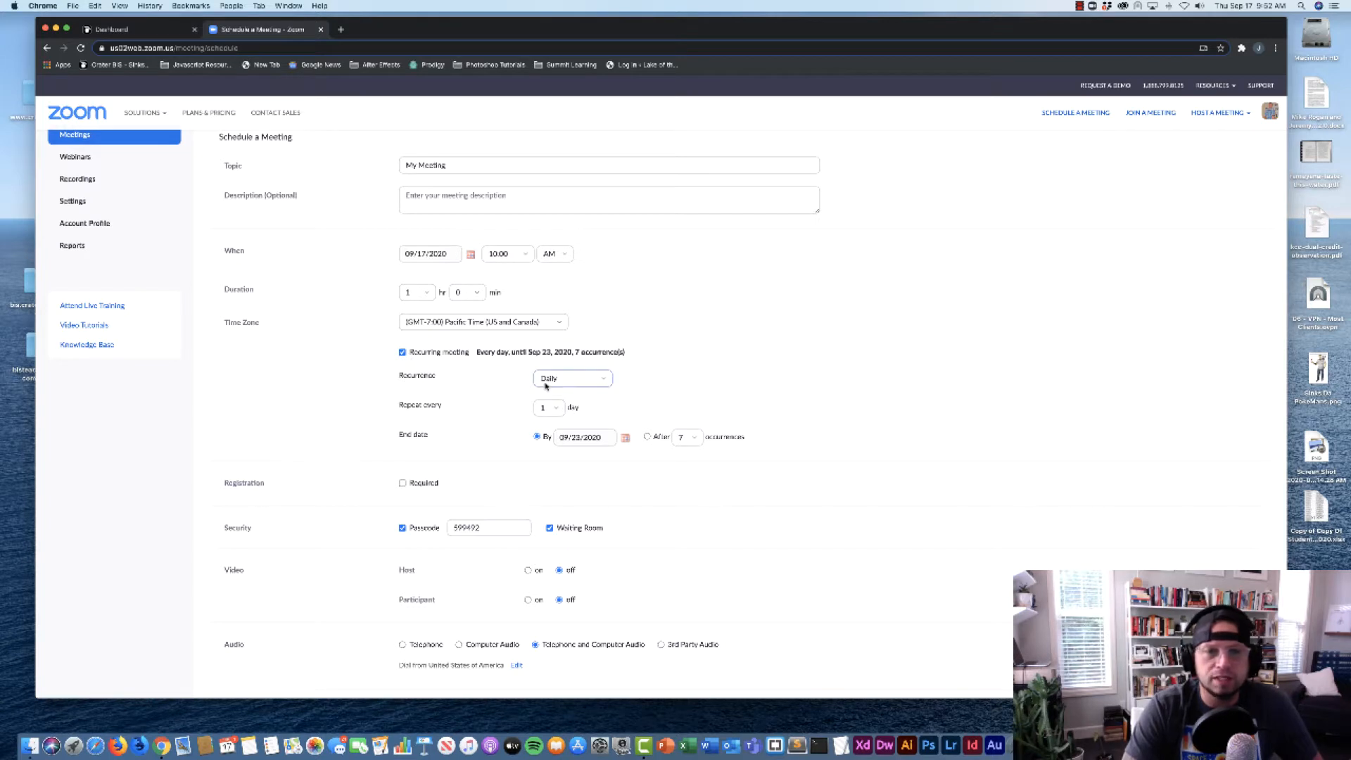
click(605, 380)
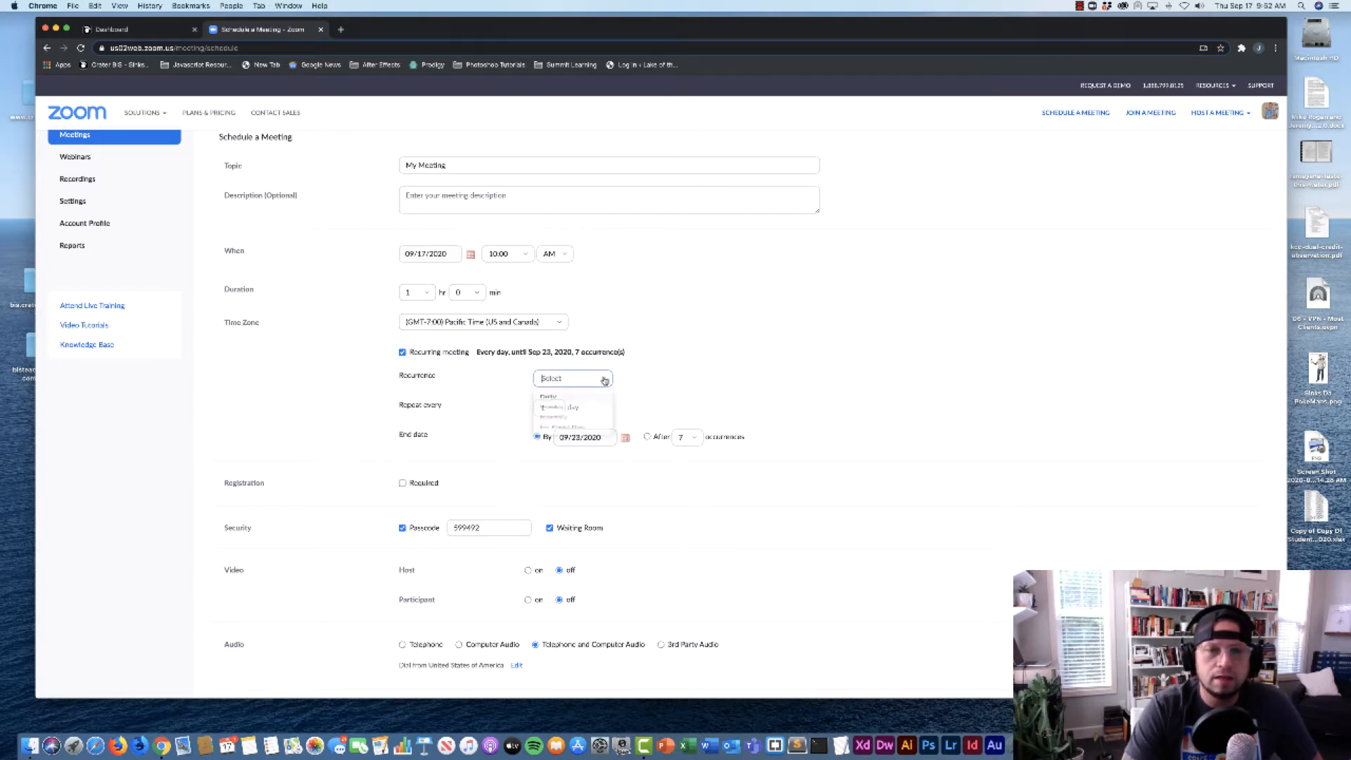
click(639, 373)
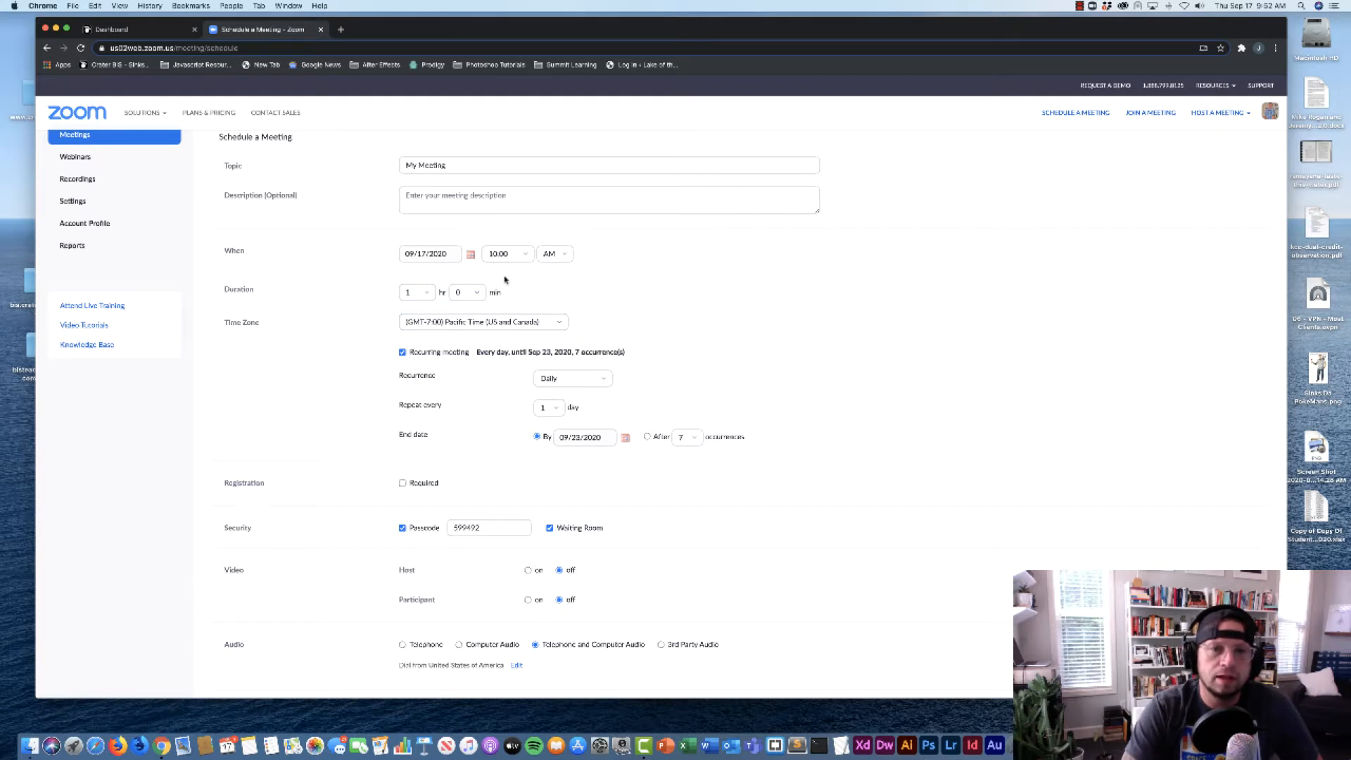
Set the meeting duration to 4 hours and change it back to 1 hour
scroll(445, 285, up, 1)
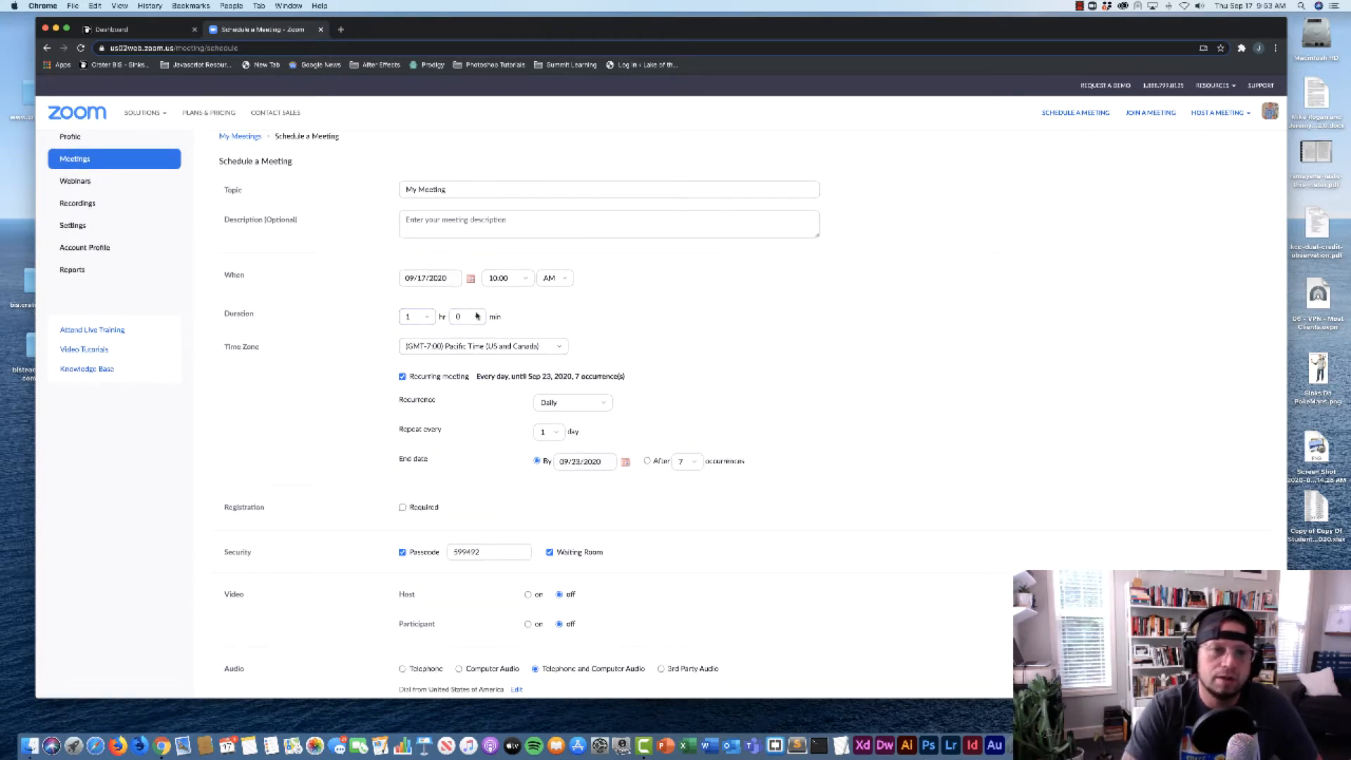
click(433, 318)
click(418, 402)
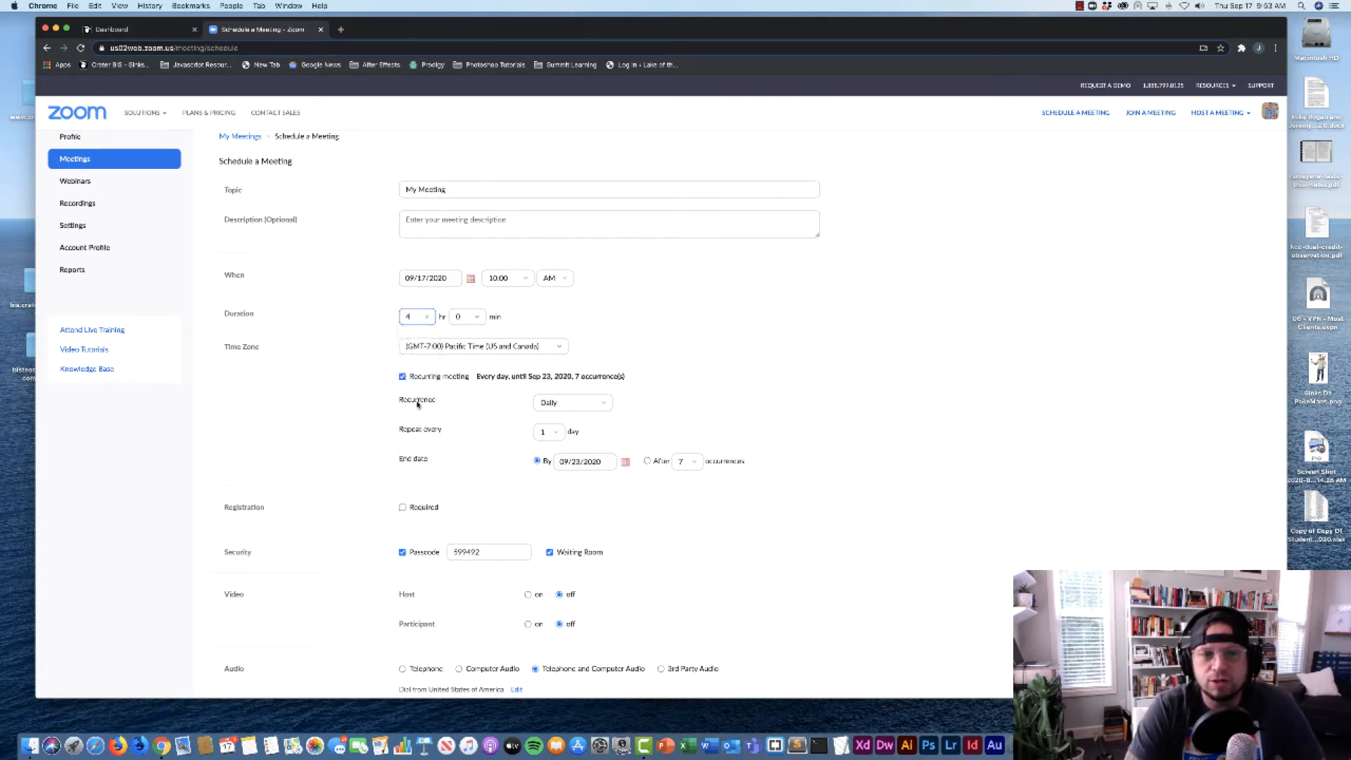
click(426, 318)
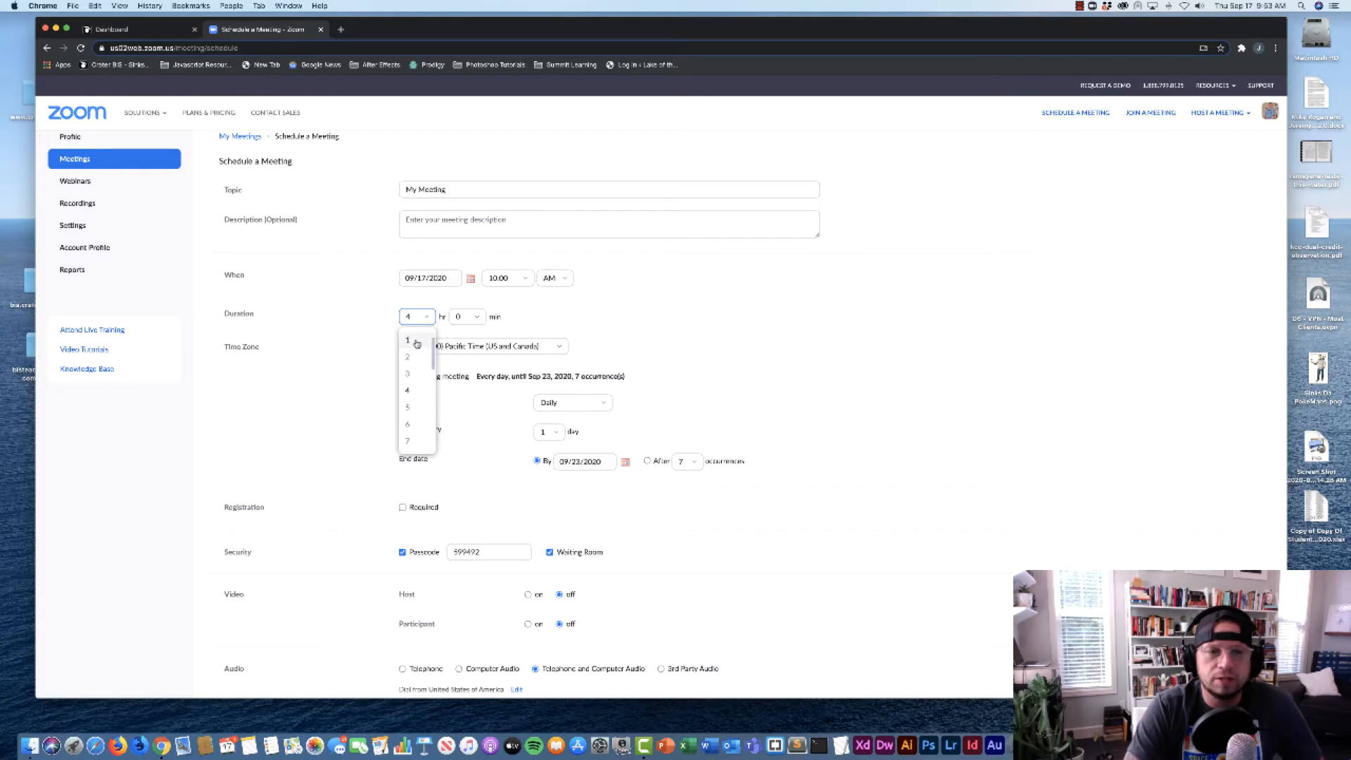
click(417, 343)
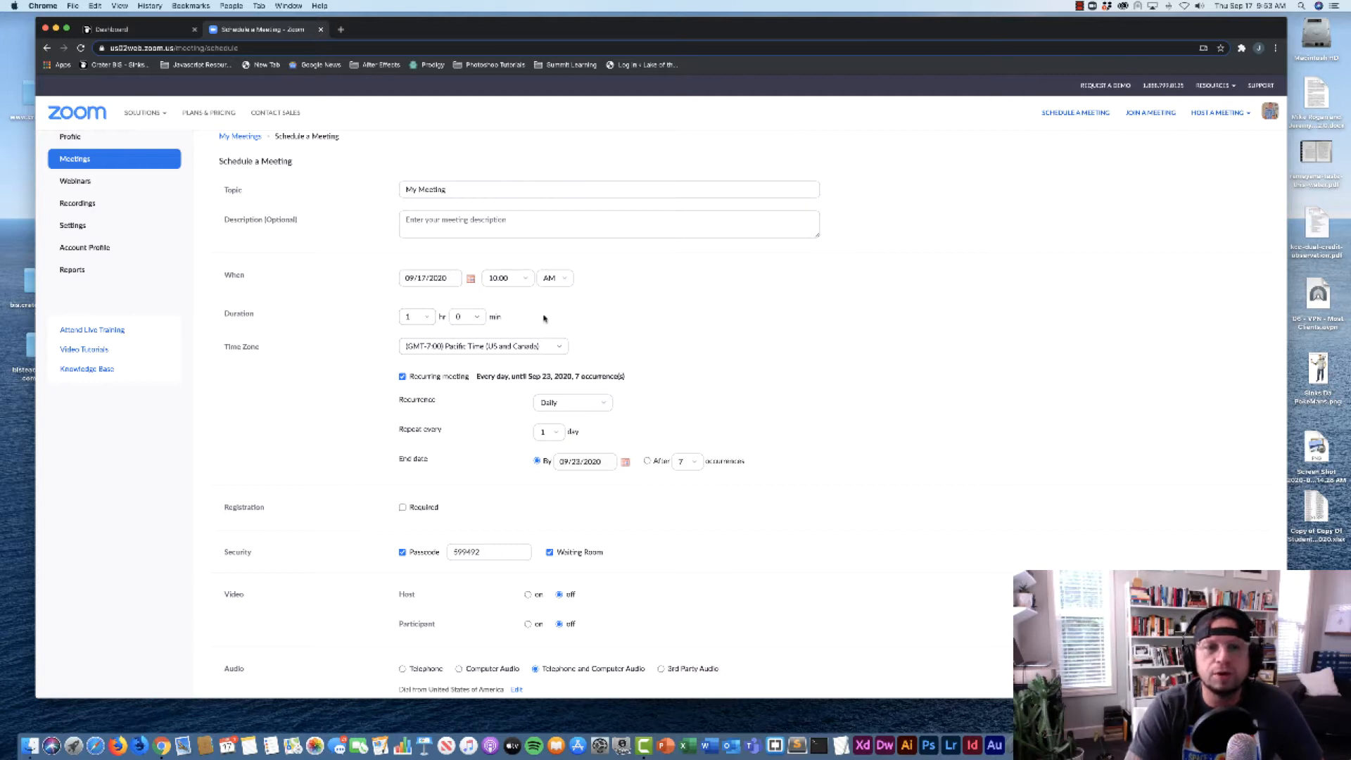
Set the recurring meeting's end date to 11/05/2020 and reopen the end date calendar
scroll(549, 325, down, 1)
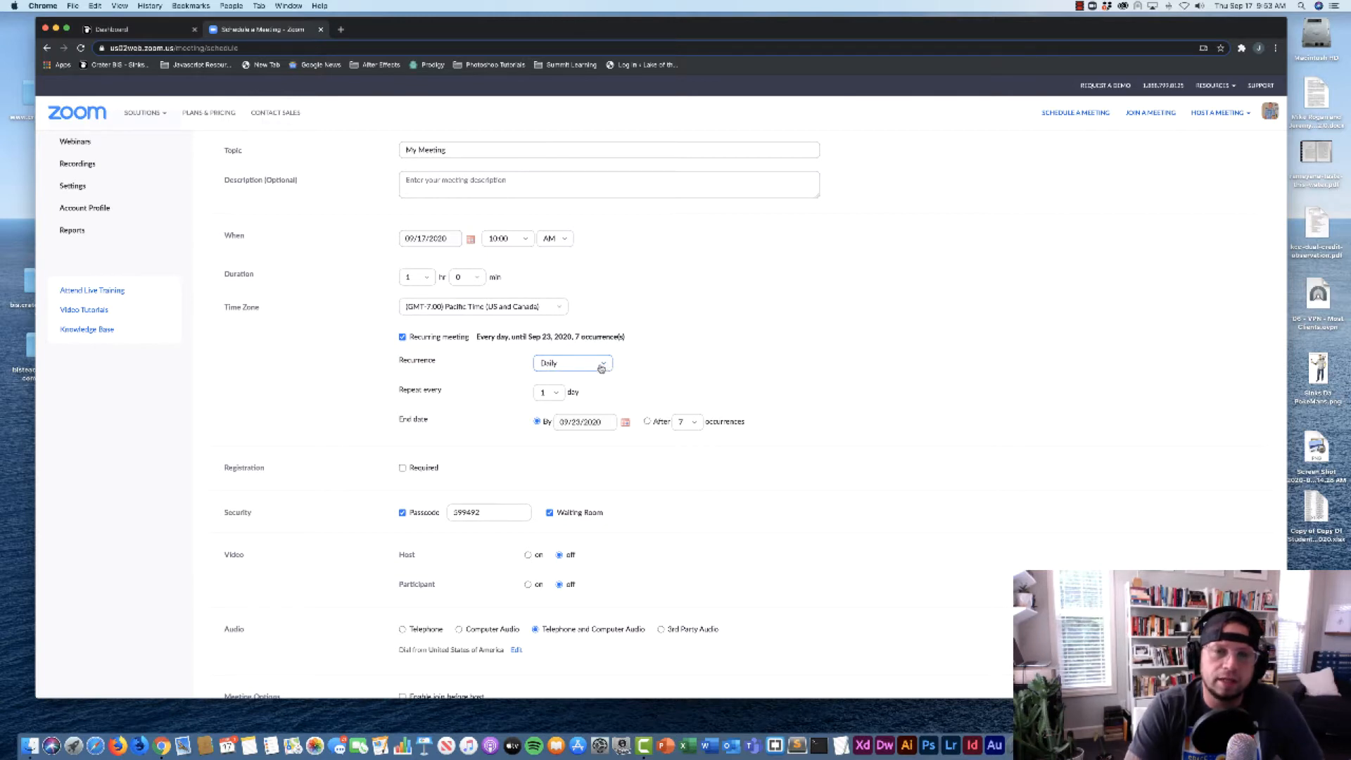
click(624, 423)
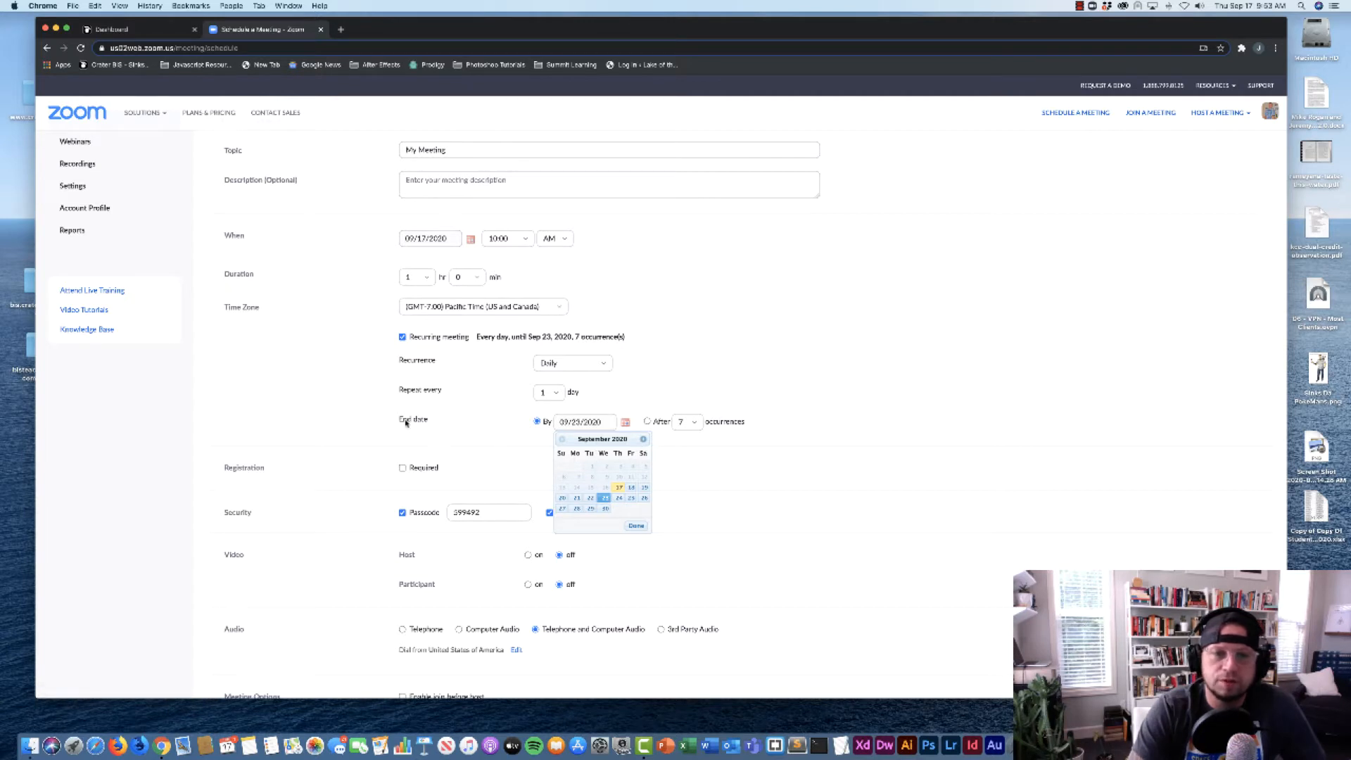
click(643, 440)
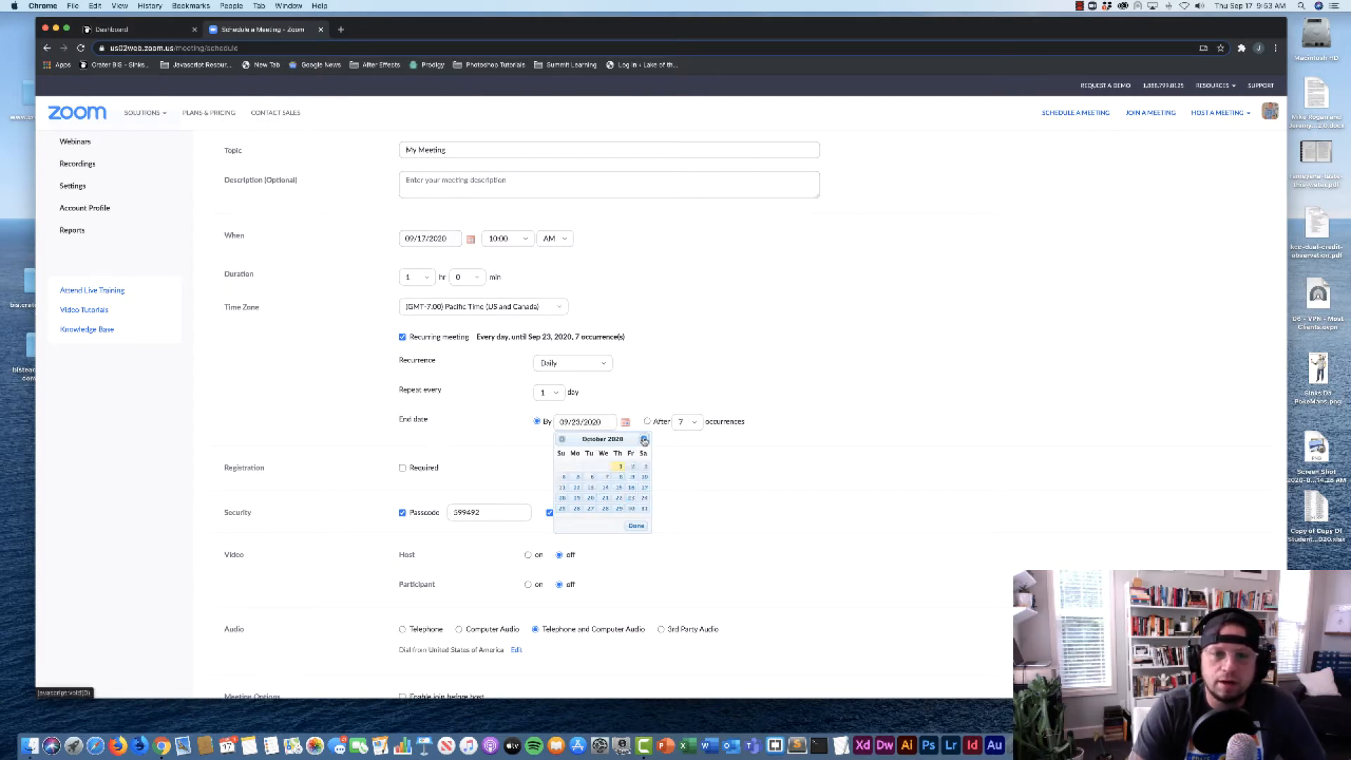
click(643, 440)
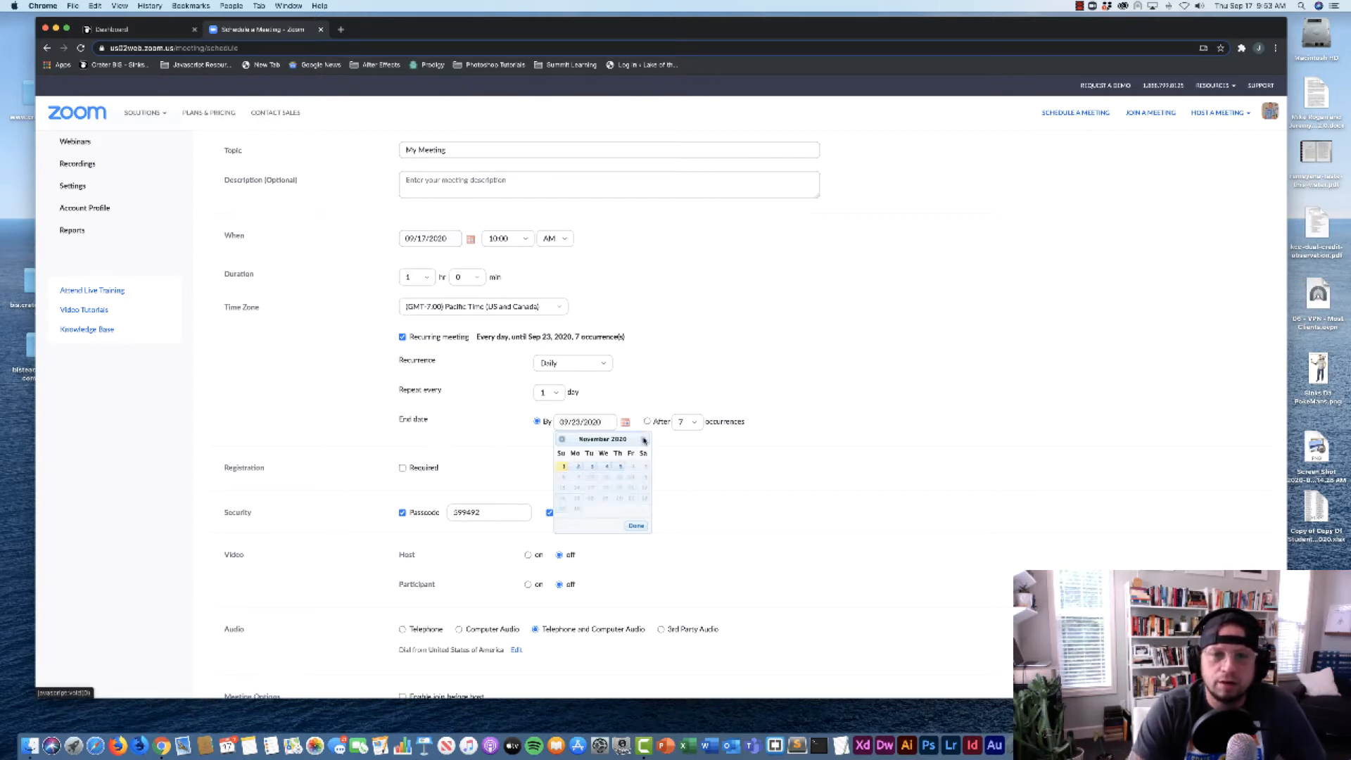
click(621, 467)
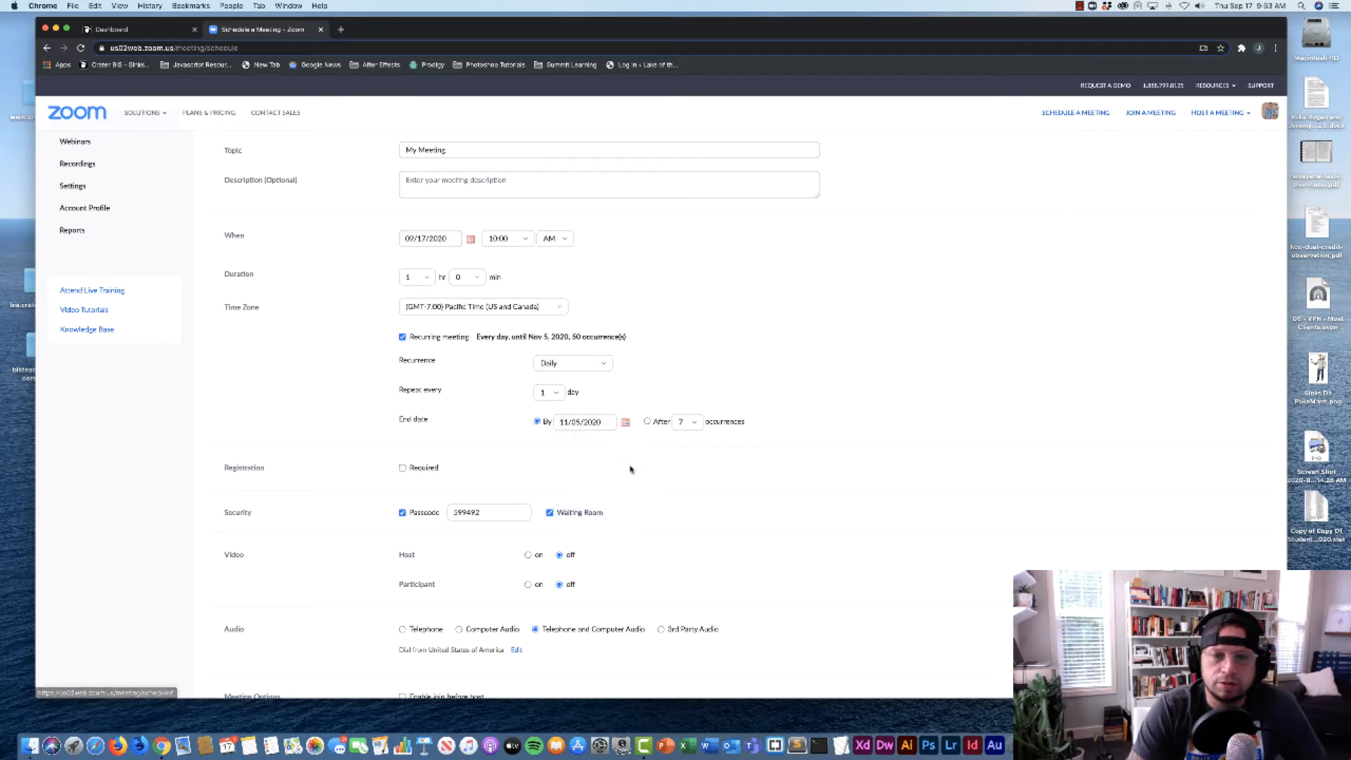
click(625, 422)
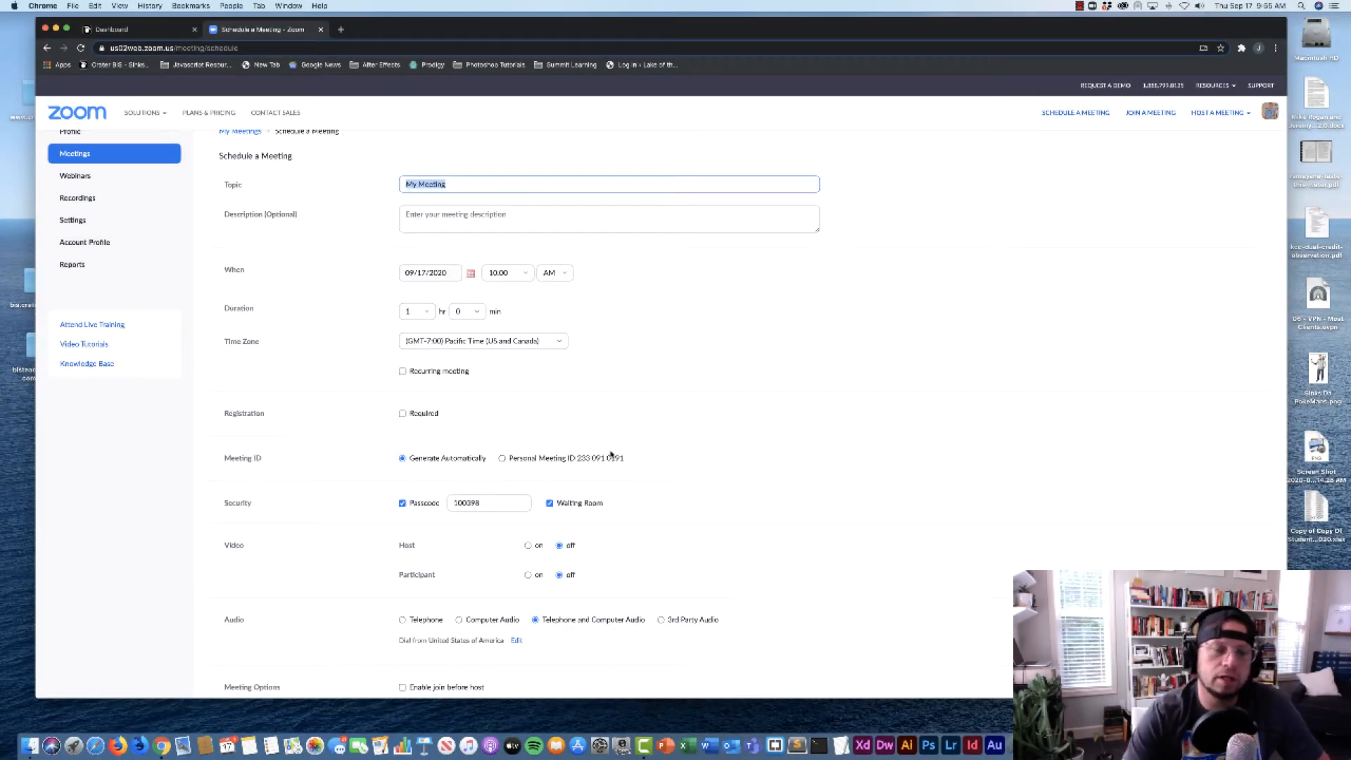
Leave the meeting scheduling form and return to the My Meetings list
scroll(488, 396, up, 1)
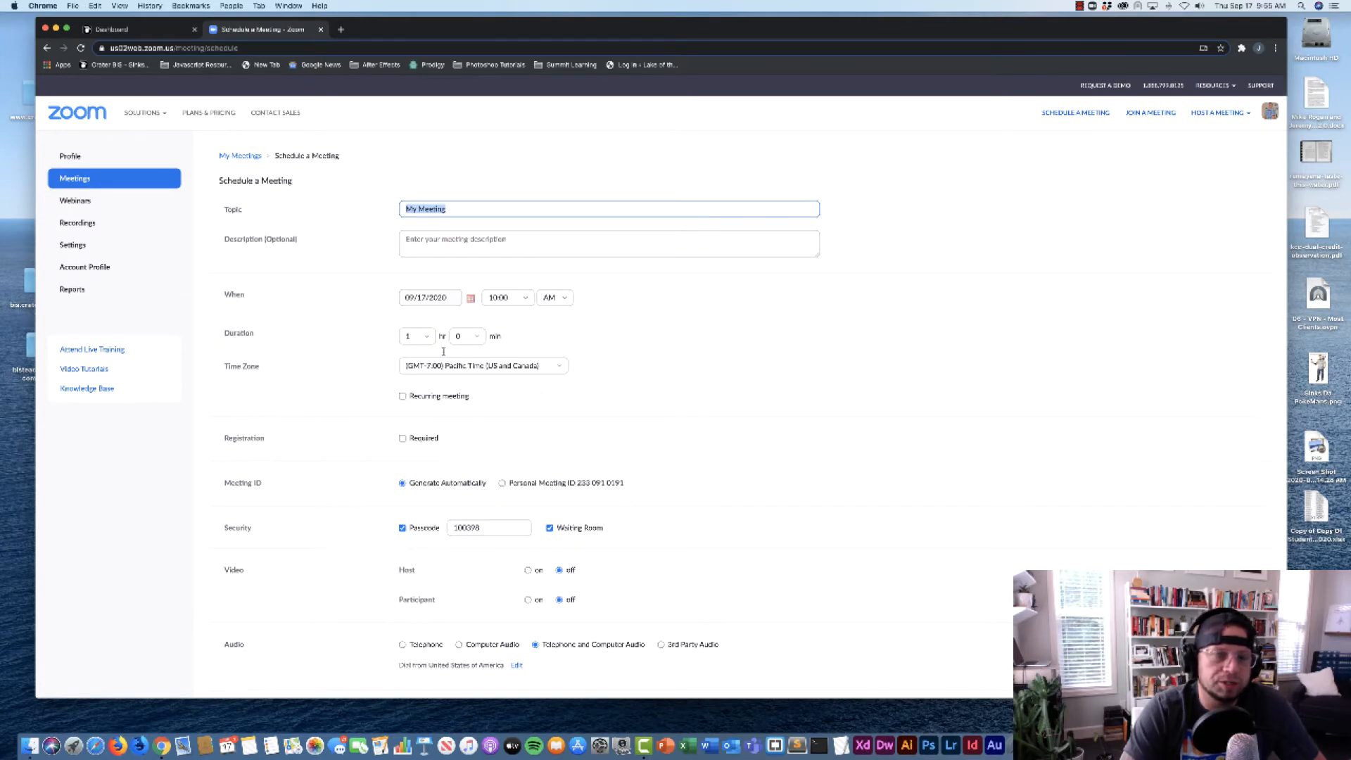
scroll(517, 414, down, 4)
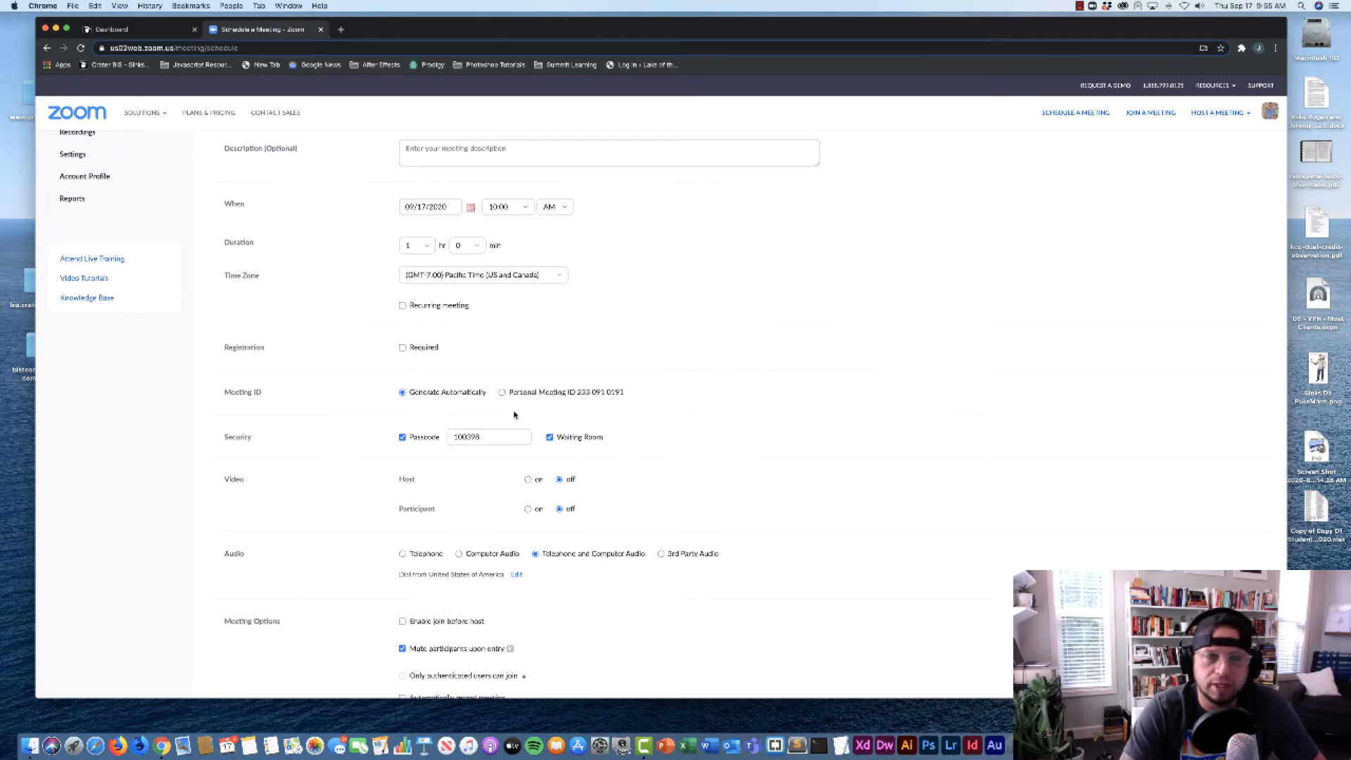
scroll(514, 414, up, 4)
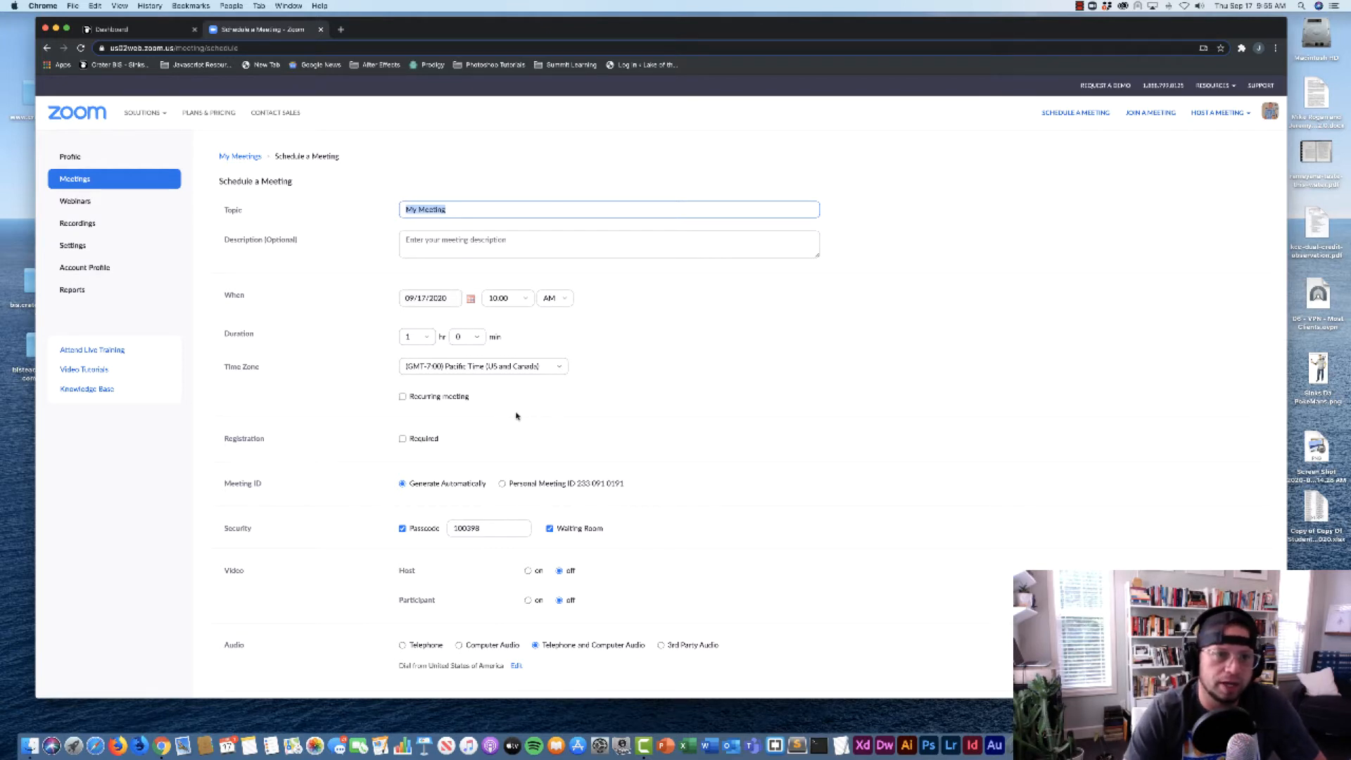
click(232, 157)
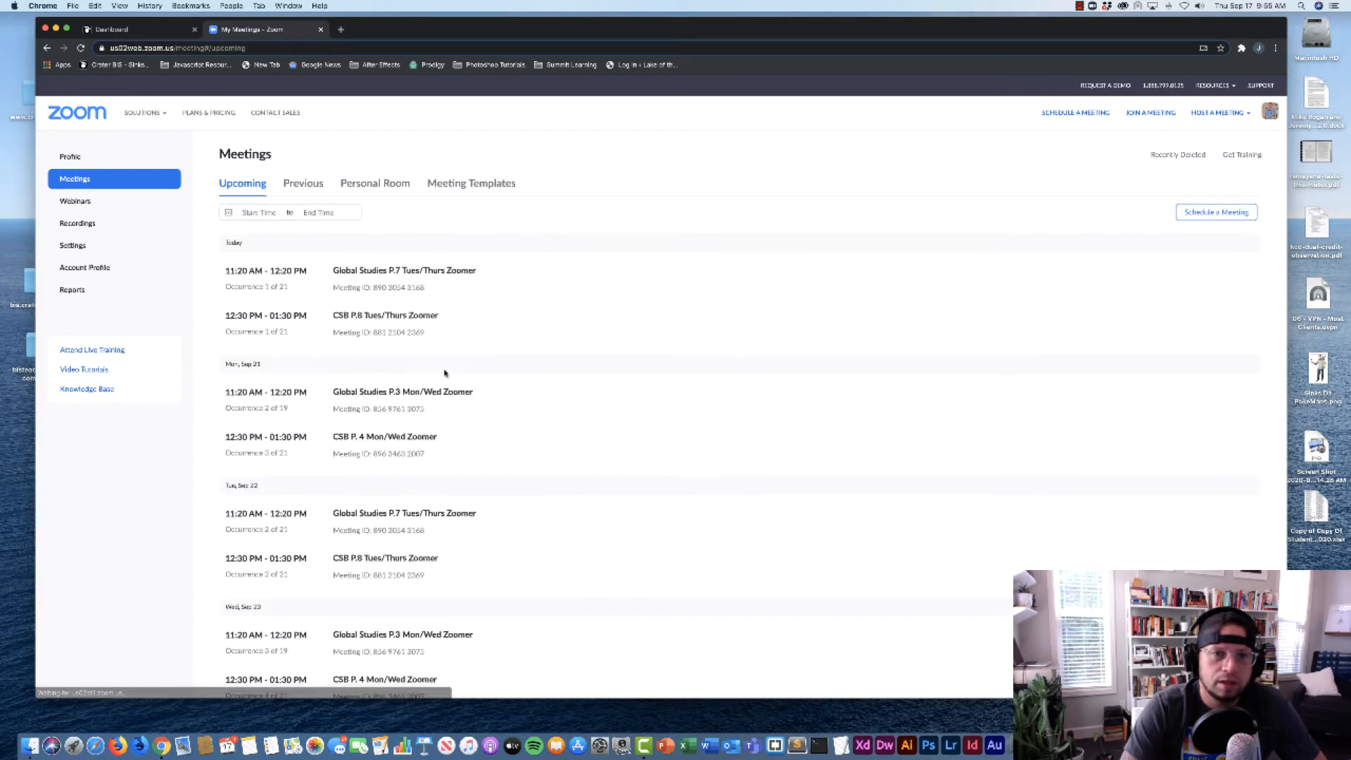
Switch to Canvas and start a new announcement in the unpublished Global Studies BLUEPRINT course
click(116, 29)
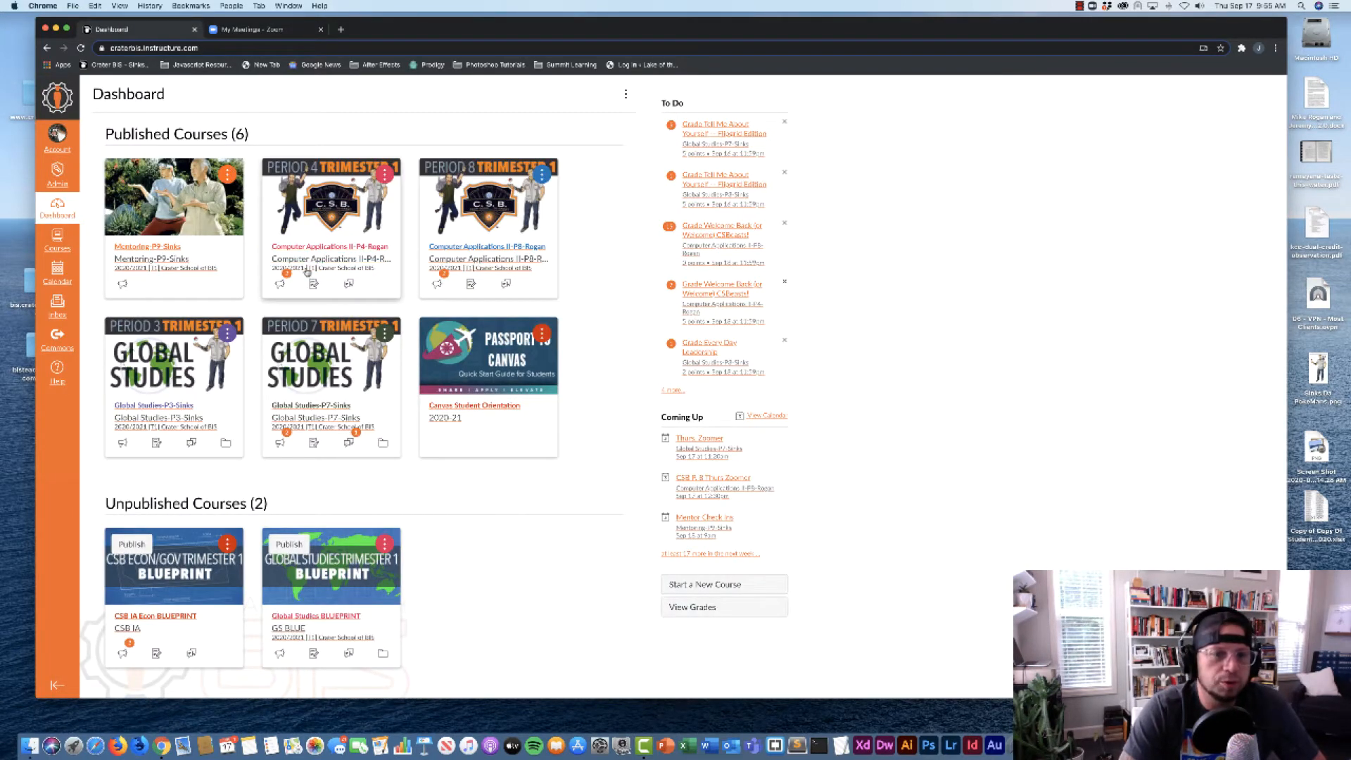
scroll(416, 468, down, 1)
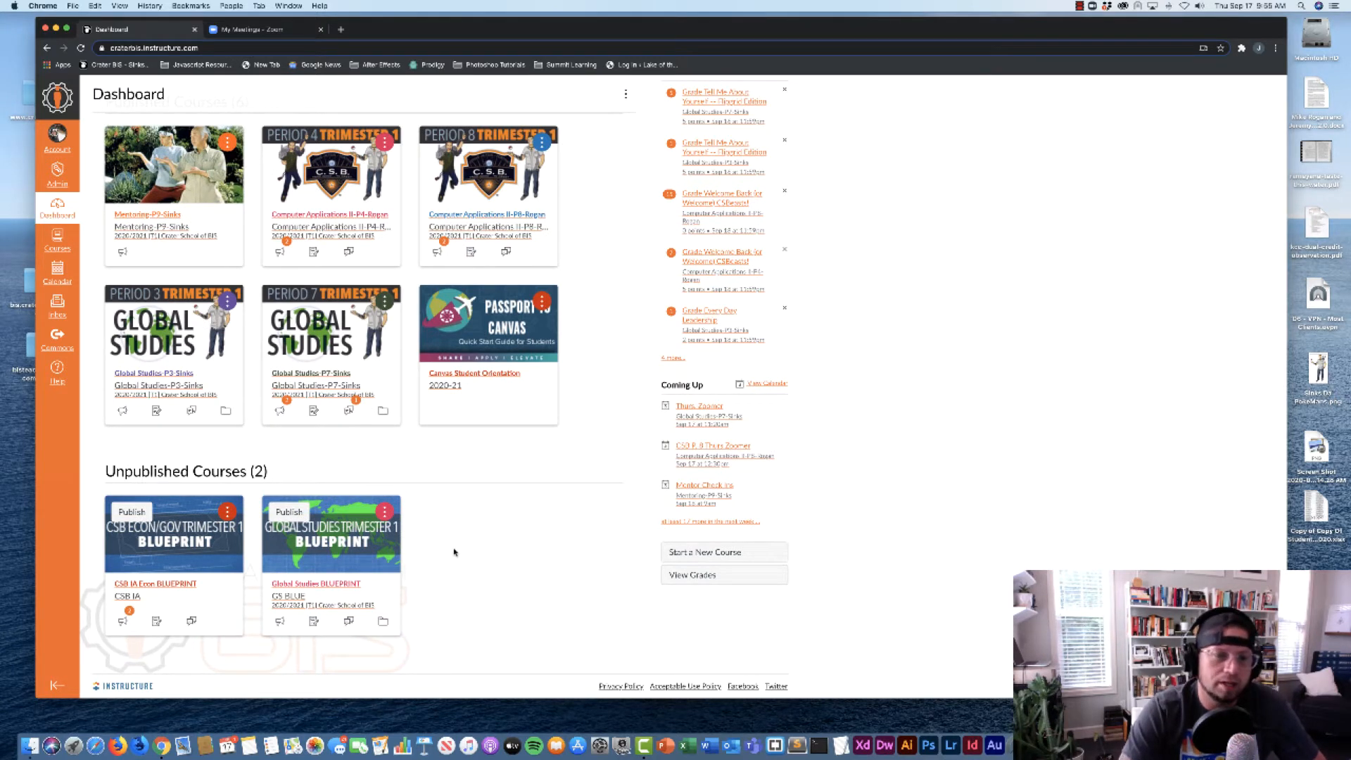
click(335, 588)
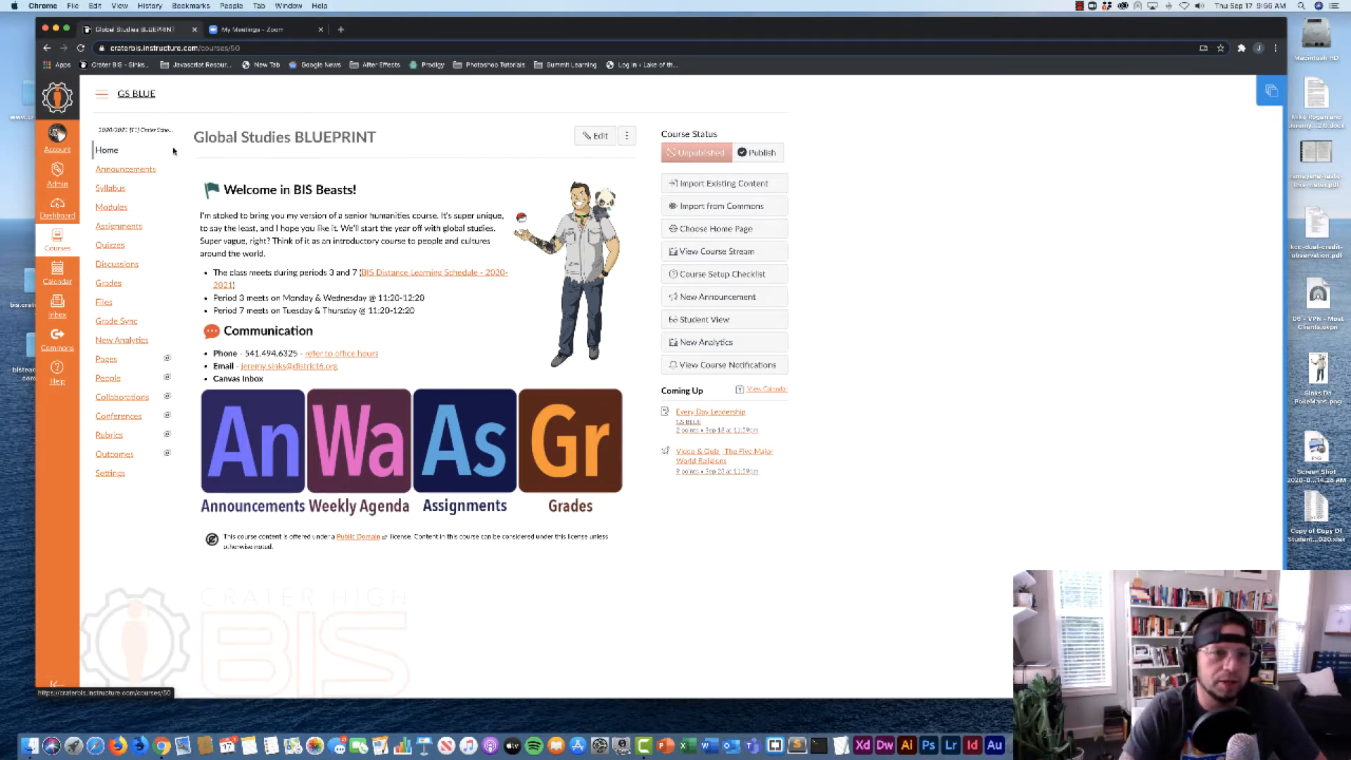
click(134, 171)
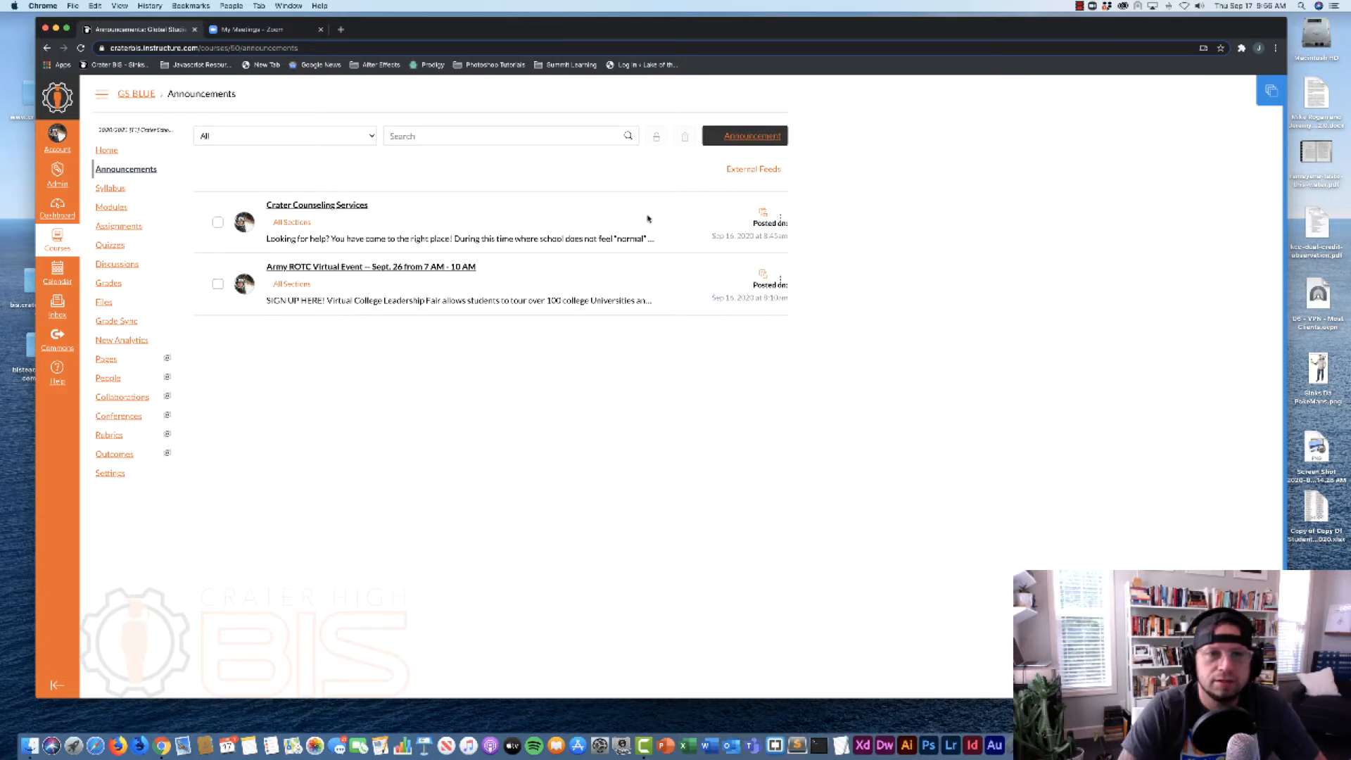
click(748, 137)
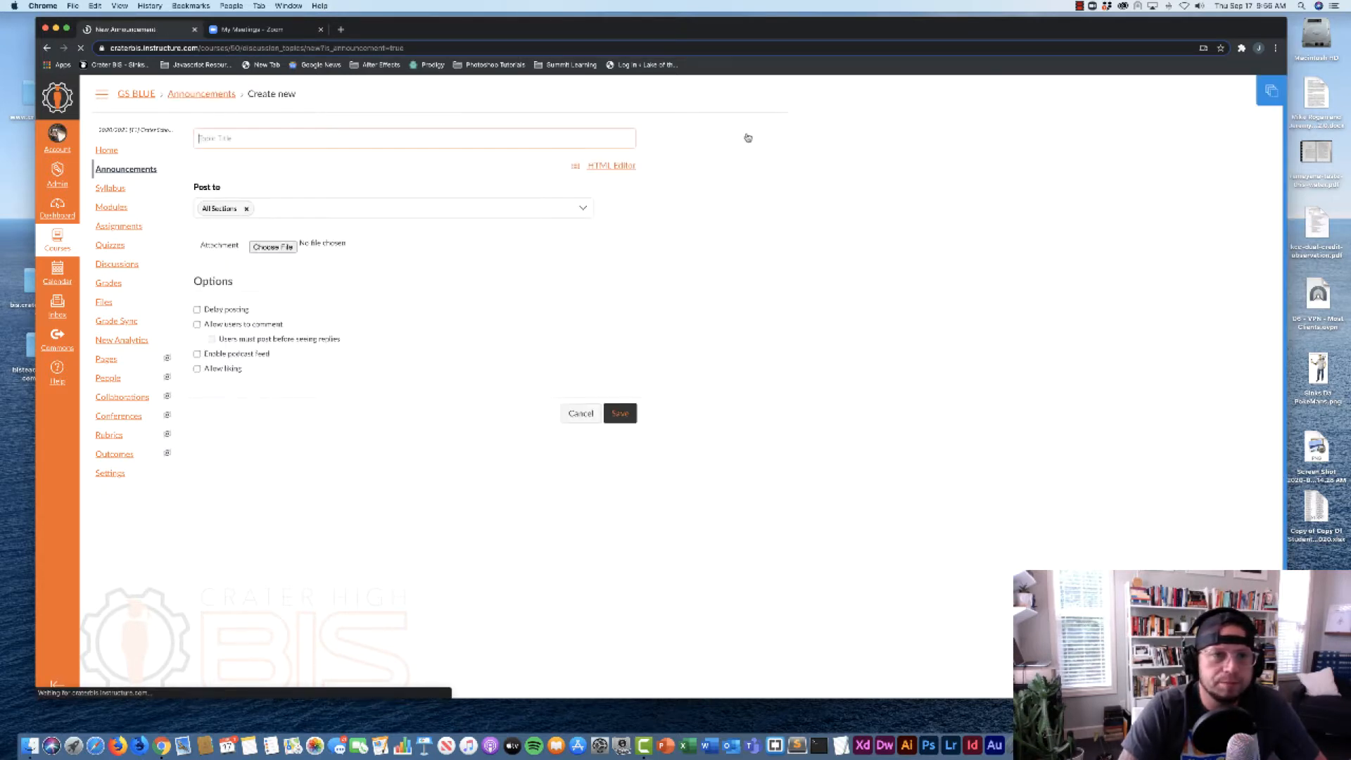
Title the announcement "Zoom Link" and place the cursor in its empty body
click(435, 139)
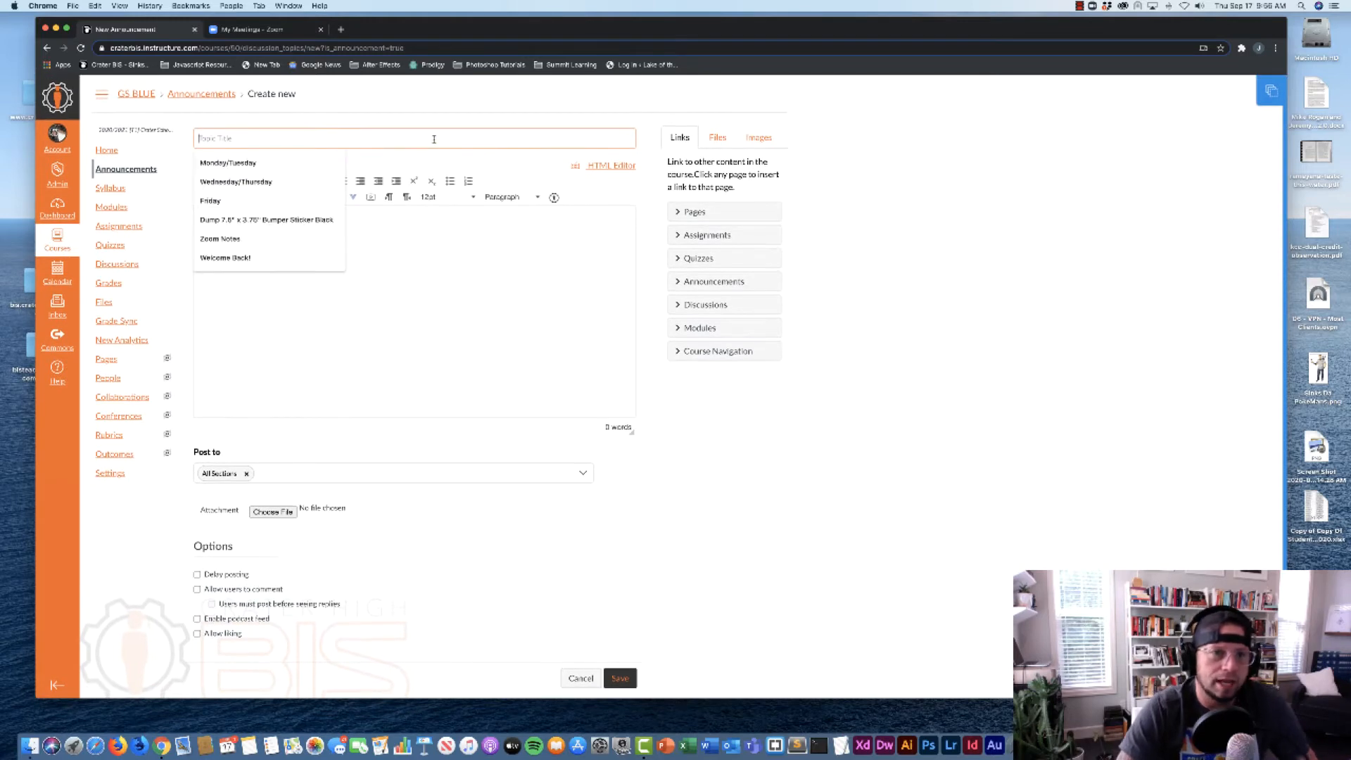
text(Z)
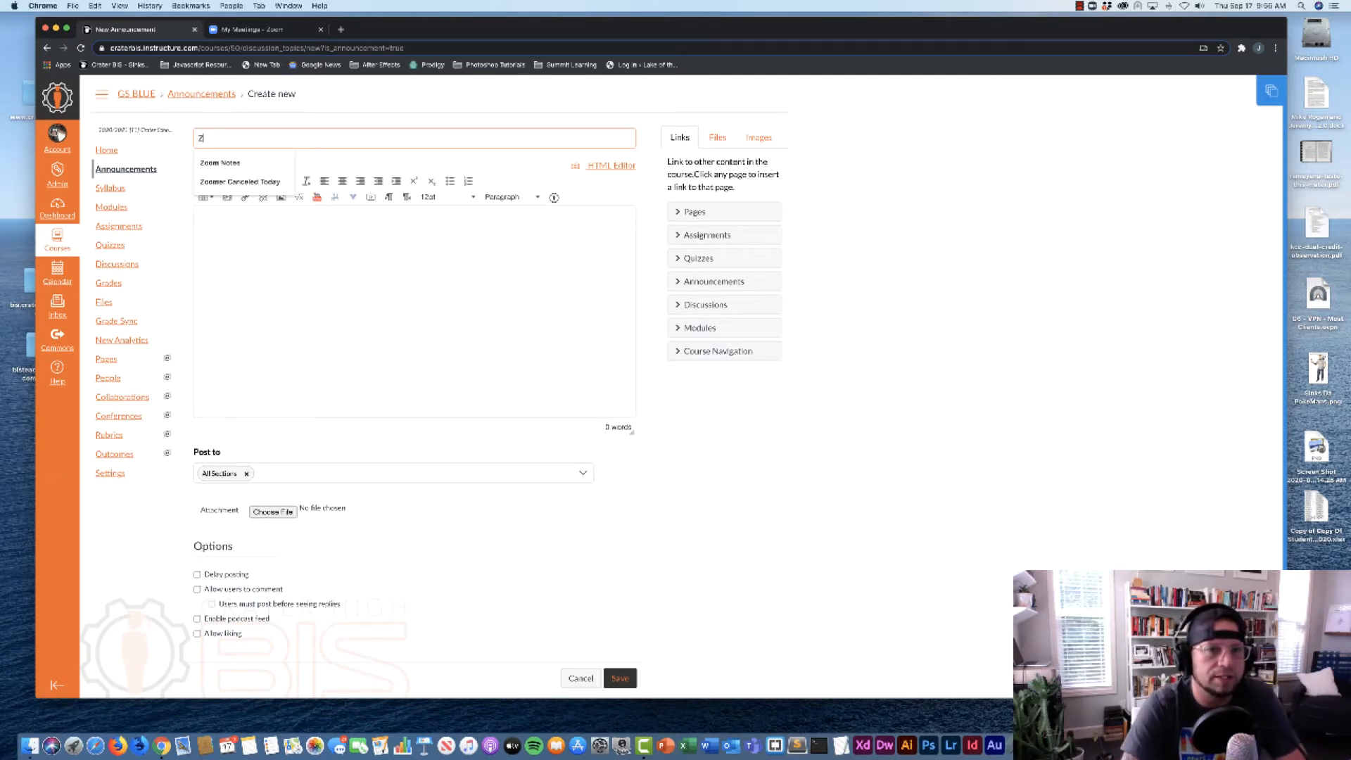
text(oom I)
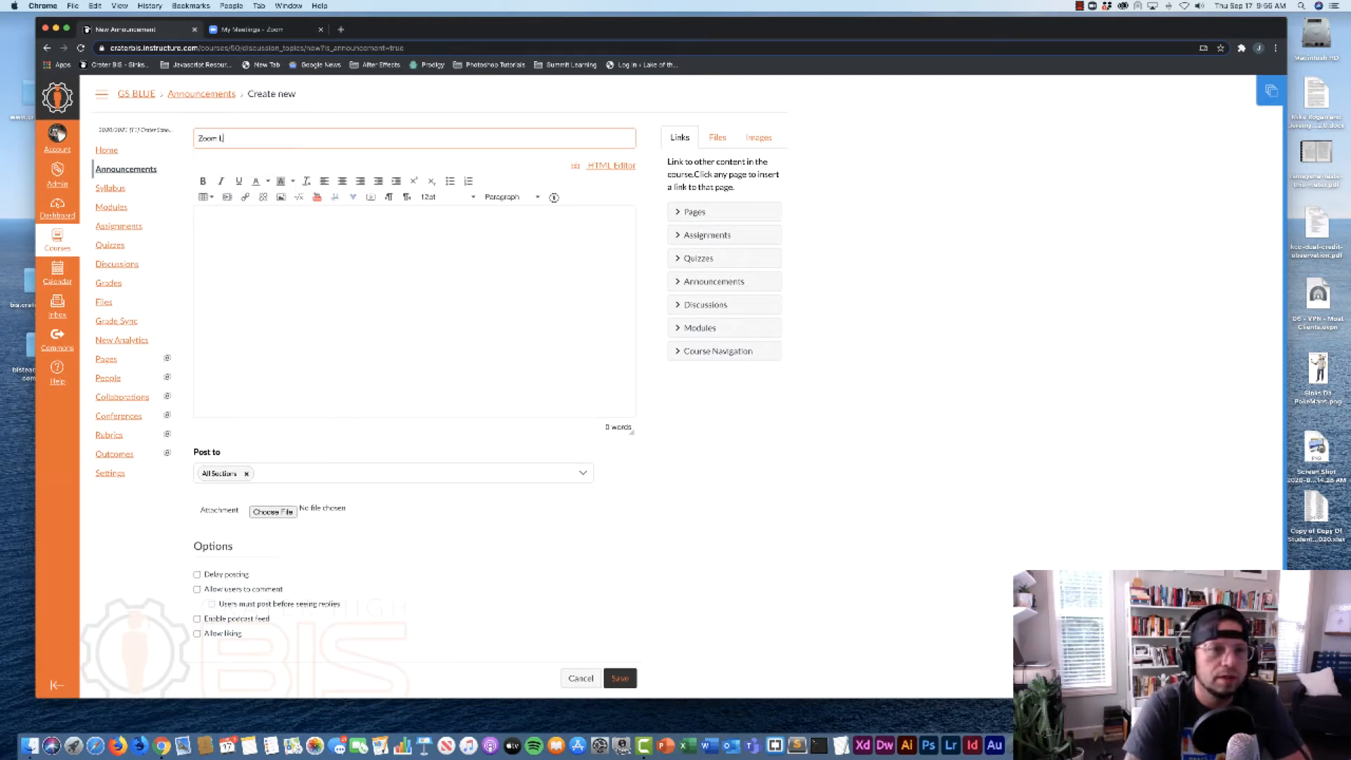
text(ink For Class)
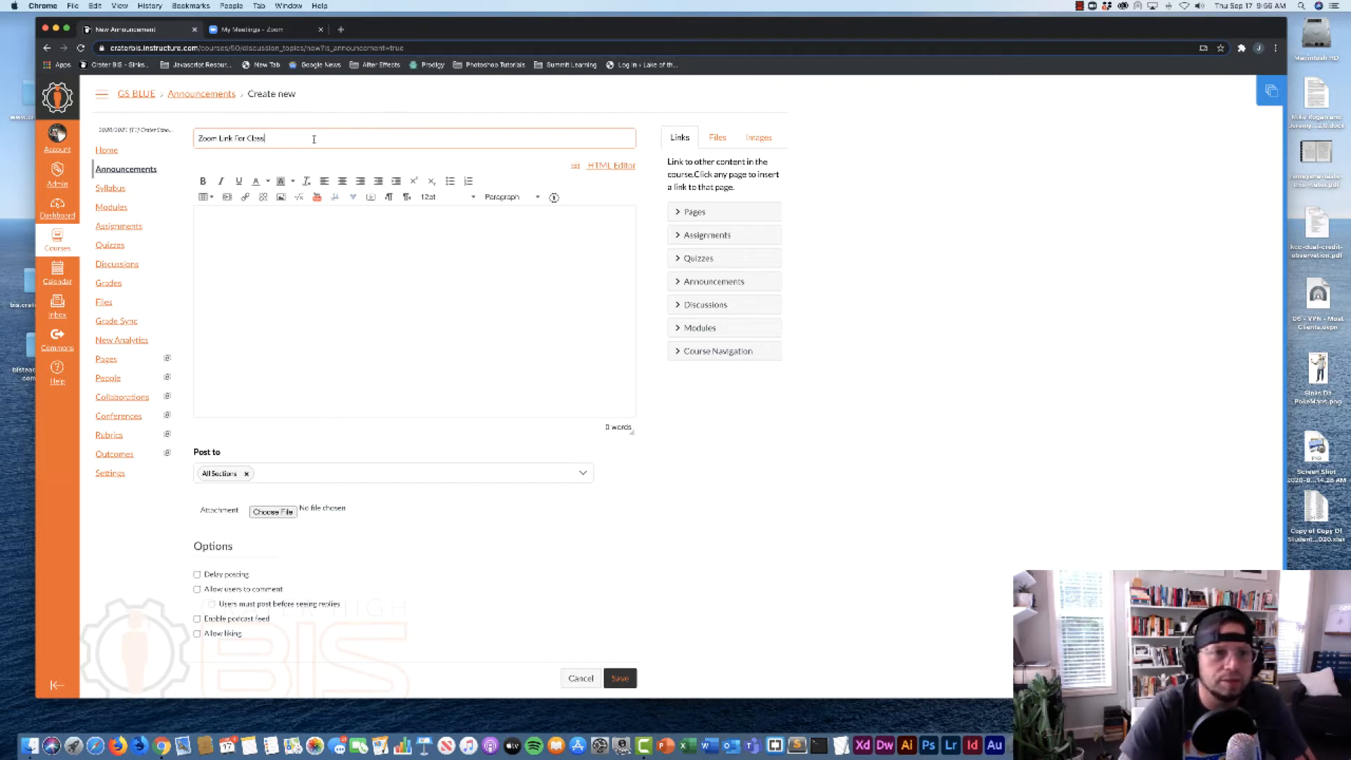
drag(236, 138, 266, 139)
key(BackSpace)
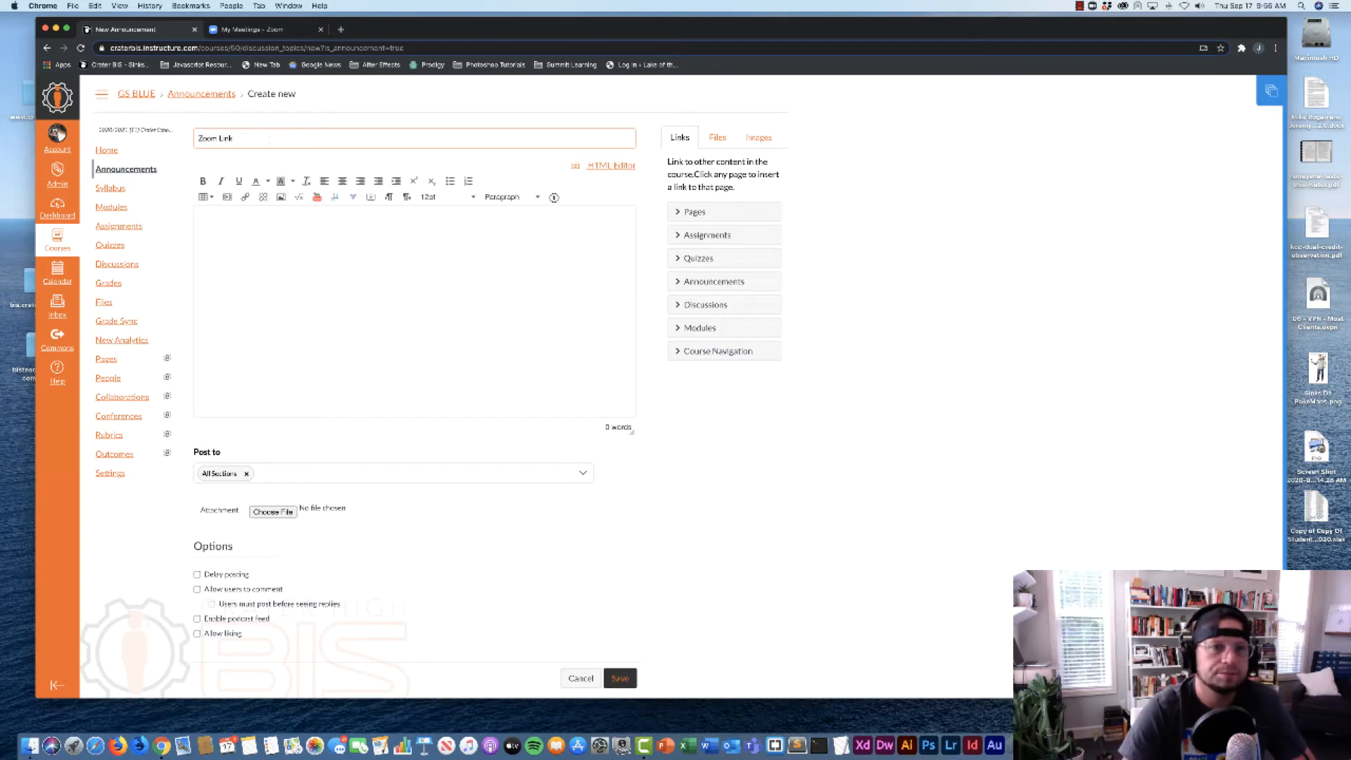
click(266, 243)
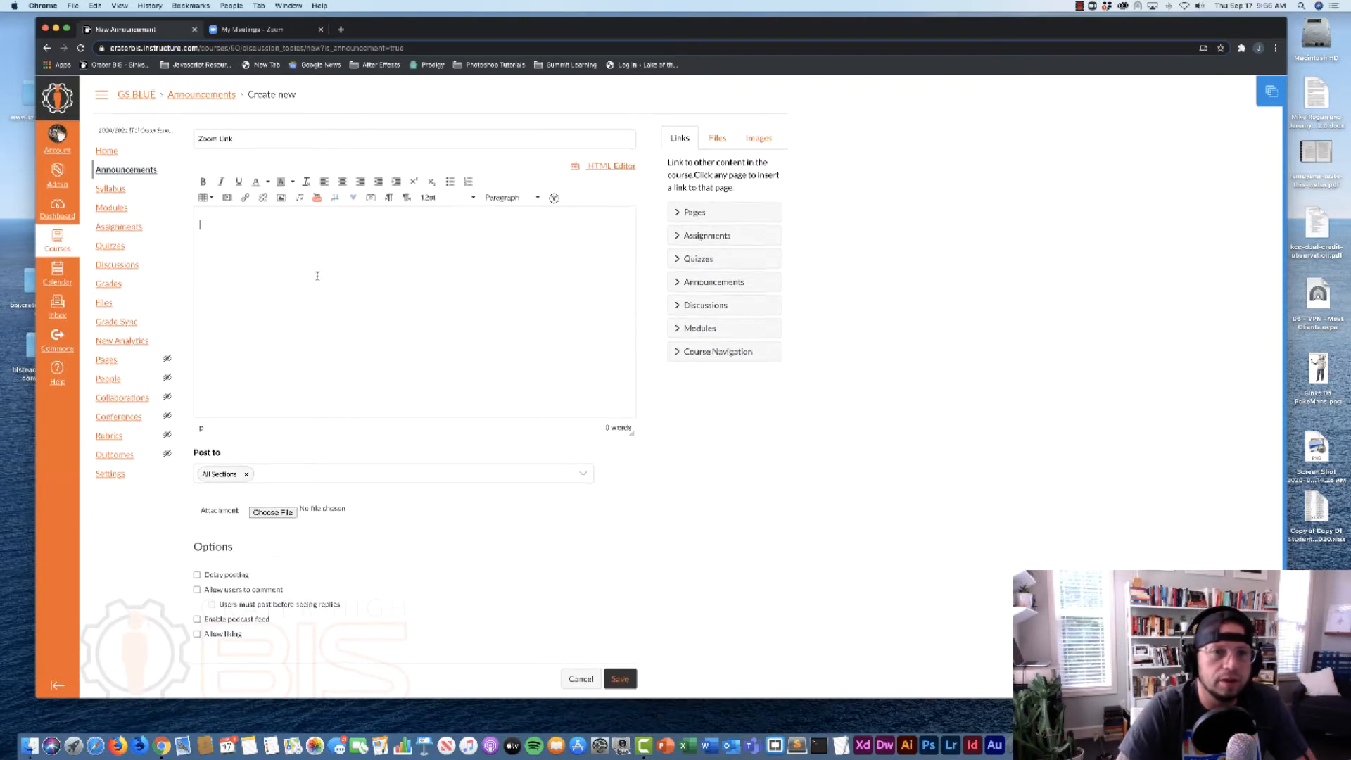
Switch to Zoom and copy the meeting invitation of the Global Studies P.7 Tues/Thurs Zoomer meeting
click(271, 32)
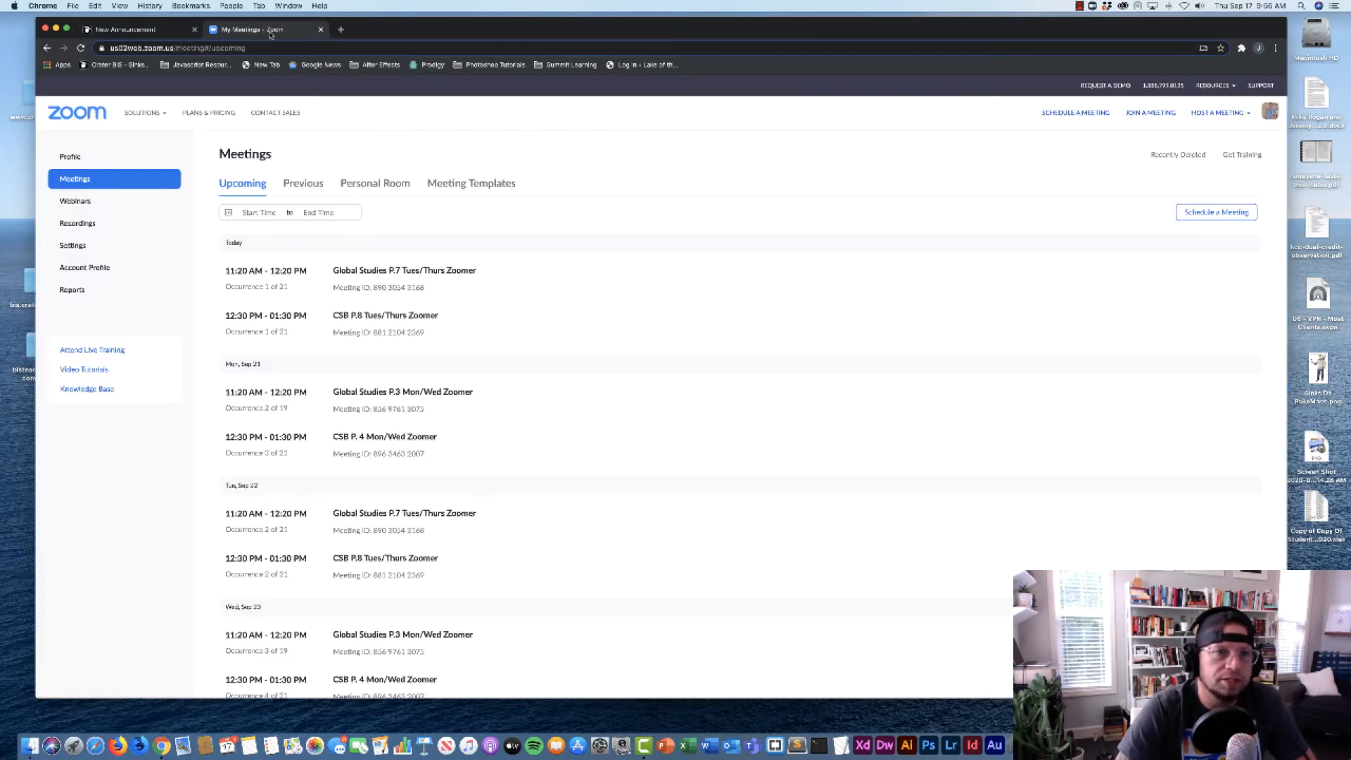
click(428, 280)
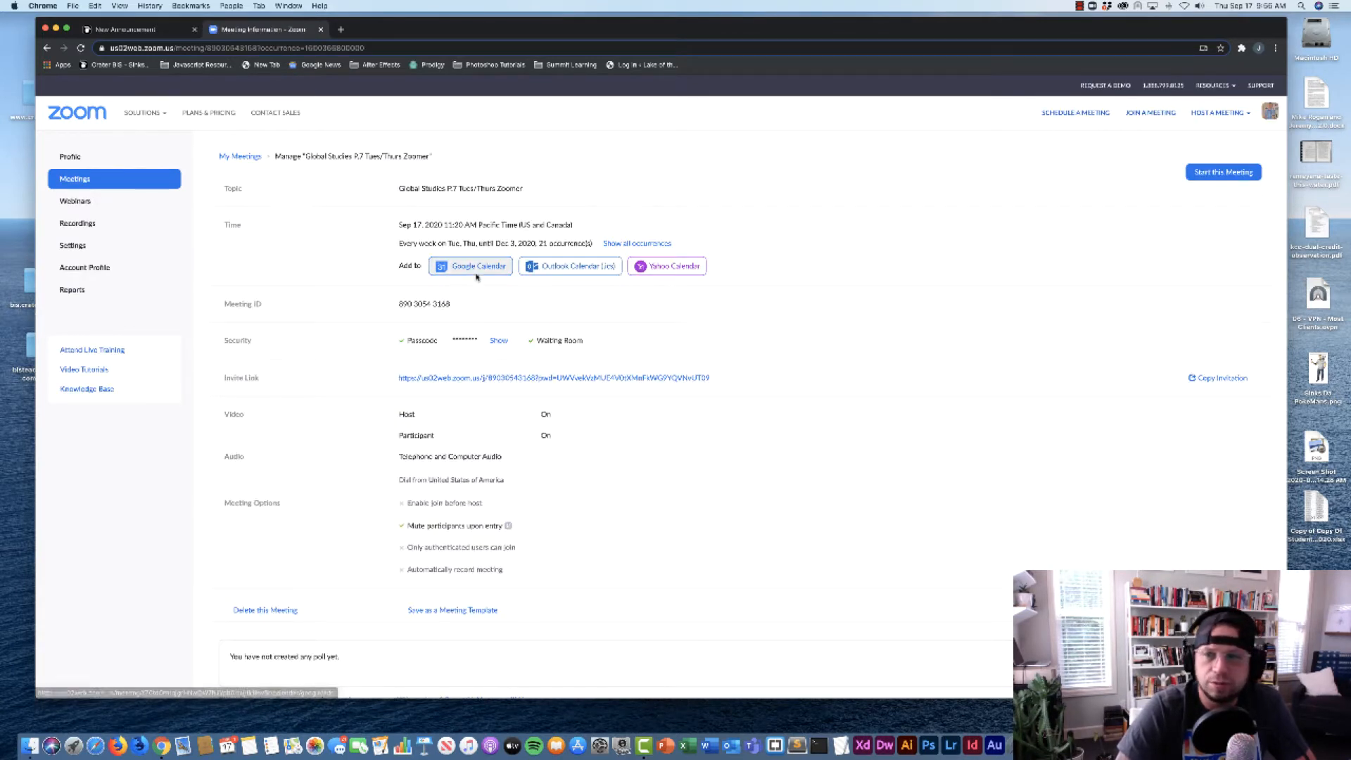
click(1224, 379)
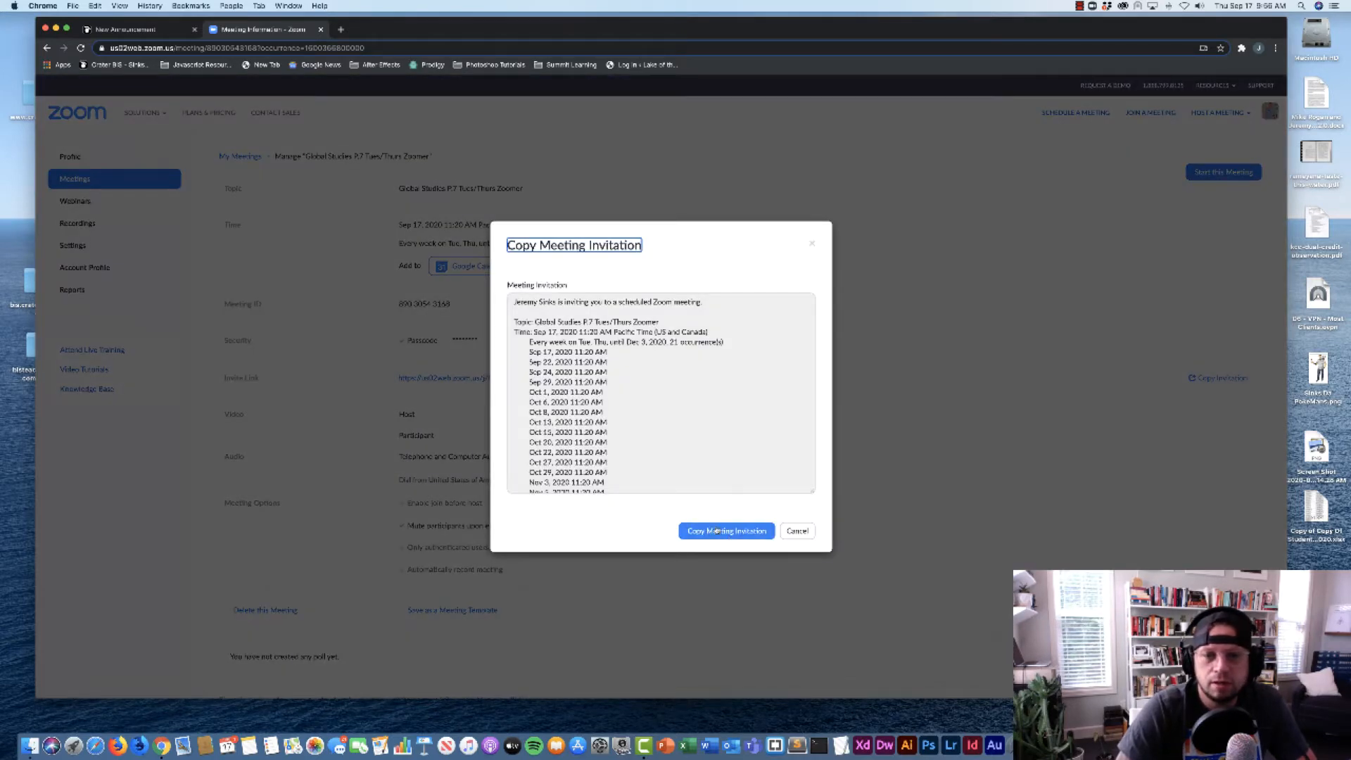
click(724, 533)
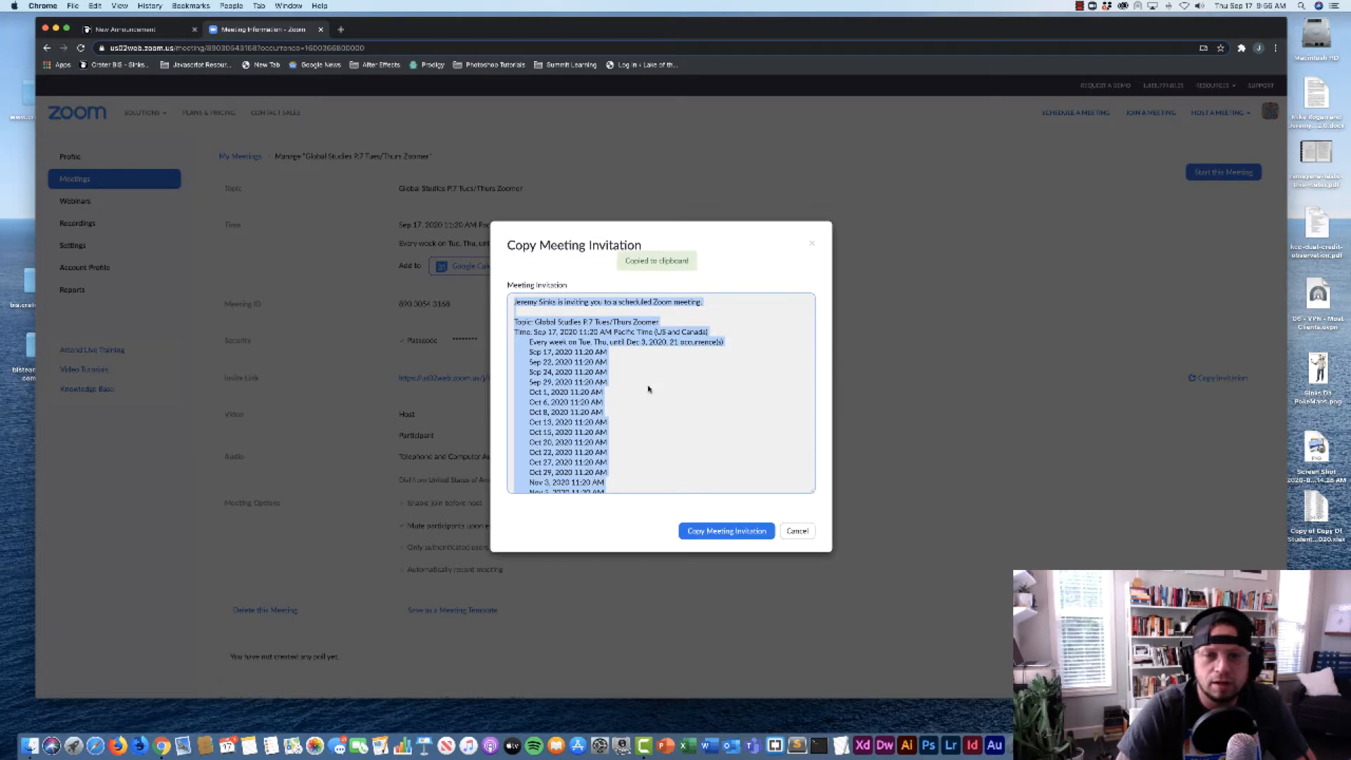
scroll(649, 394, down, 10)
scroll(648, 394, up, 10)
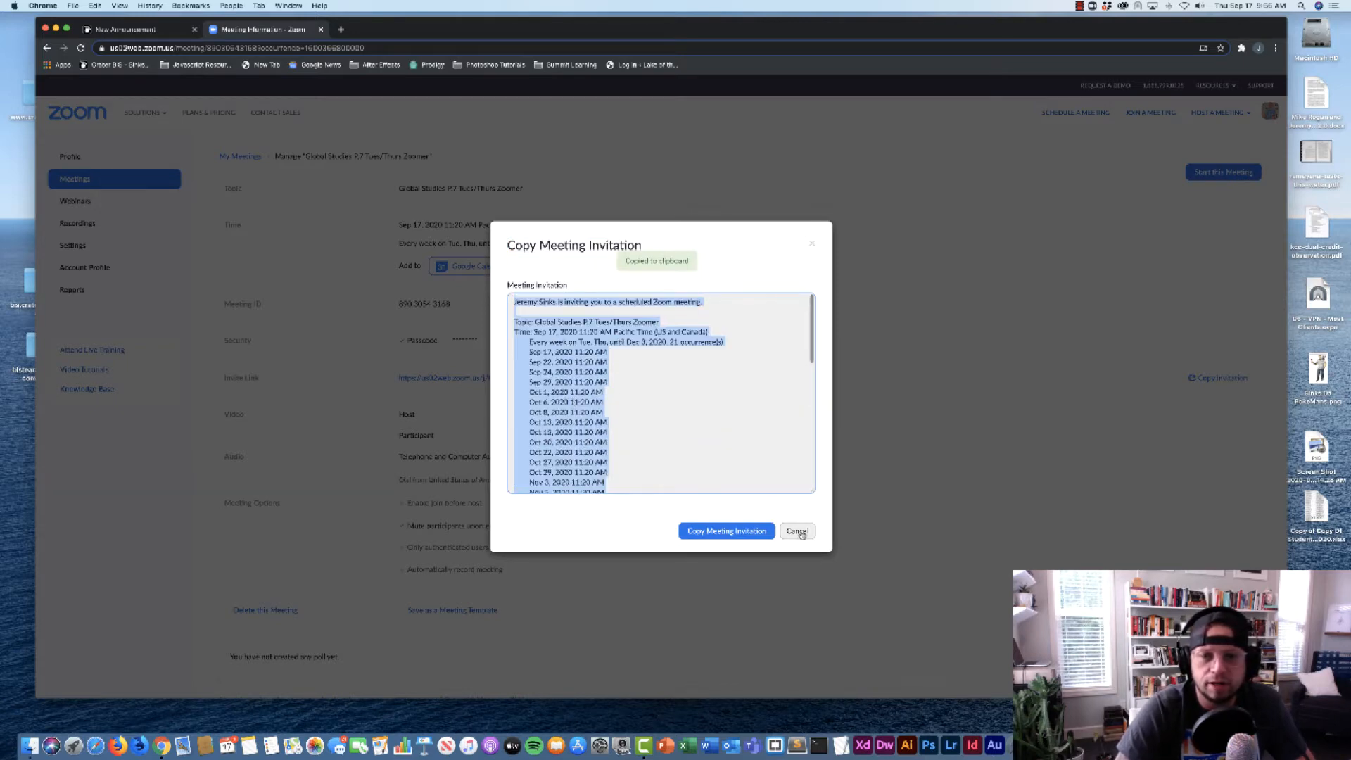
click(799, 532)
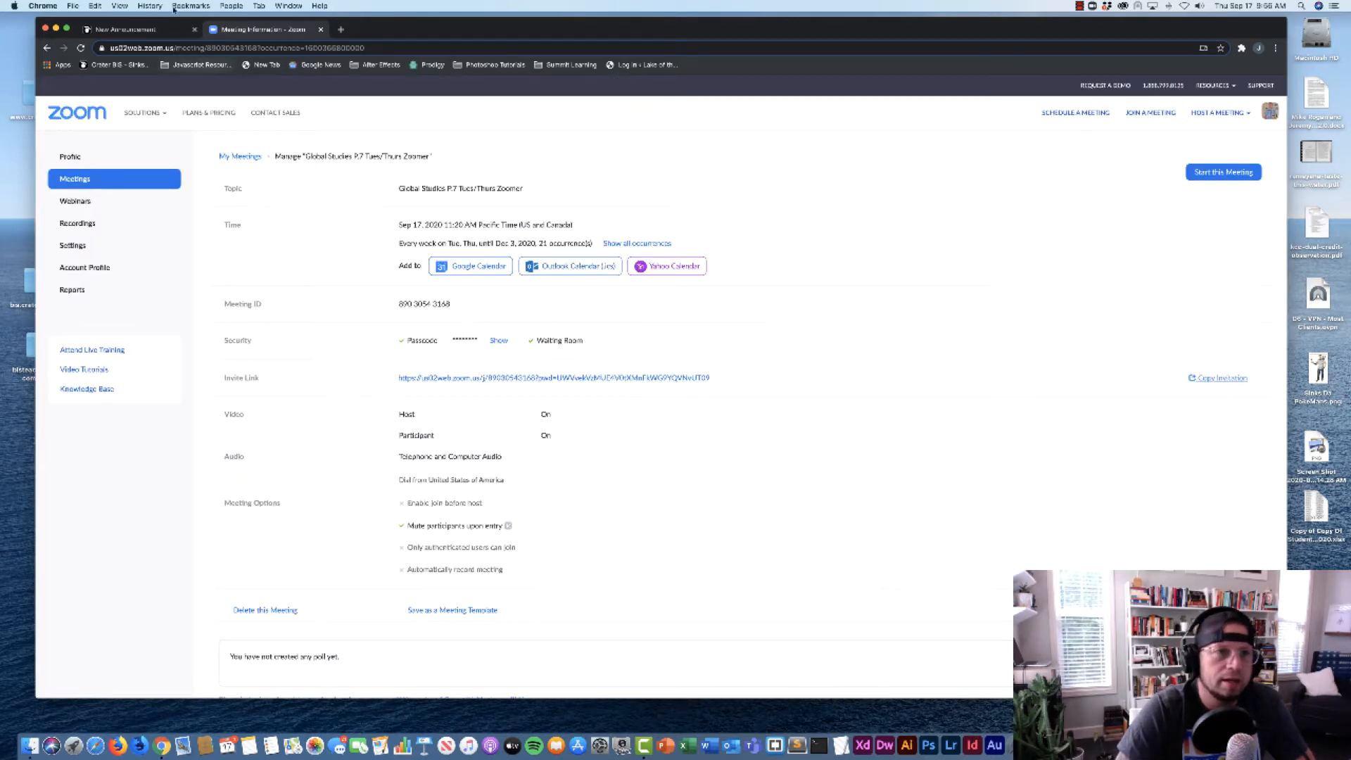
Return to the Canvas announcement and paste the copied Zoom invitation into its body
click(127, 30)
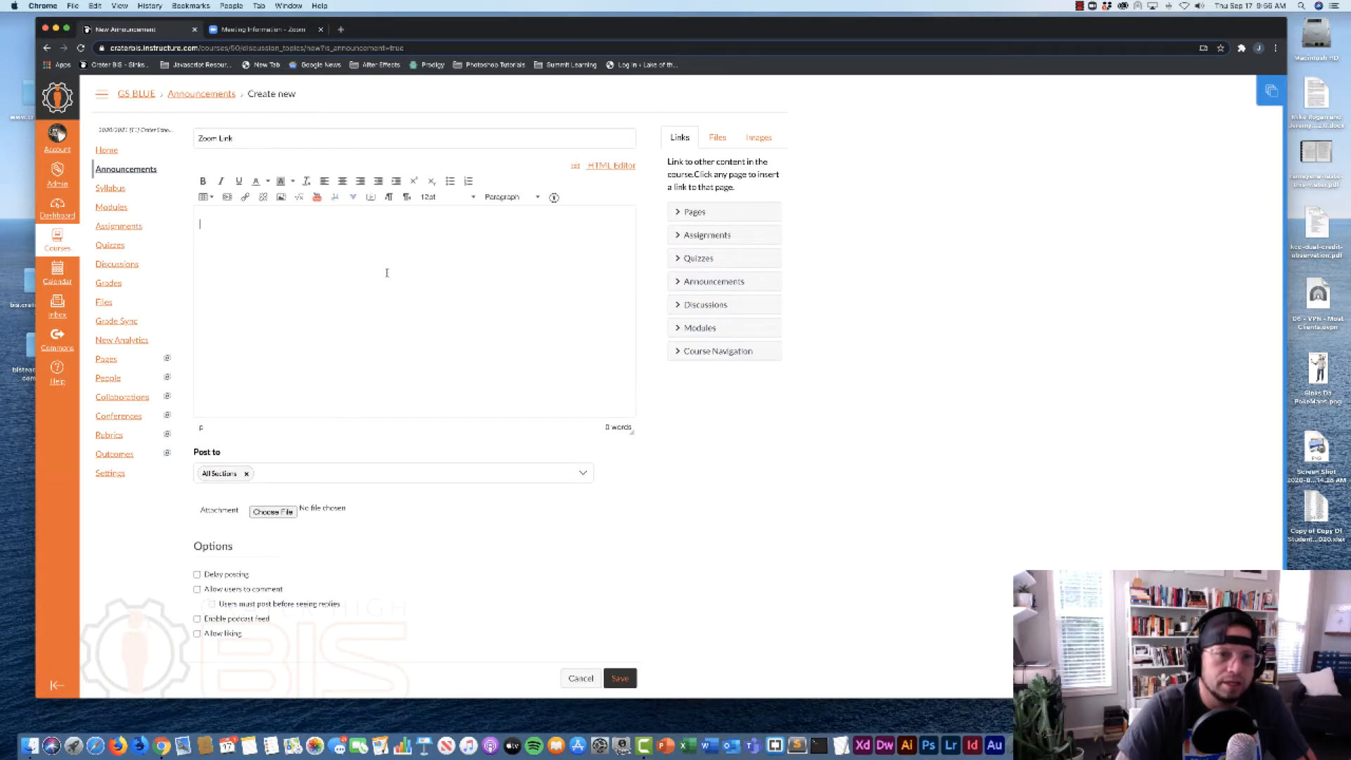
click(261, 237)
key(super+v)
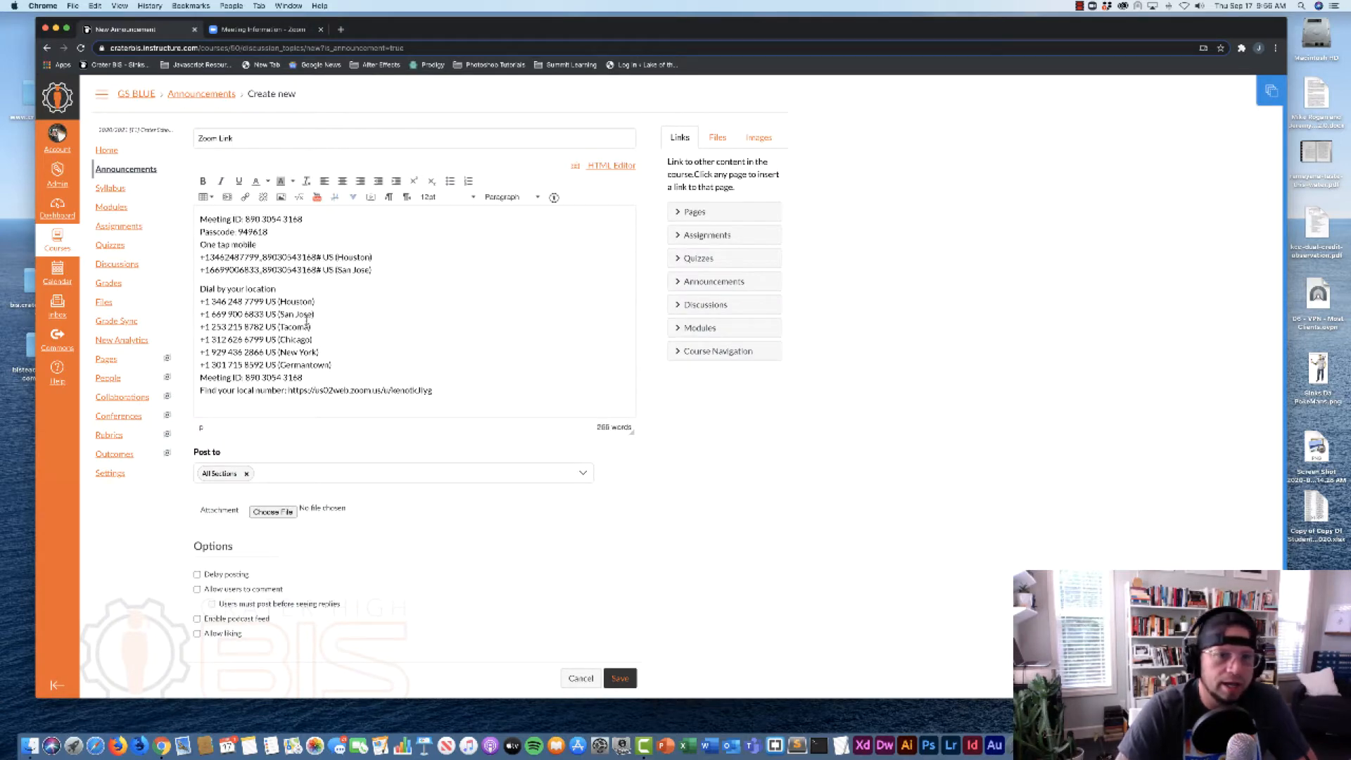
Delete the recurrence line, the list of meeting dates and the iCalendar import text from the invitation, along with the leftover blank line
scroll(305, 323, up, 5)
scroll(306, 323, down, 1)
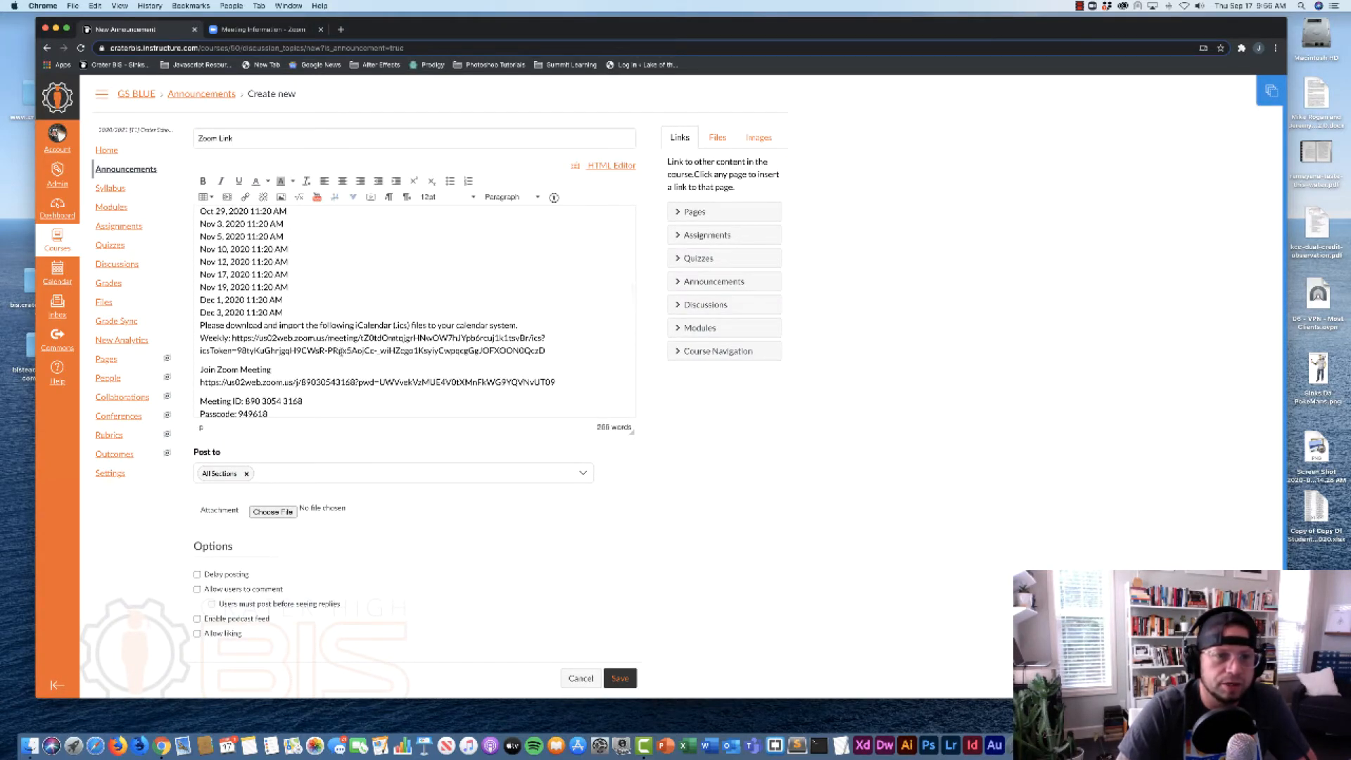
drag(546, 350, 197, 273)
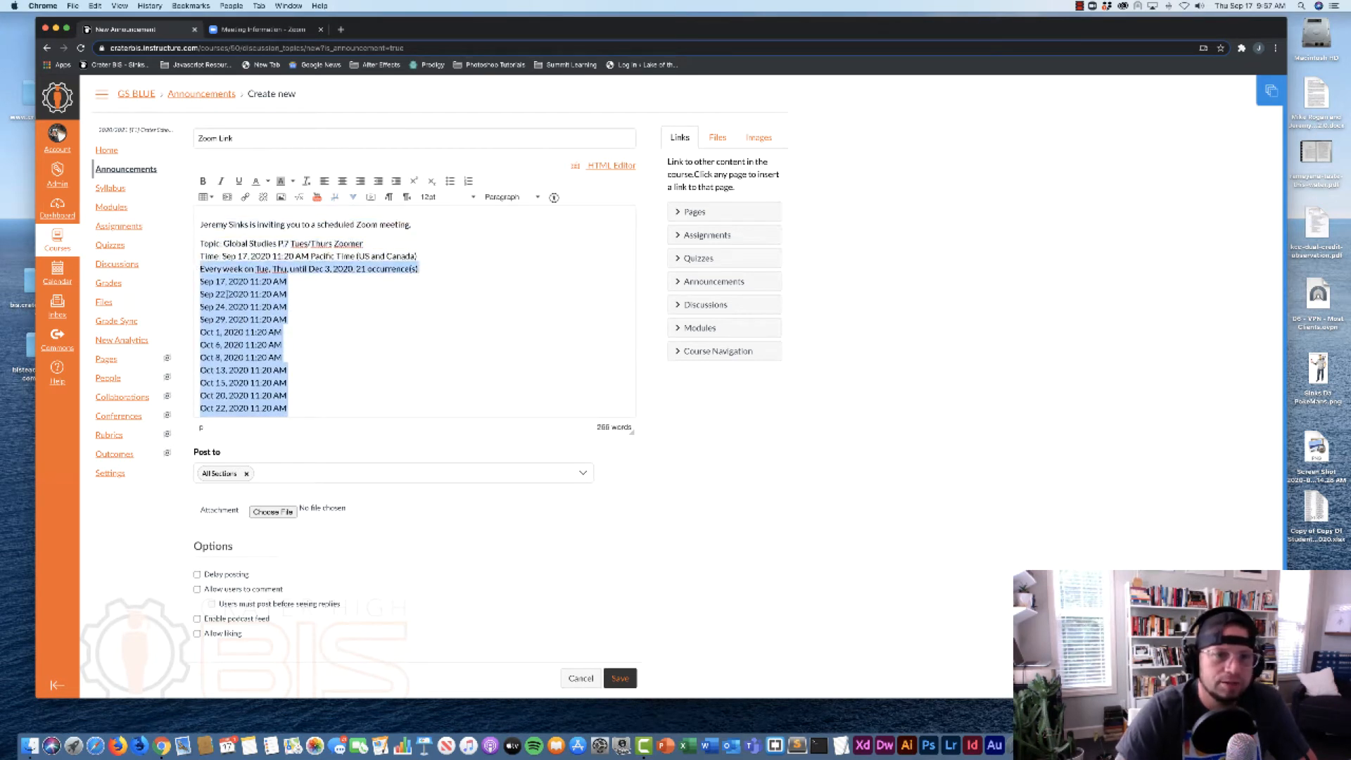
key(BackSpace)
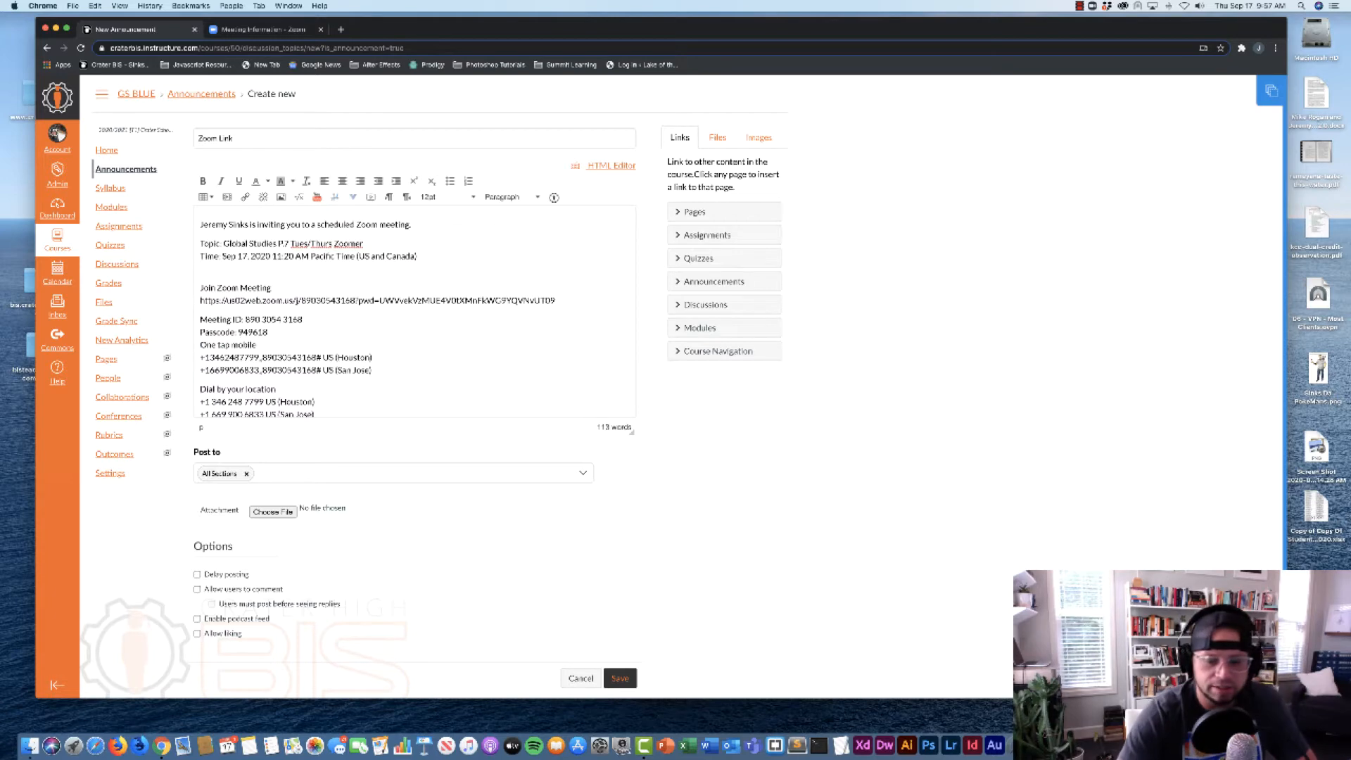
key(BackSpace)
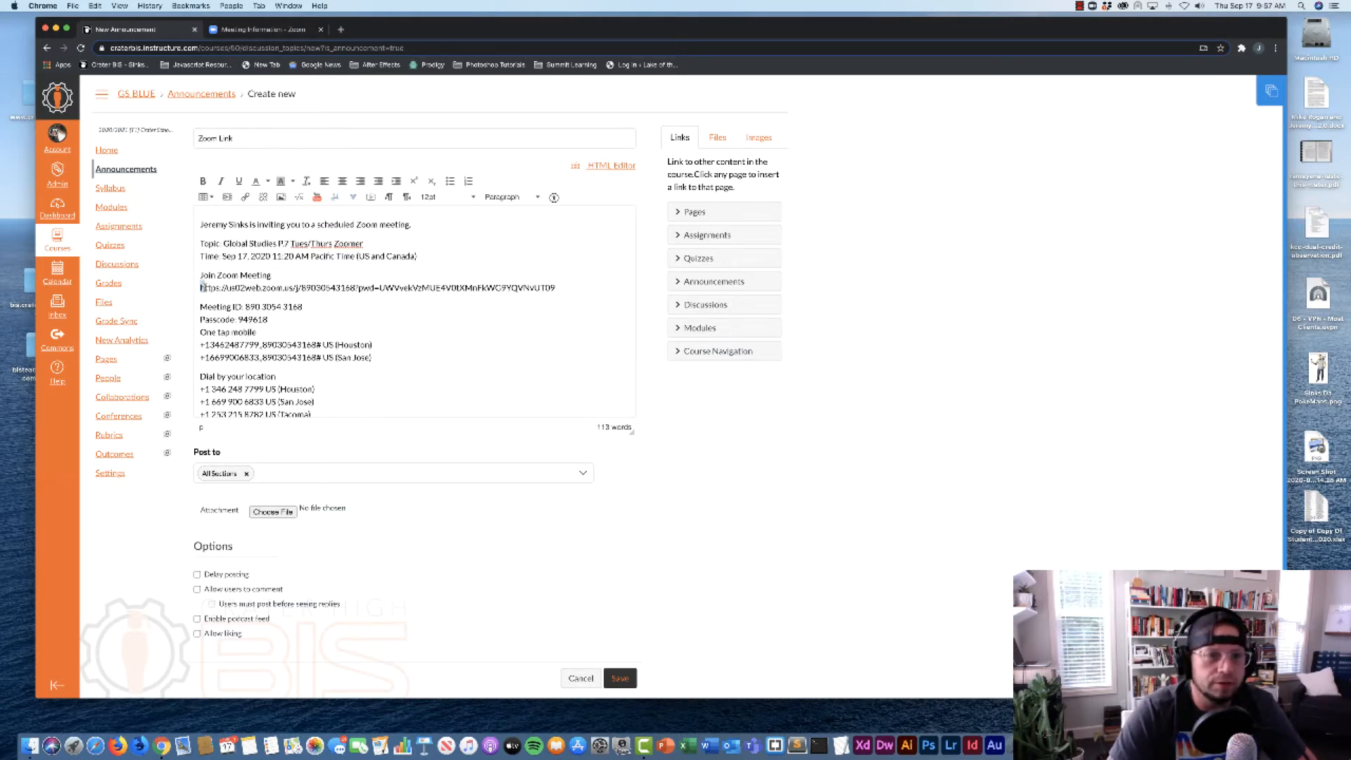
Turn the meeting URL under "Join Zoom Meeting" into a hyperlink to the same address
drag(202, 287, 554, 290)
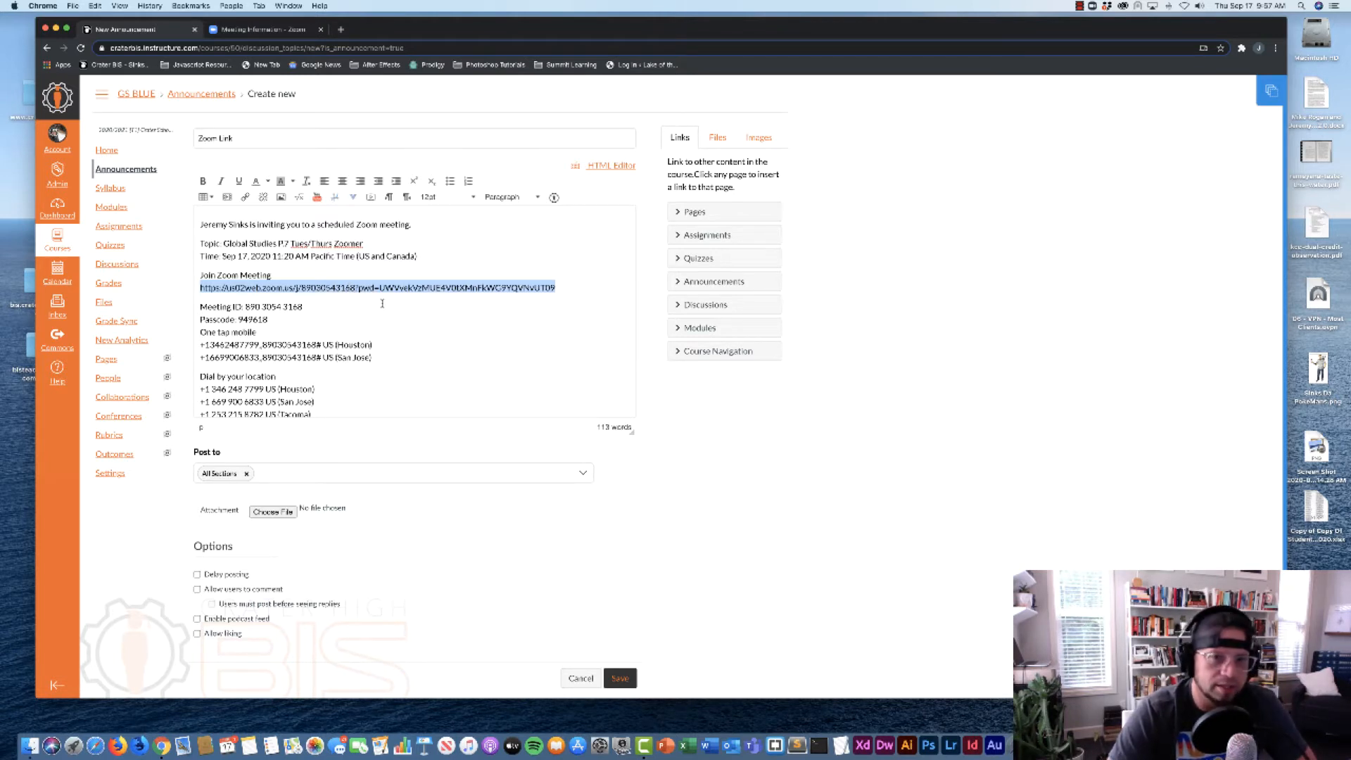
click(246, 198)
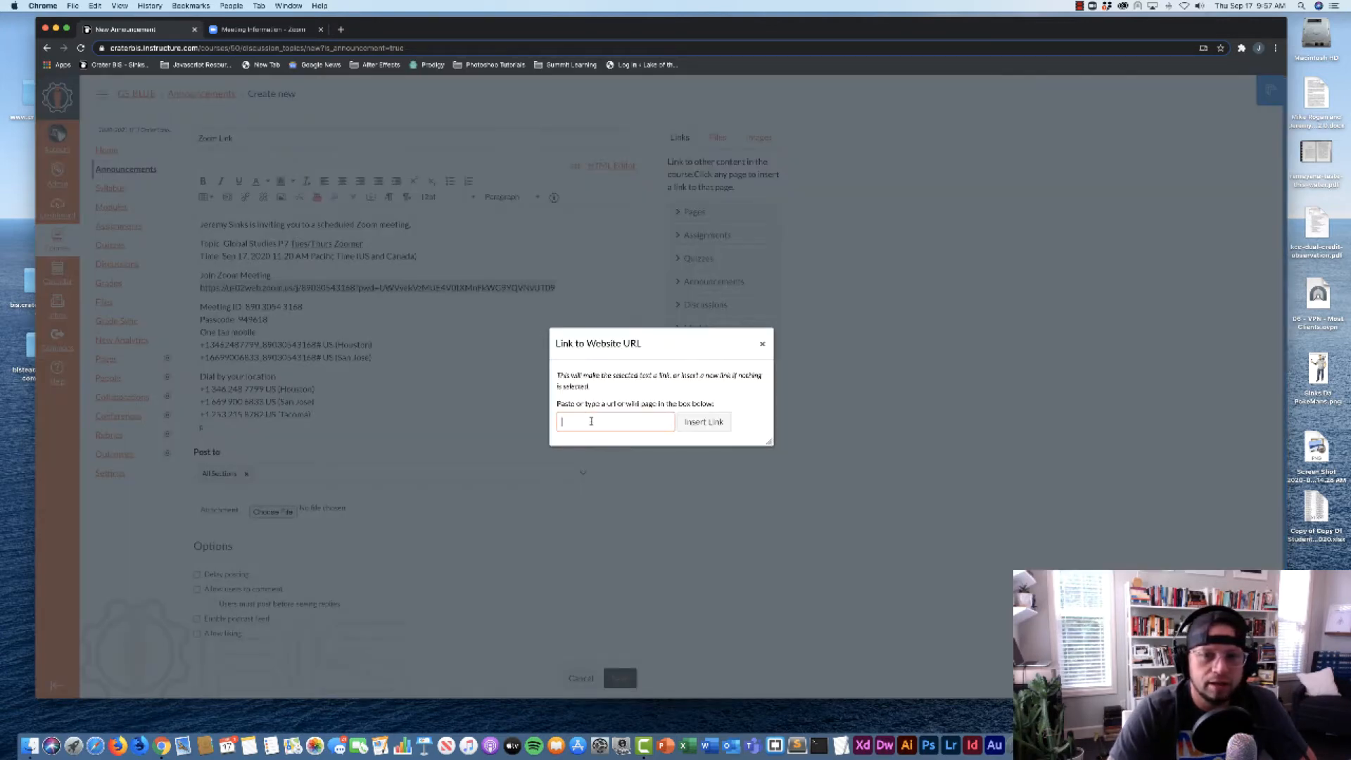
click(591, 421)
key(super+v)
click(709, 422)
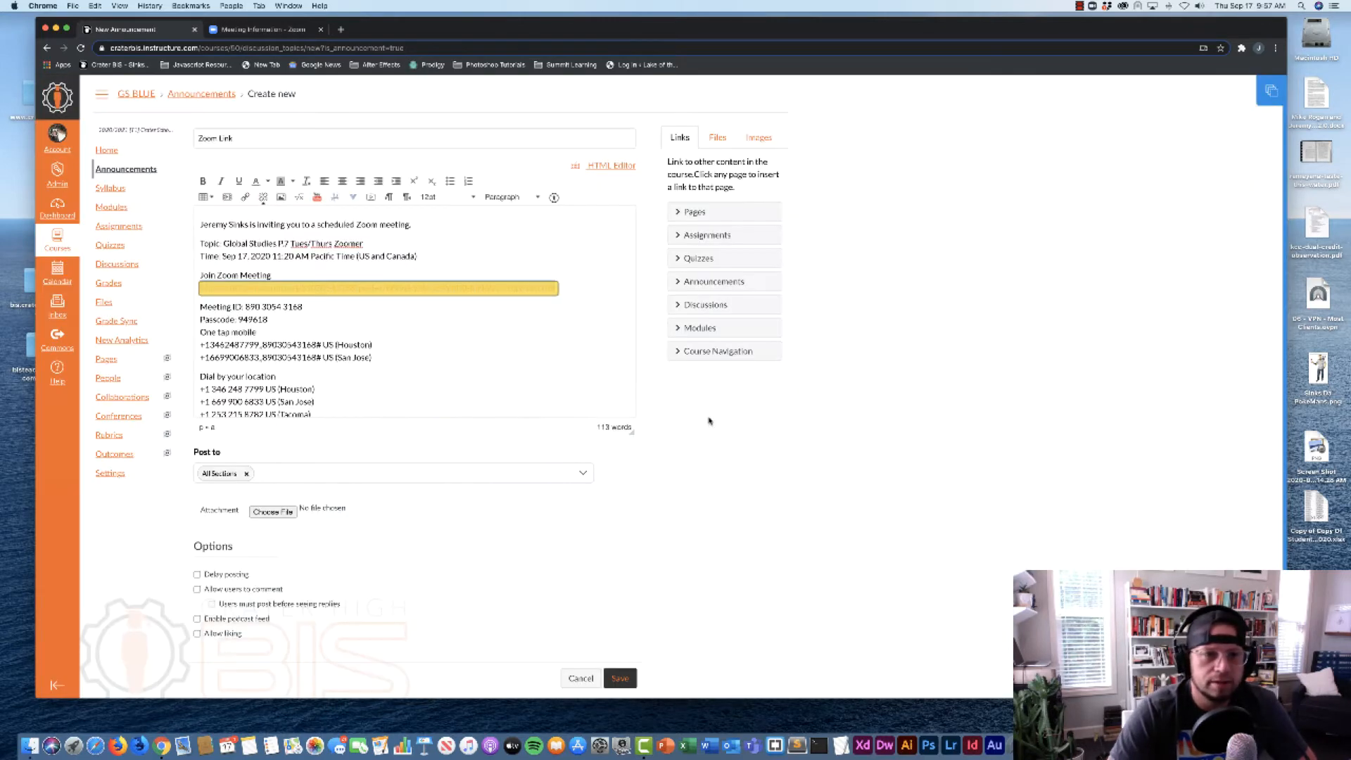
Review the invitation text and save the Zoom Link announcement for All Sections
scroll(324, 373, down, 3)
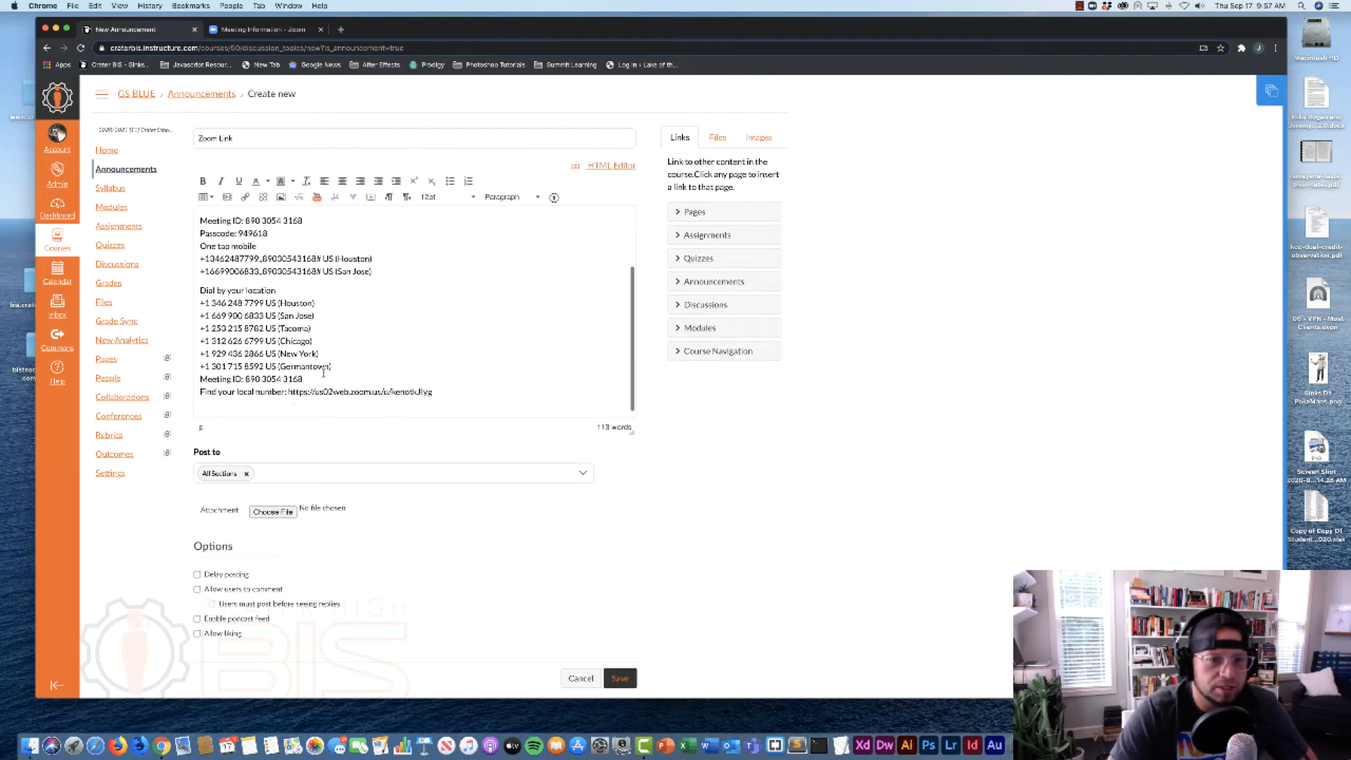
scroll(237, 335, up, 4)
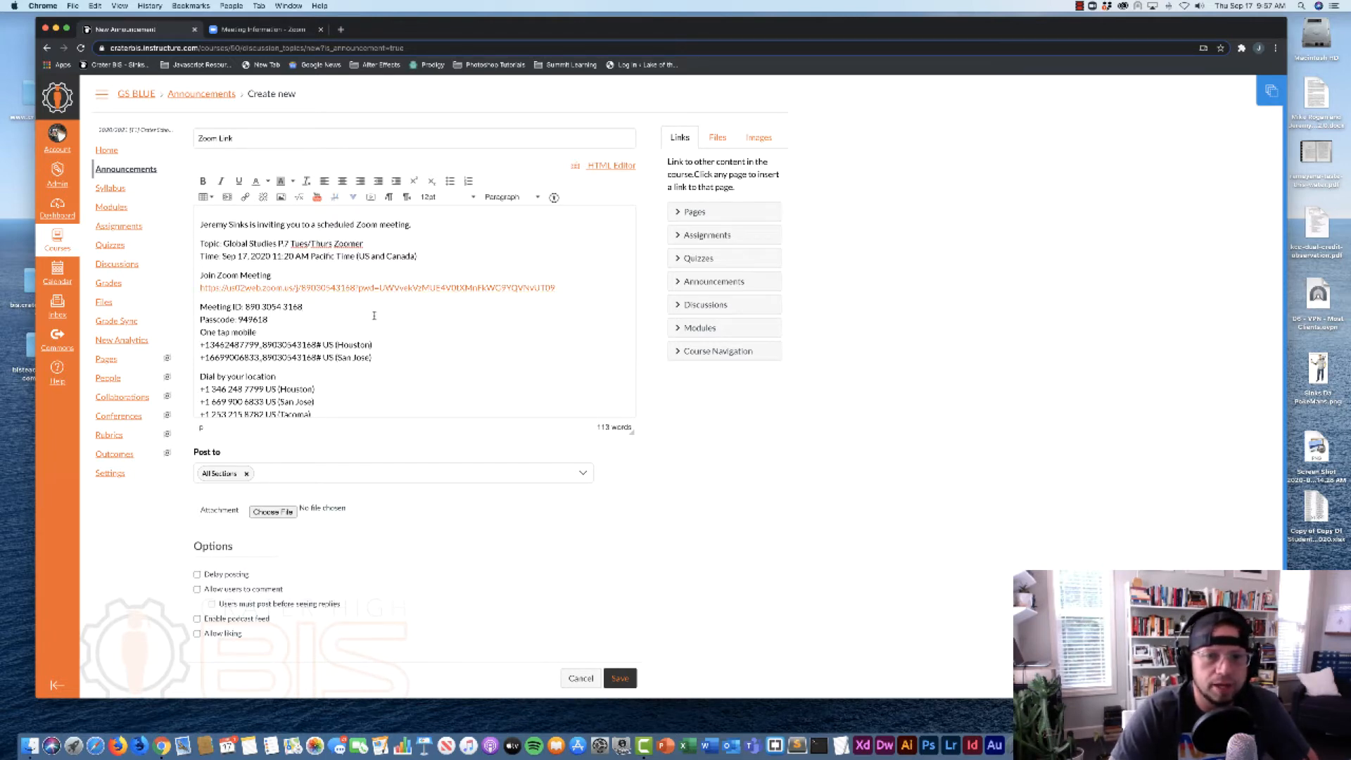
scroll(374, 315, down, 5)
scroll(373, 316, up, 5)
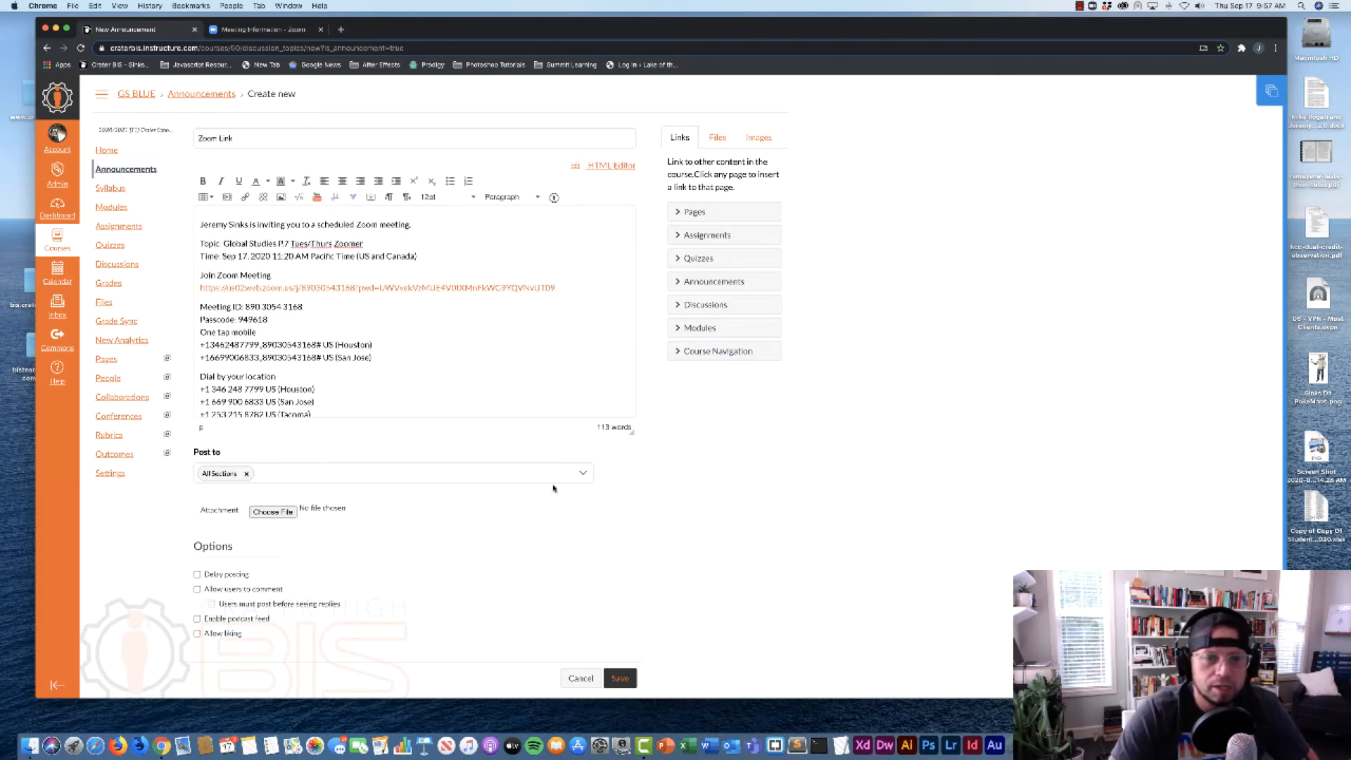
scroll(554, 493, down, 1)
click(623, 672)
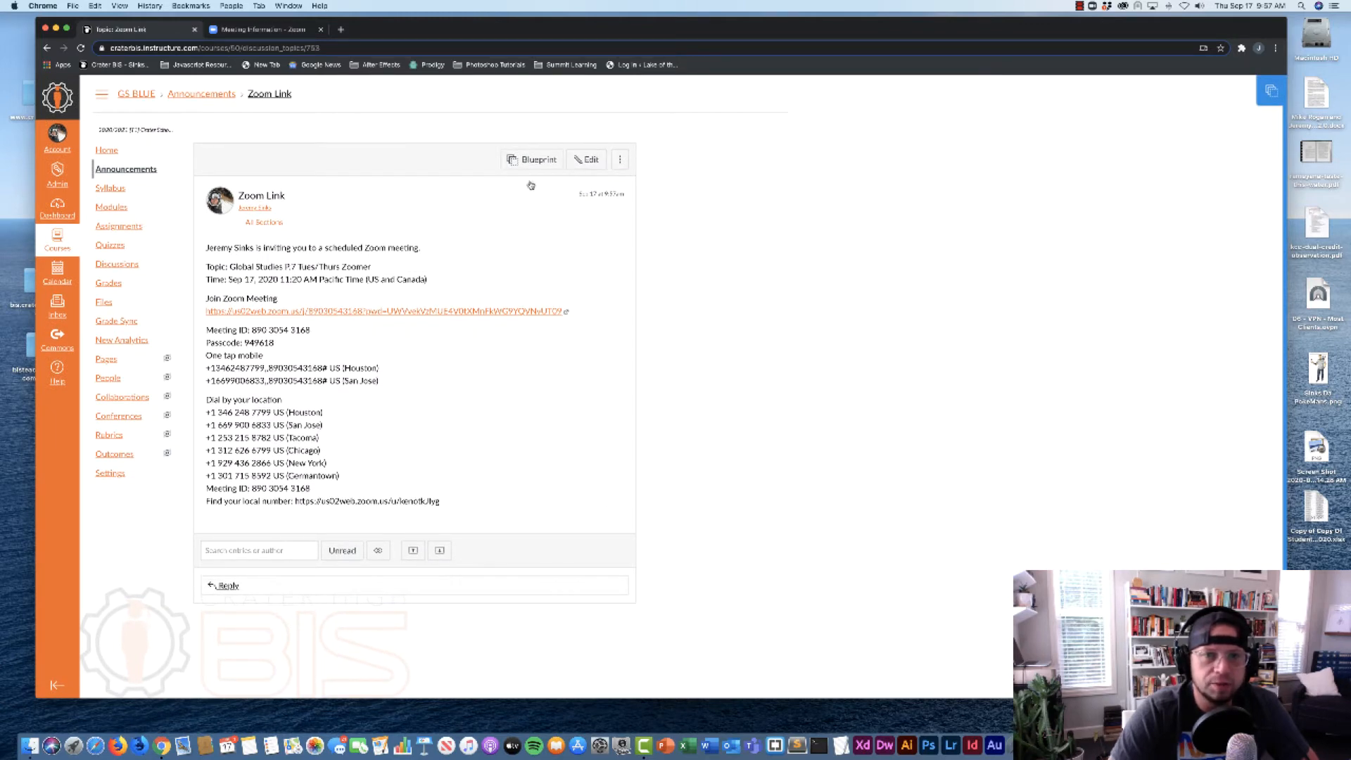
Lock the announcement as blueprint content and view the Blueprint sync options without syncing
click(523, 161)
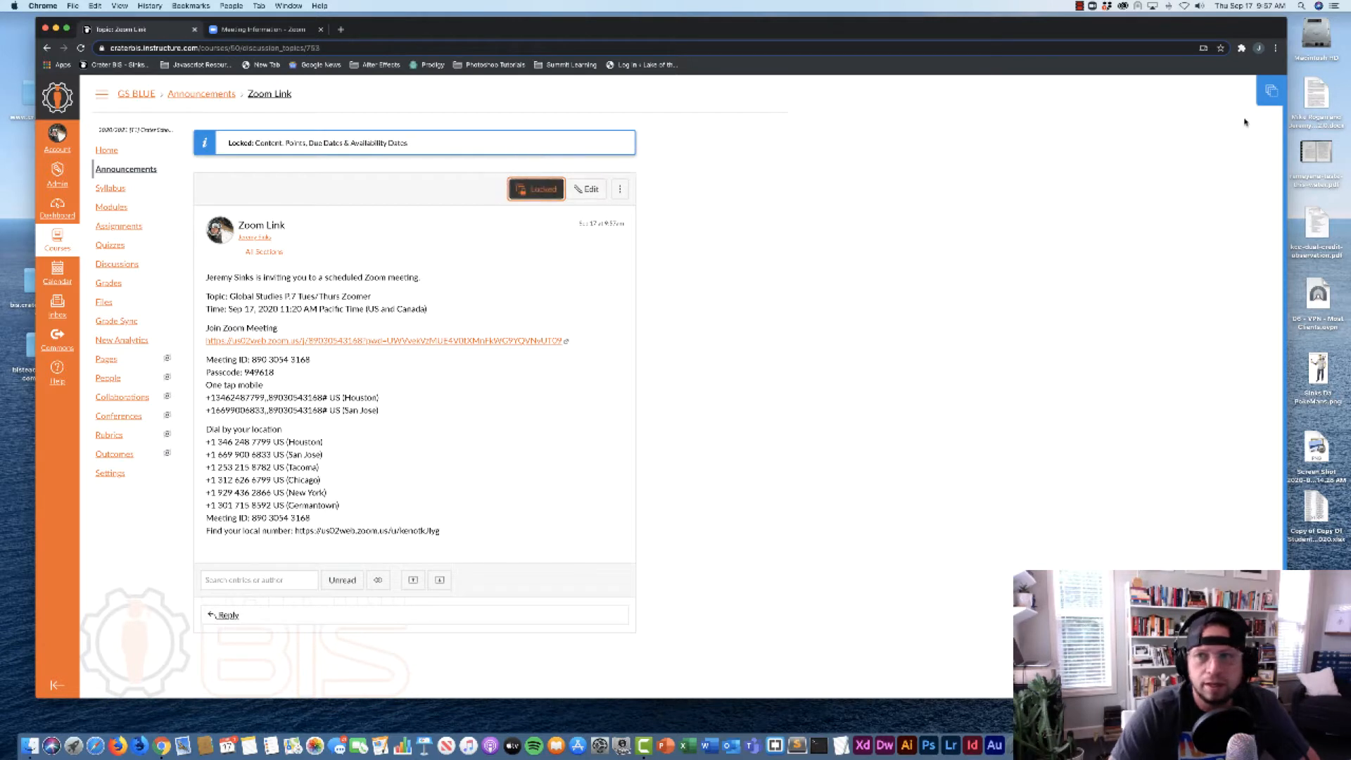
click(1271, 93)
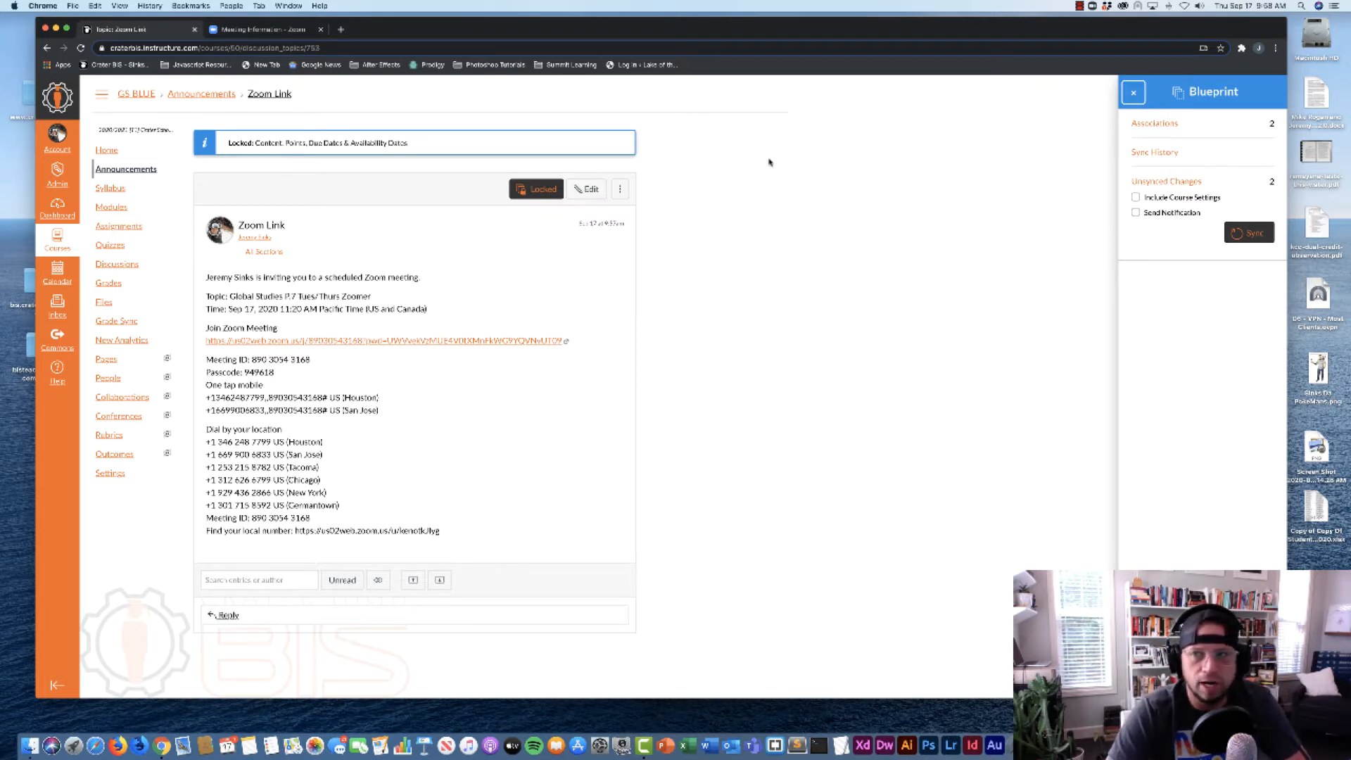
click(1134, 92)
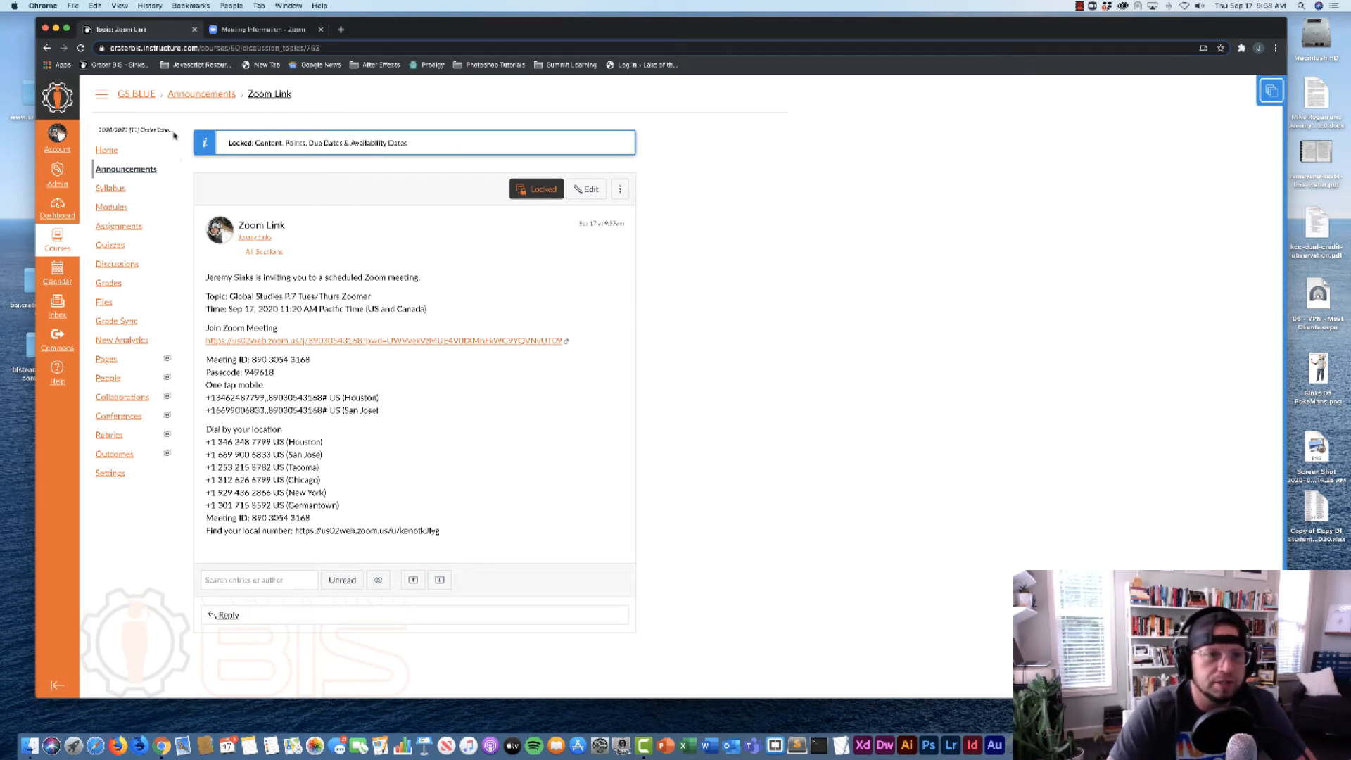
Open the course home page and view the weekly modules through its Weekly Agenda link
click(108, 150)
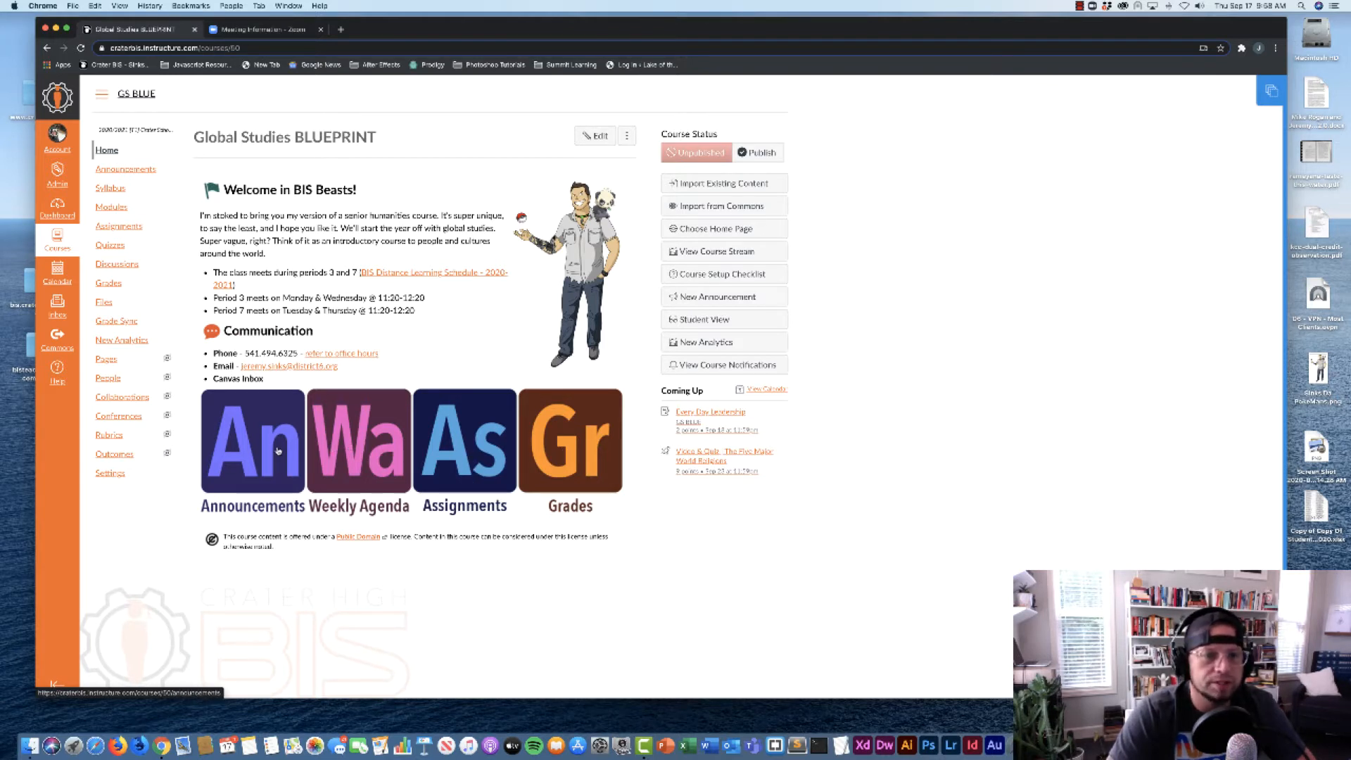
click(362, 459)
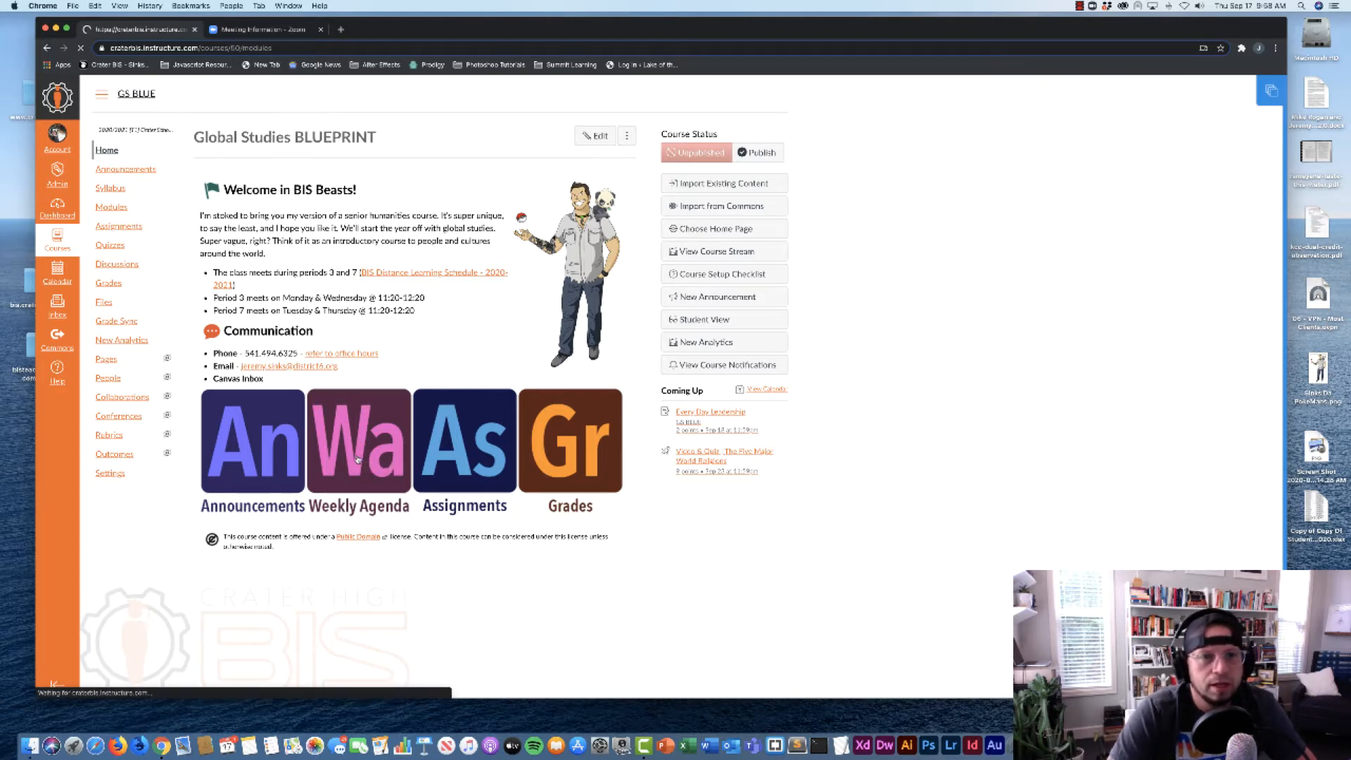
scroll(419, 445, down, 3)
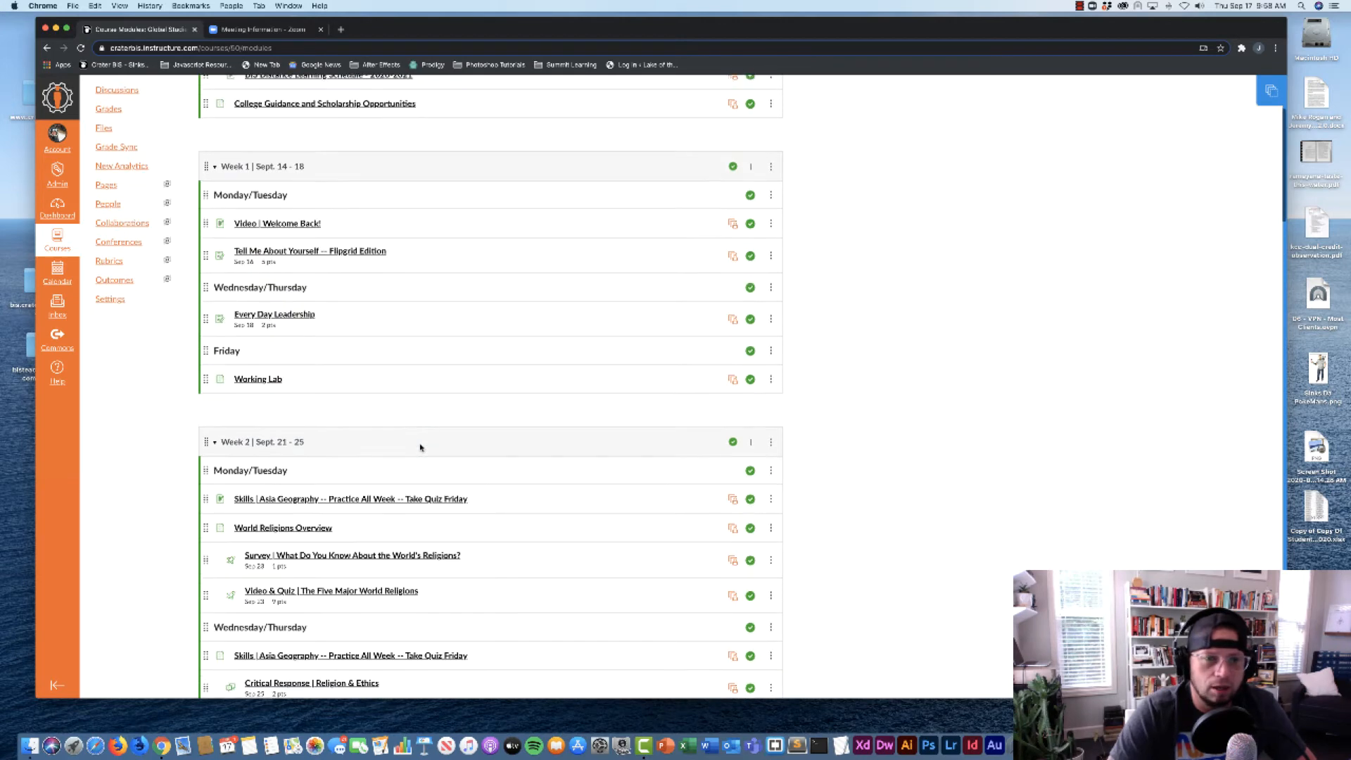
scroll(418, 448, up, 3)
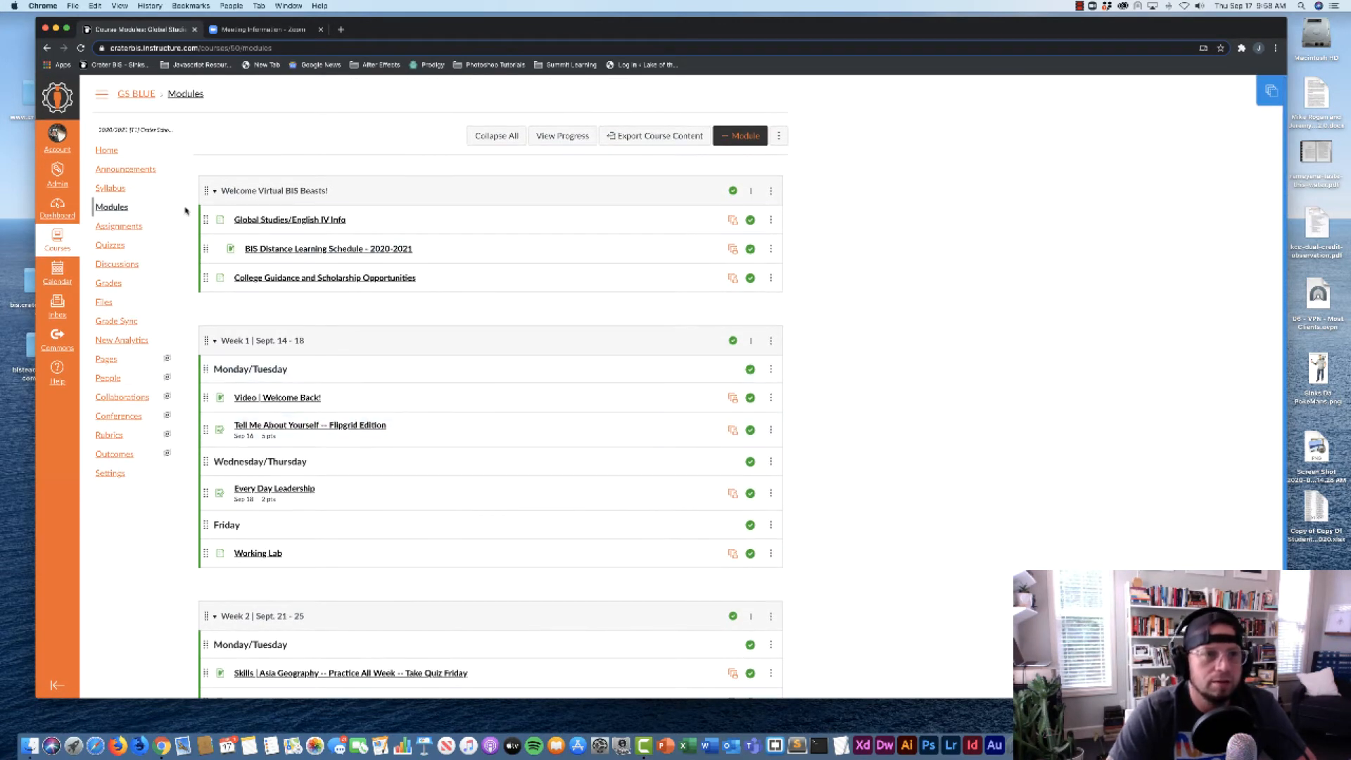
Go back to the course home page and check which content is chosen to display there, without changing it
click(107, 151)
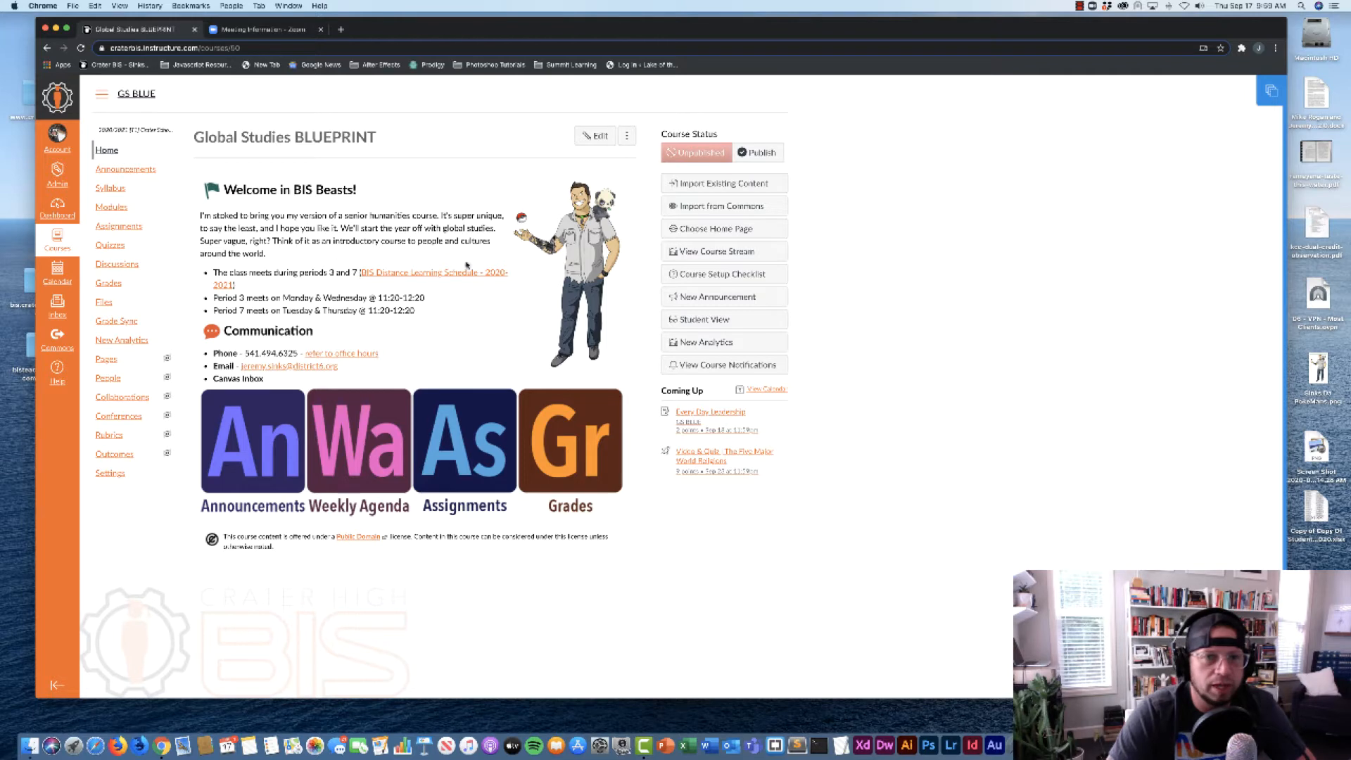
click(719, 230)
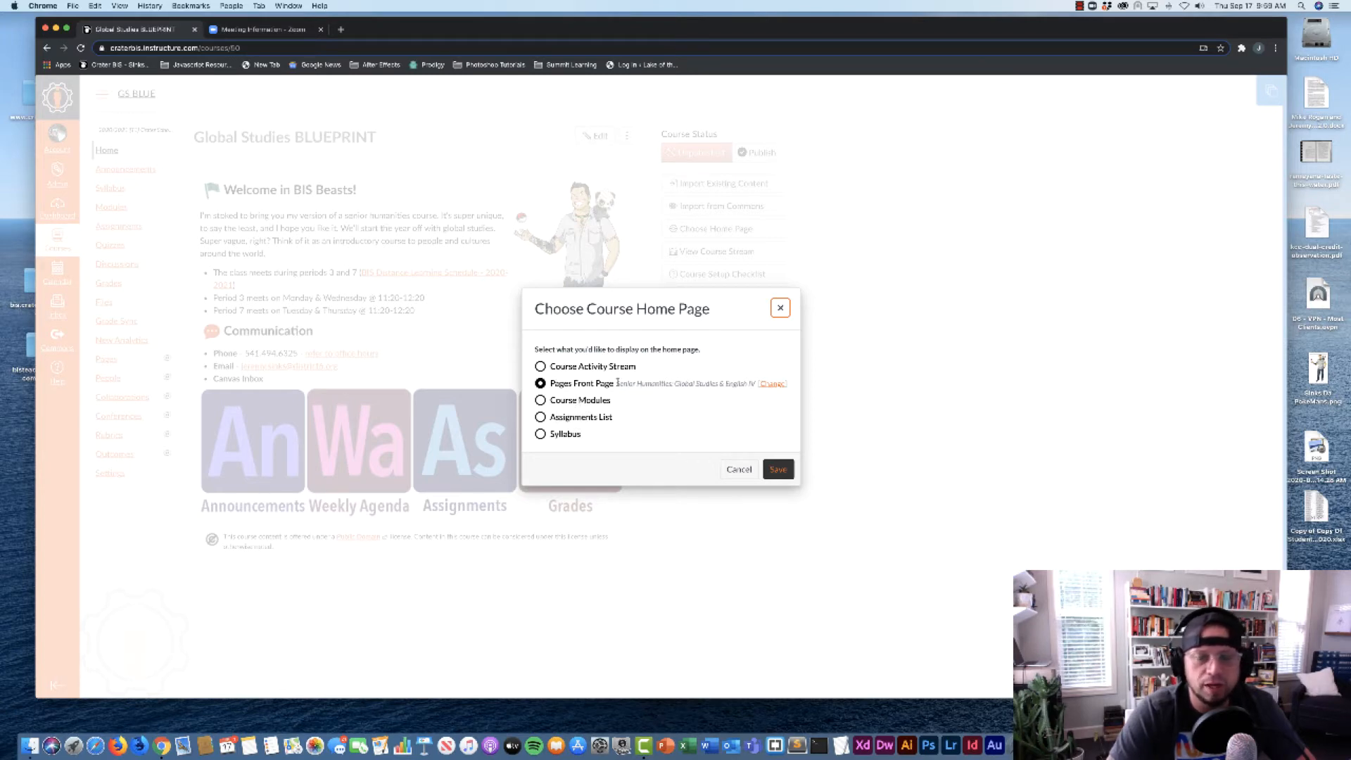
click(739, 470)
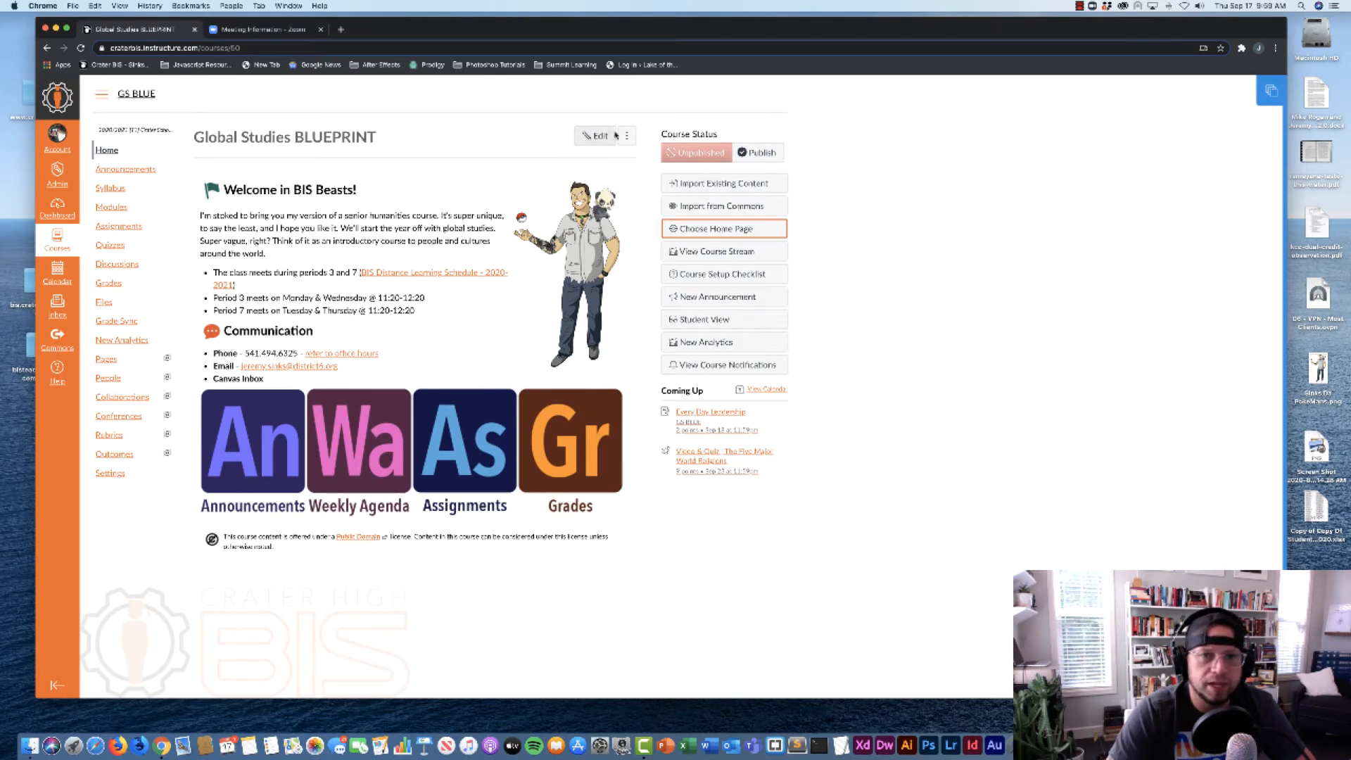
Edit the course front page and insert two empty lines above the "Welcome in BIS Beasts!" heading
click(594, 136)
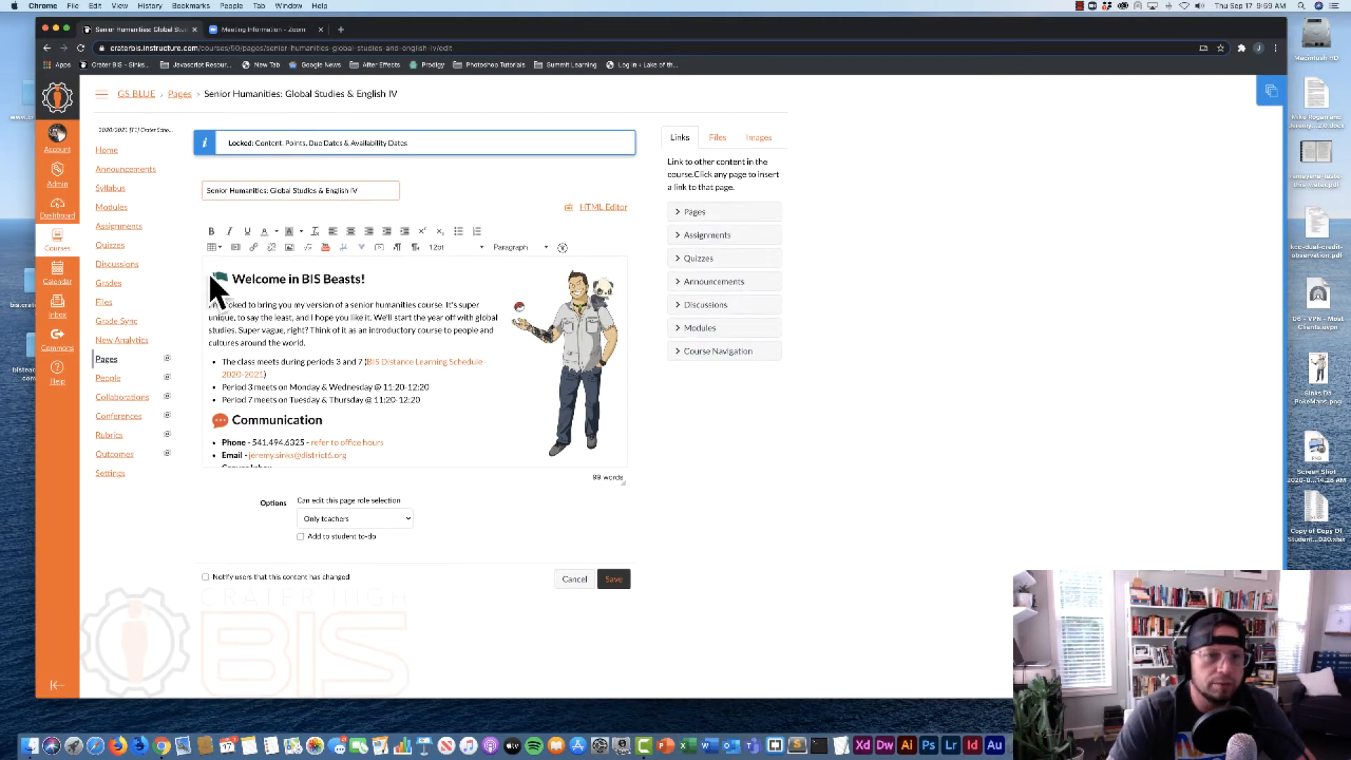
click(218, 280)
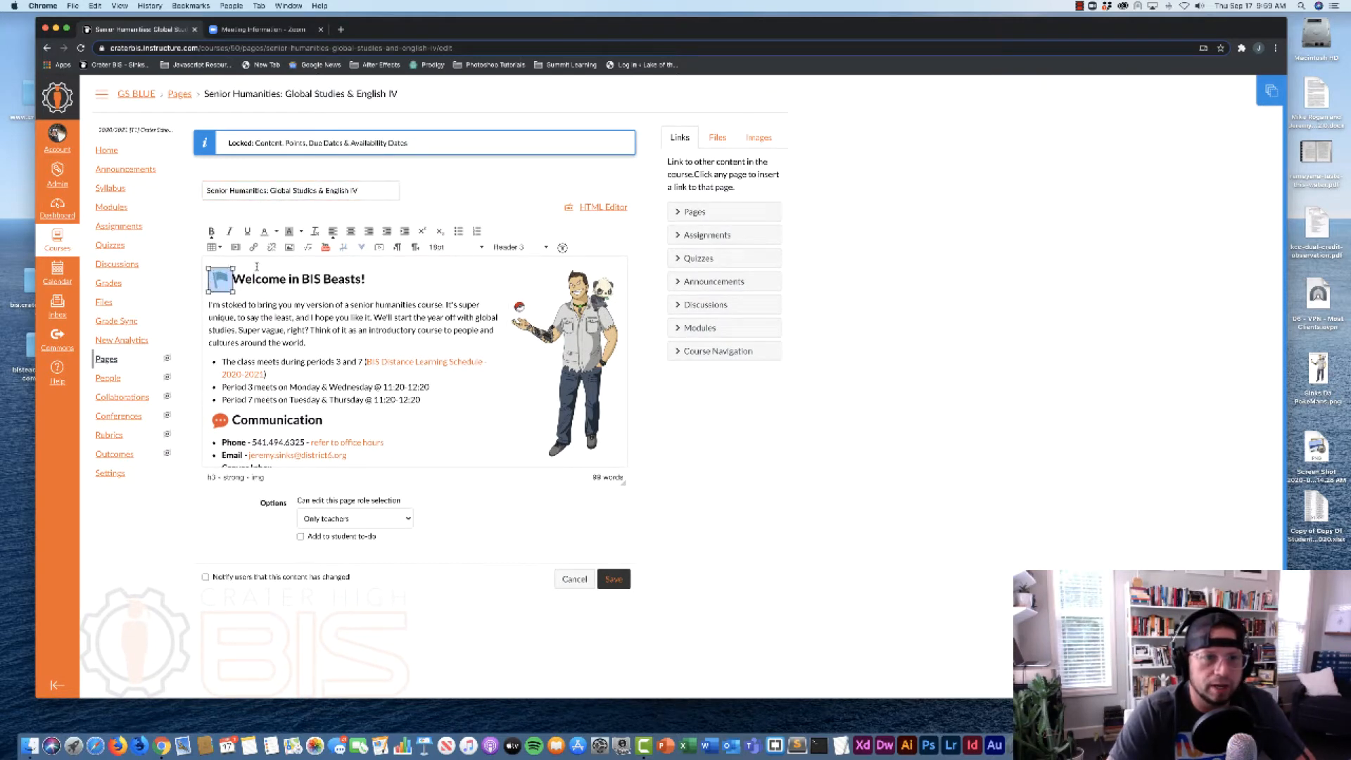
click(218, 260)
key(Return)
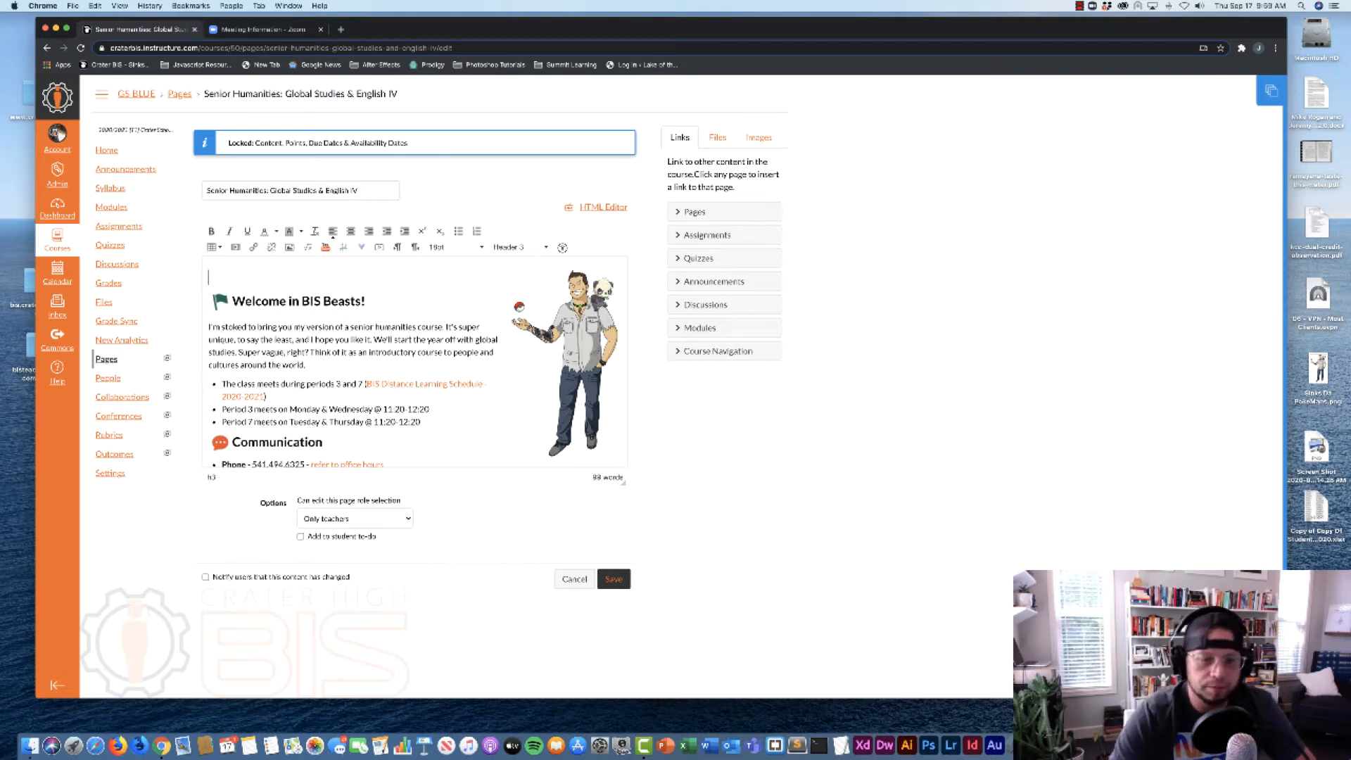
key(Return)
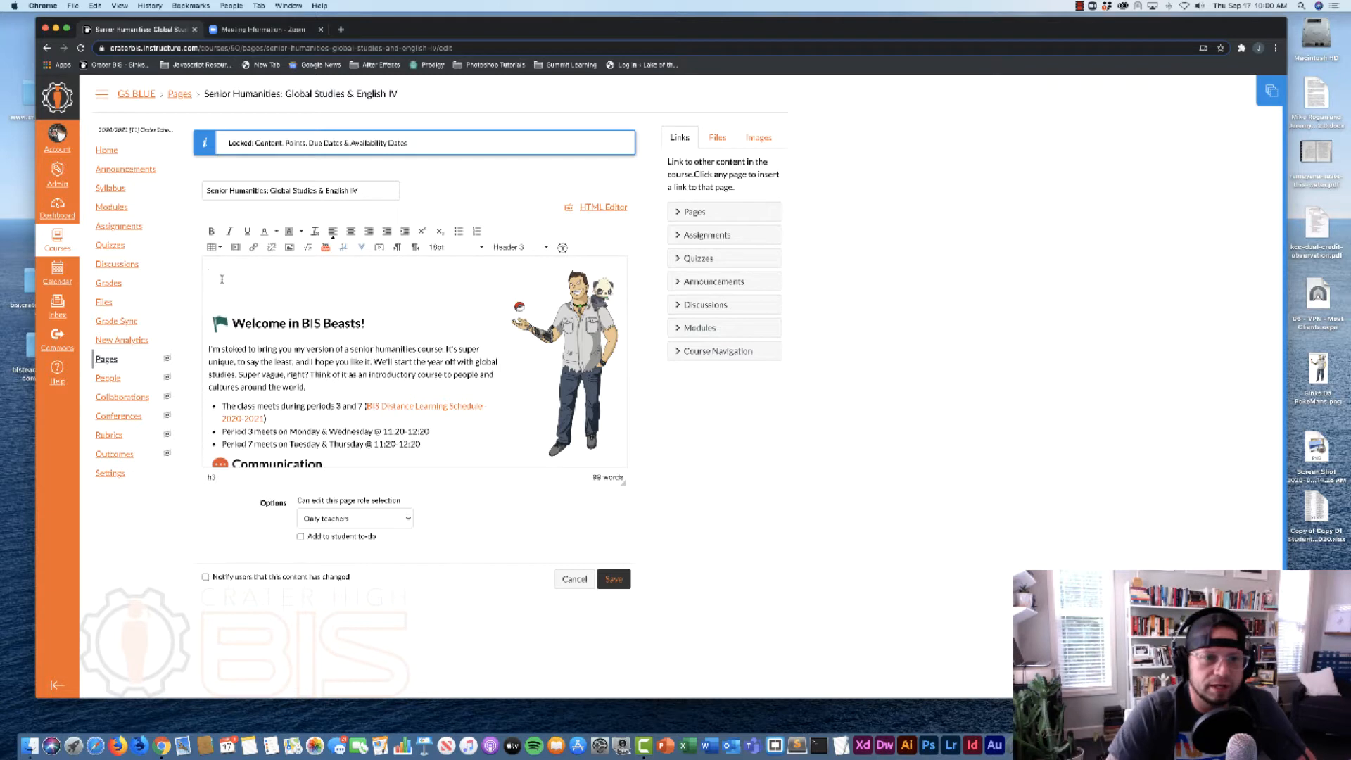
Start inserting an image above the welcome heading and open the template-images folder in the Canvas course files
click(289, 249)
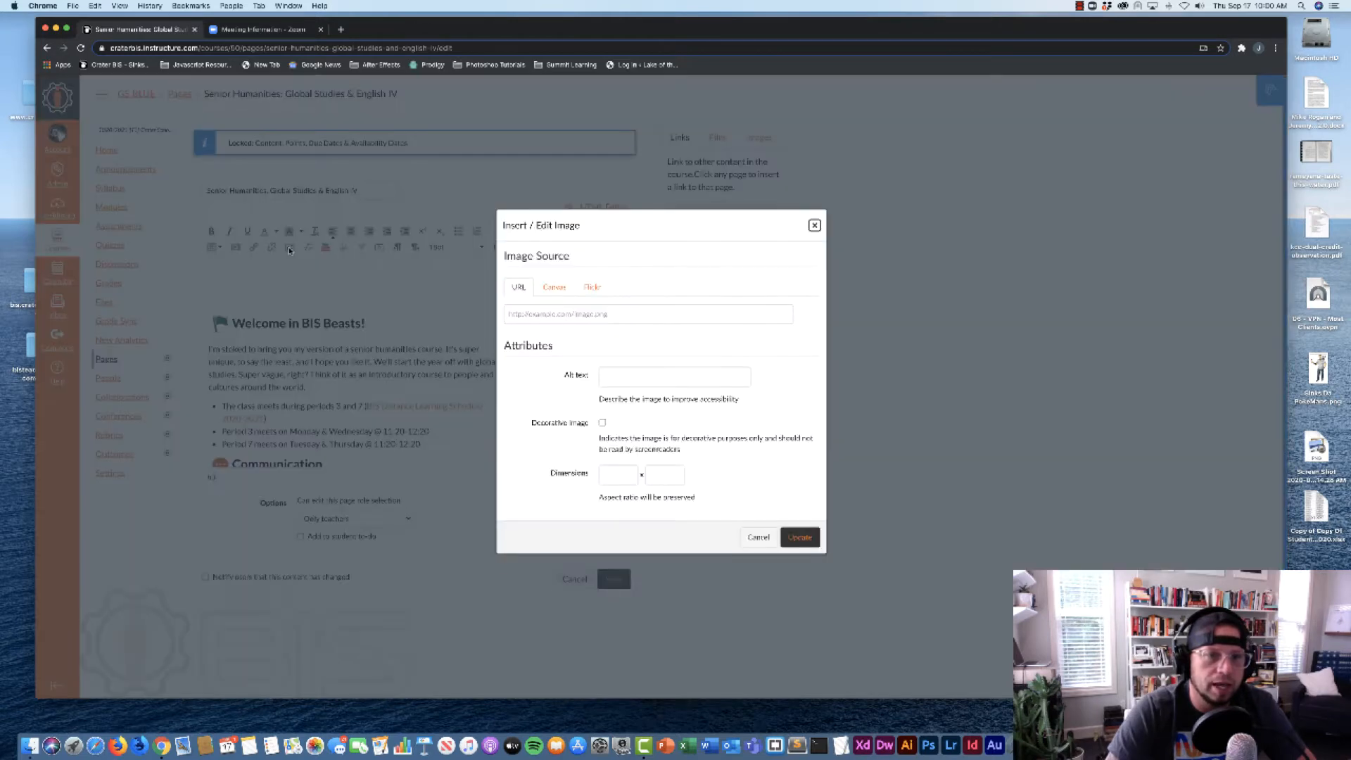
click(558, 288)
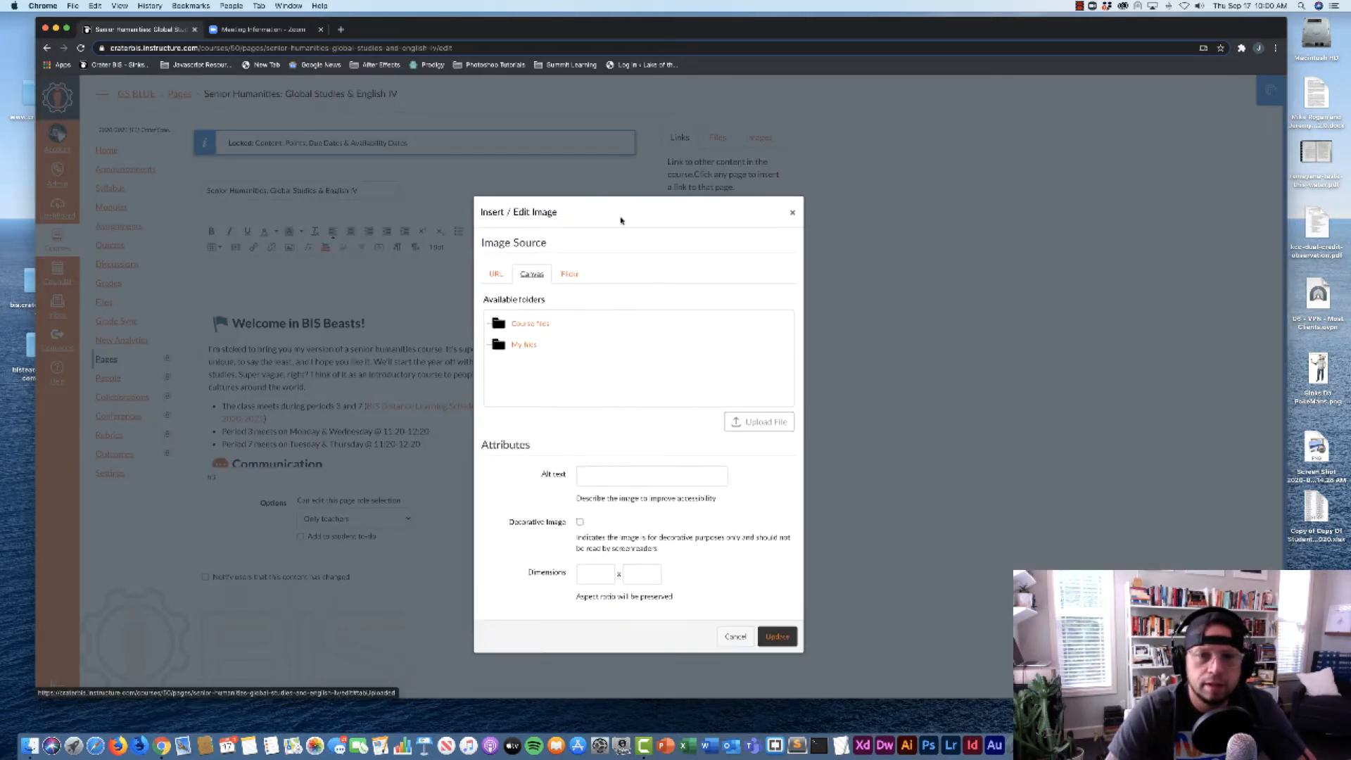
click(530, 322)
click(541, 324)
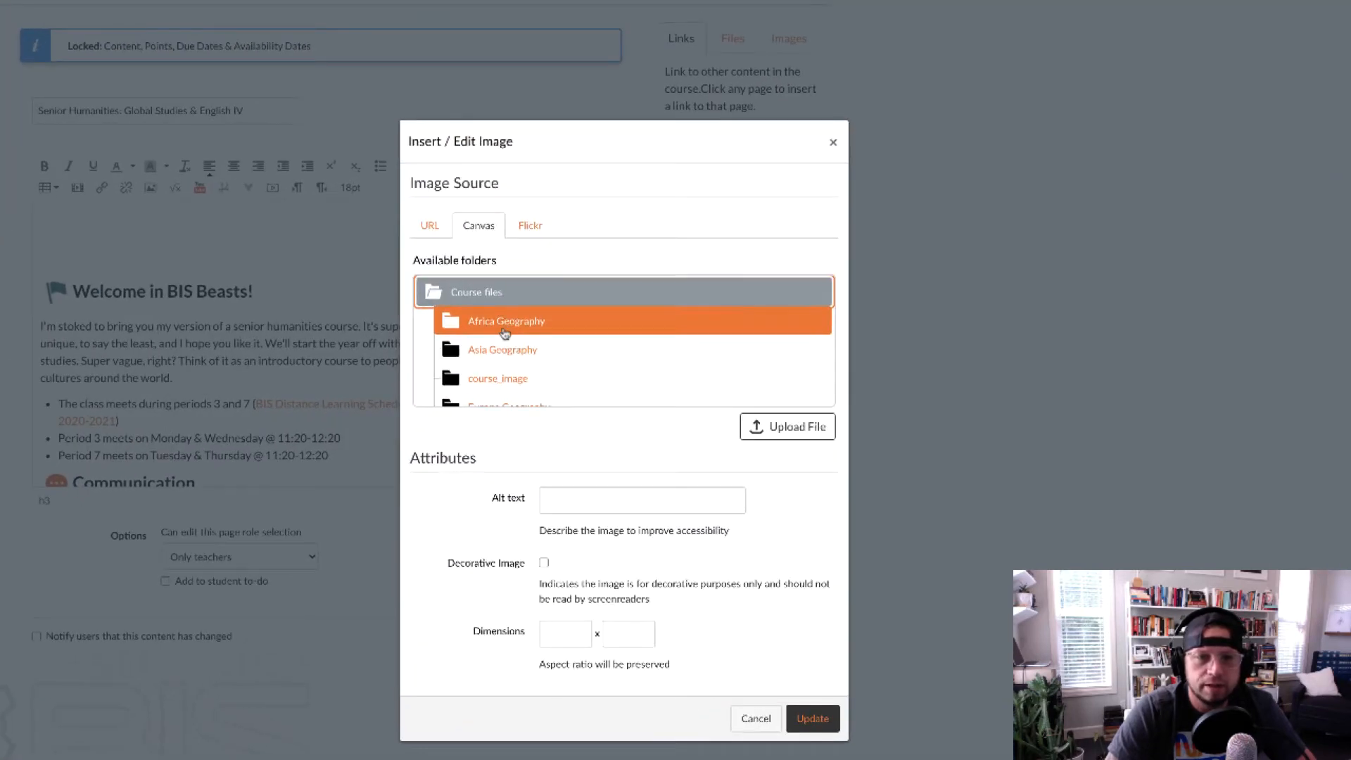
scroll(550, 354, down, 1)
click(505, 333)
scroll(510, 338, down, 2)
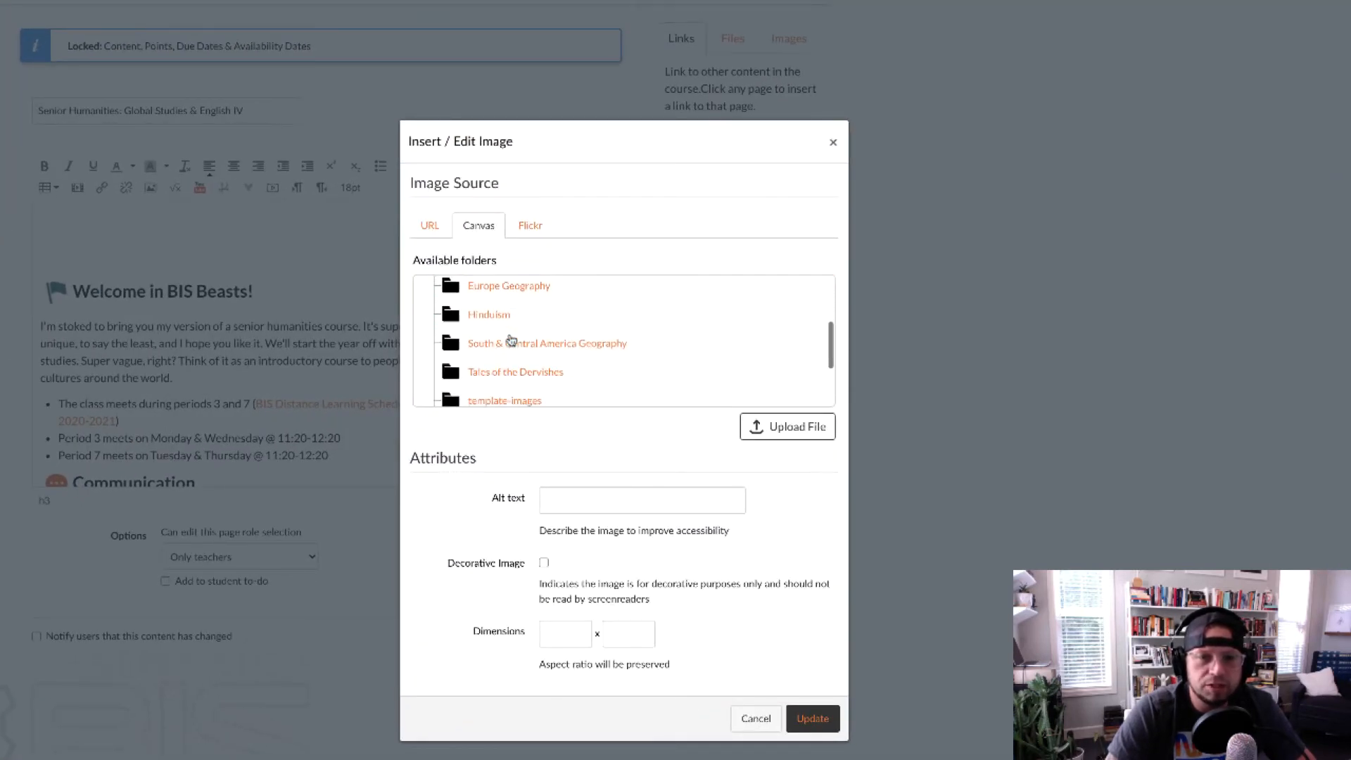
click(513, 340)
scroll(513, 341, down, 1)
scroll(513, 341, down, 2)
click(513, 341)
scroll(513, 340, up, 3)
click(513, 340)
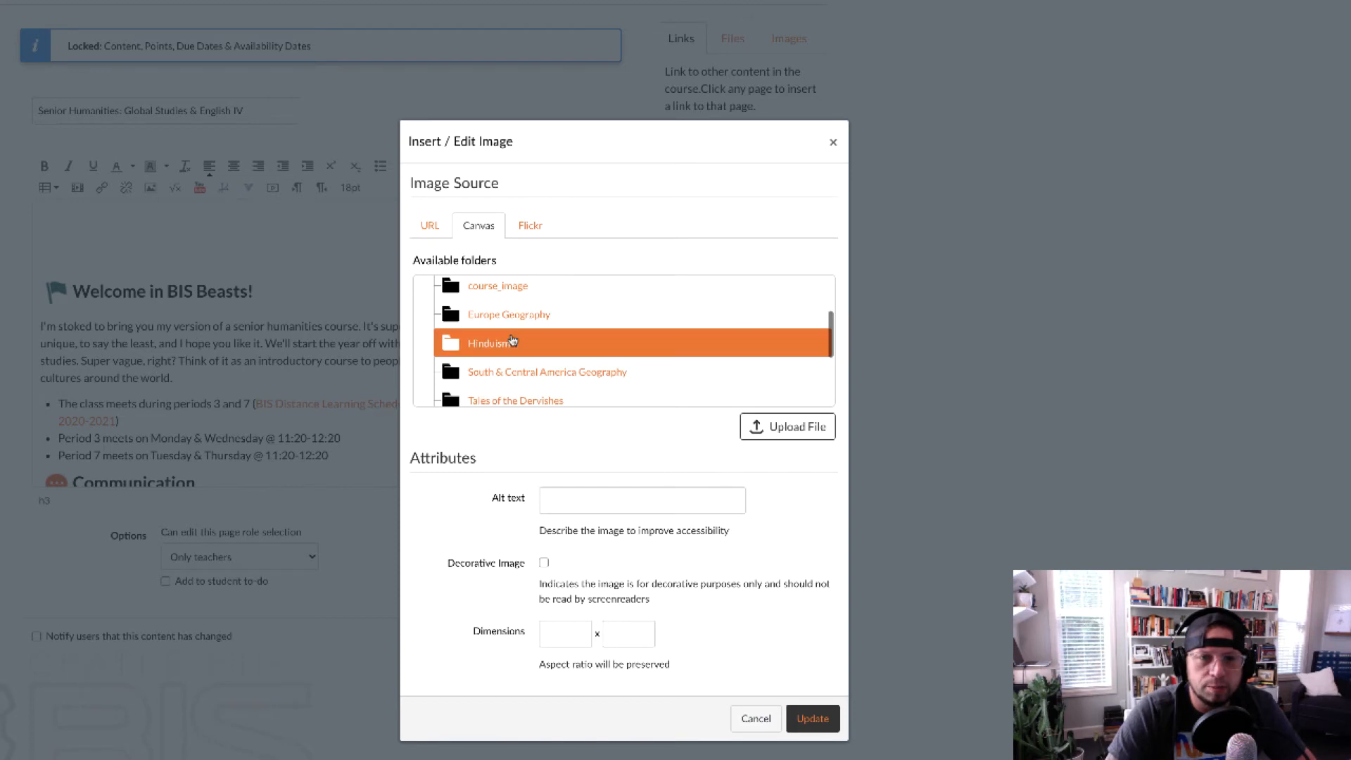
scroll(513, 341, up, 1)
scroll(513, 341, down, 3)
scroll(513, 340, up, 3)
click(513, 345)
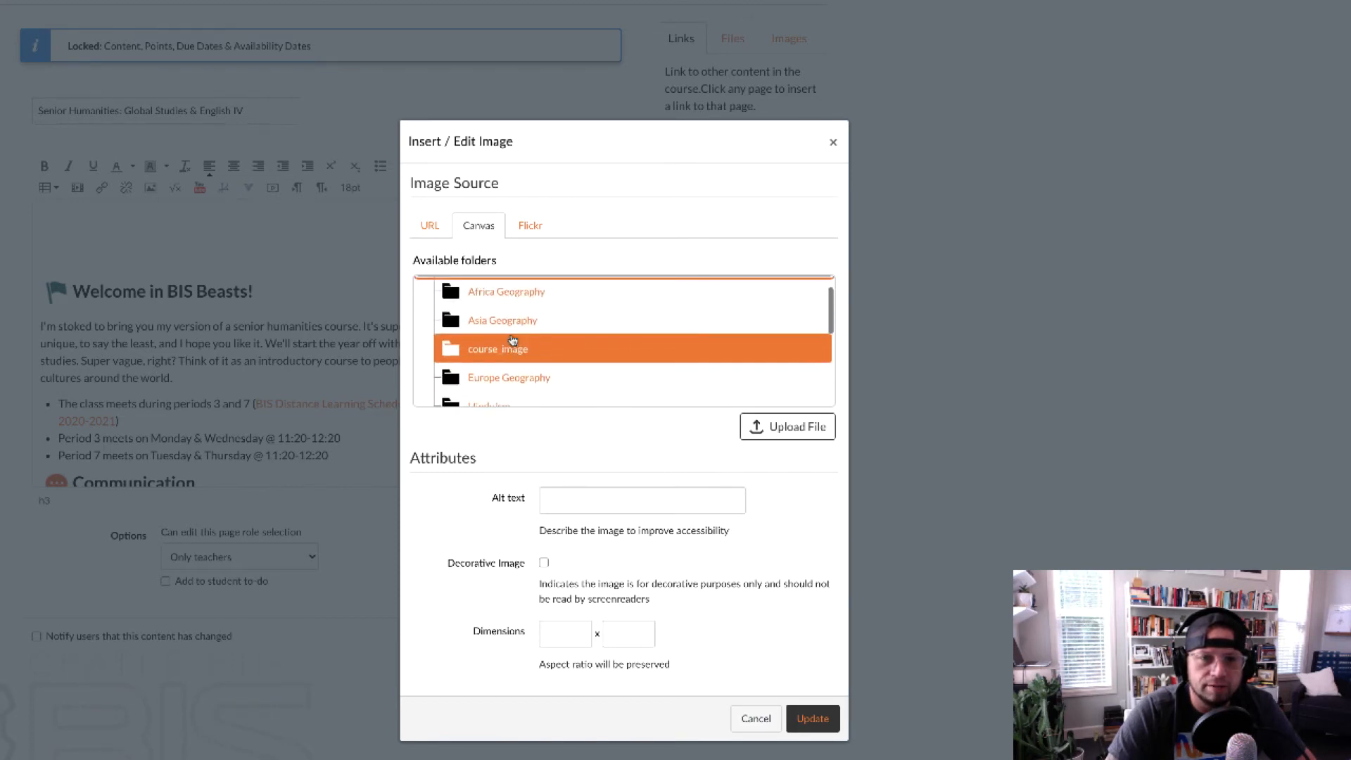
scroll(486, 331, up, 1)
scroll(491, 321, down, 3)
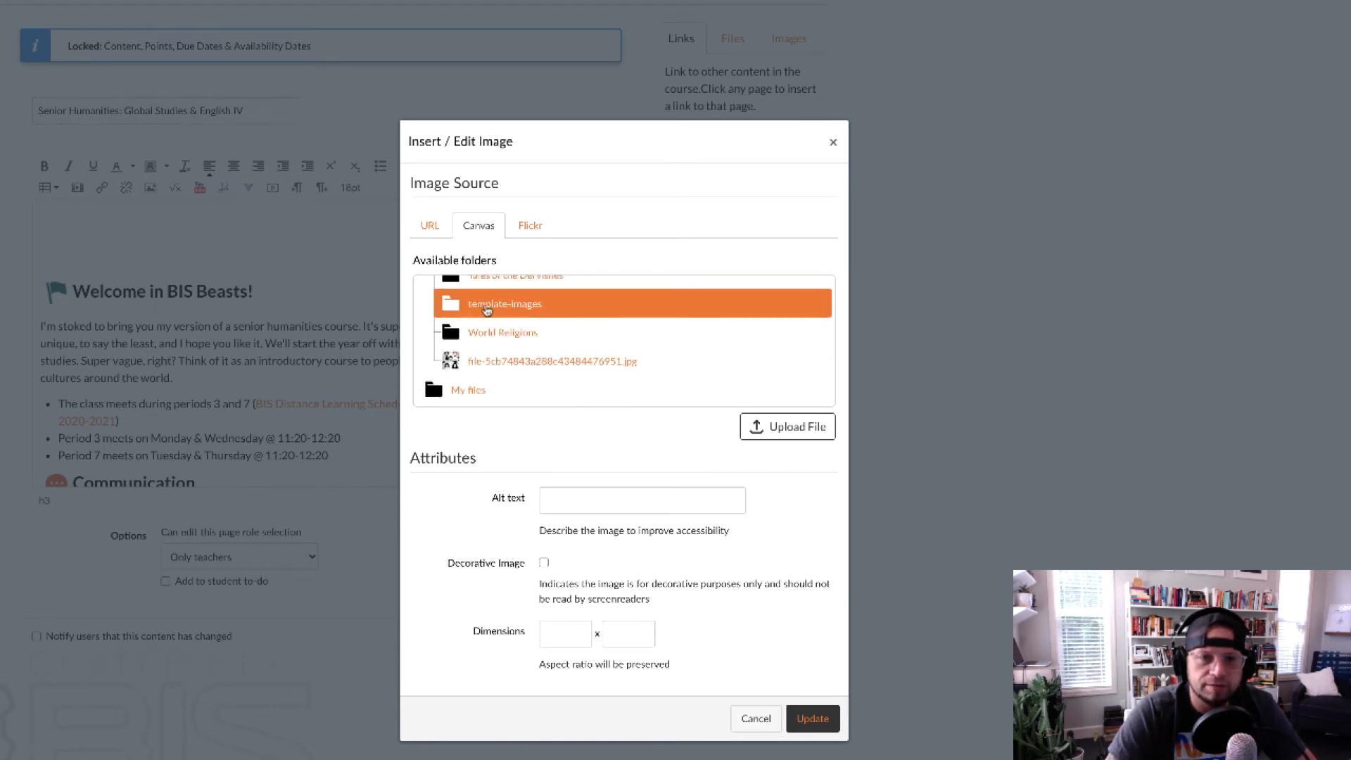
scroll(493, 307, up, 1)
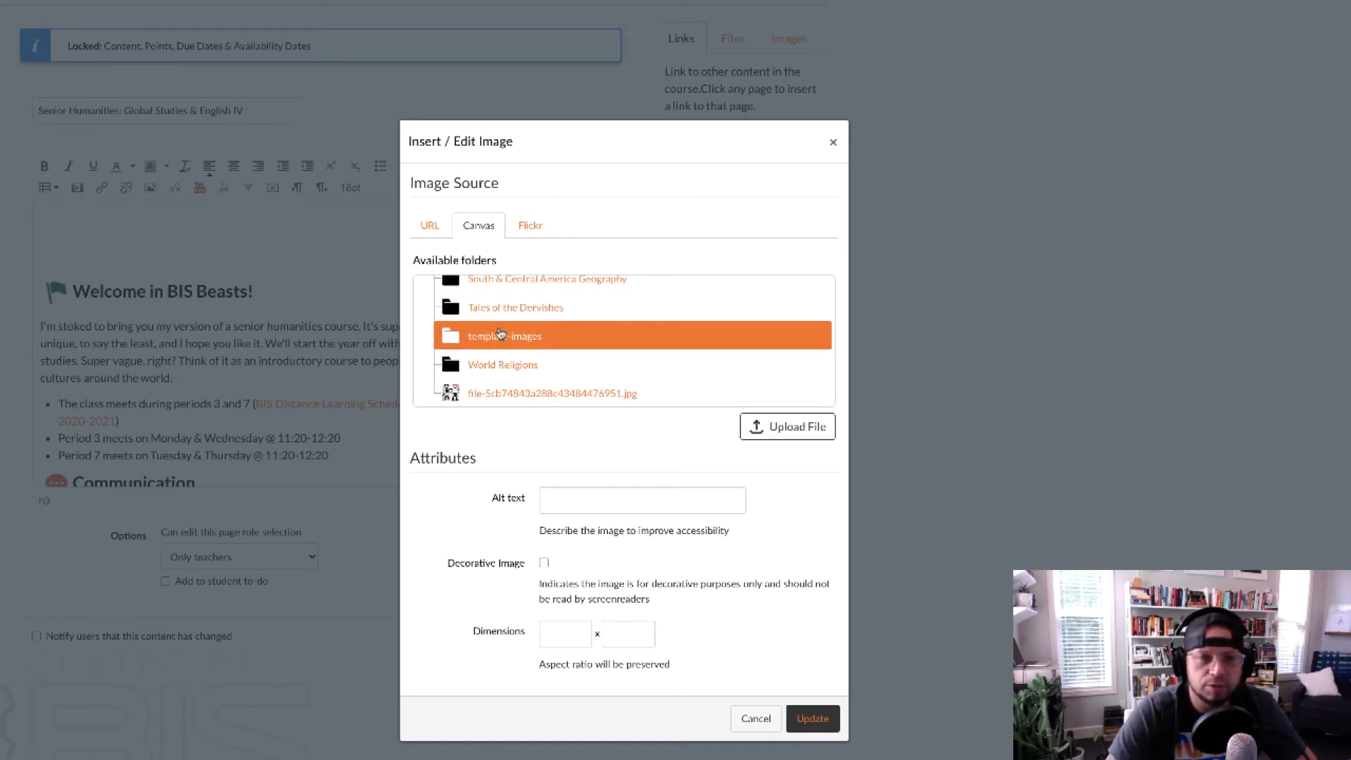
click(501, 335)
Upload zoom-logo-200.png from the BIS Canvas folder on the iCloud desktop and insert it into the page
scroll(506, 352, down, 2)
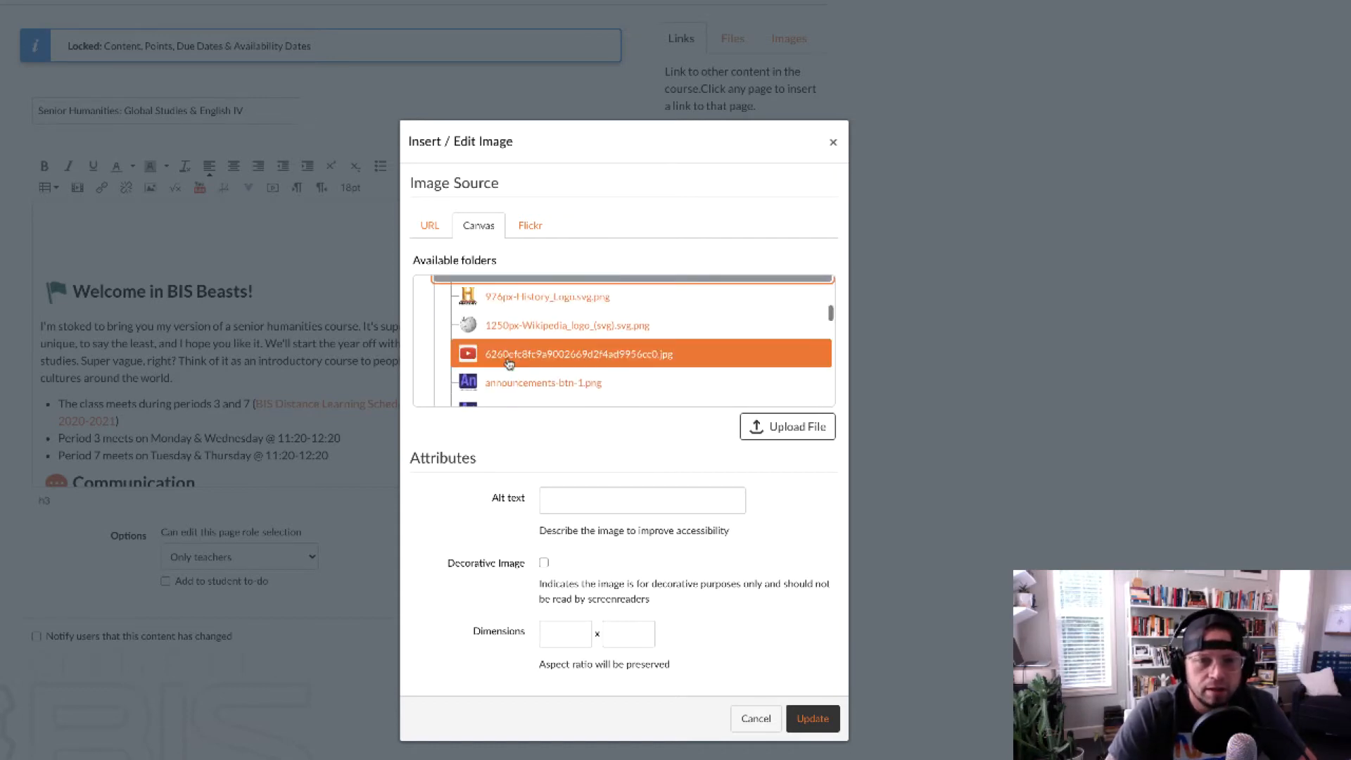
scroll(517, 352, down, 3)
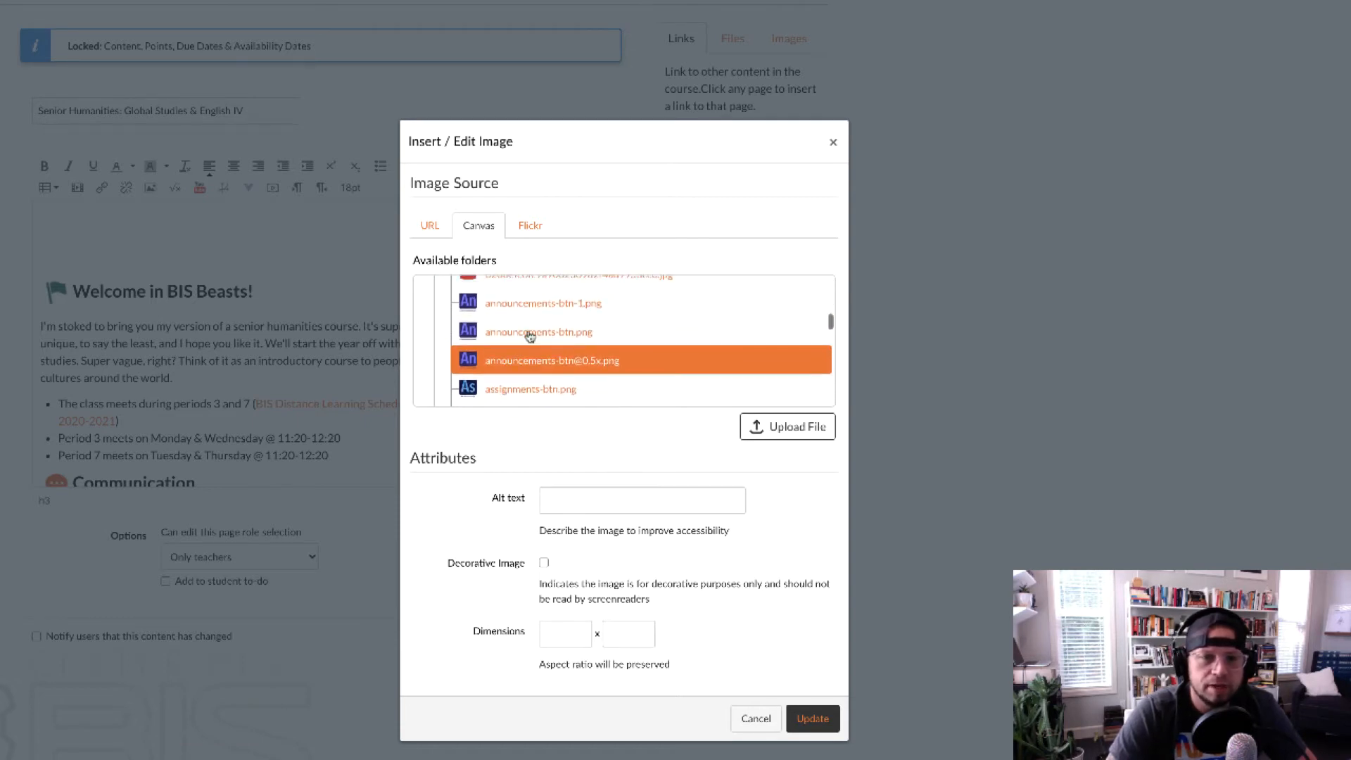
scroll(528, 335, down, 2)
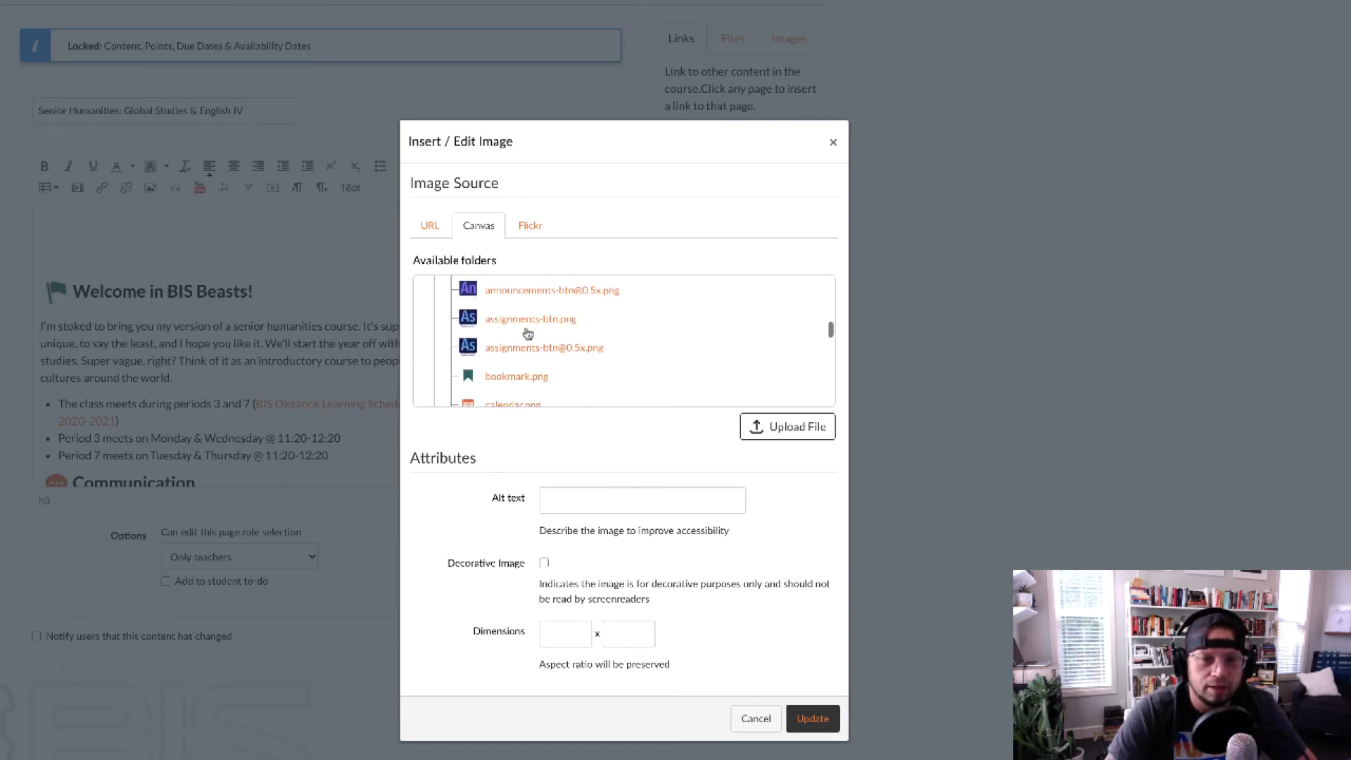
scroll(524, 331, down, 4)
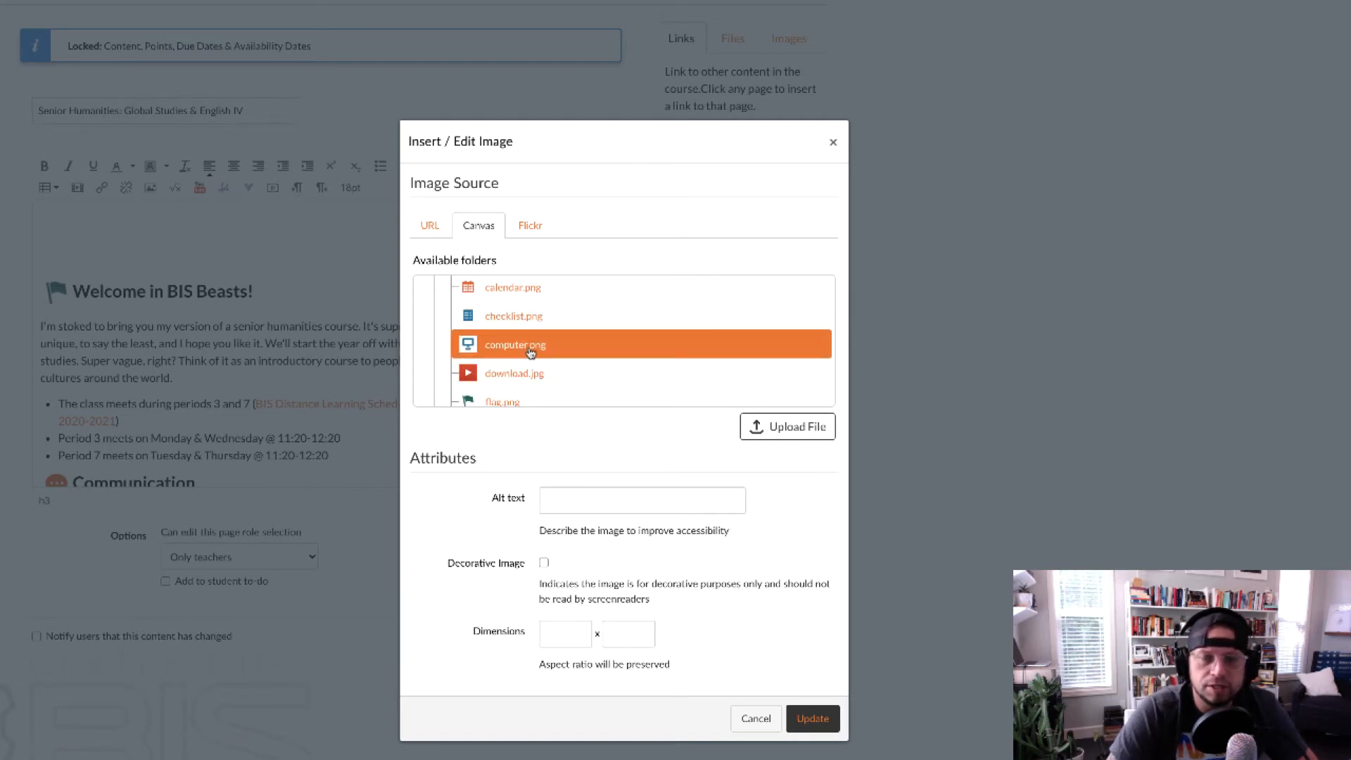
click(794, 431)
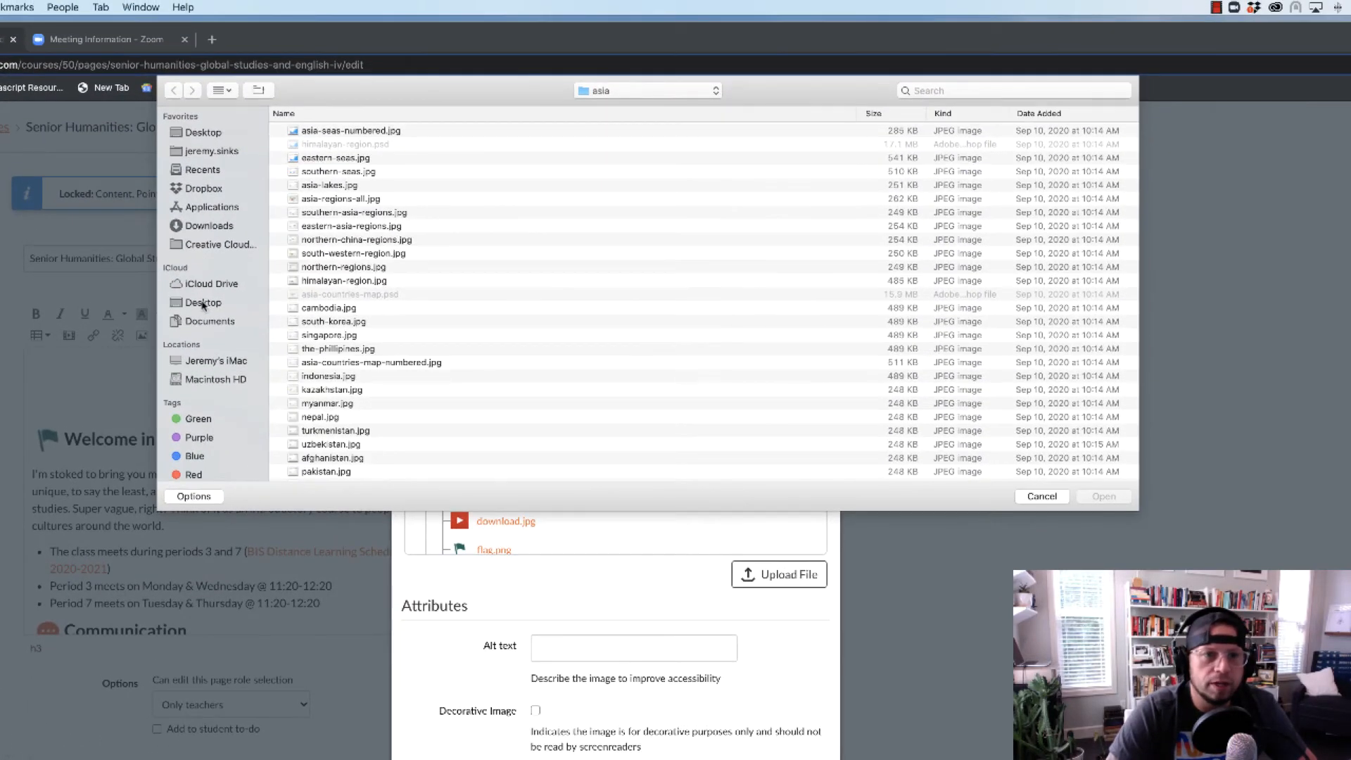
click(203, 304)
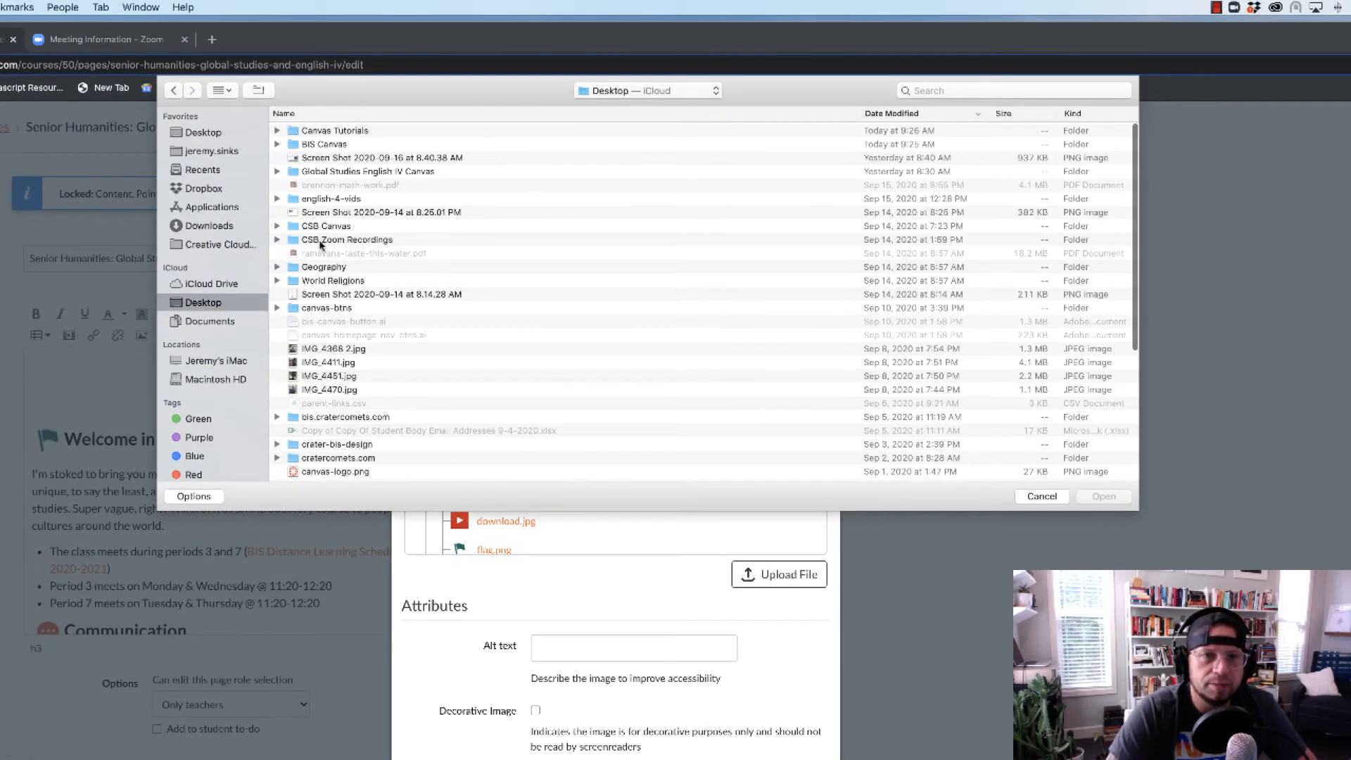
double_click(295, 145)
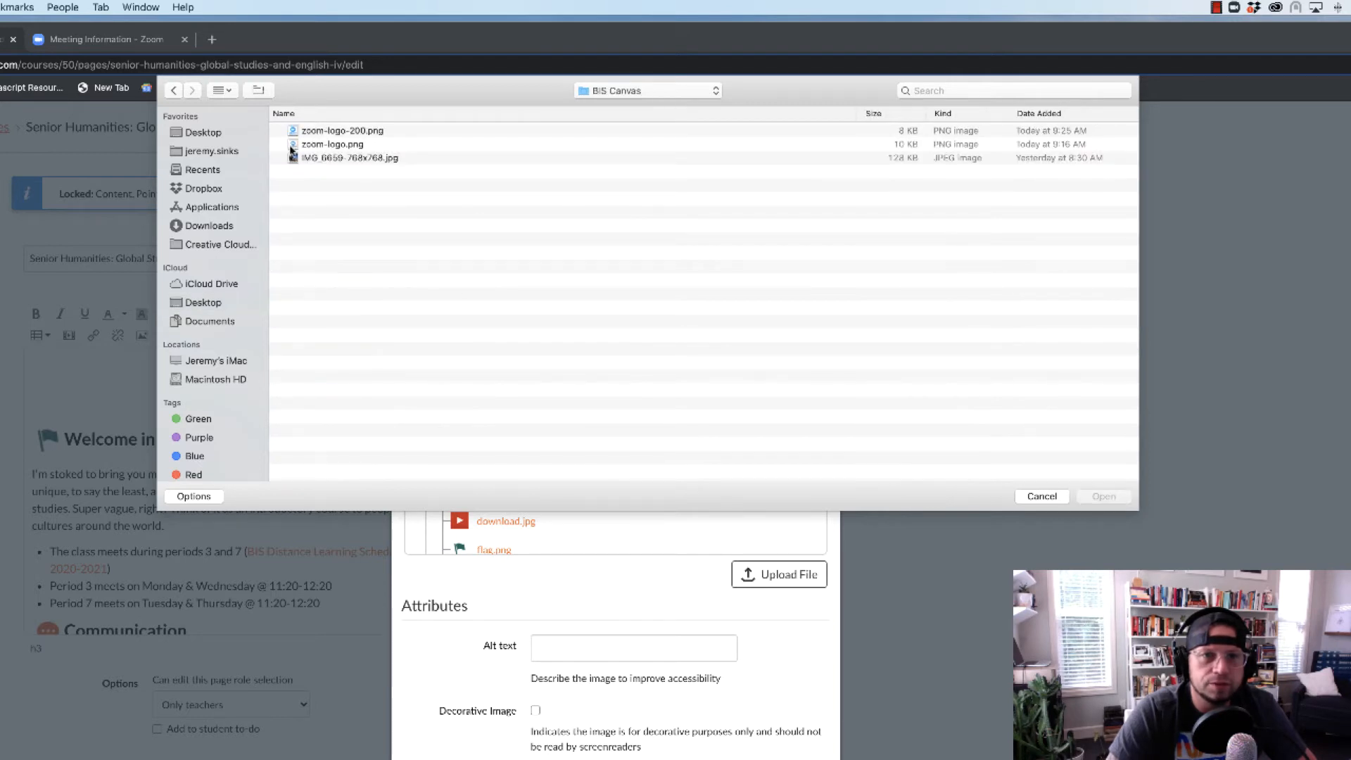
click(320, 132)
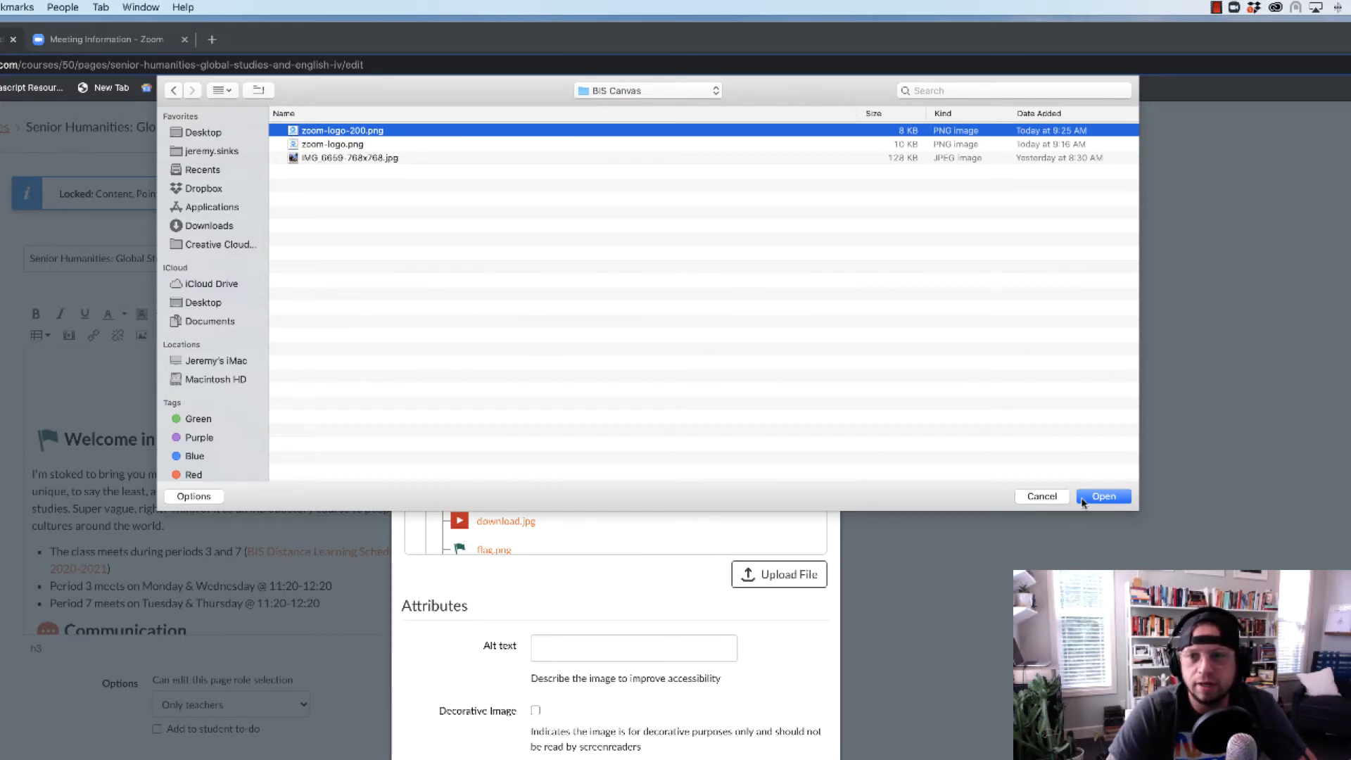
click(1108, 419)
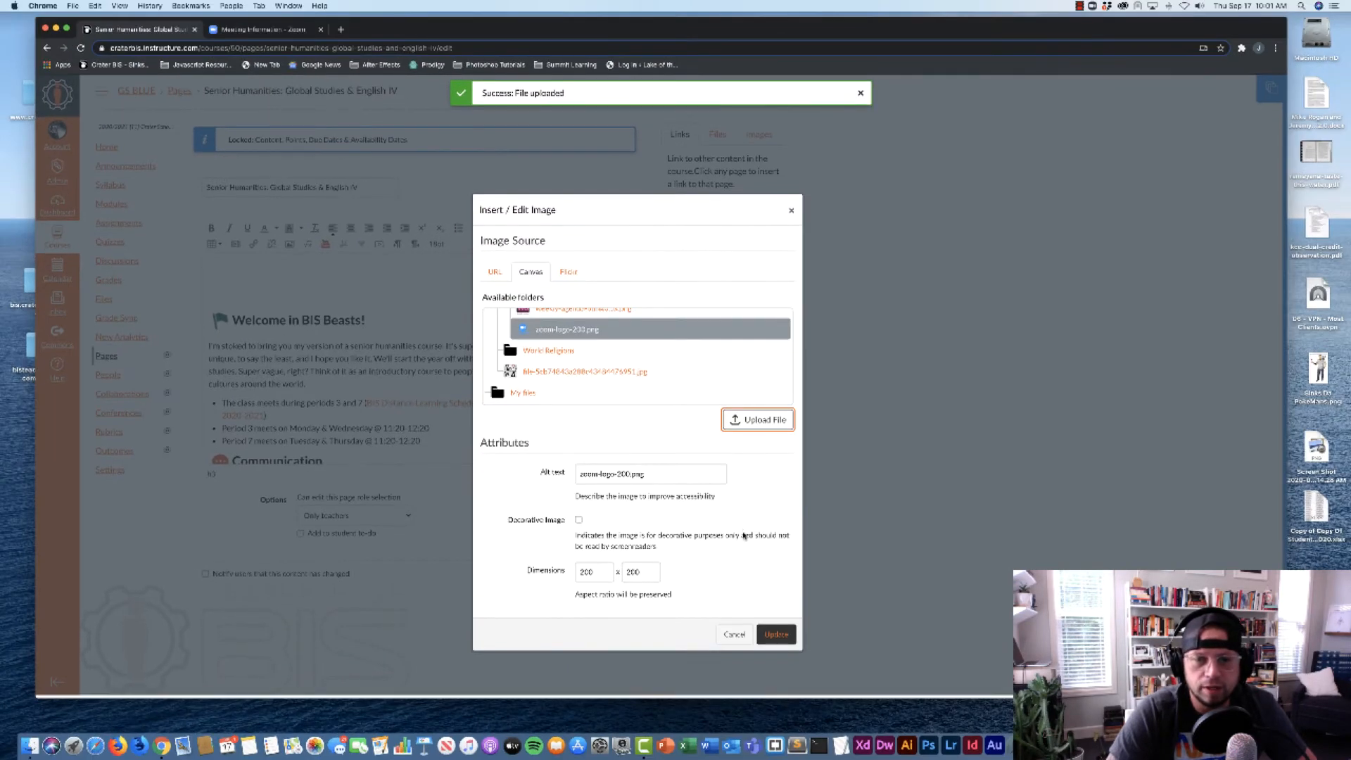
click(777, 638)
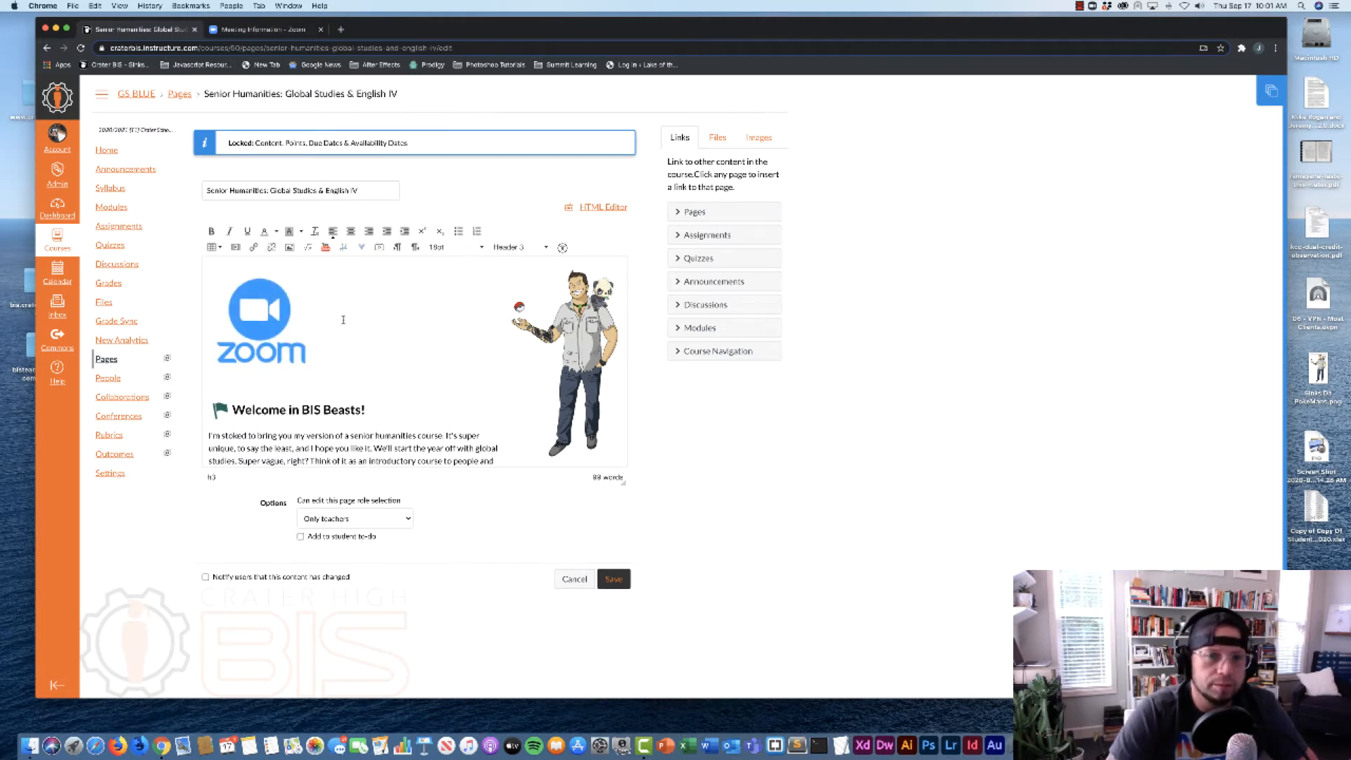
Shrink the Zoom logo to about three quarters of its size and remove the empty line above the "Welcome in BIS Beasts!" heading
scroll(345, 330, down, 1)
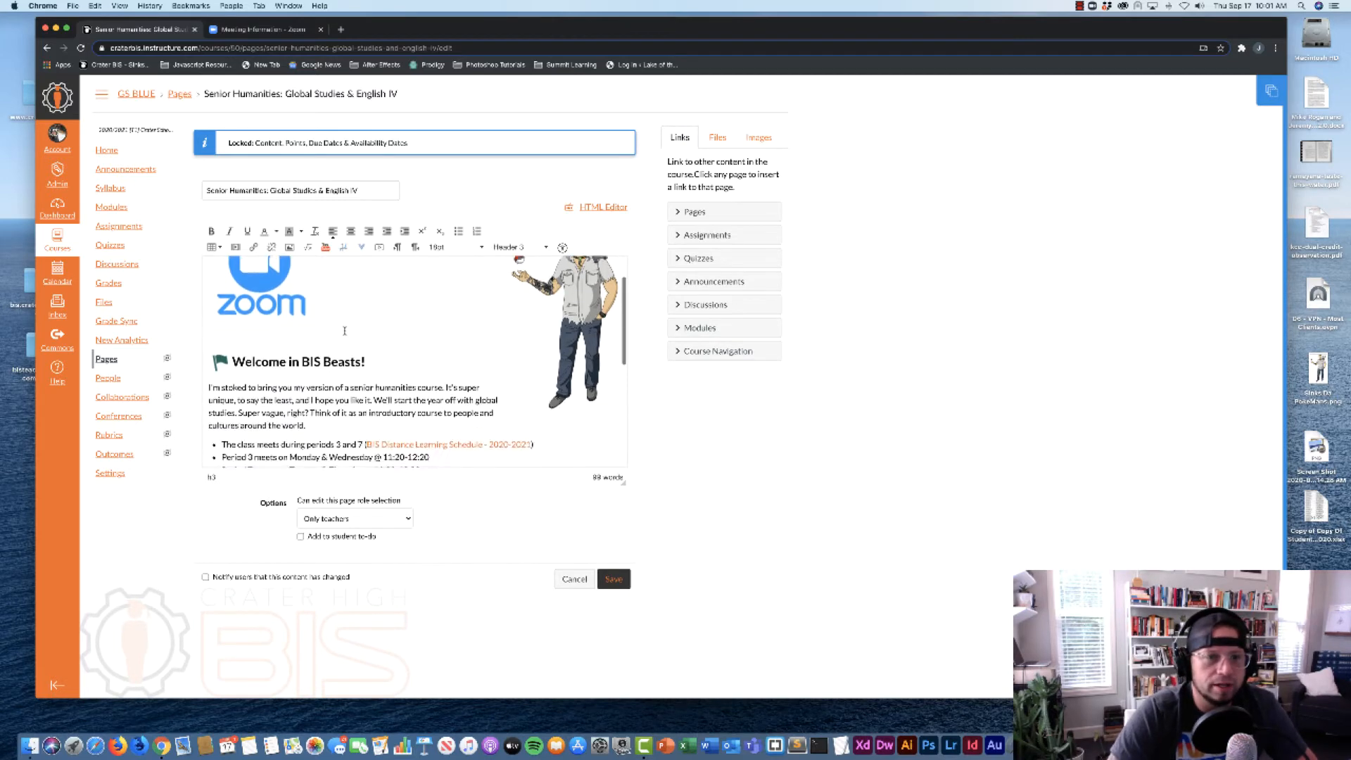
scroll(345, 331, up, 1)
click(313, 371)
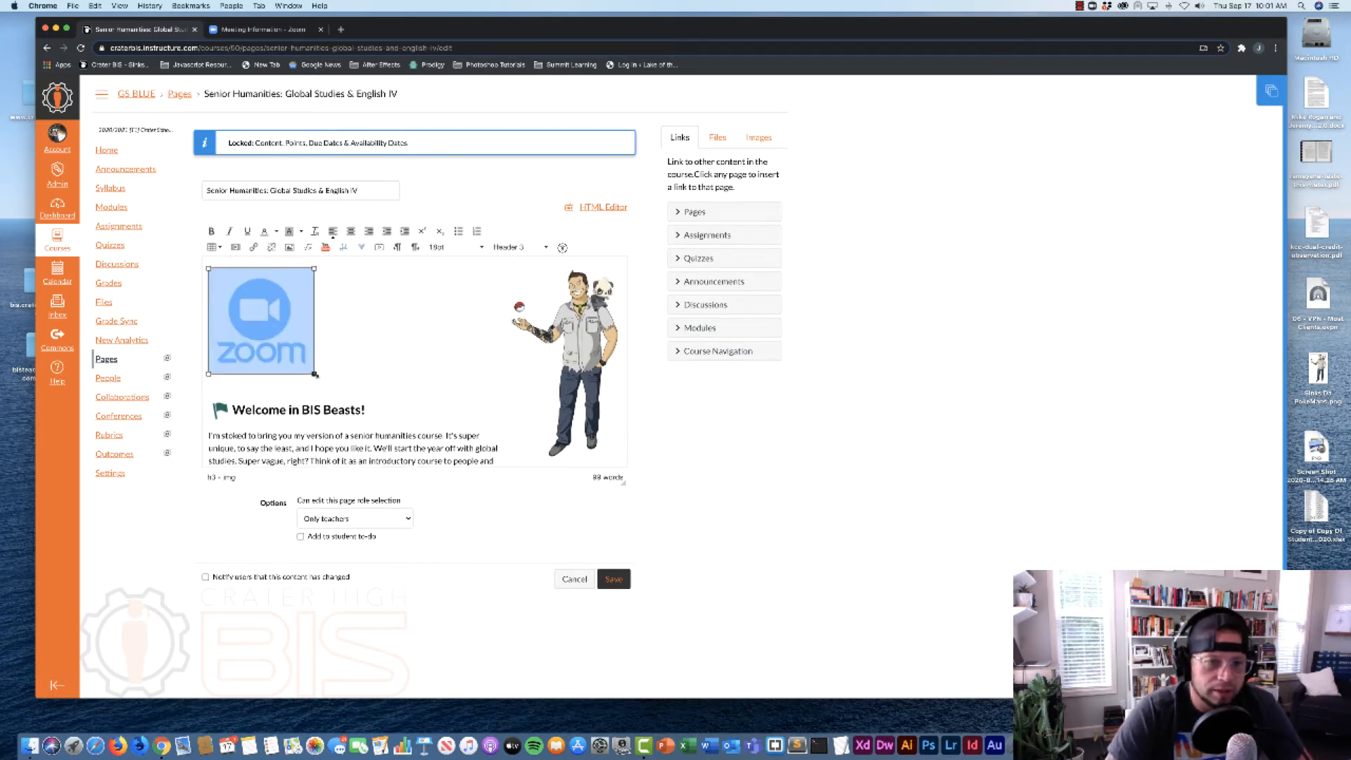
drag(315, 374, 289, 340)
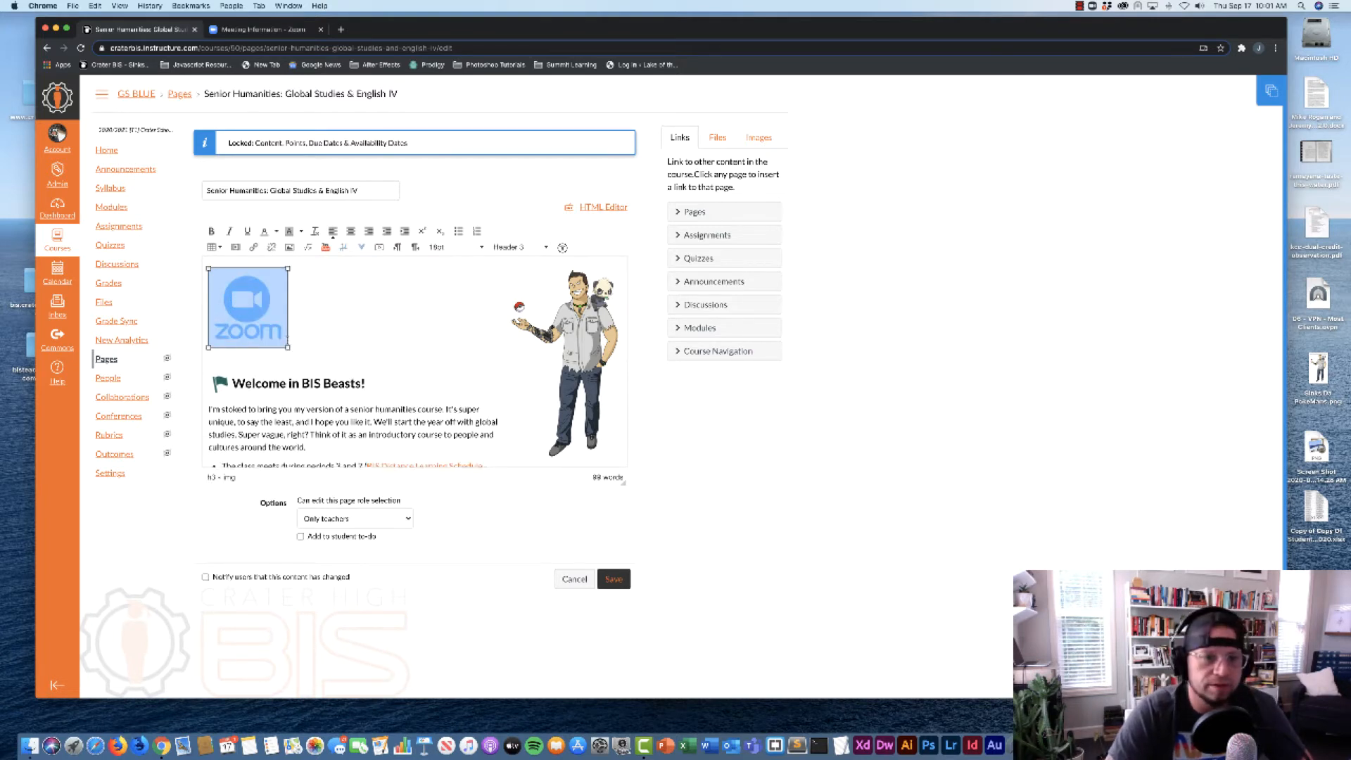
click(232, 354)
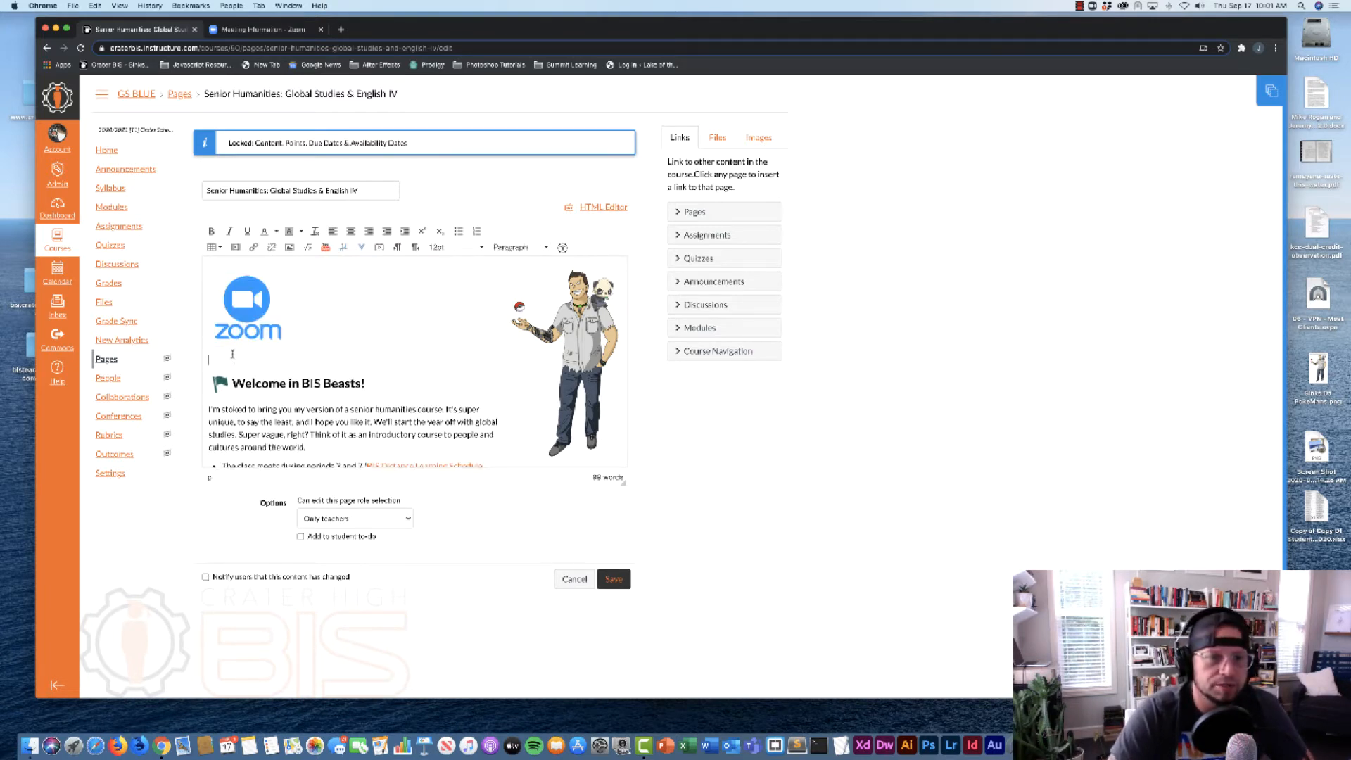
key(BackSpace)
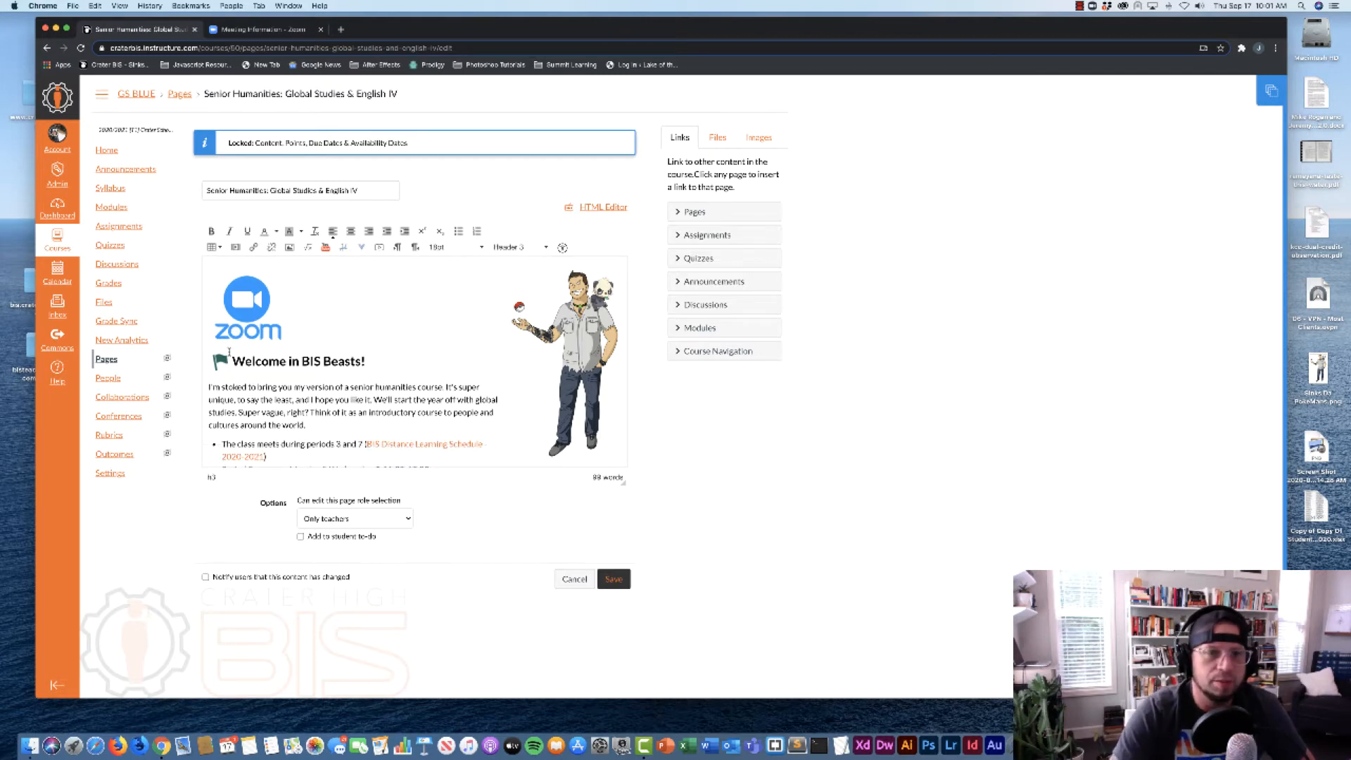
Start a website link on the Zoom logo and copy the invite link of the "Global Studies P.7 Tues/Thurs Zoomer" meeting from Zoom
scroll(368, 356, down, 1)
scroll(418, 362, down, 2)
scroll(418, 361, up, 5)
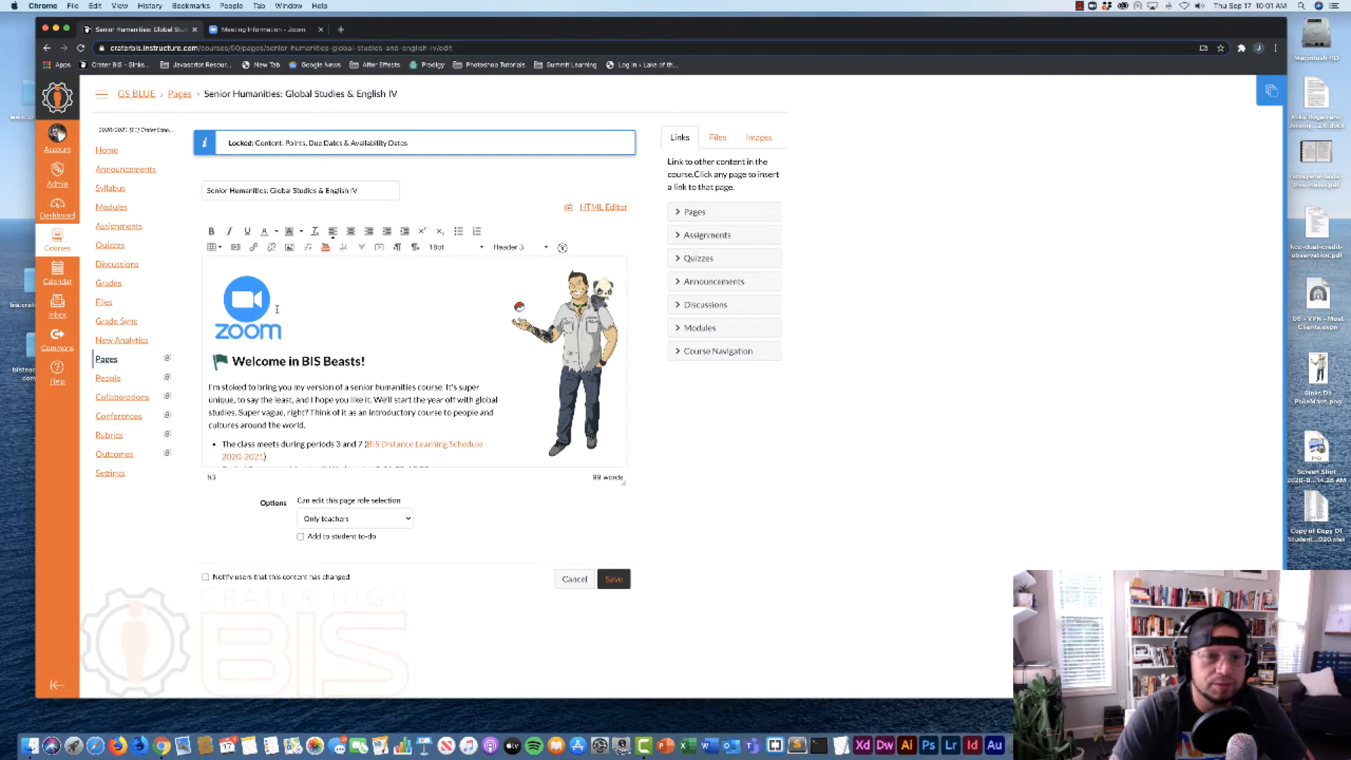
scroll(283, 332, down, 5)
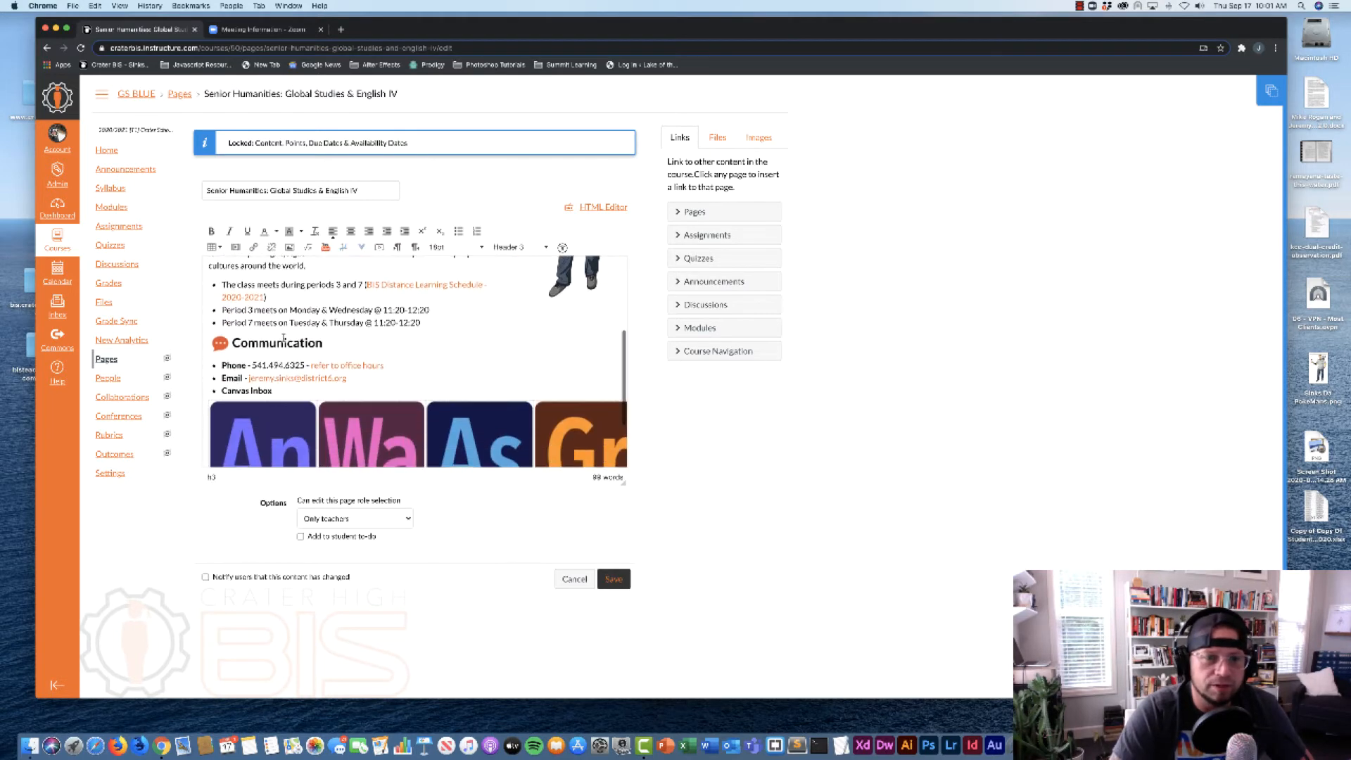
scroll(283, 338, up, 5)
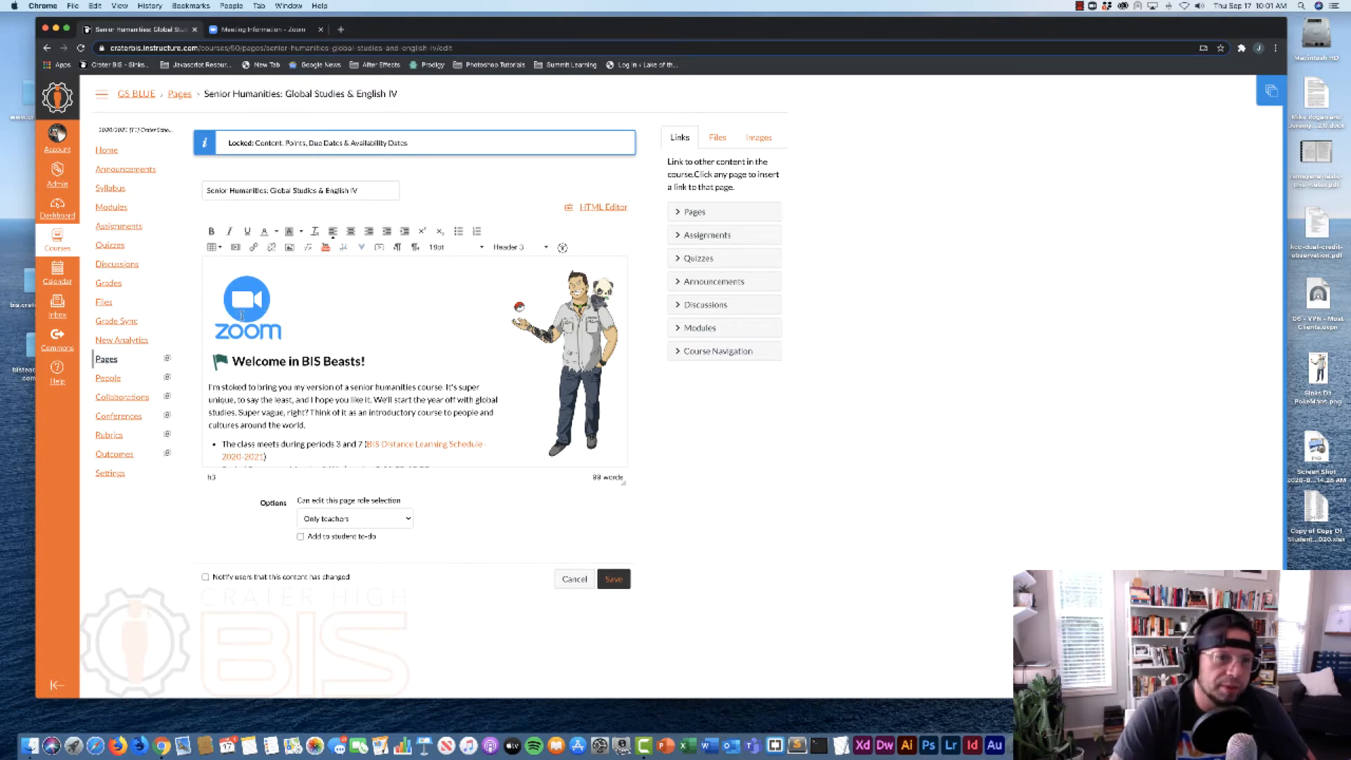
click(241, 315)
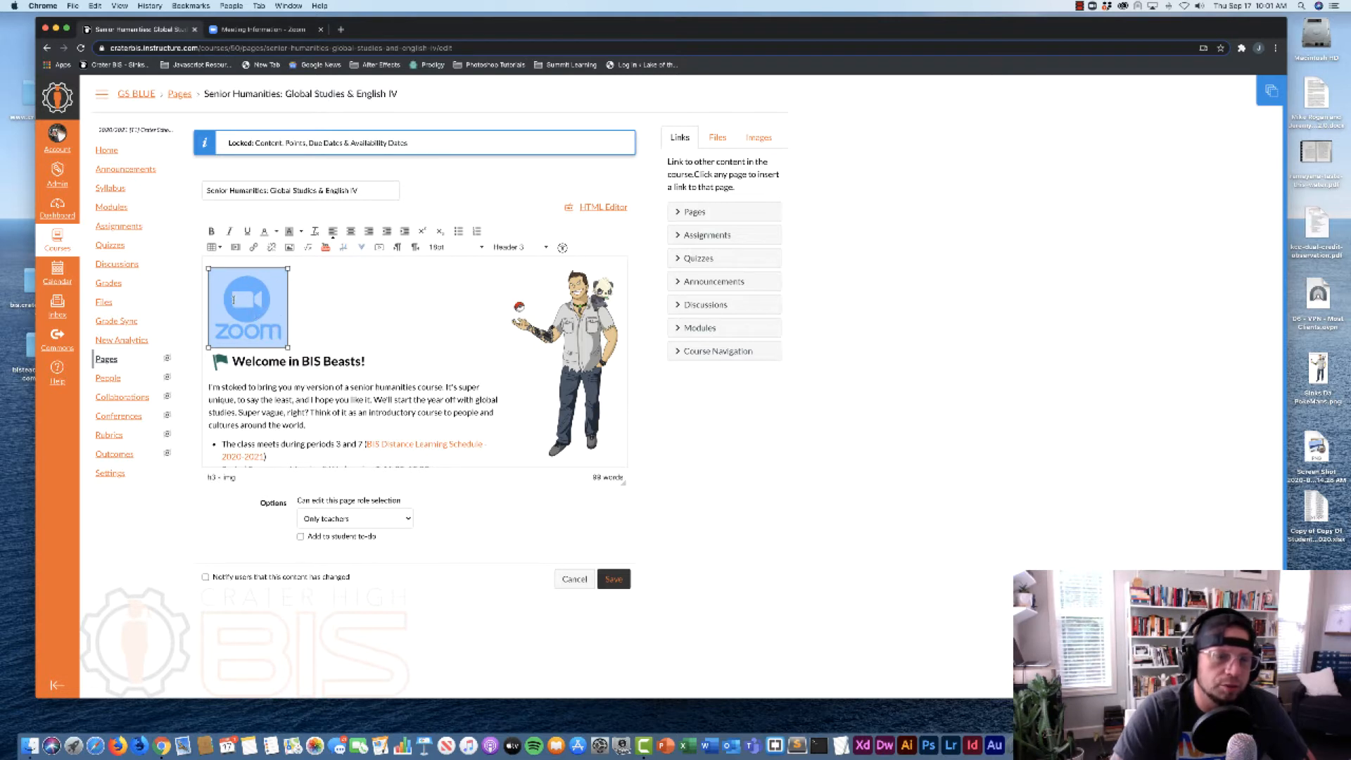
click(254, 247)
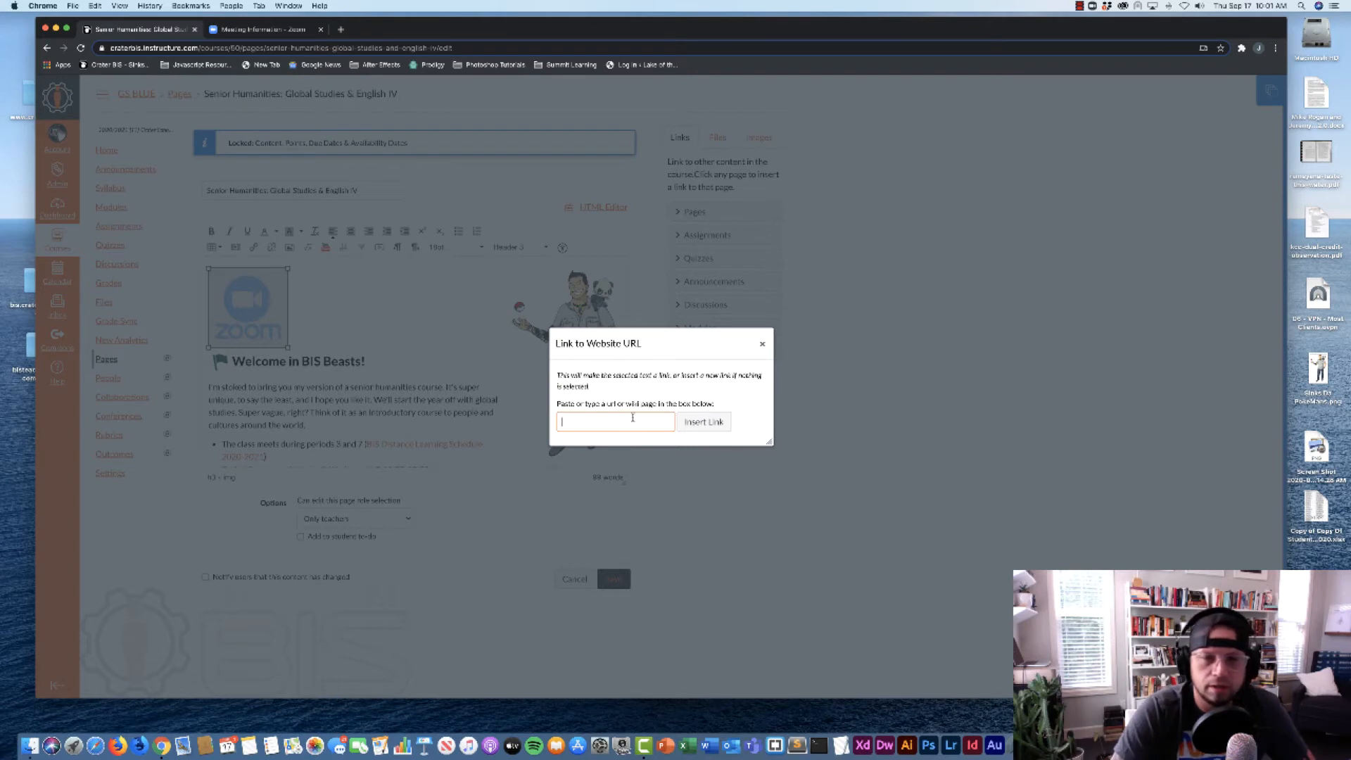
click(262, 29)
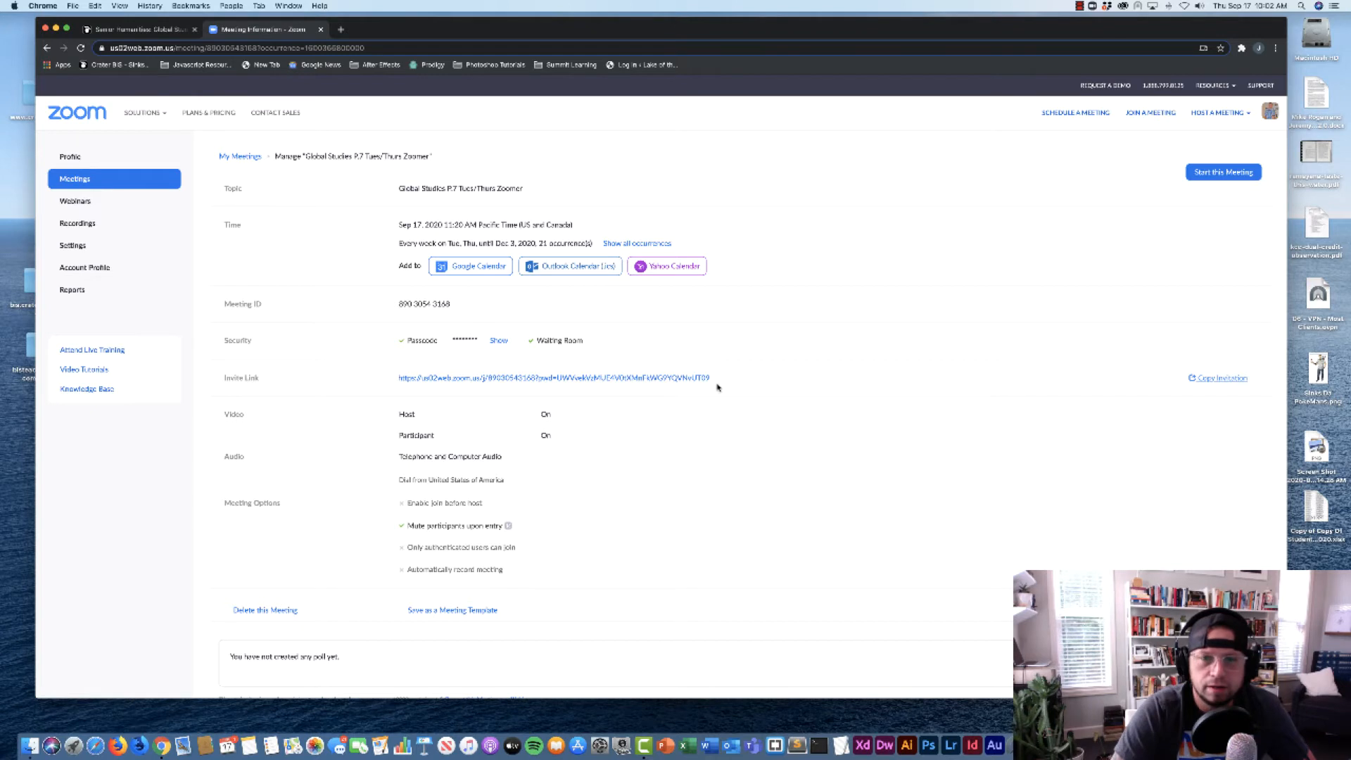
drag(712, 379, 396, 378)
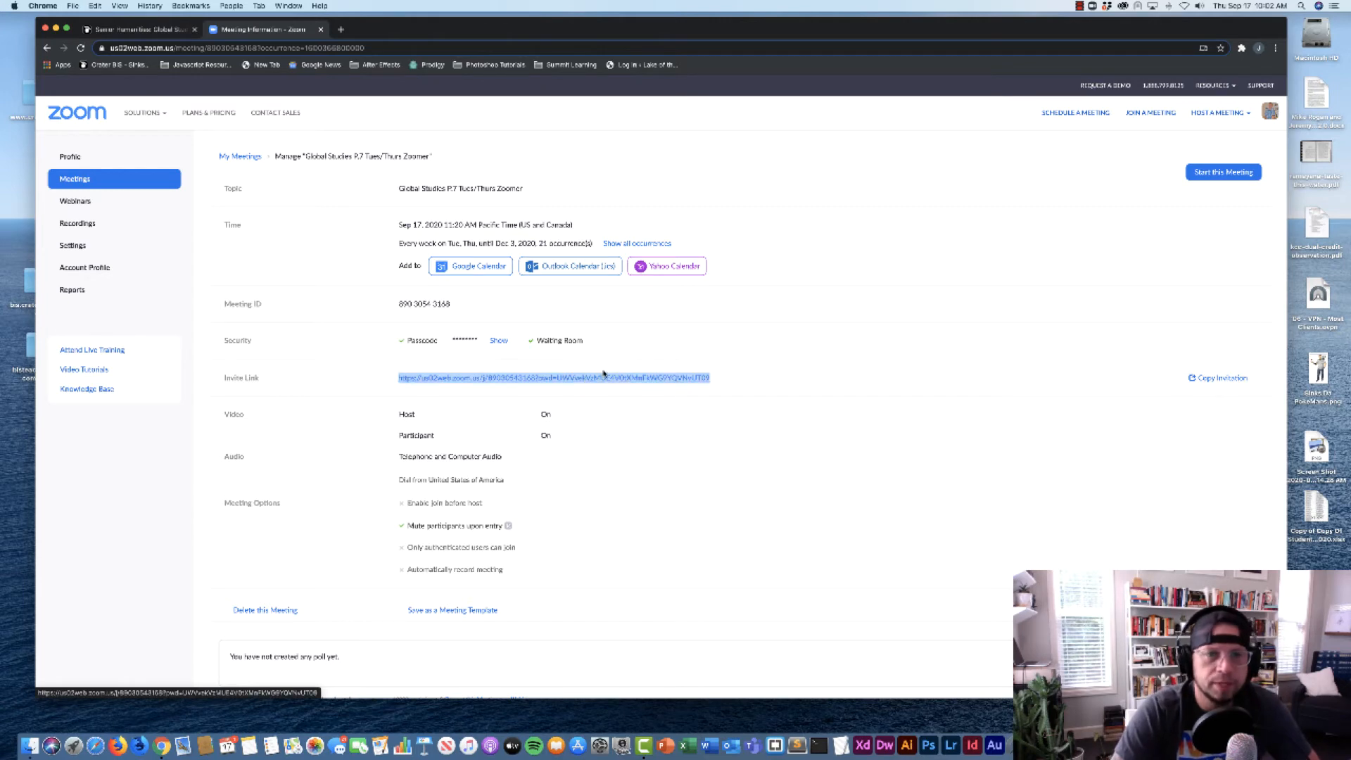
Return to the Canvas page, insert the copied invite link as the Zoom logo's link address, and save the page
click(136, 28)
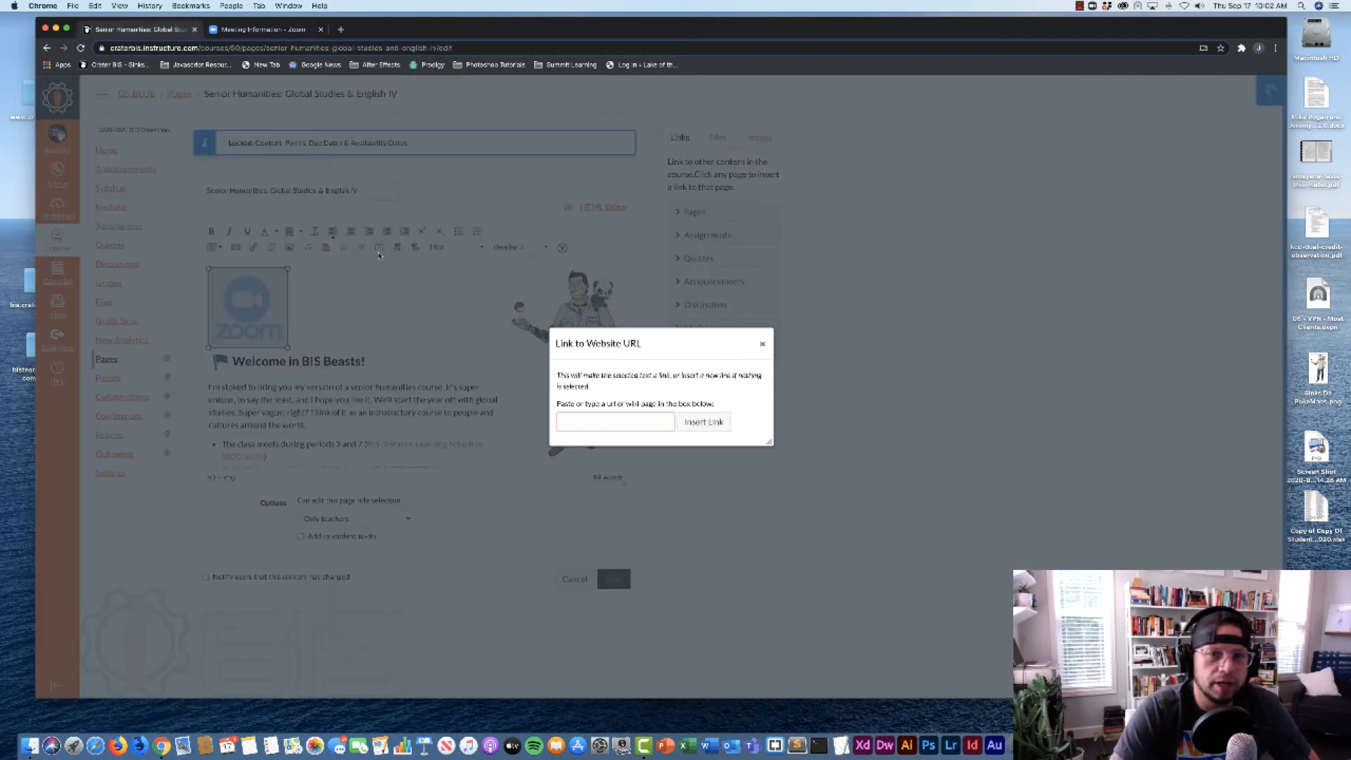
click(616, 422)
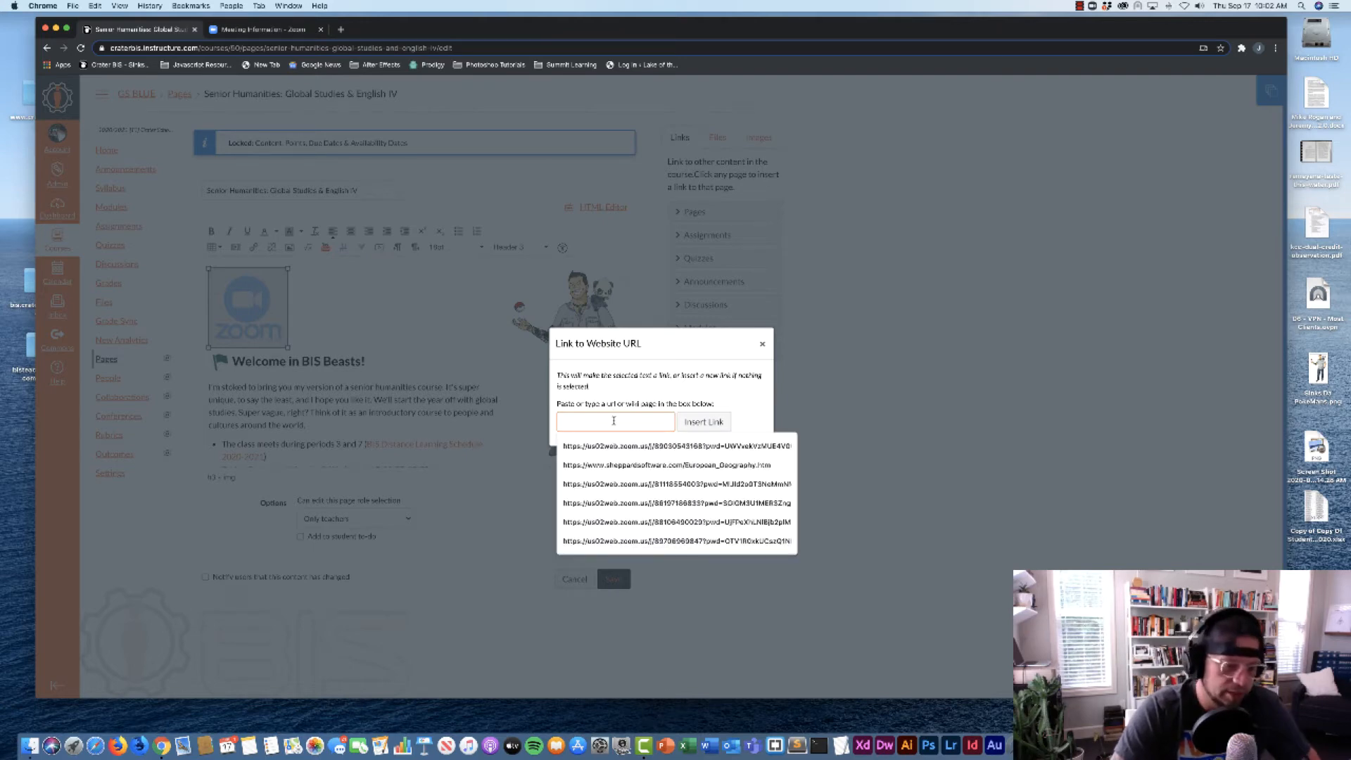
key(super+v)
click(705, 423)
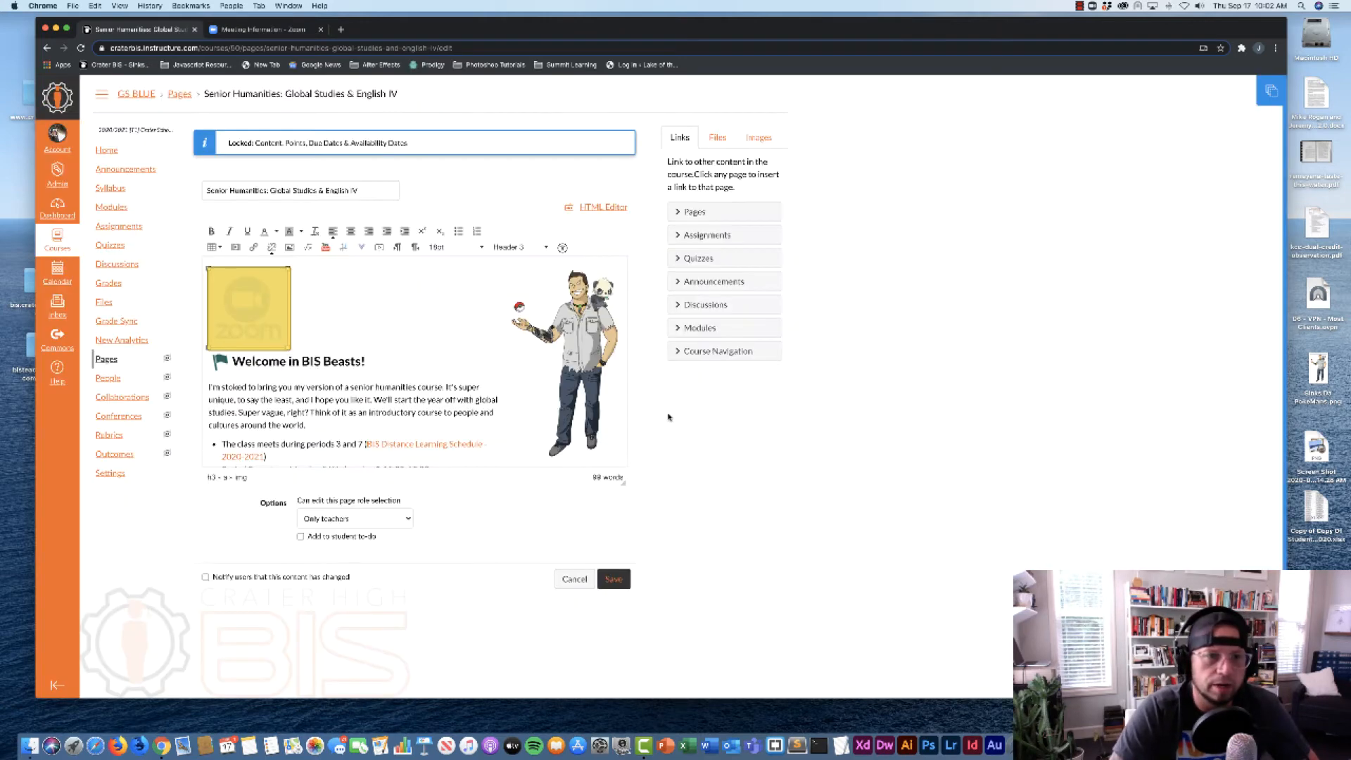
click(329, 315)
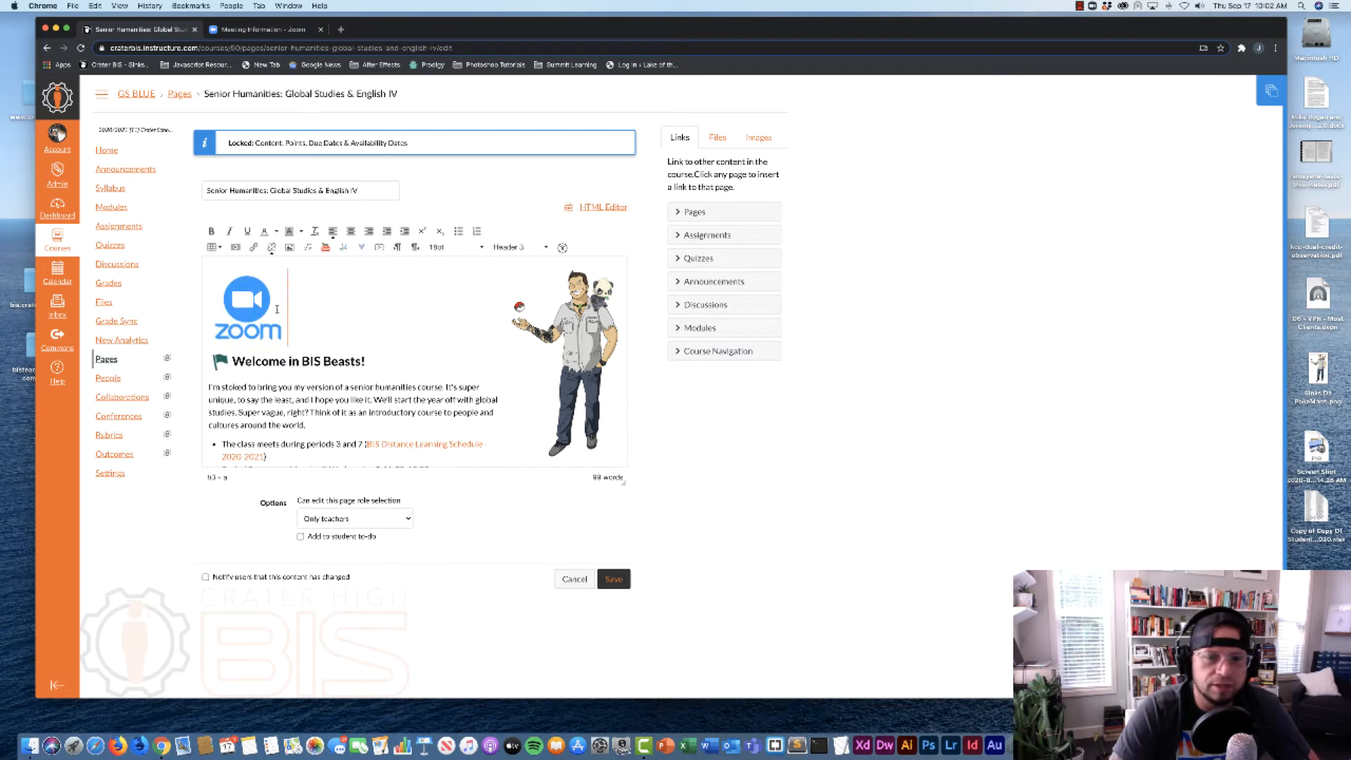
click(617, 581)
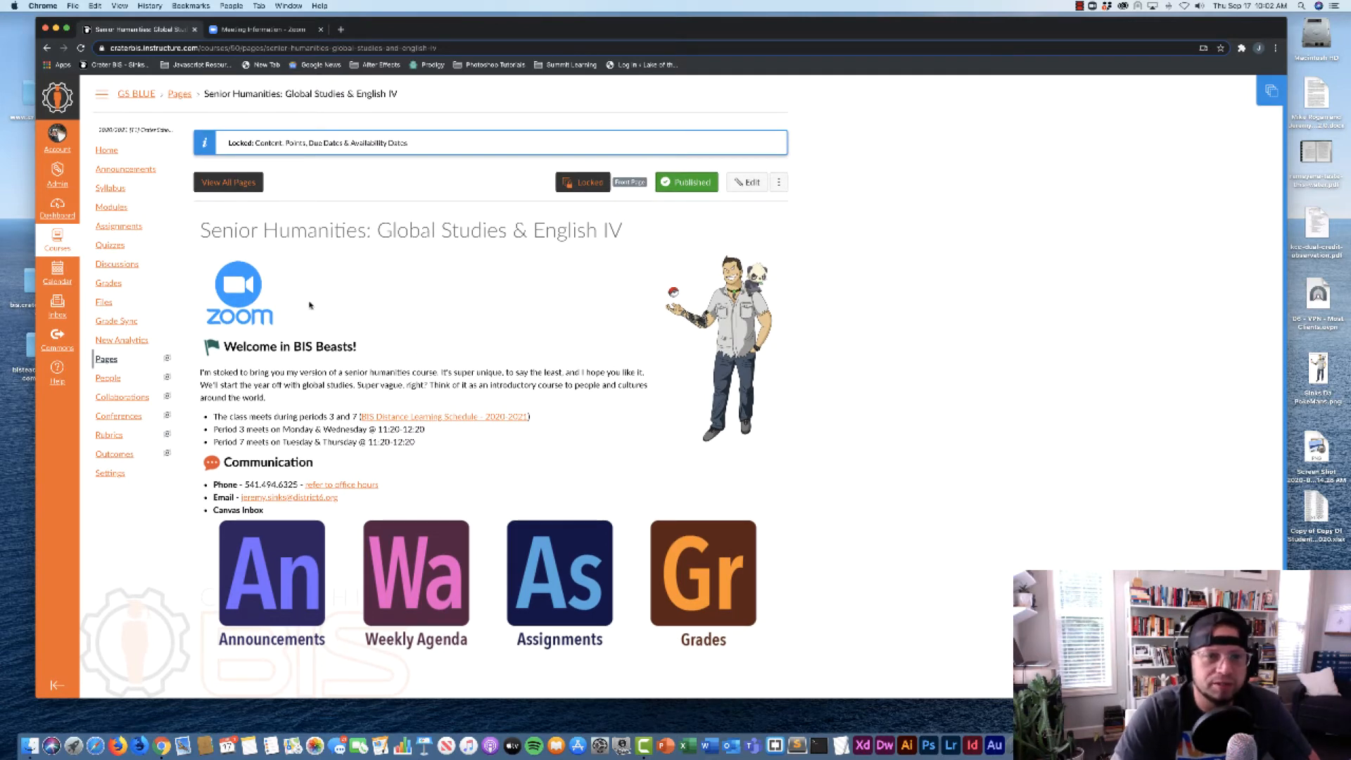
Test the Zoom logo's link on the page and decline opening the Zoom application
click(245, 284)
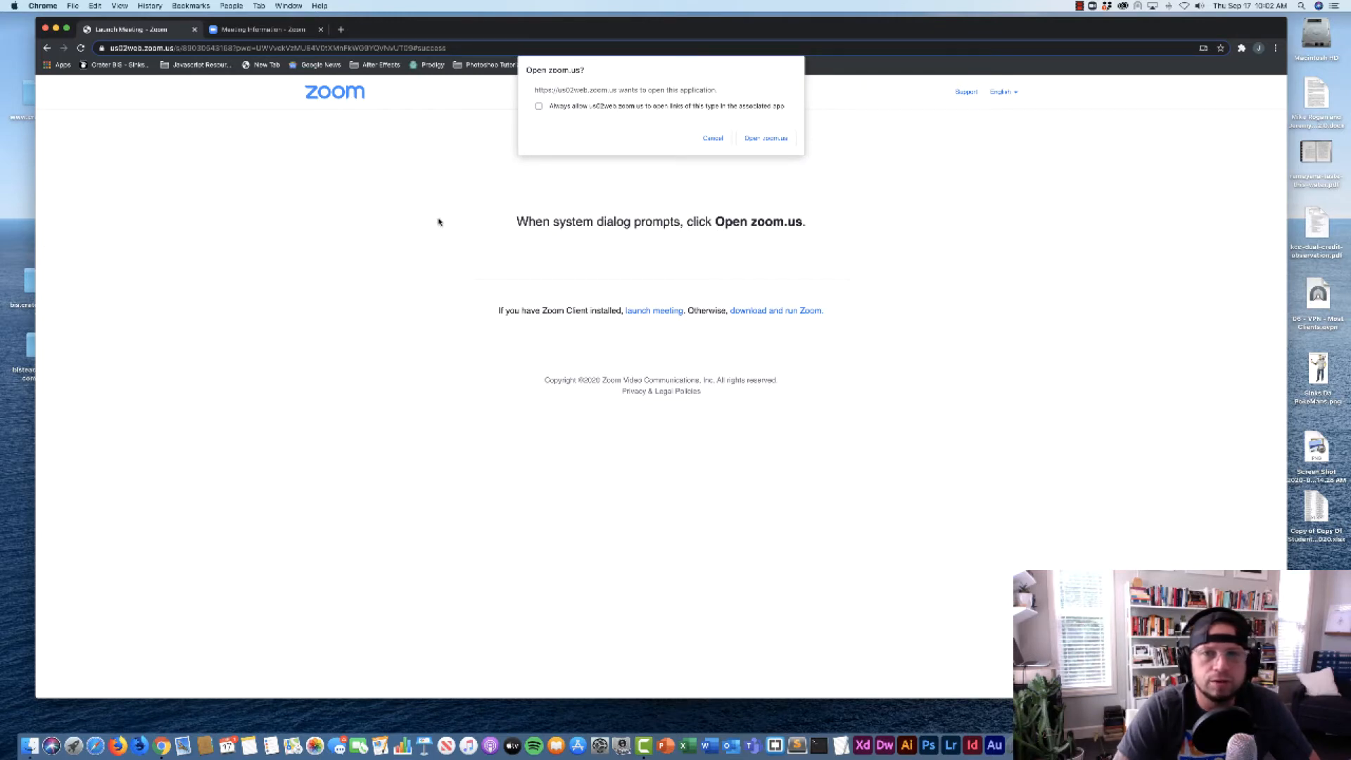
click(711, 139)
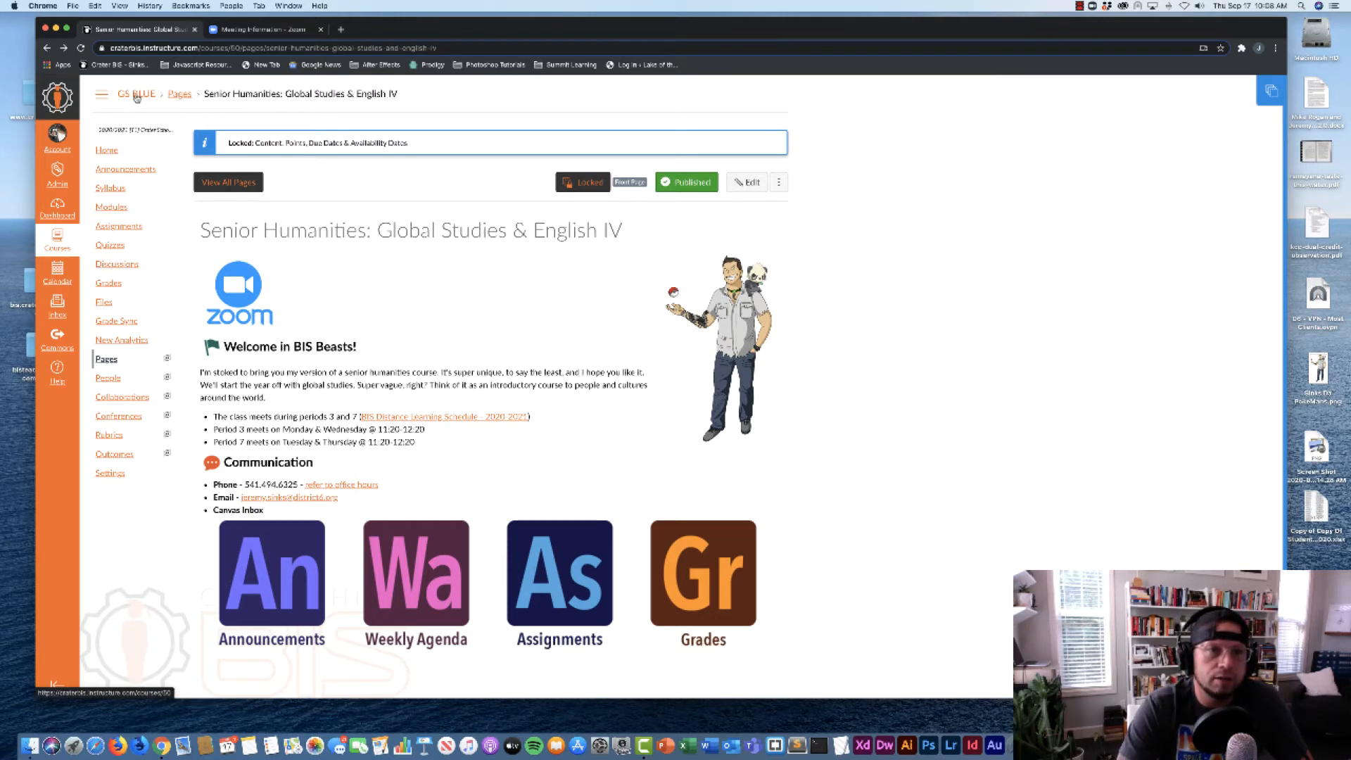
Find the Redirect Tool among the course's external apps by filtering for "red" and open its details
click(110, 476)
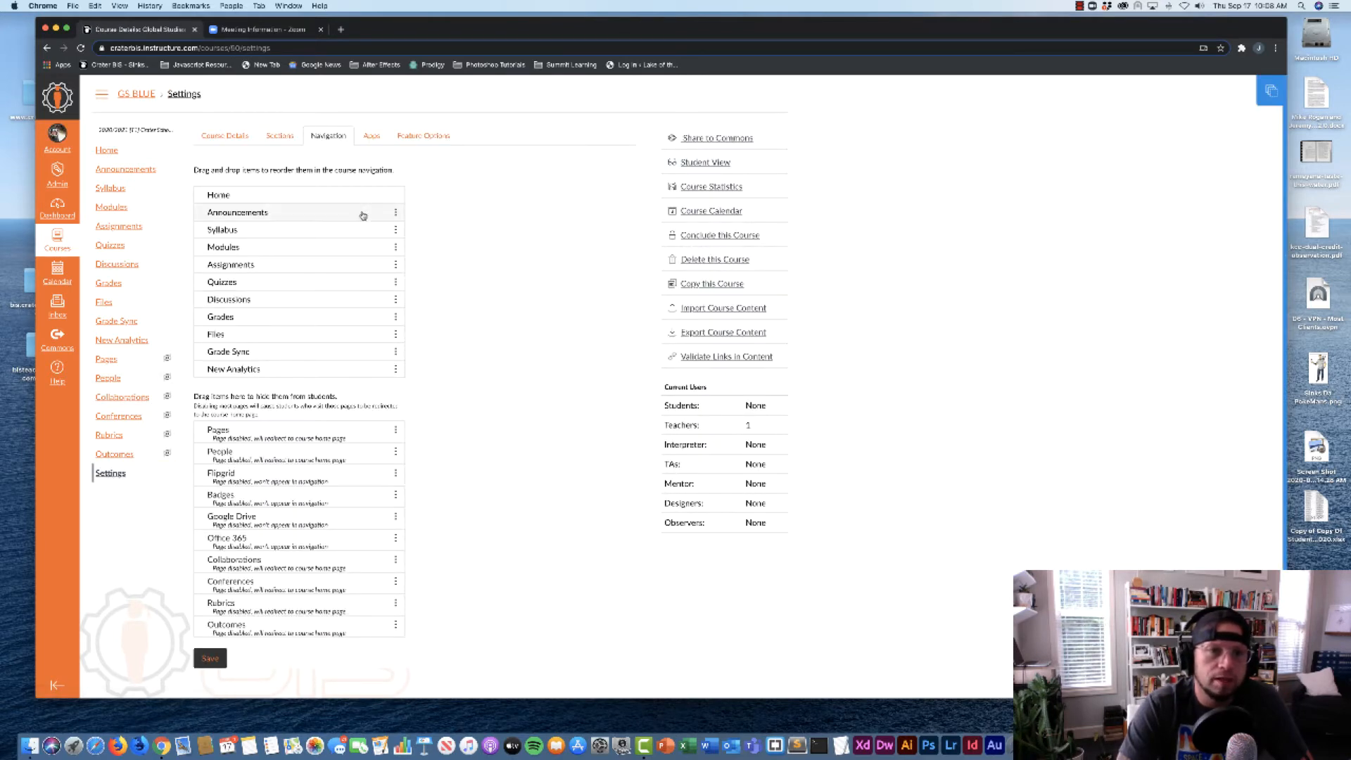
click(372, 136)
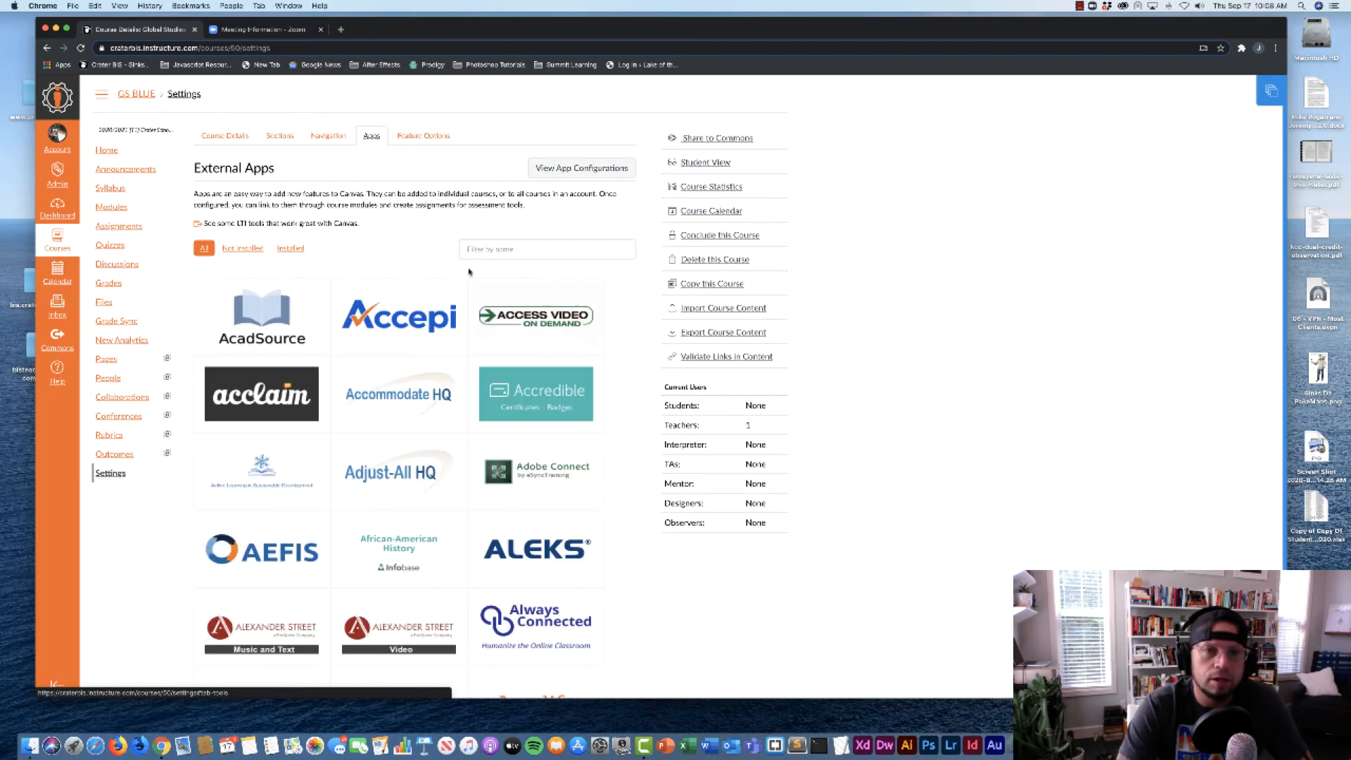
click(515, 250)
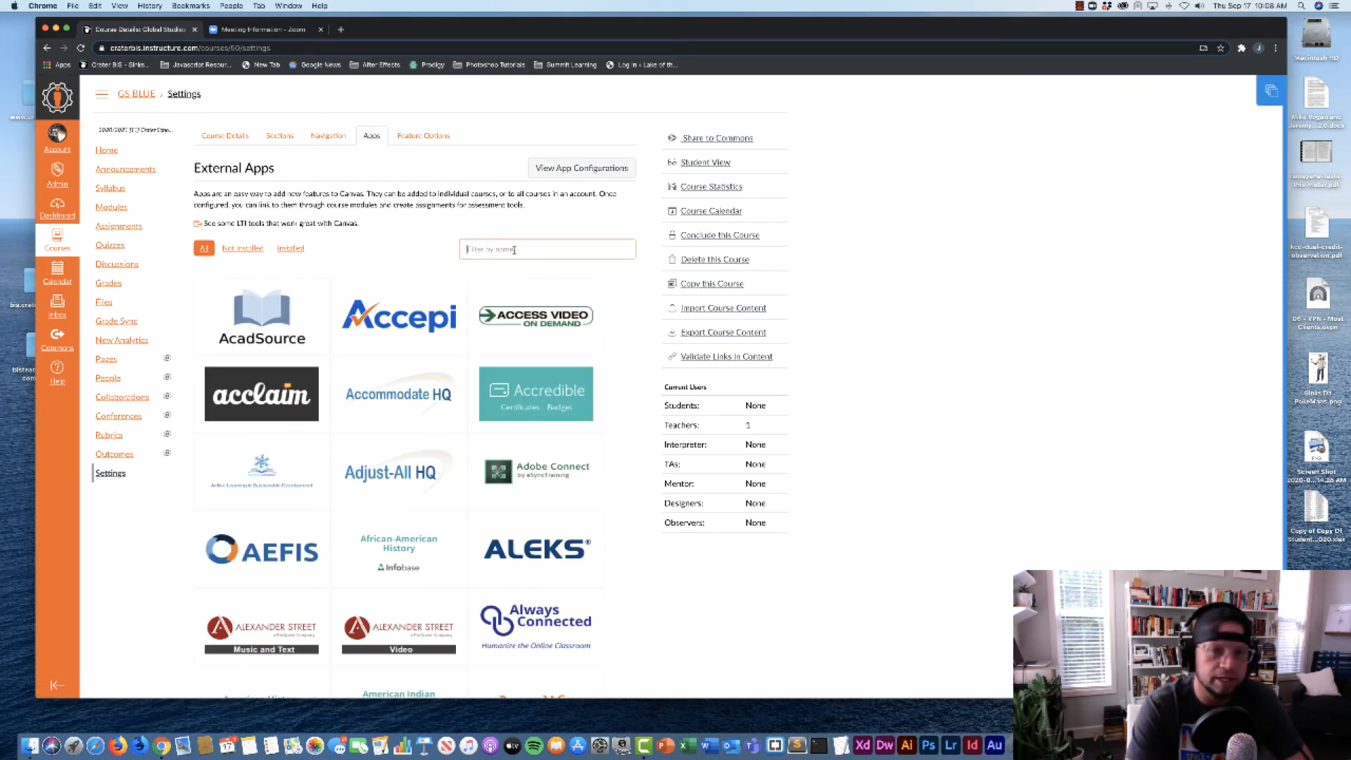
text(red)
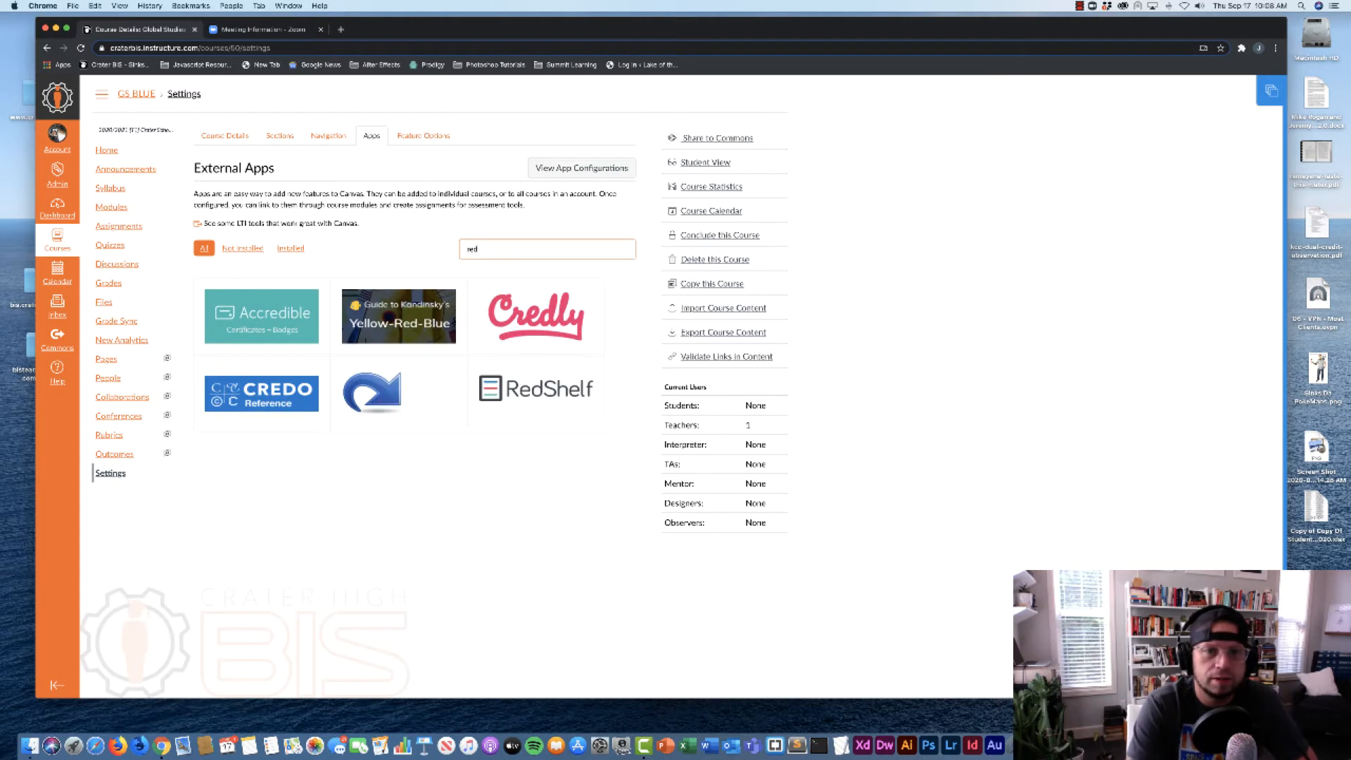
mouse_move(403, 358)
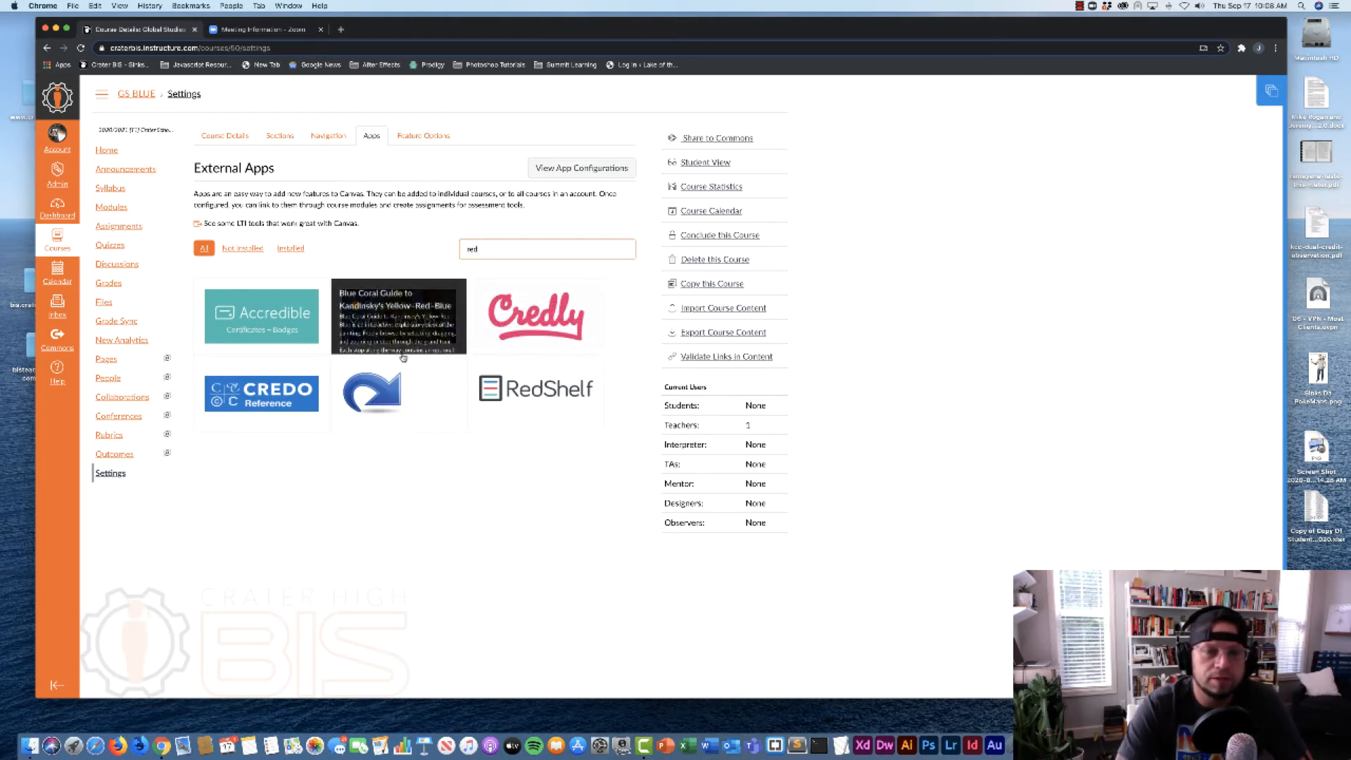
click(382, 396)
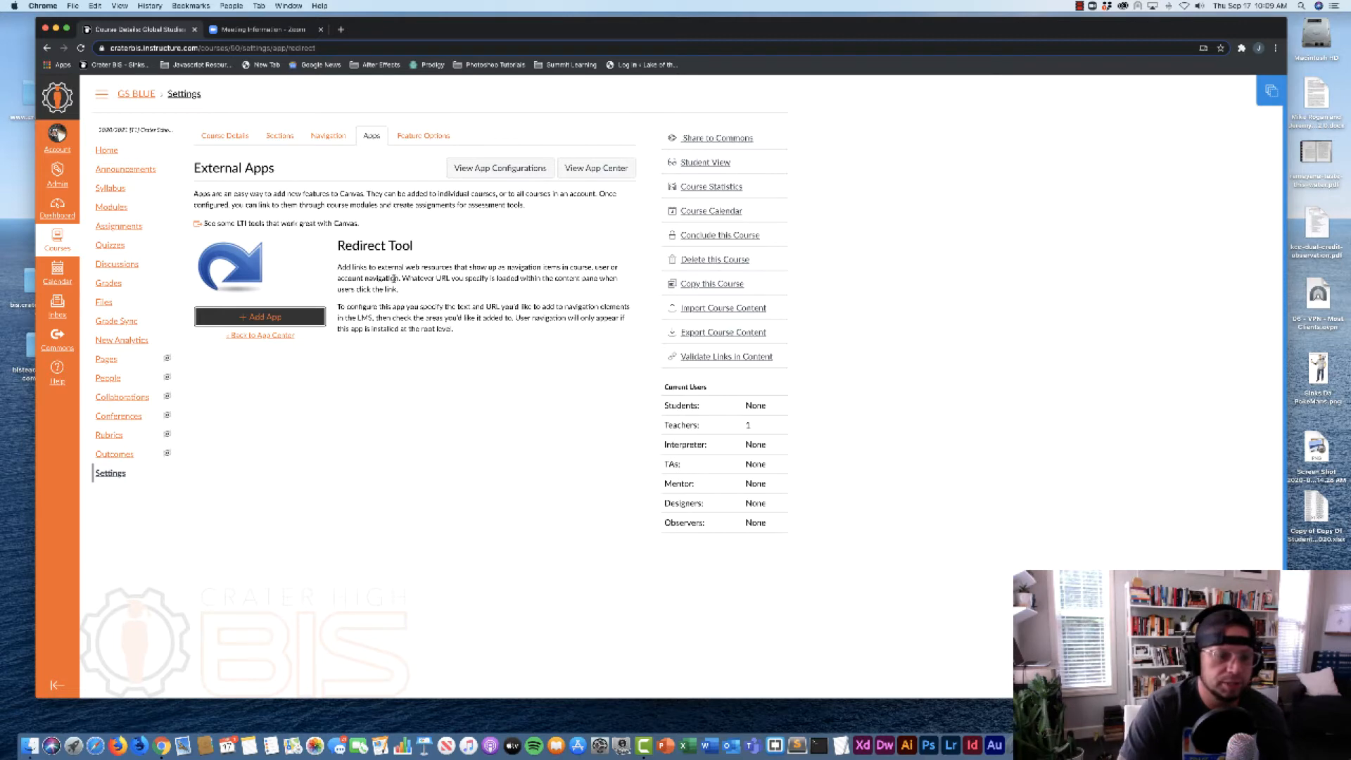
Start adding the Redirect Tool to the course and name the app Zoom
click(264, 317)
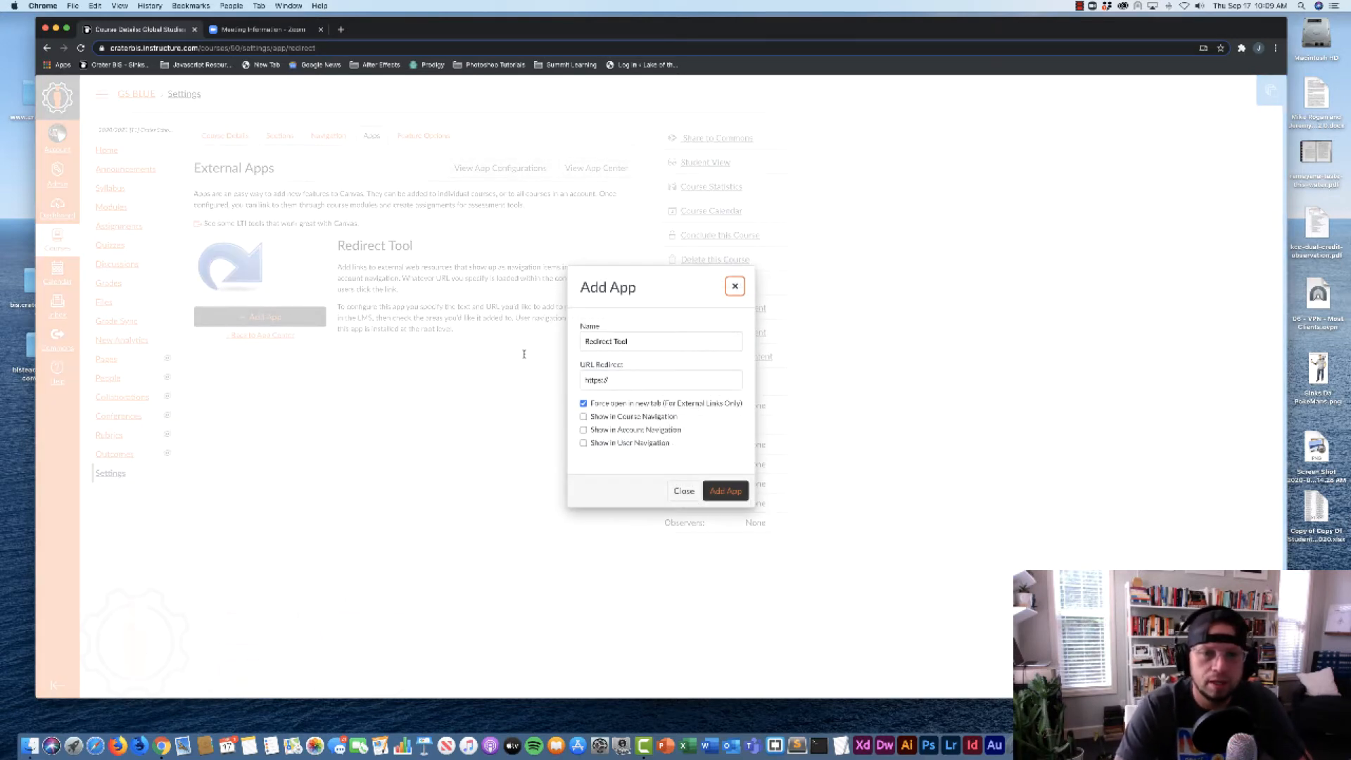
click(636, 379)
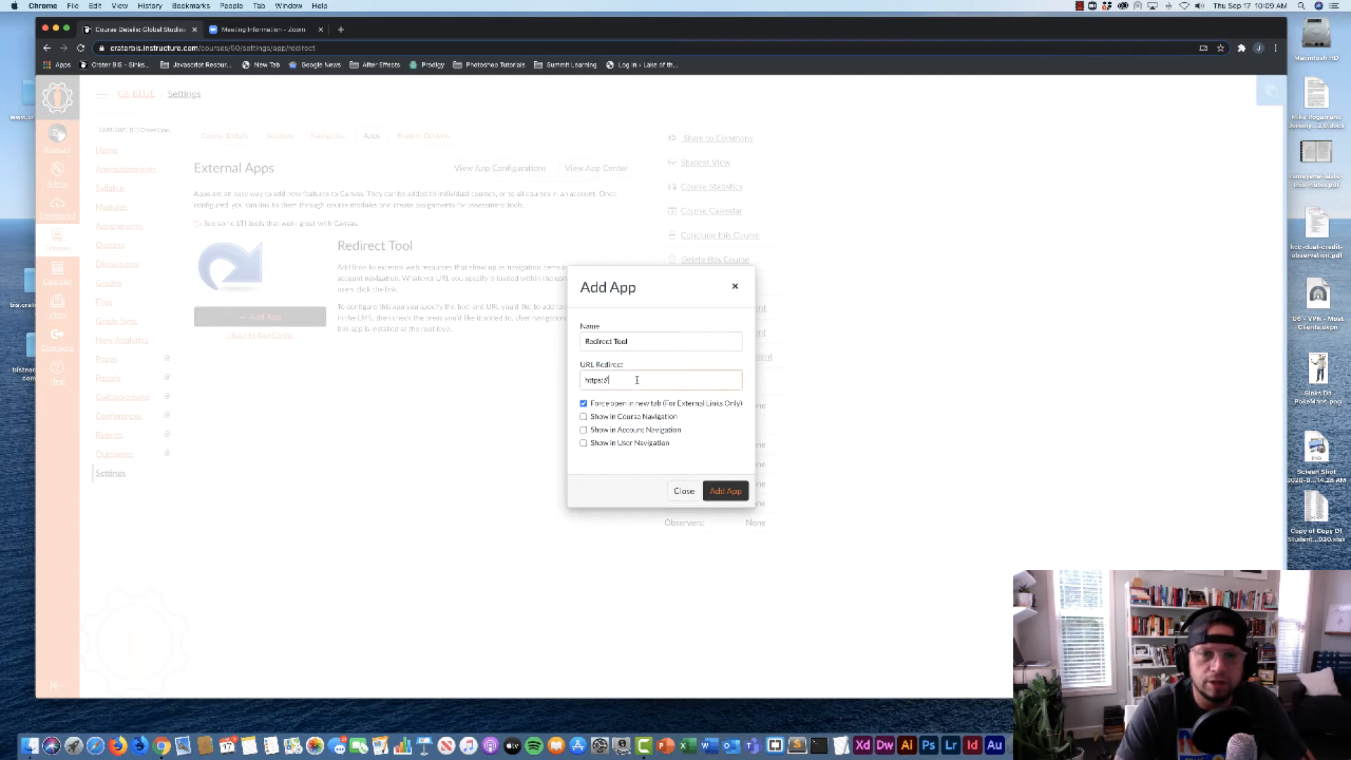
drag(630, 339, 550, 345)
text(Za)
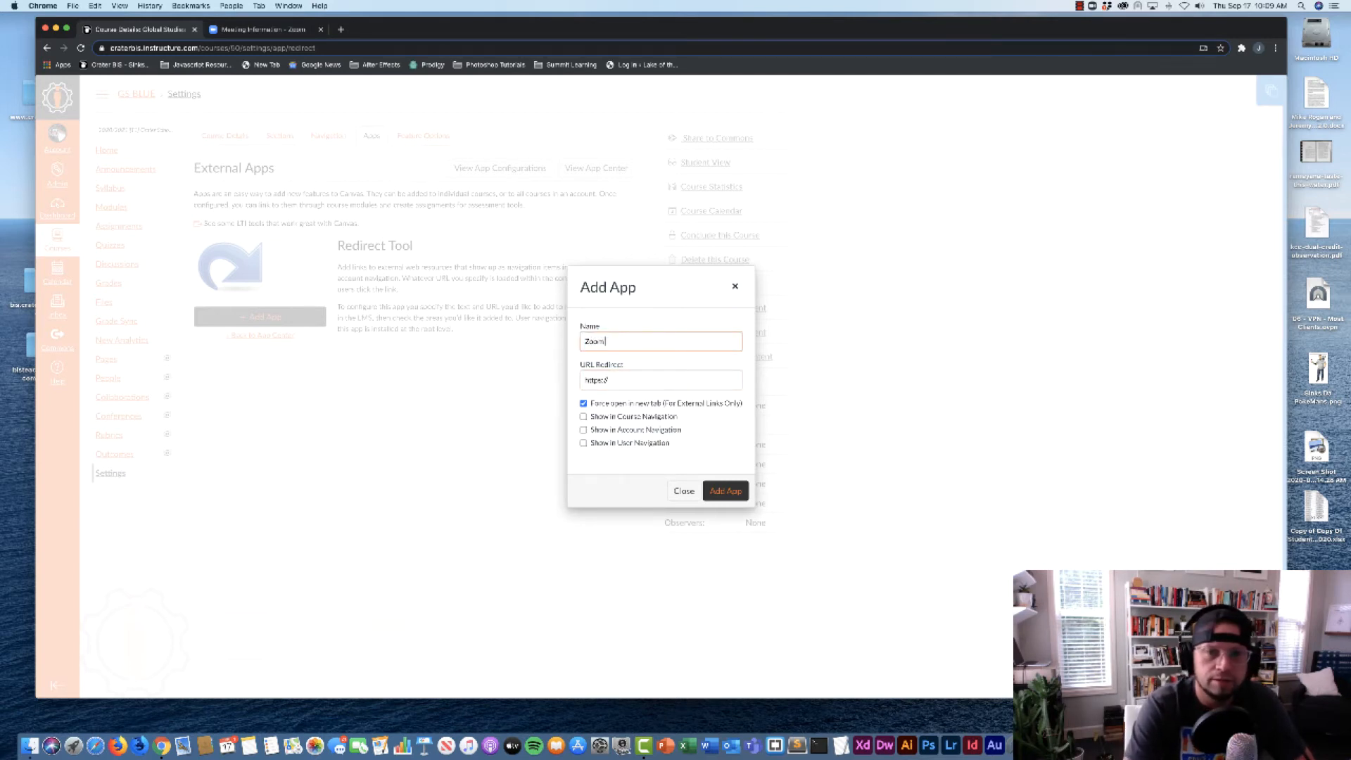
click(626, 383)
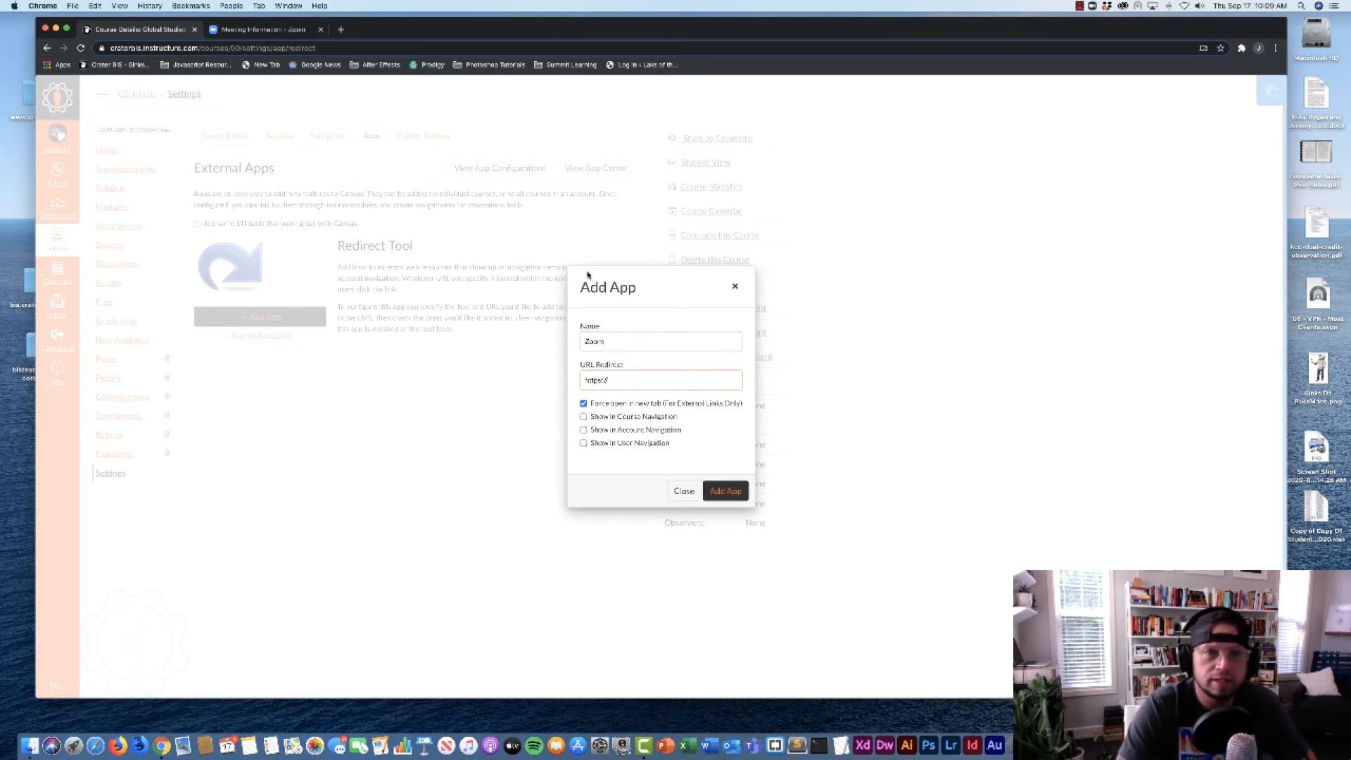
click(268, 31)
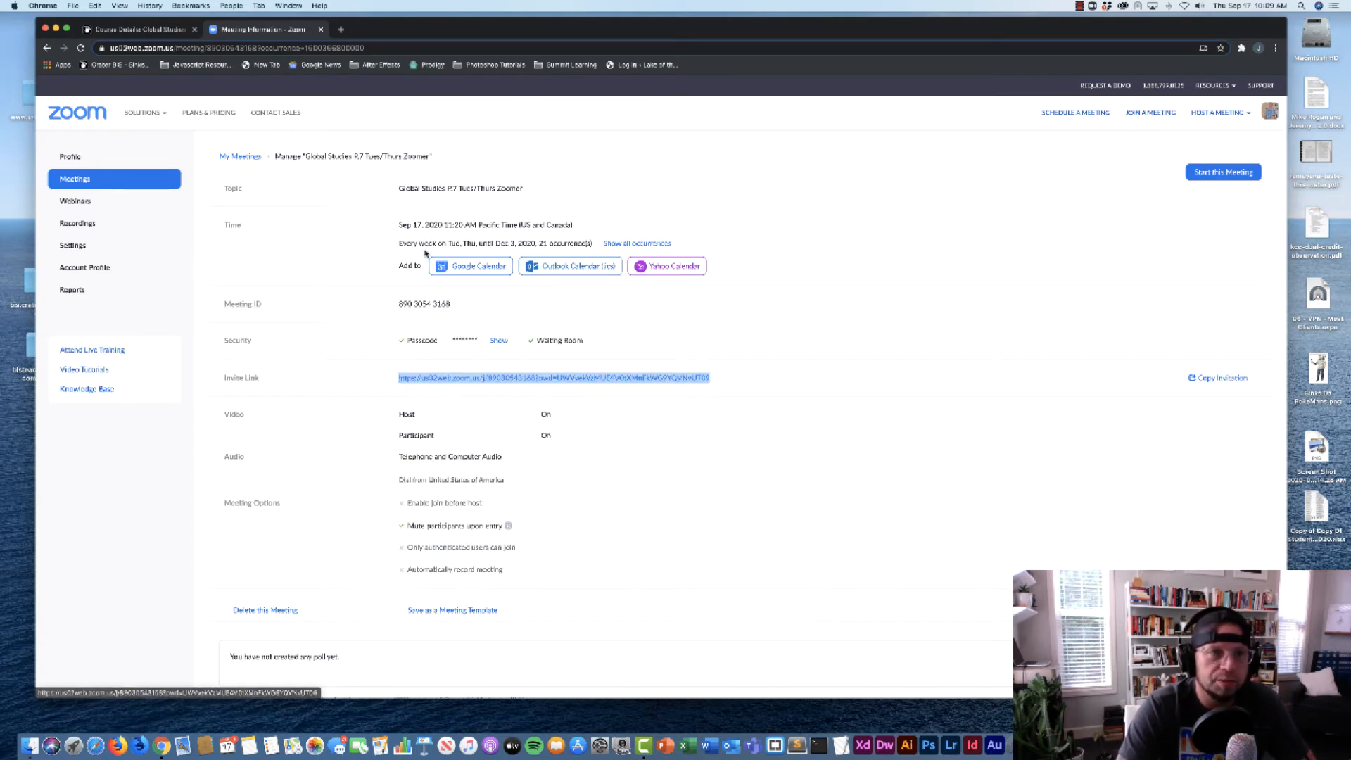
click(143, 30)
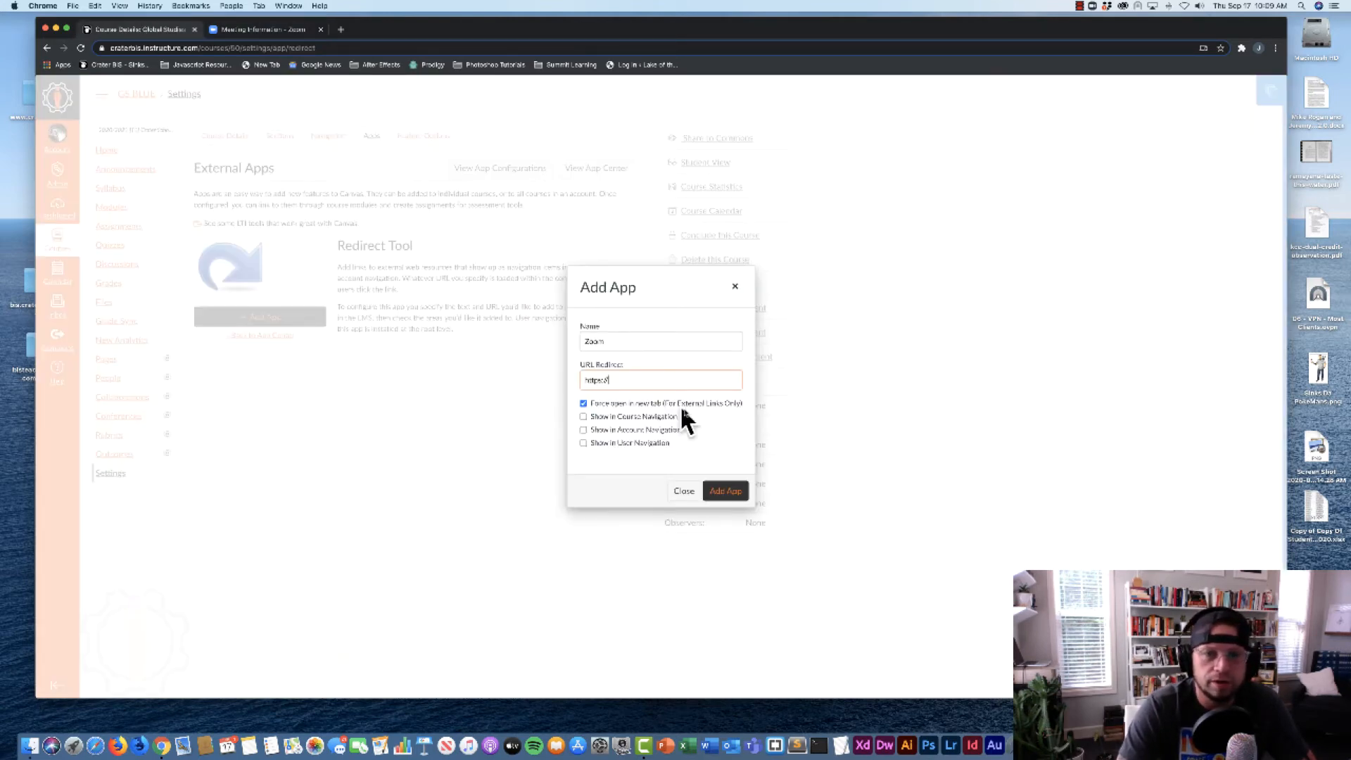
triple_click(619, 382)
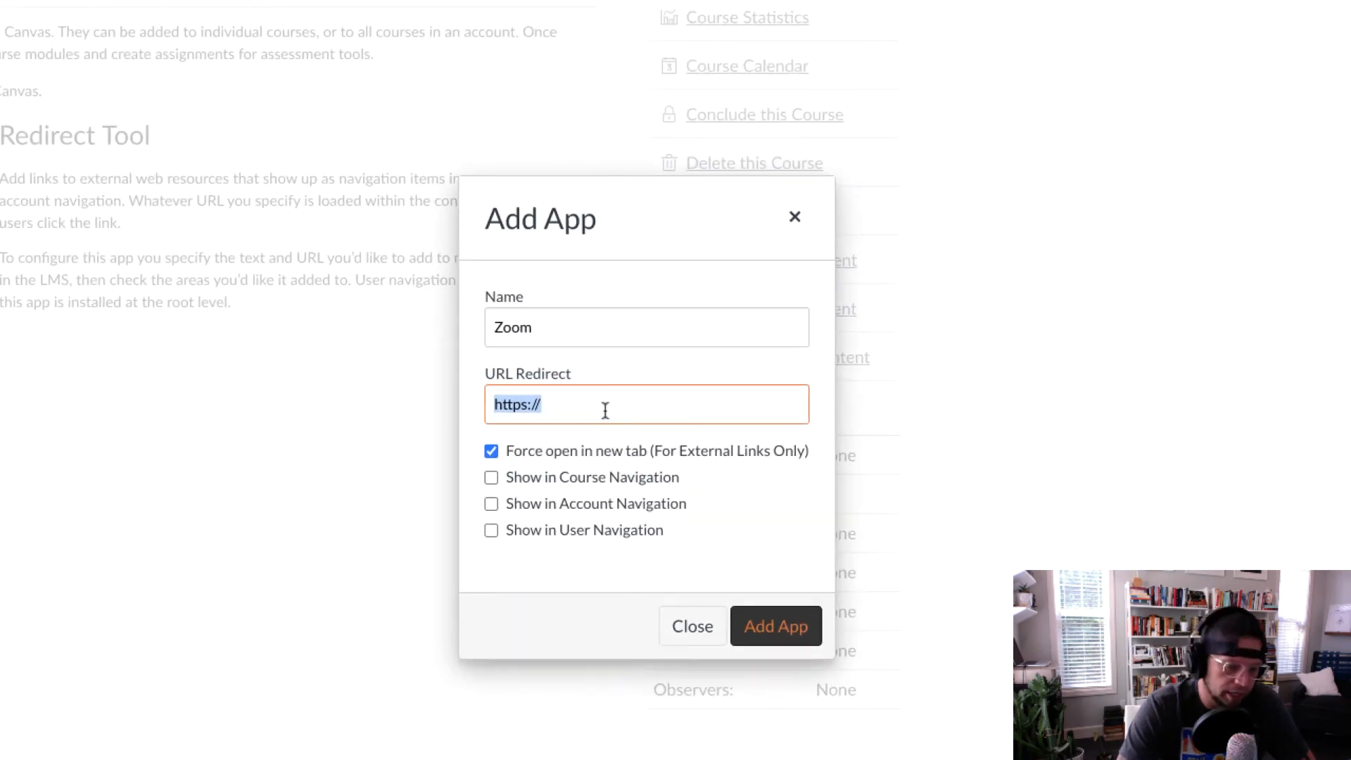
key(ctrl+v)
drag(588, 402, 370, 403)
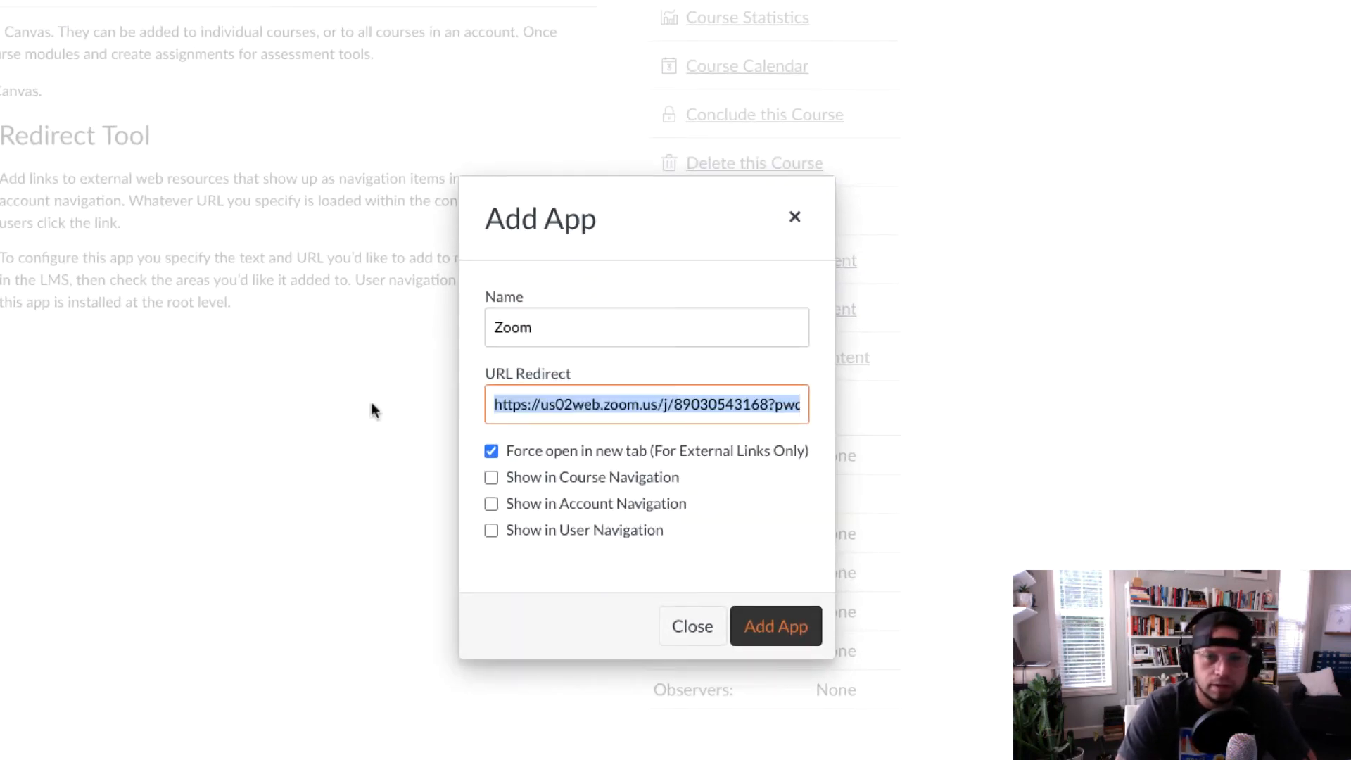
click(549, 403)
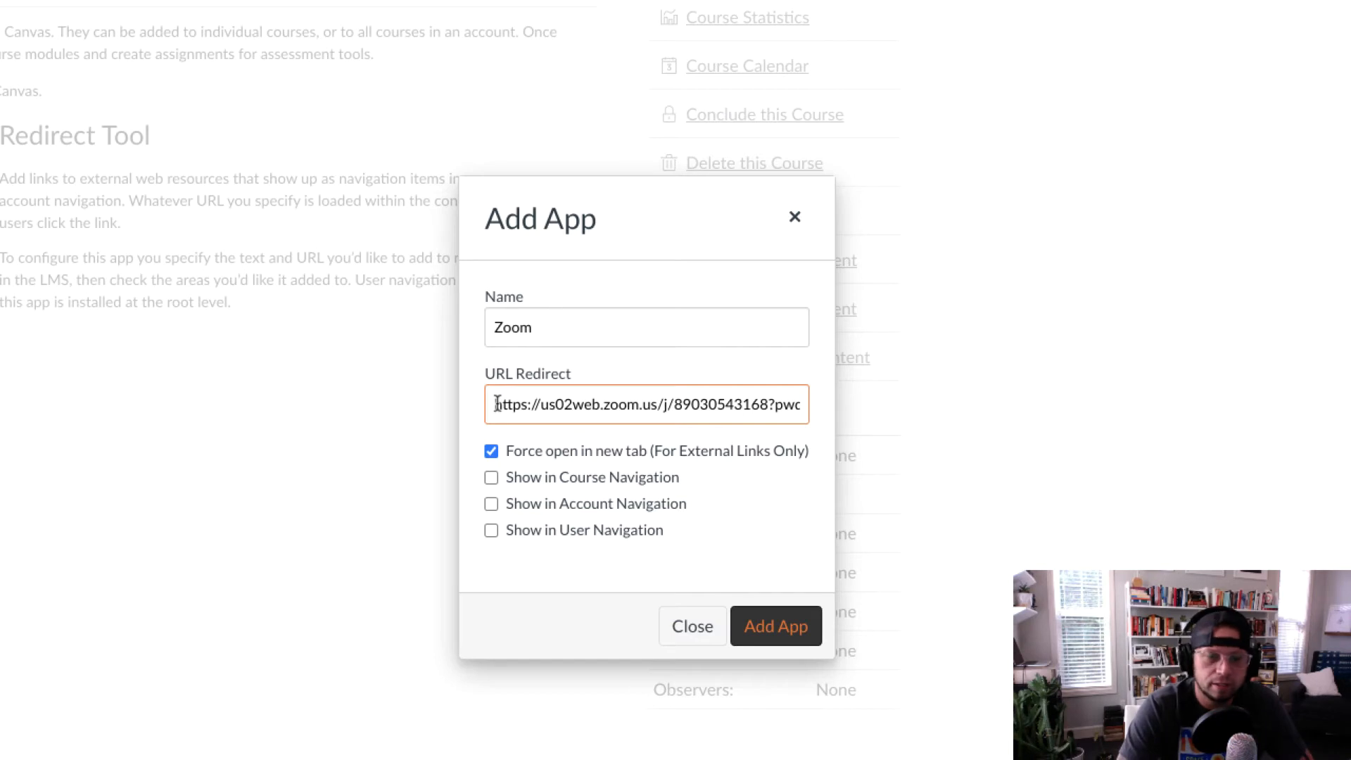
key(ctrl+z)
Replace the redirect URL's prefilled text with the copied Zoom invite link, show the app in course navigation, and add it
click(584, 399)
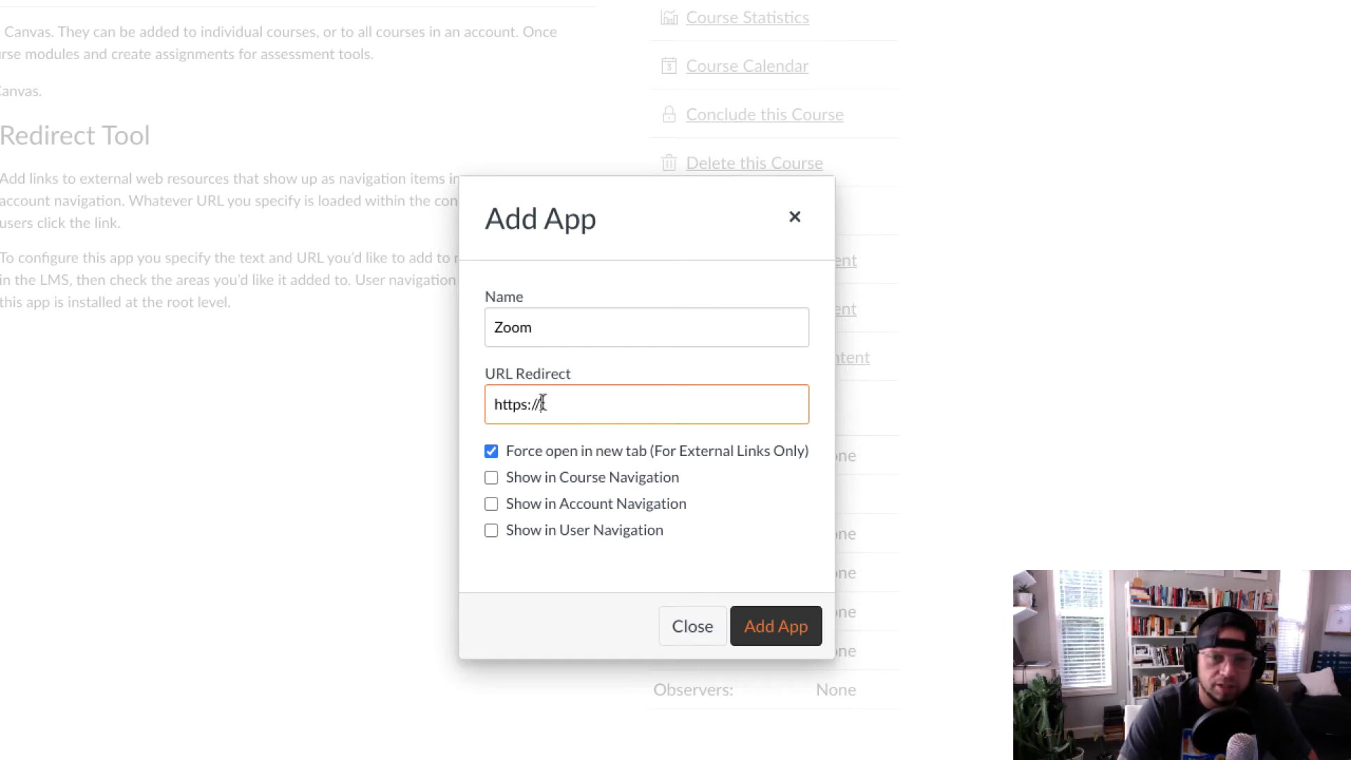
drag(549, 402, 434, 410)
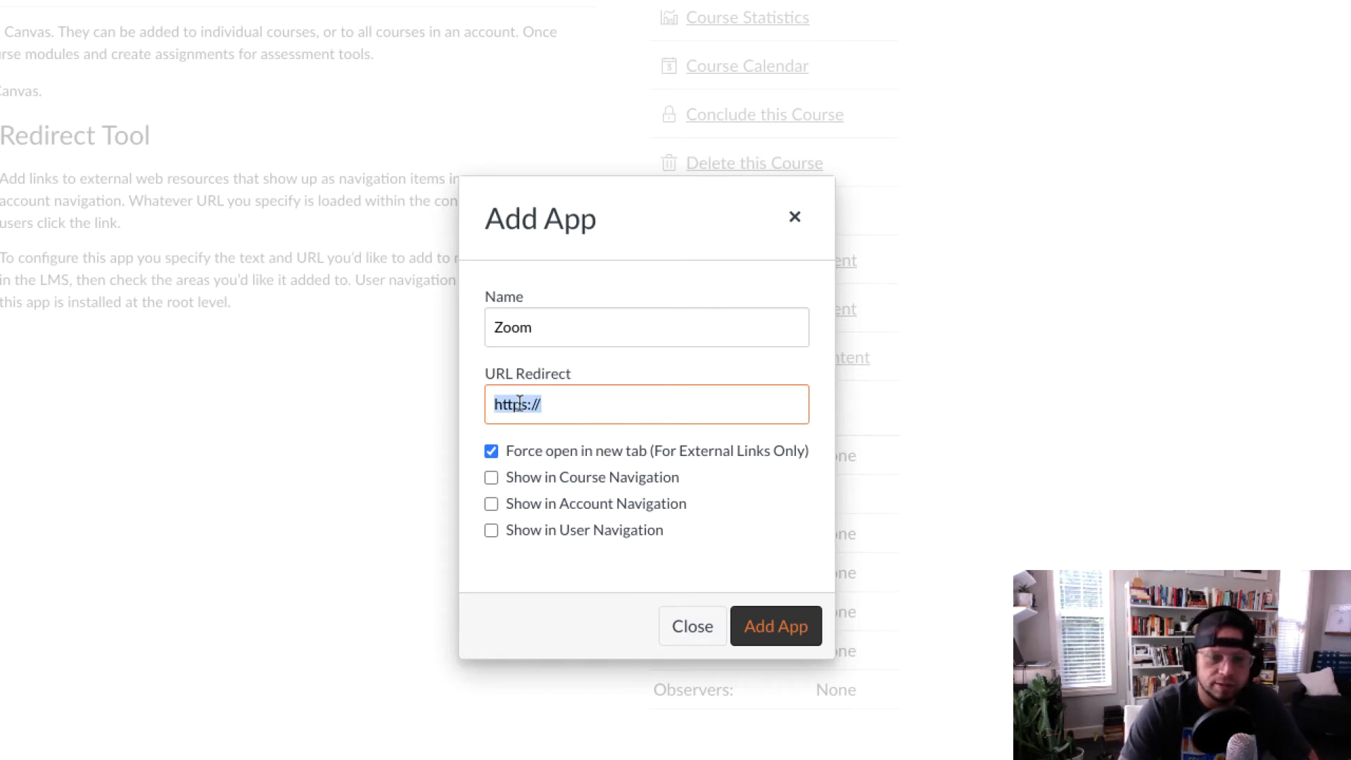
key(BackSpace)
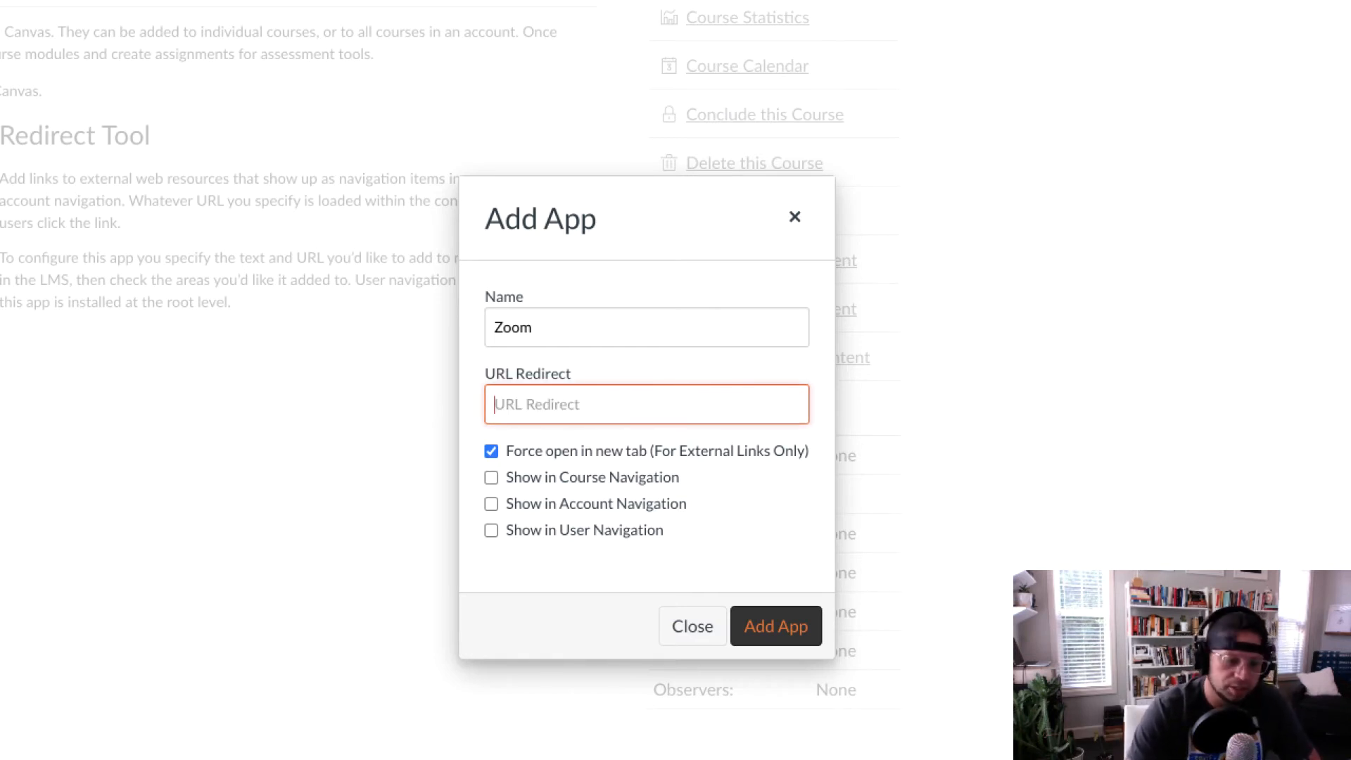
key(ctrl+v)
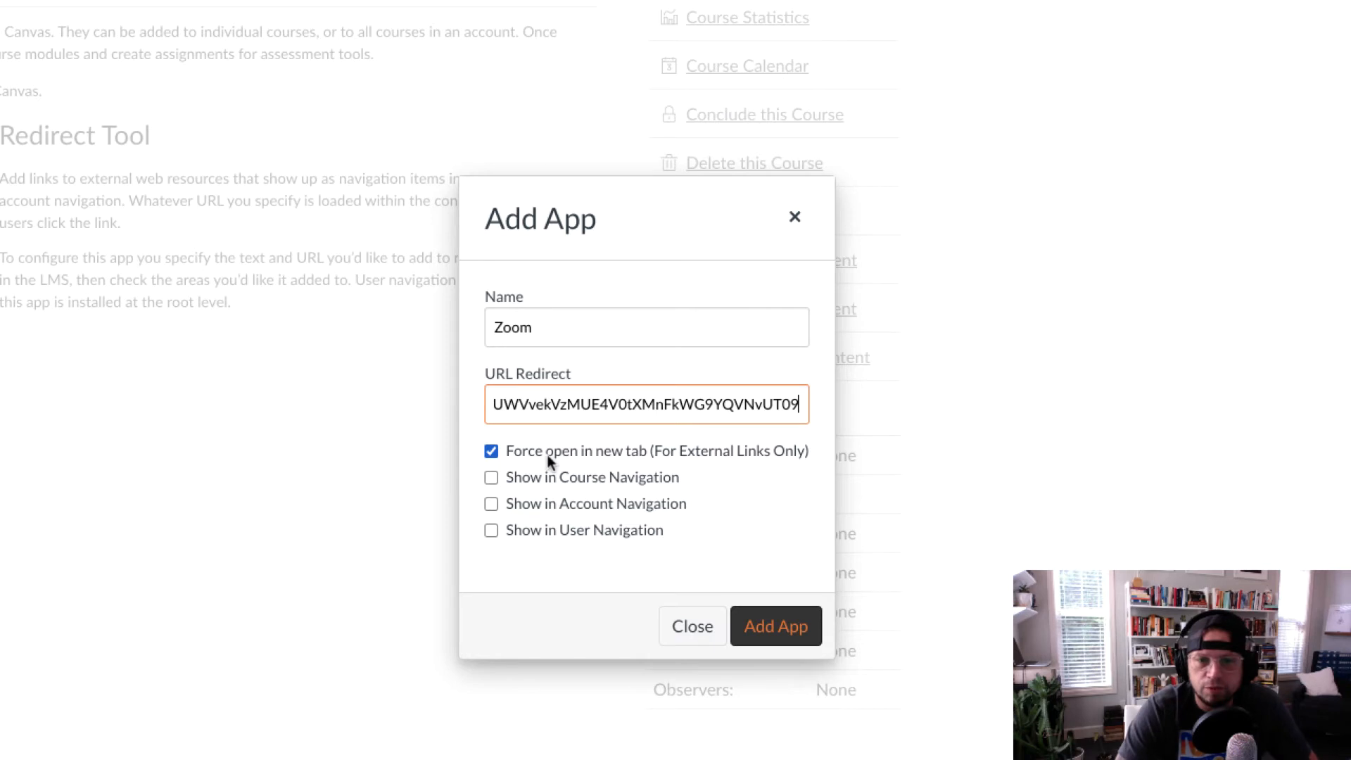
click(492, 478)
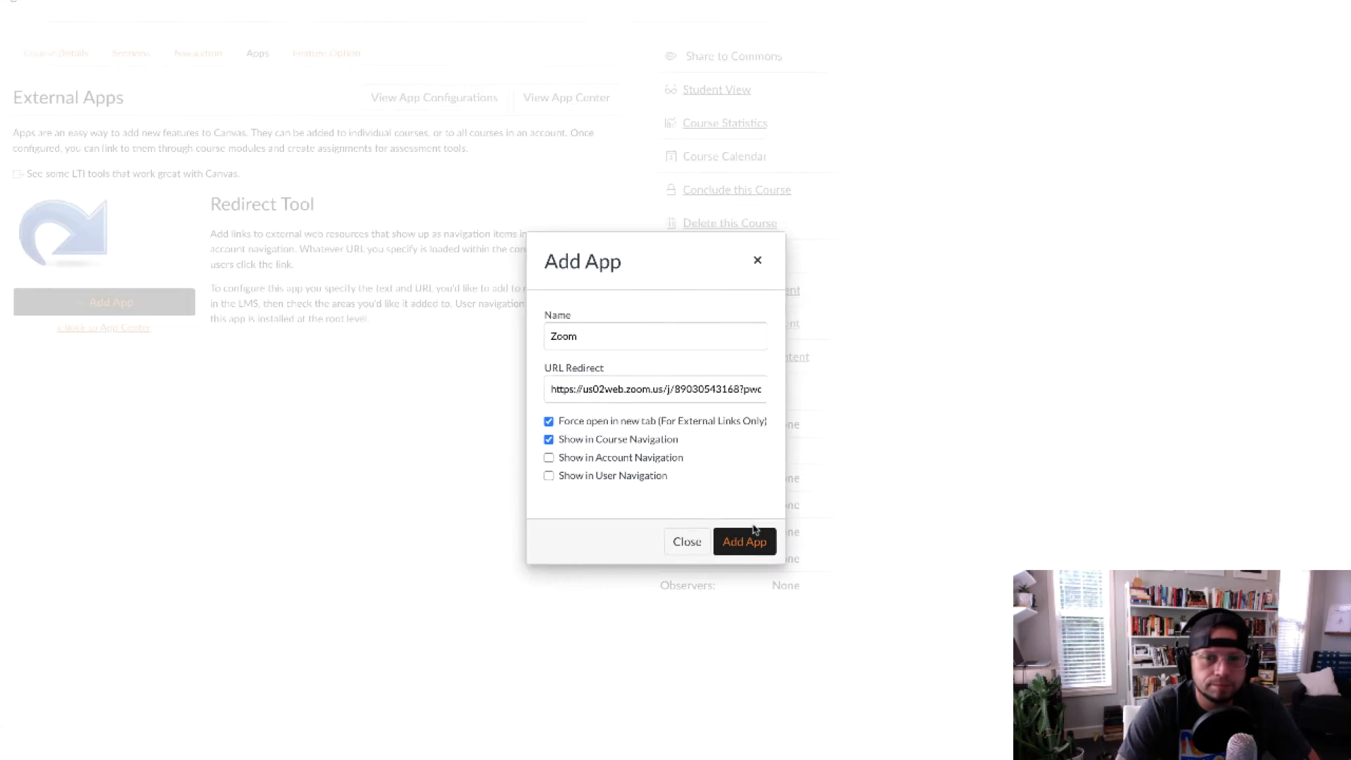
click(750, 539)
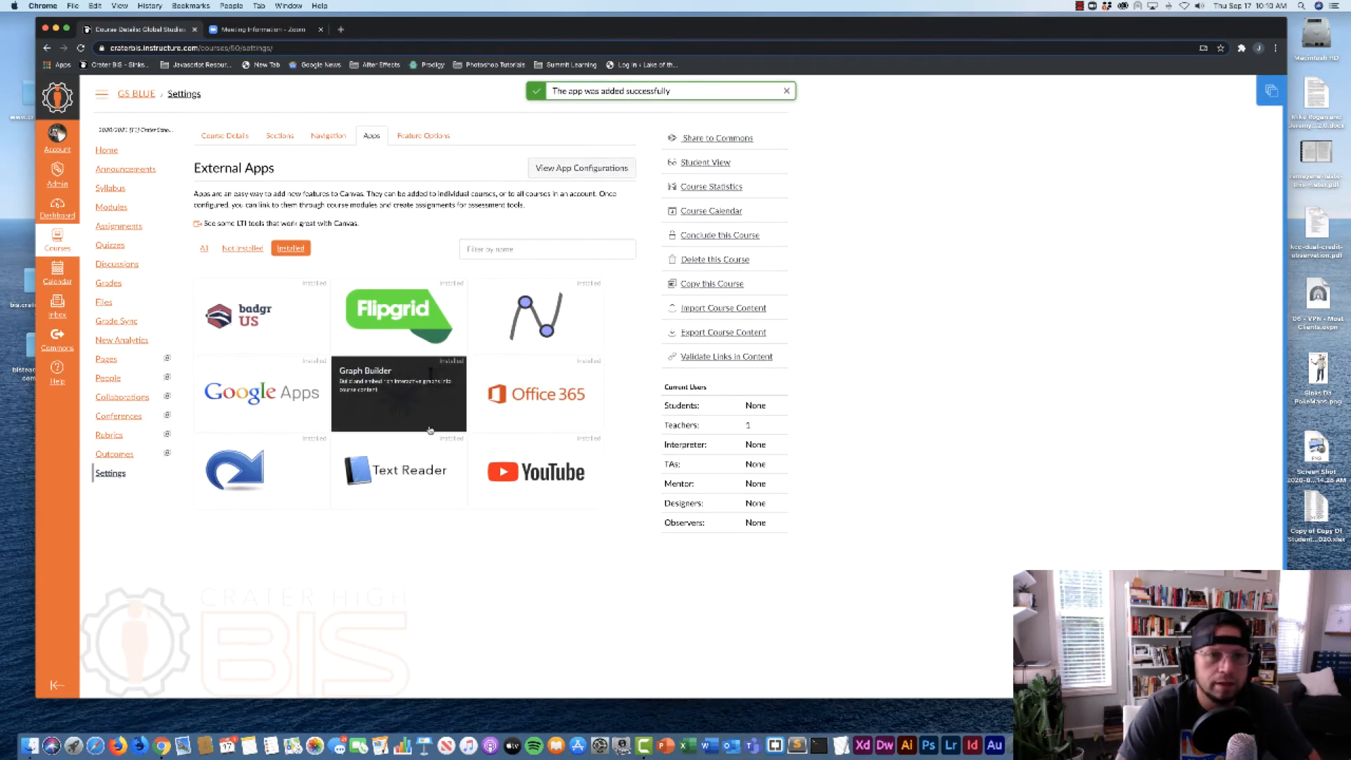
Open the course navigation settings and reload the page to check for the Zoom entry
click(327, 134)
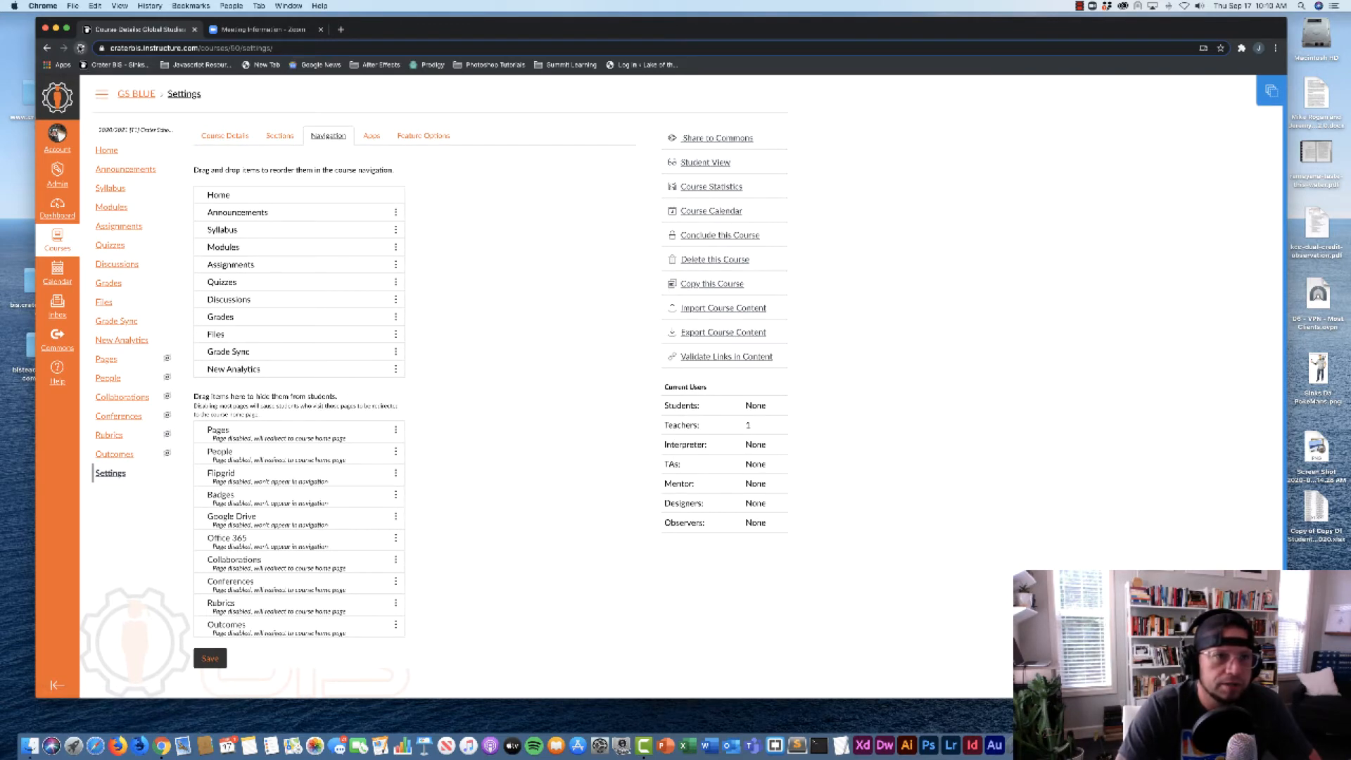
click(81, 47)
scroll(304, 256, down, 1)
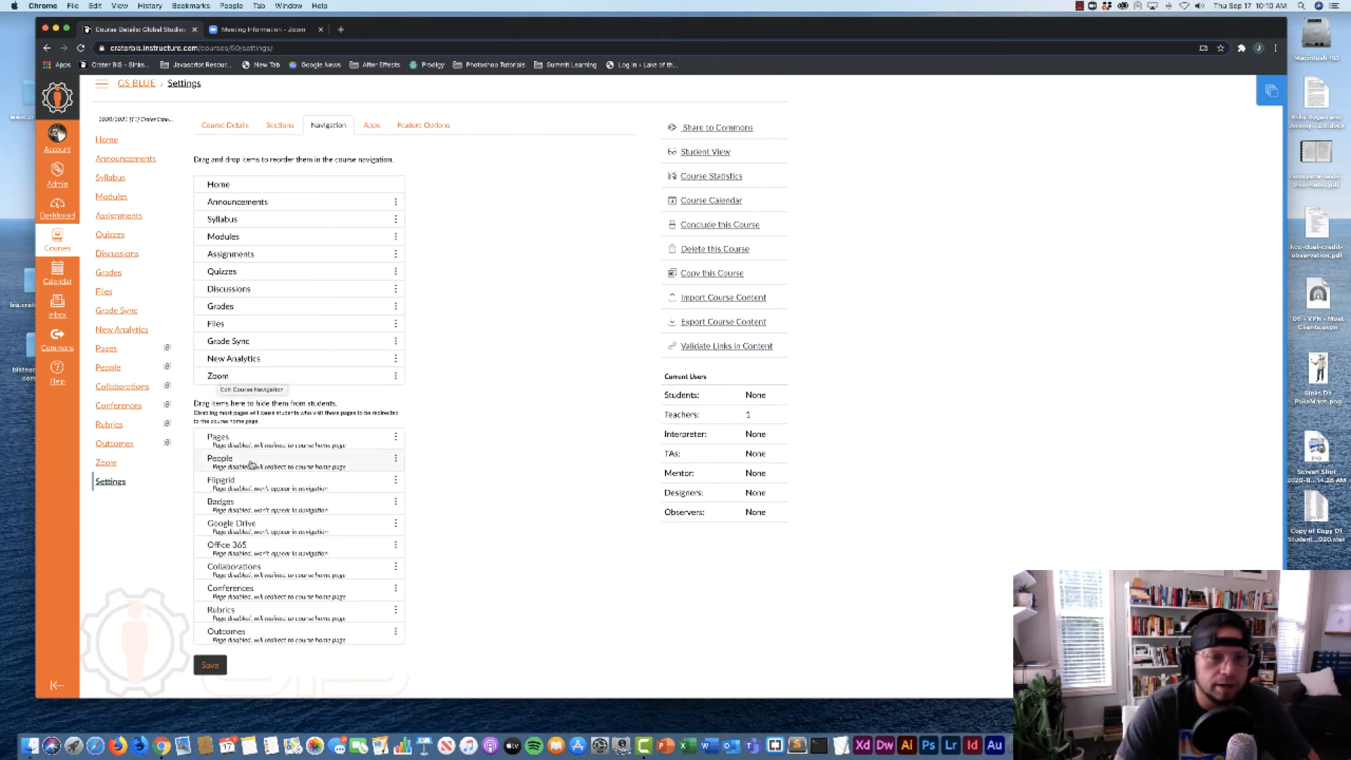
Check the course home page and its navigation in Student View, and leave Student View
click(107, 140)
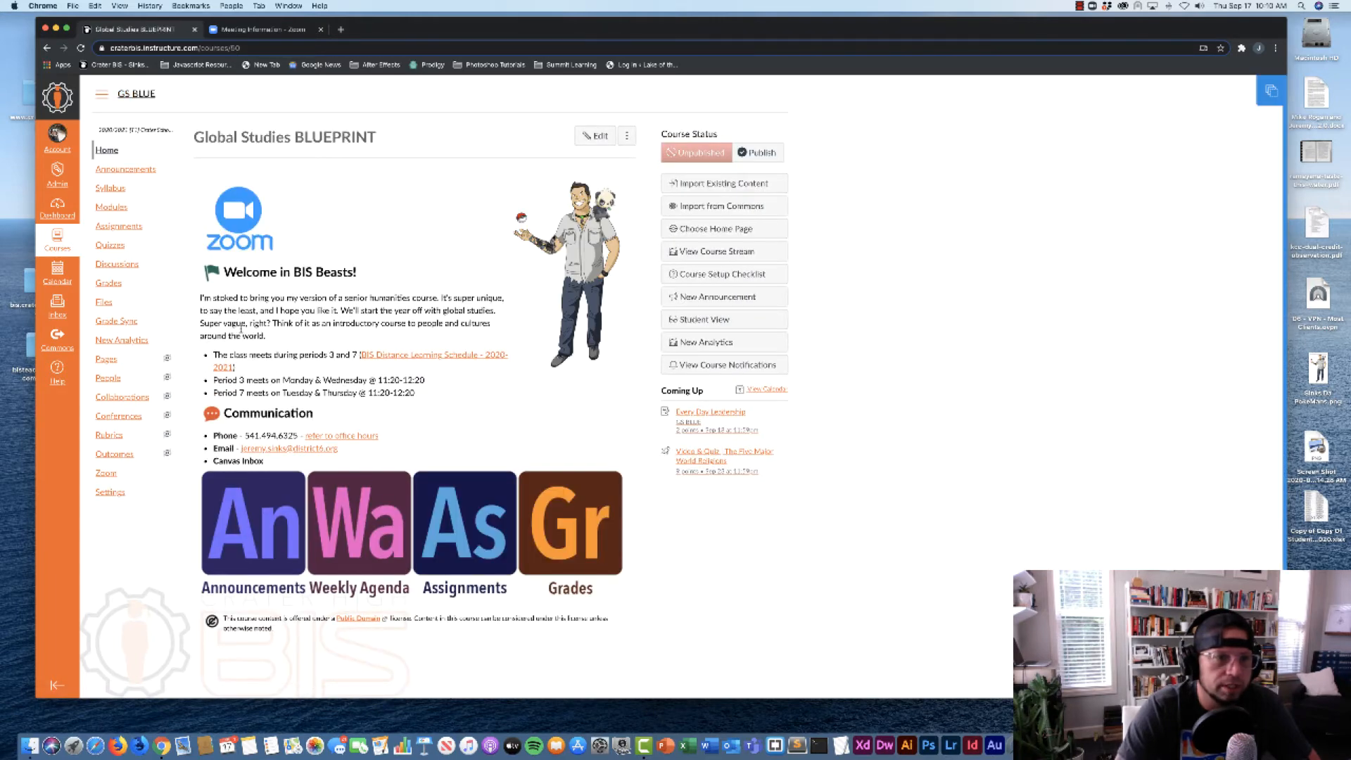
click(713, 318)
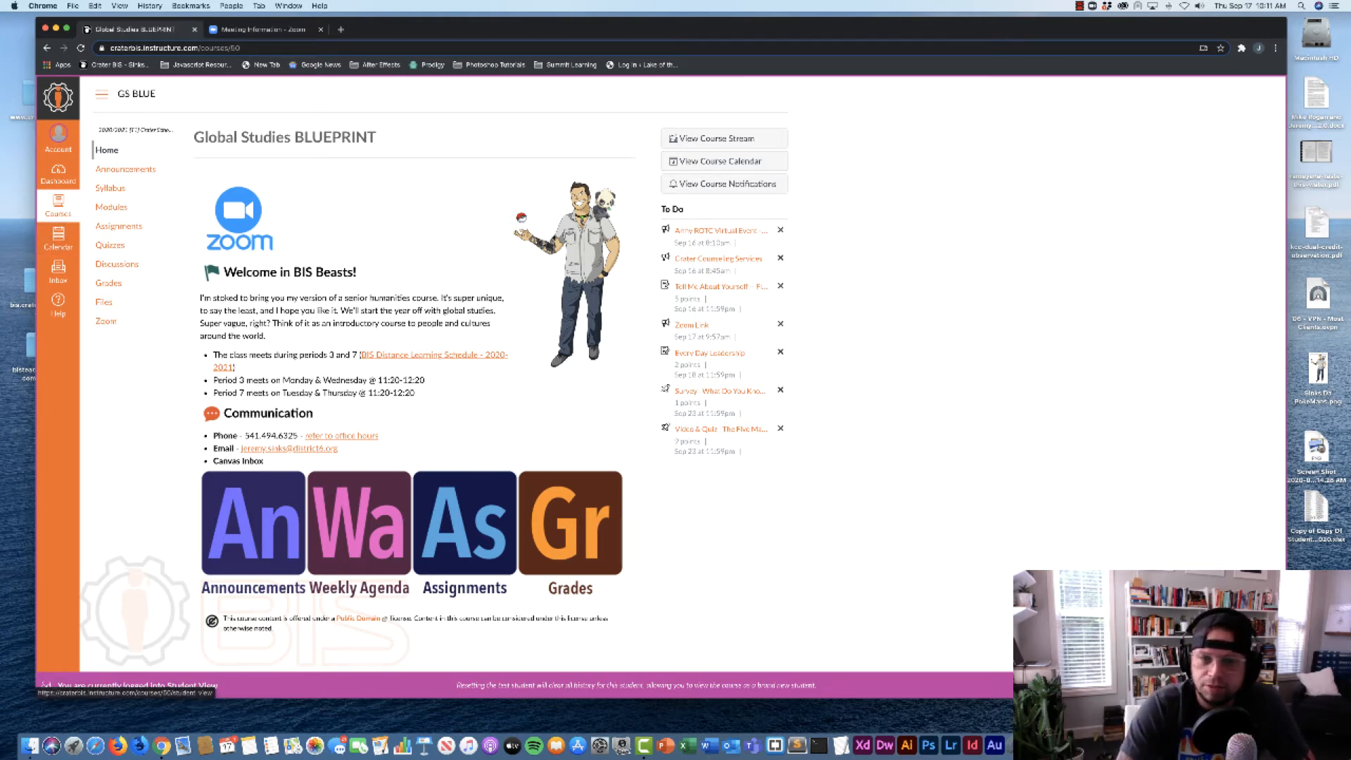
click(1228, 686)
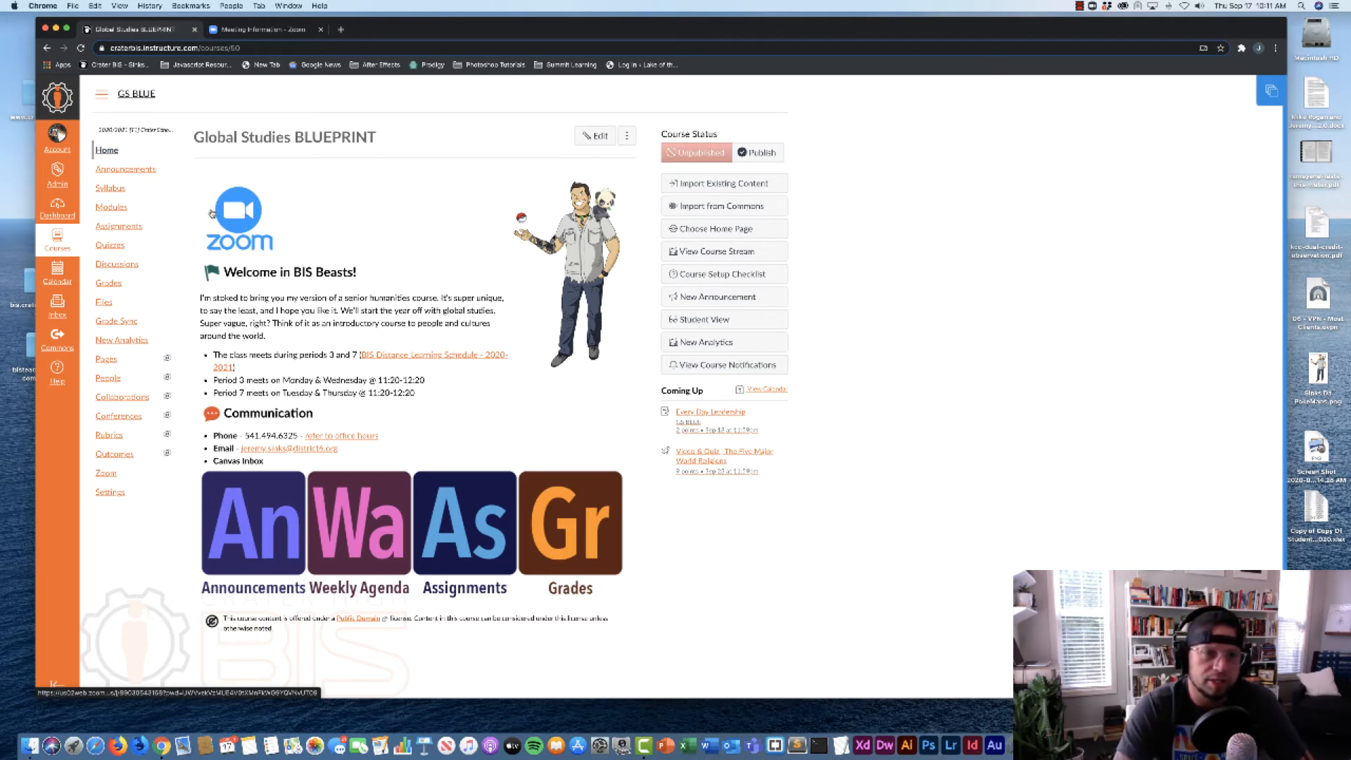
View the period 3 Global Studies course from the dashboard, and examine the class meeting entries in the September 2020 calendar
click(57, 210)
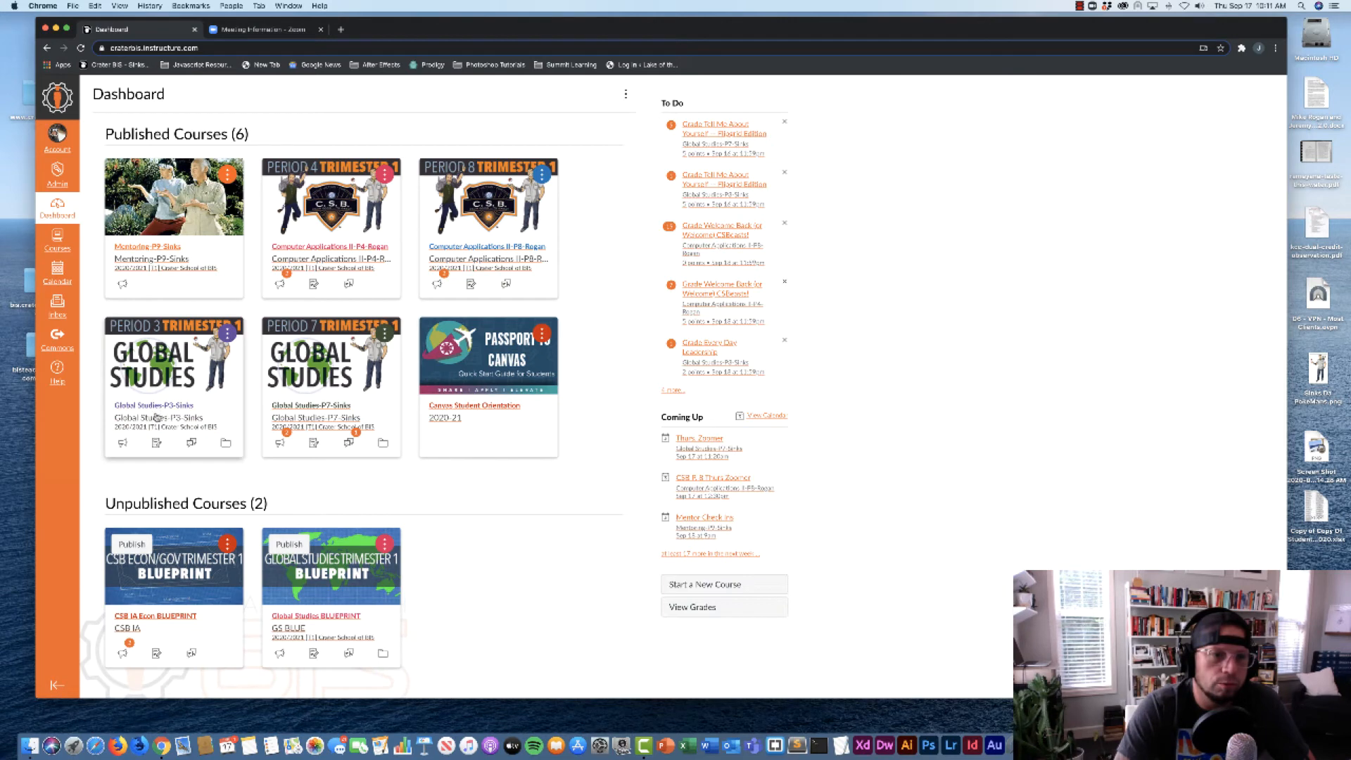
click(157, 418)
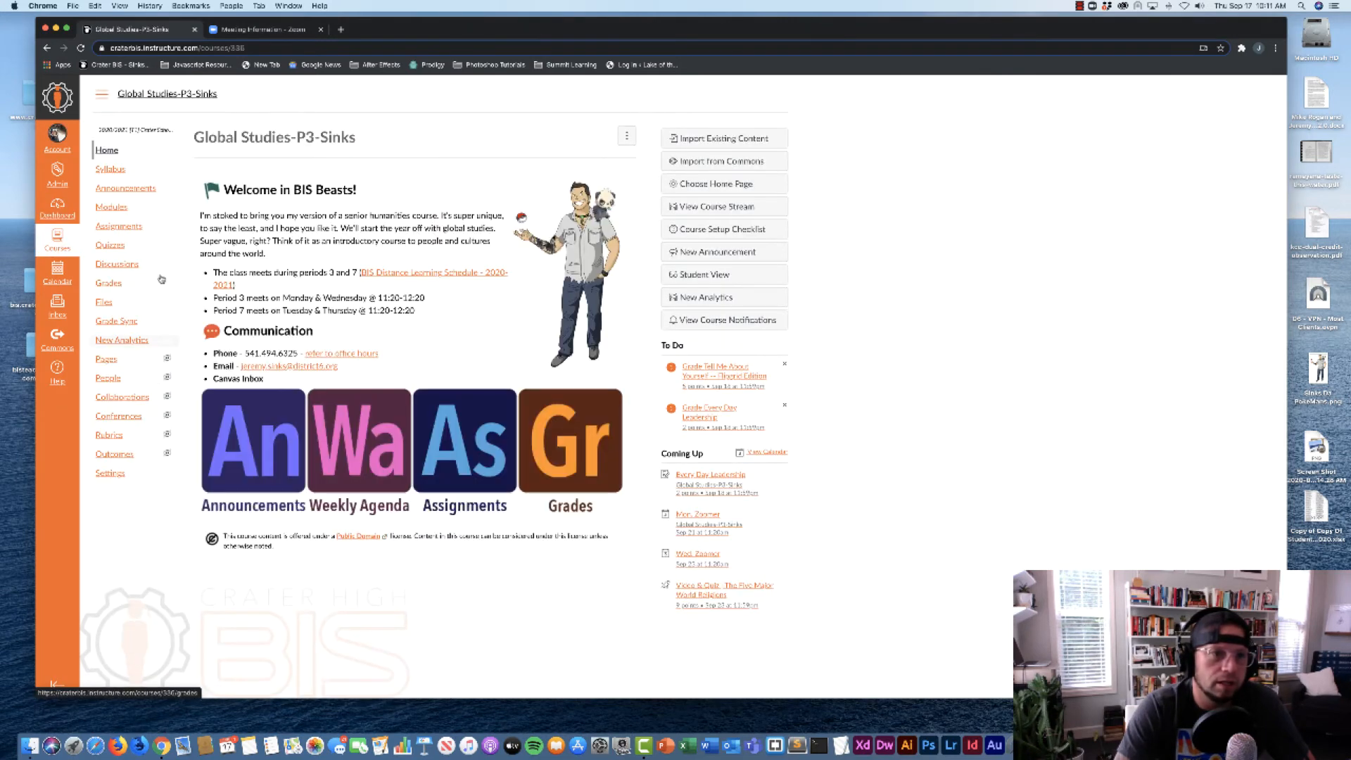
click(53, 279)
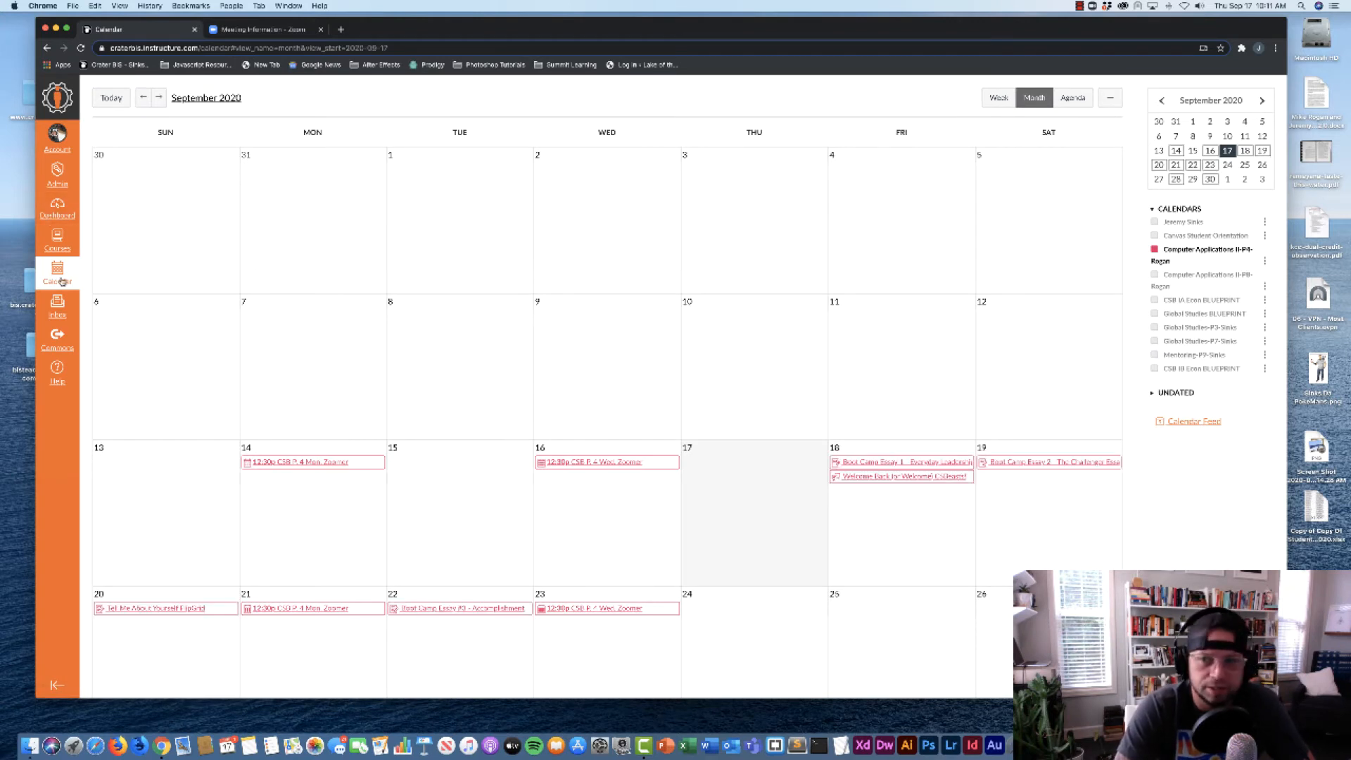
scroll(654, 390, down, 1)
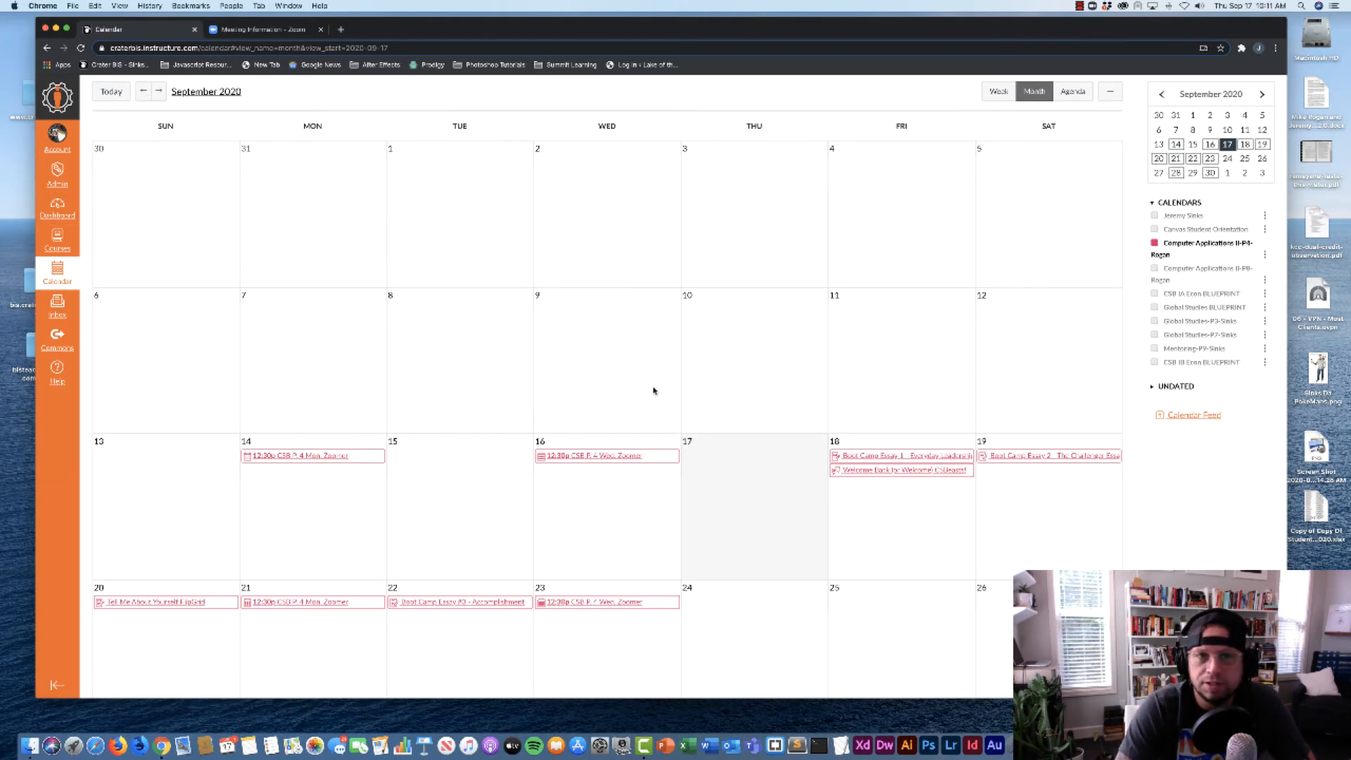
scroll(654, 390, down, 3)
scroll(1200, 254, up, 3)
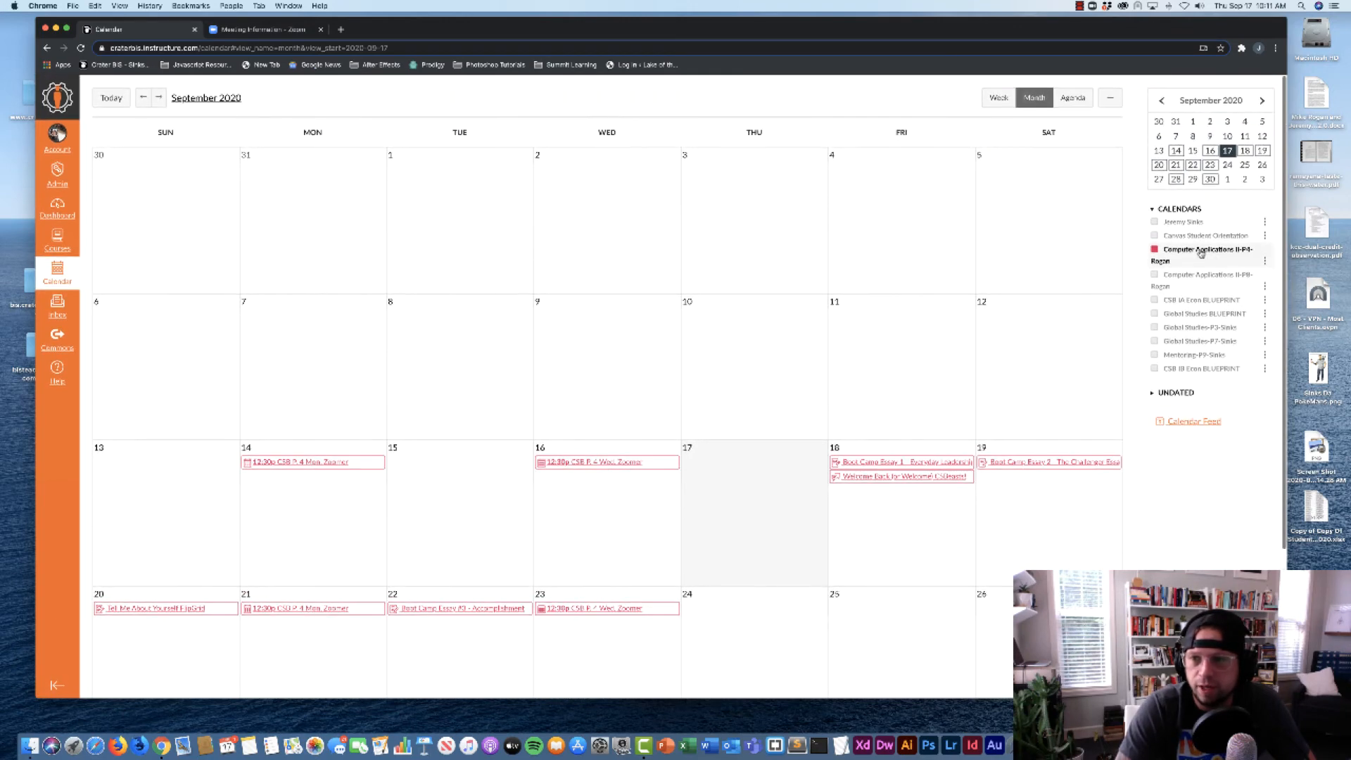
scroll(654, 422, down, 3)
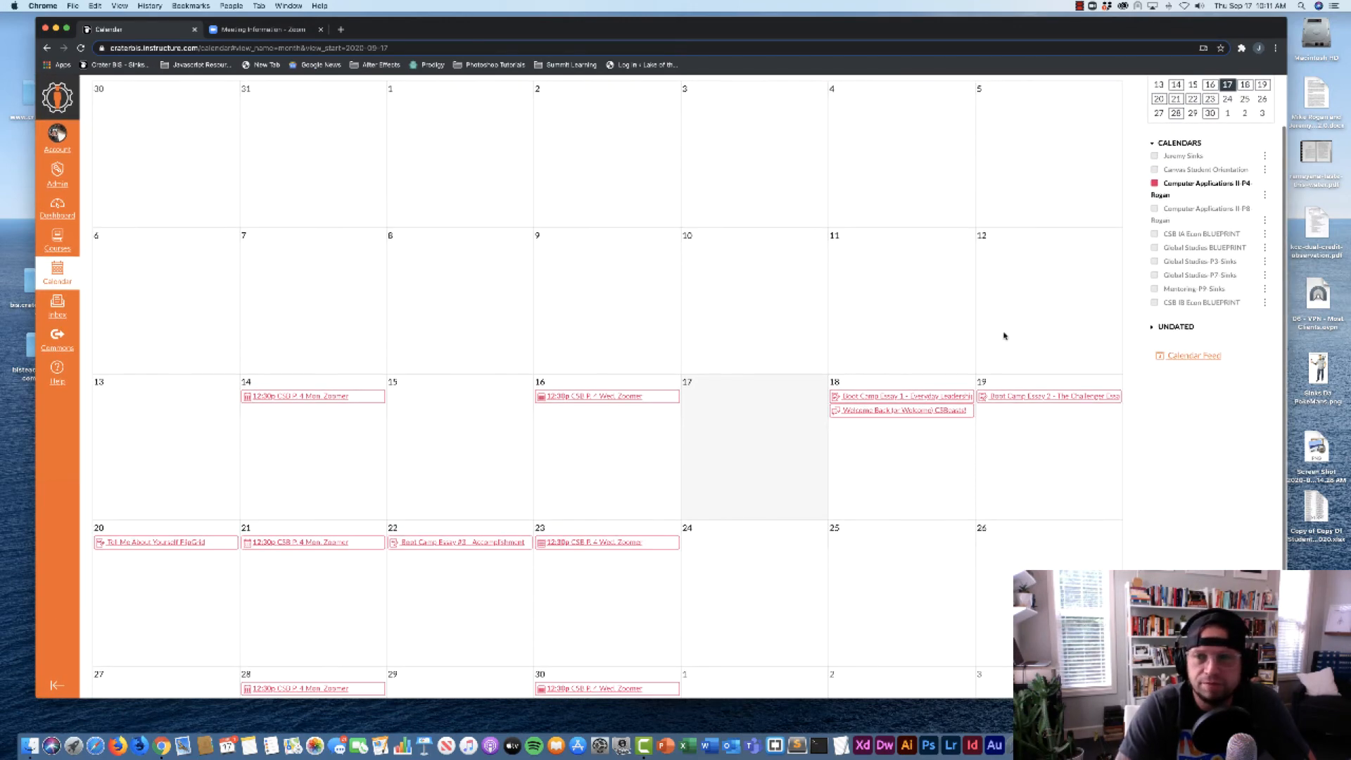
scroll(607, 337, down, 1)
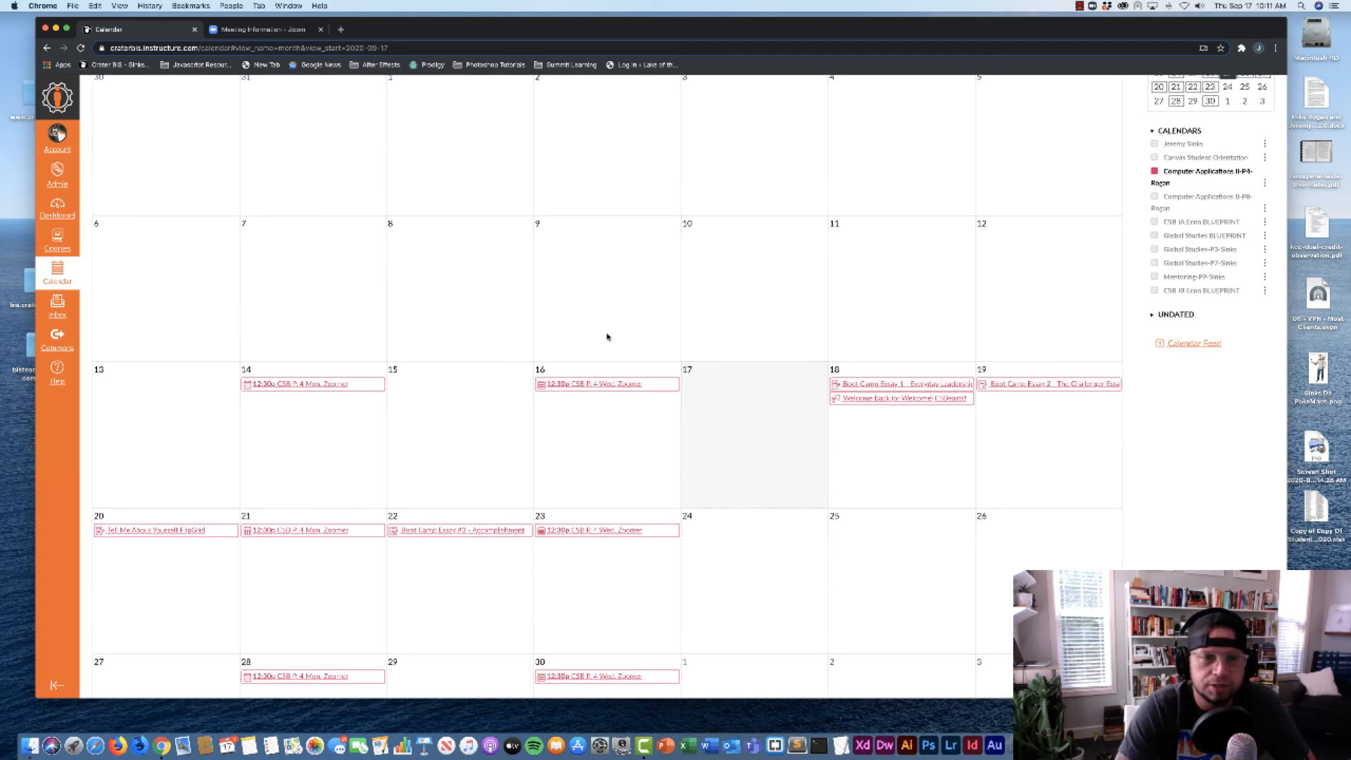
Open the September 14 class meeting event in the calendar and examine its Zoom invitation details
scroll(607, 337, down, 2)
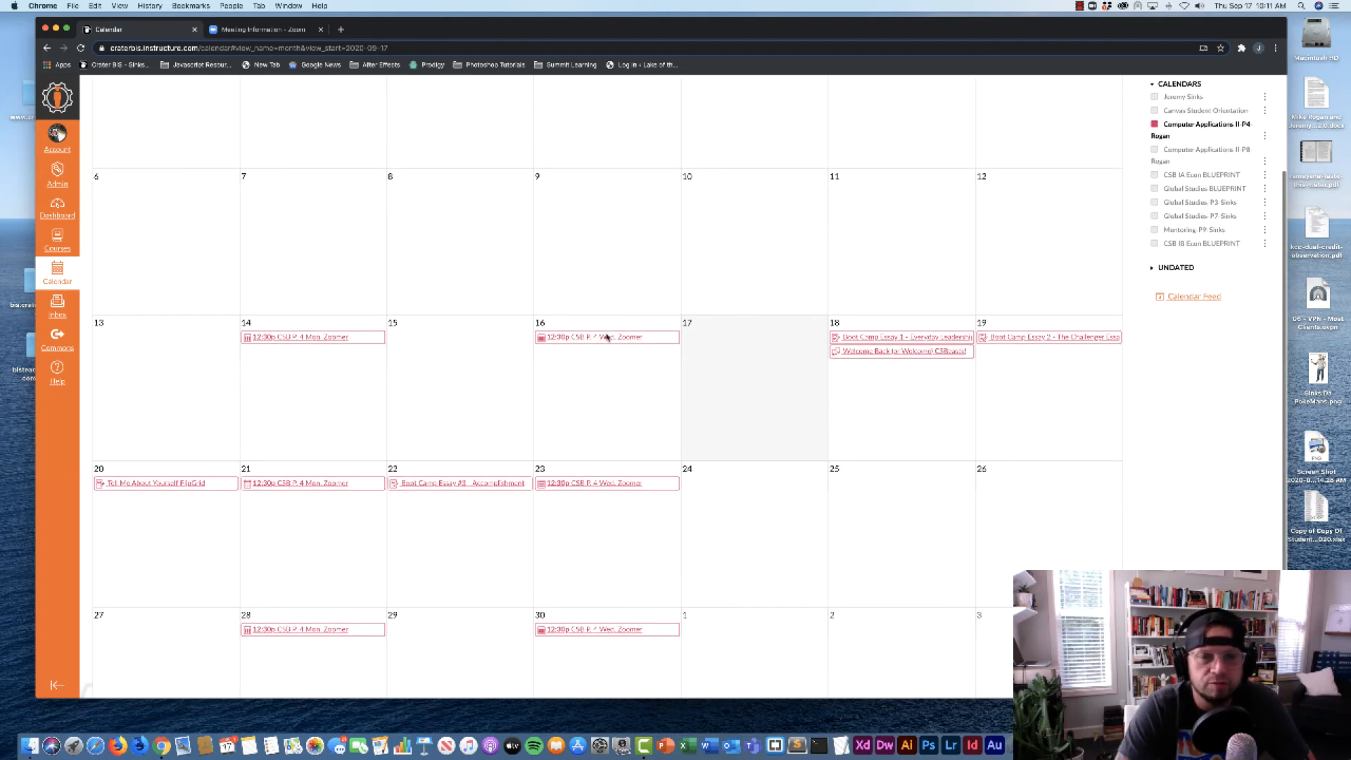
click(317, 338)
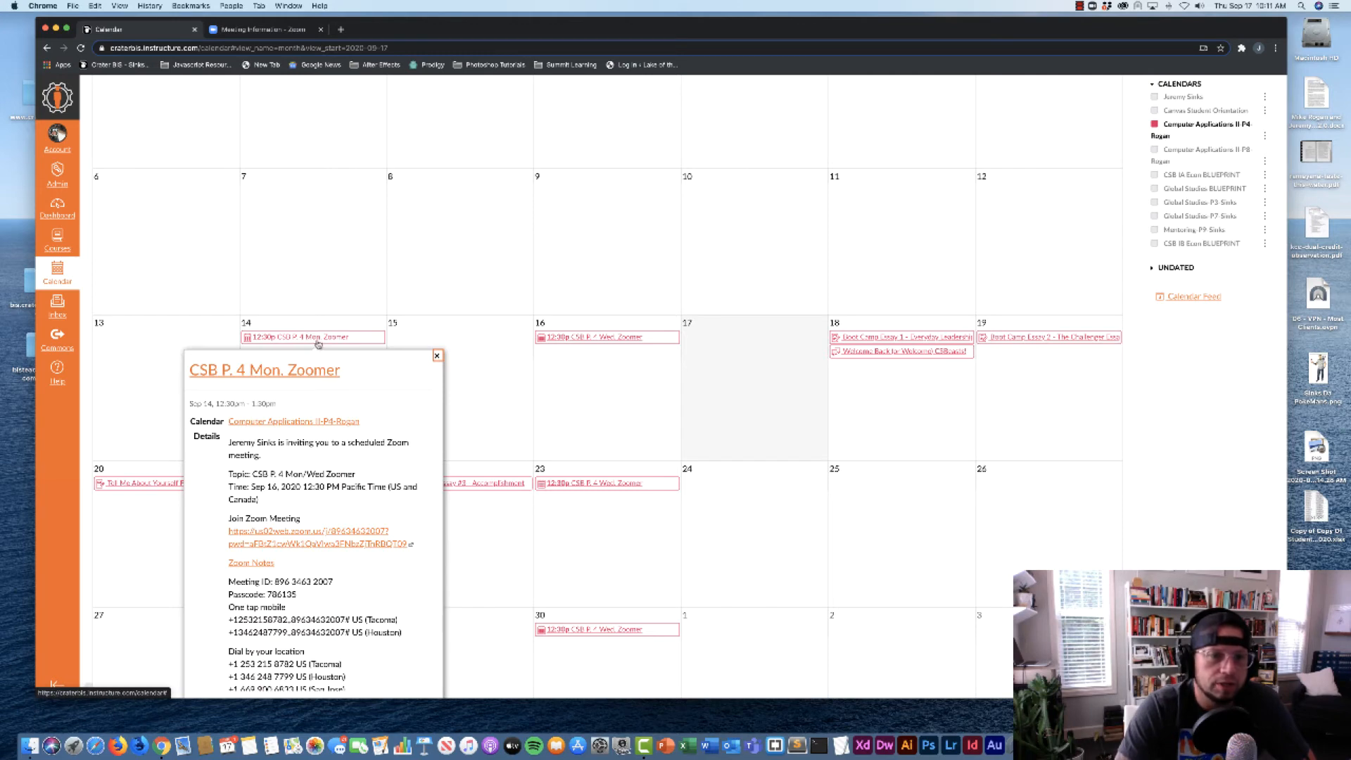
scroll(317, 343, down, 2)
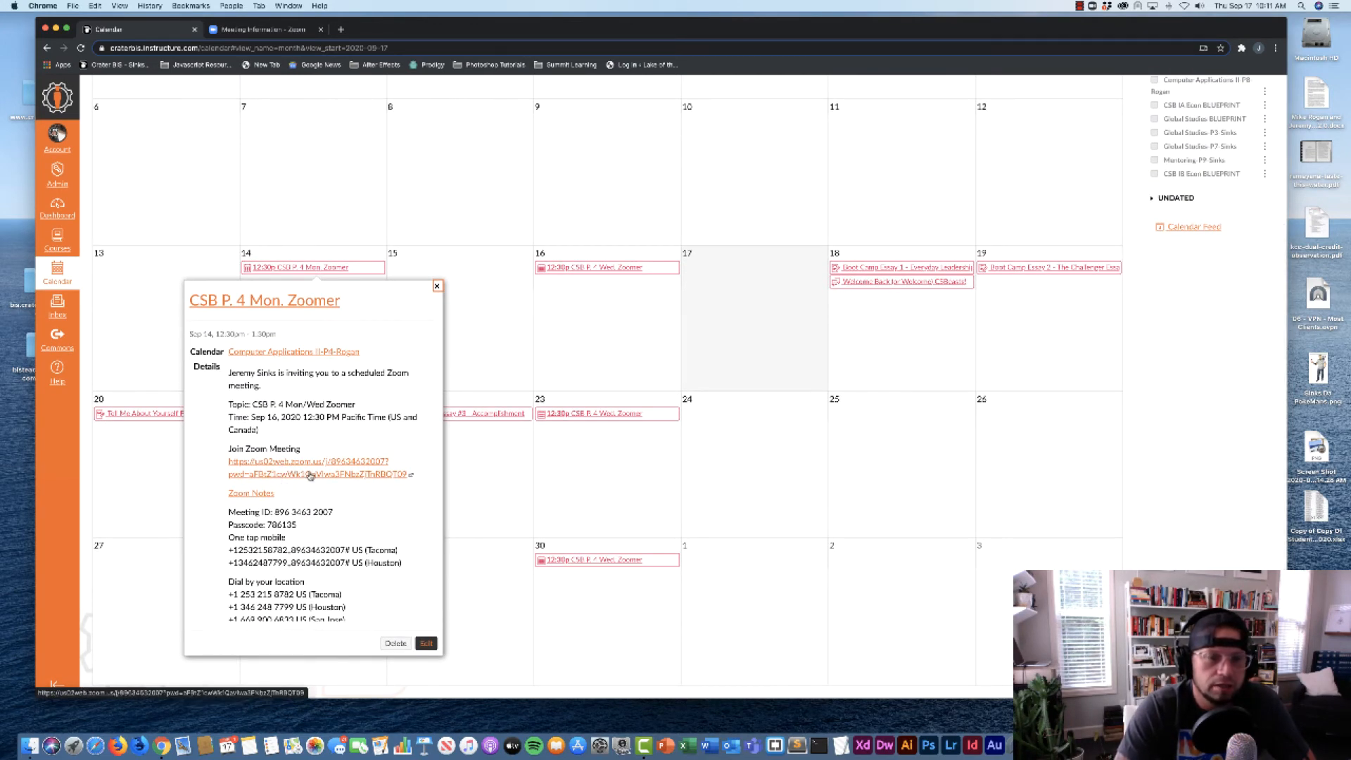
scroll(292, 514, up, 1)
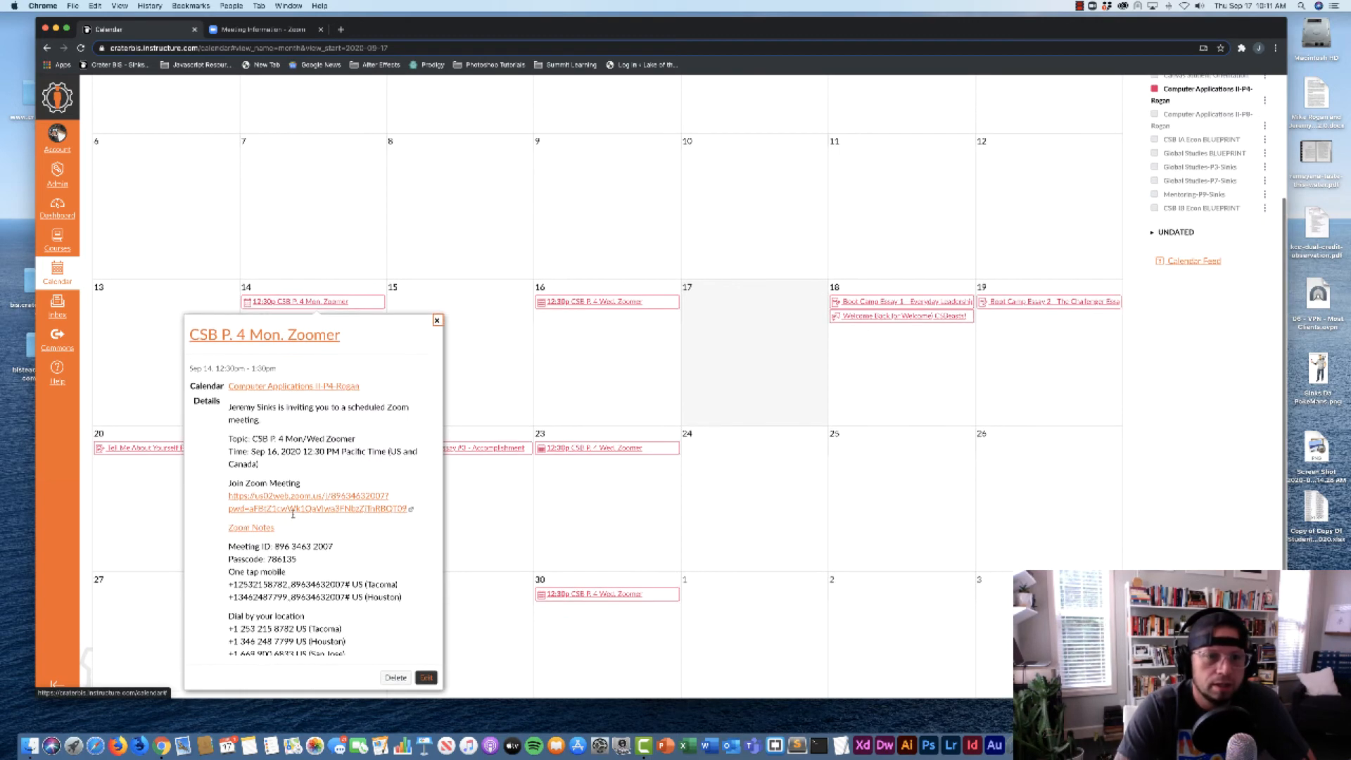
In Zoom, open all occurrences of the Global Studies P.7 Tues/Thurs Zoomer meeting for editing, review the recurrence settings, and return to the meetings list
click(245, 31)
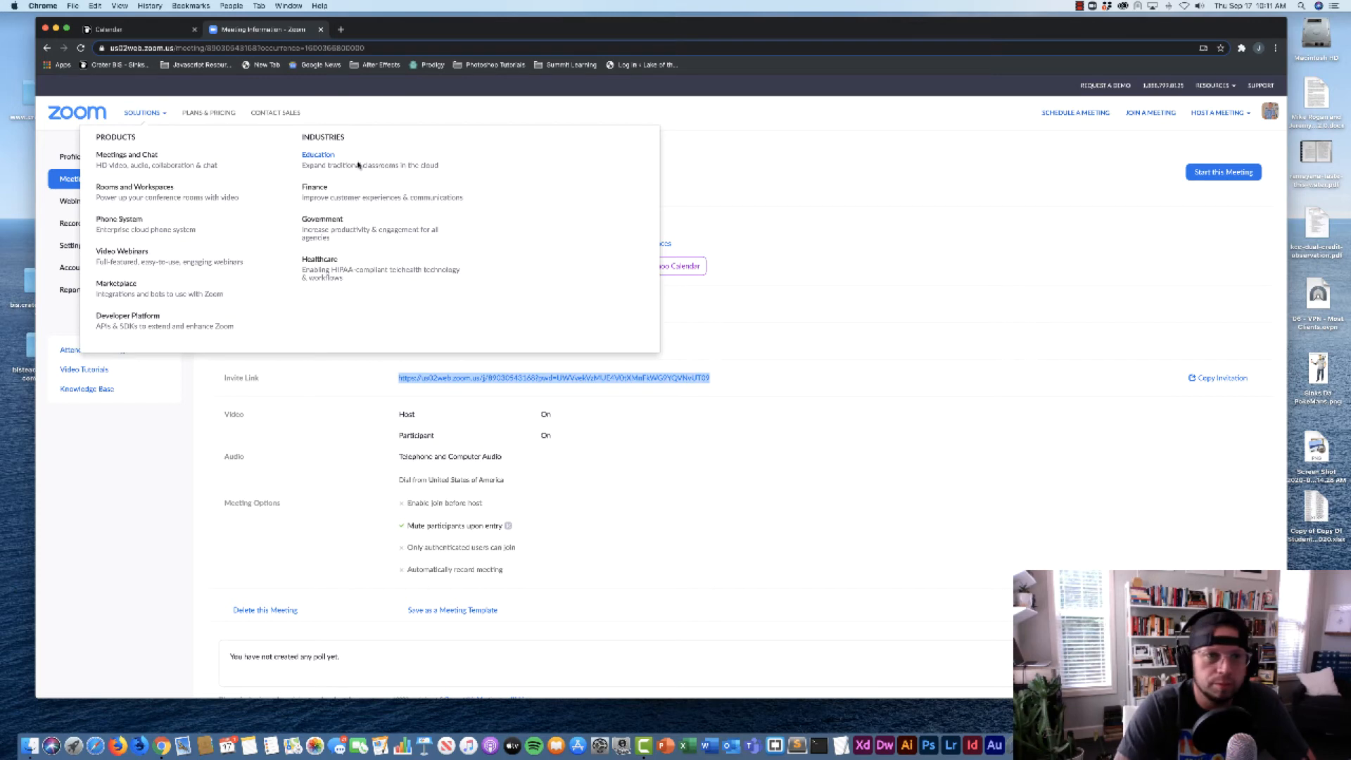
click(68, 179)
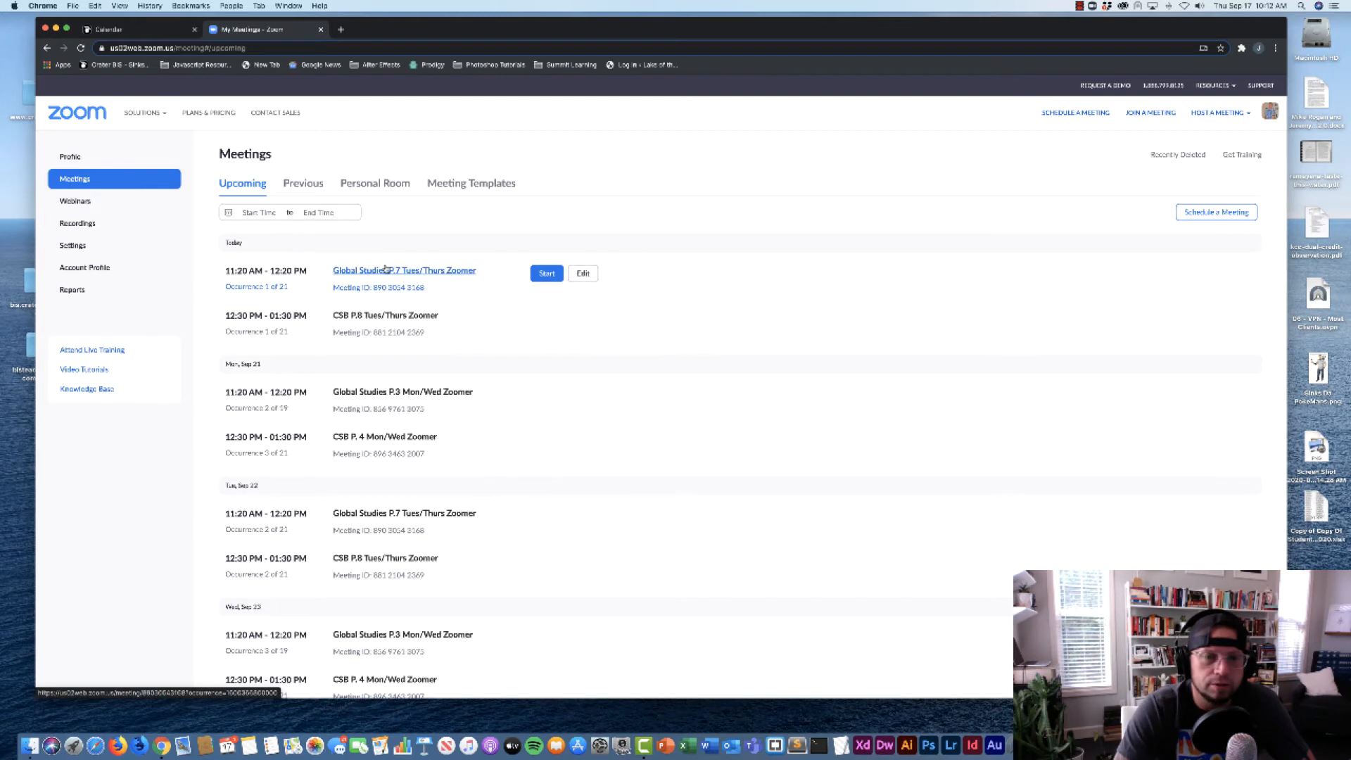
click(584, 275)
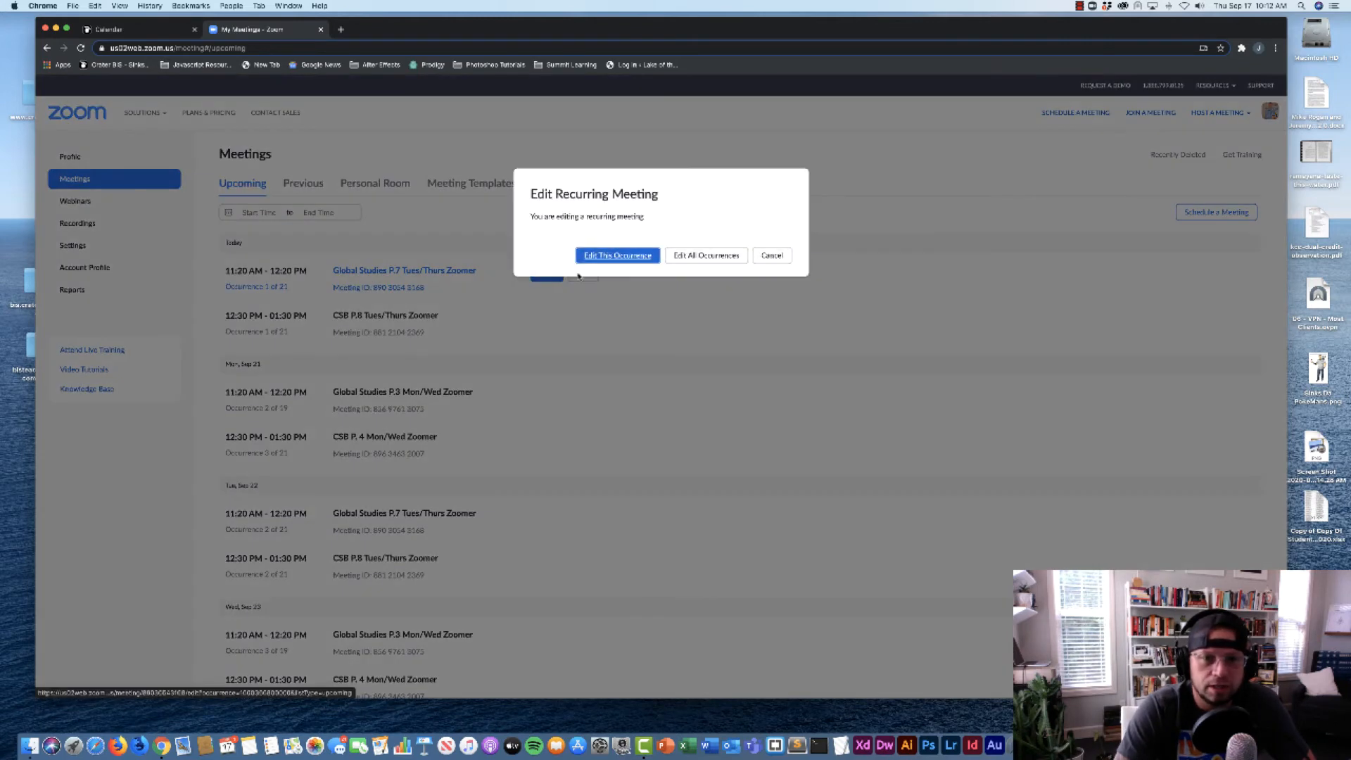
click(697, 255)
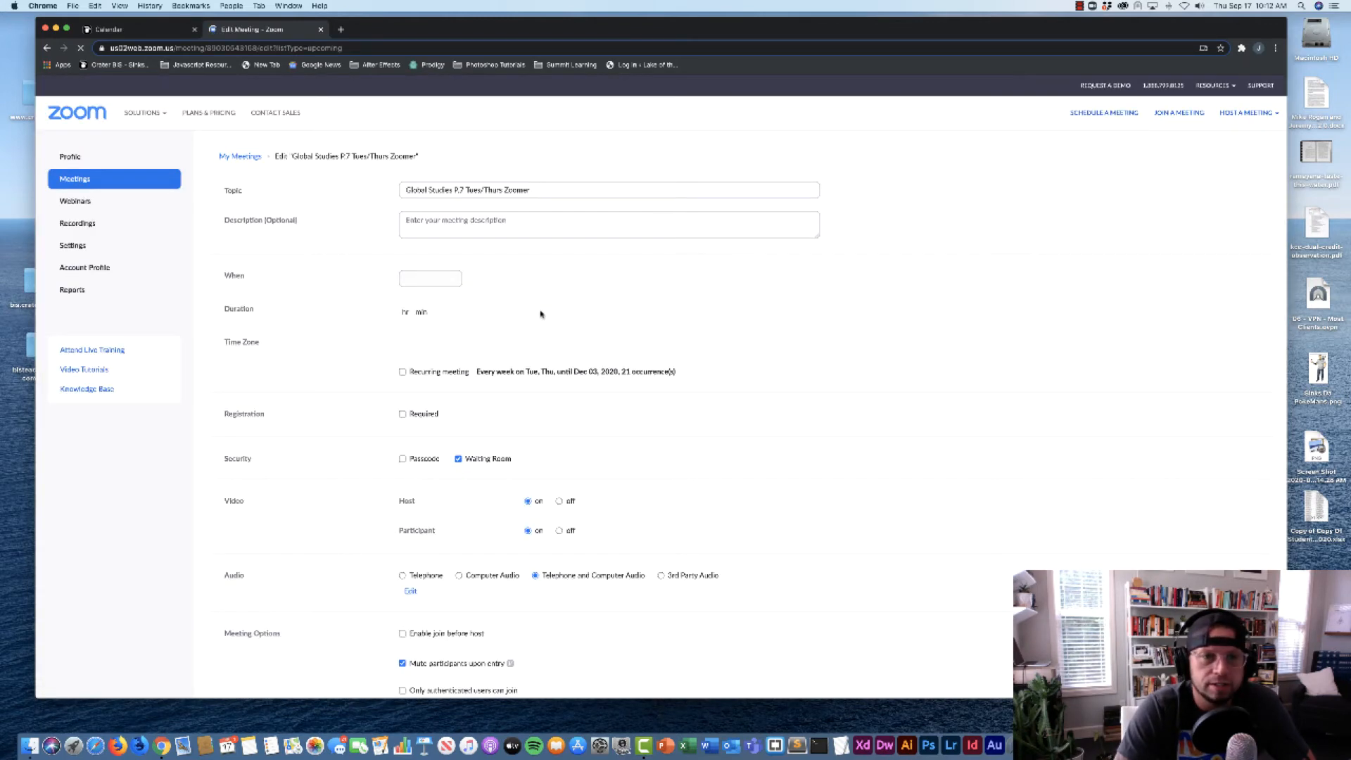
scroll(548, 331, down, 4)
scroll(577, 330, down, 1)
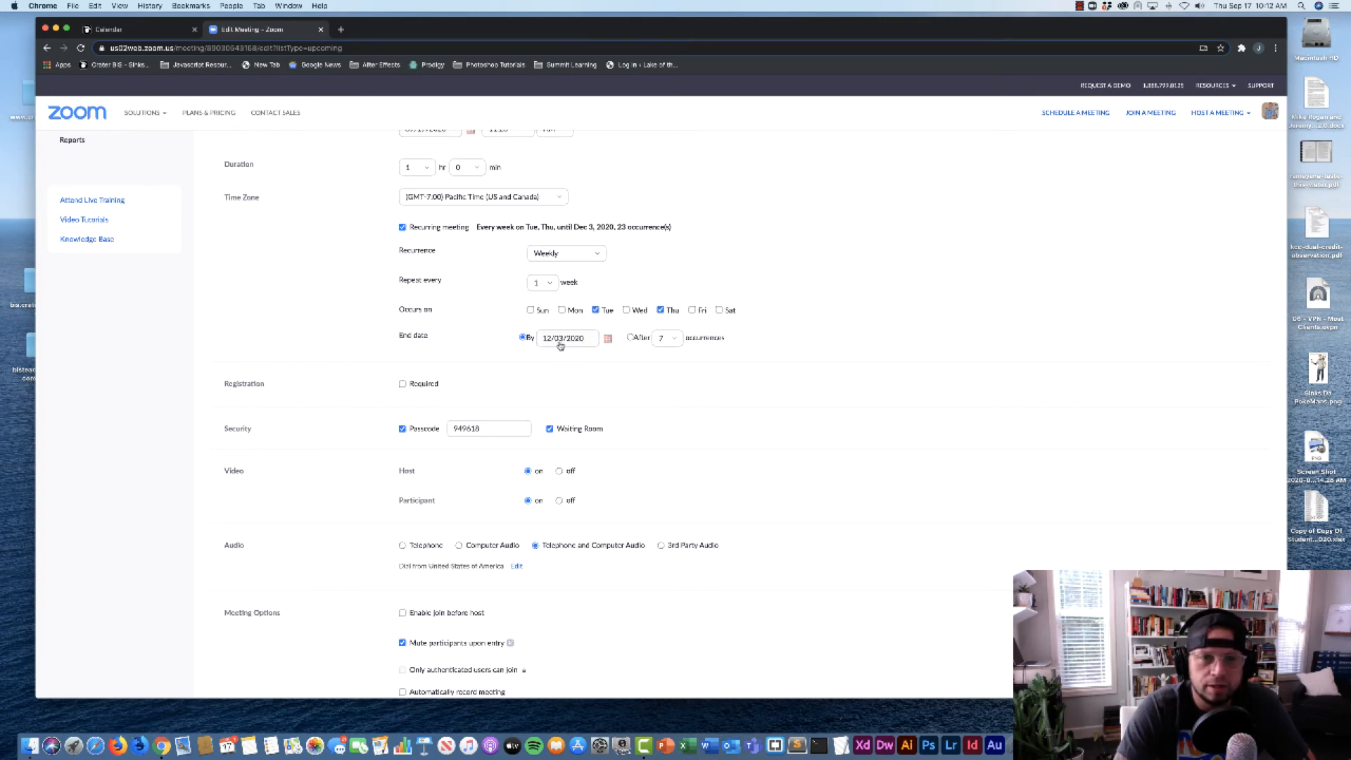
scroll(559, 345, up, 3)
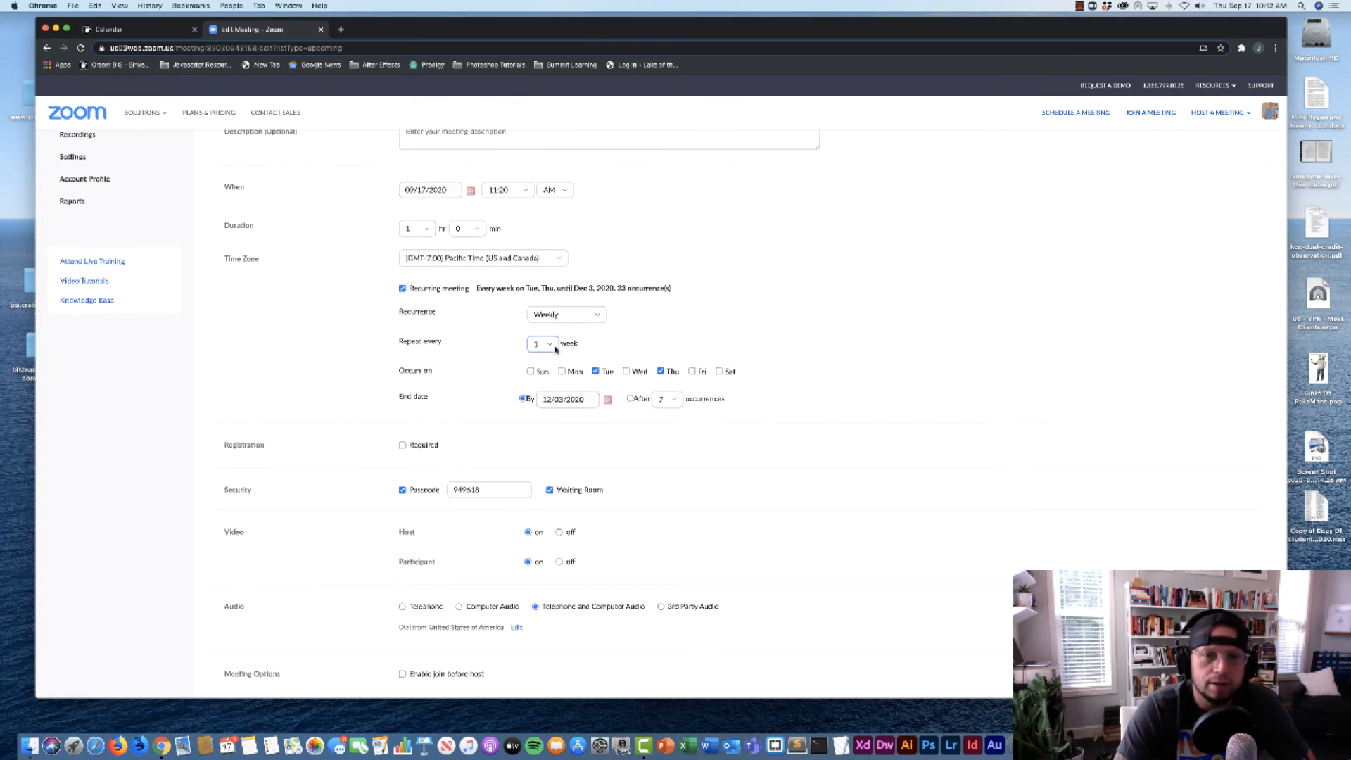
scroll(527, 438, up, 3)
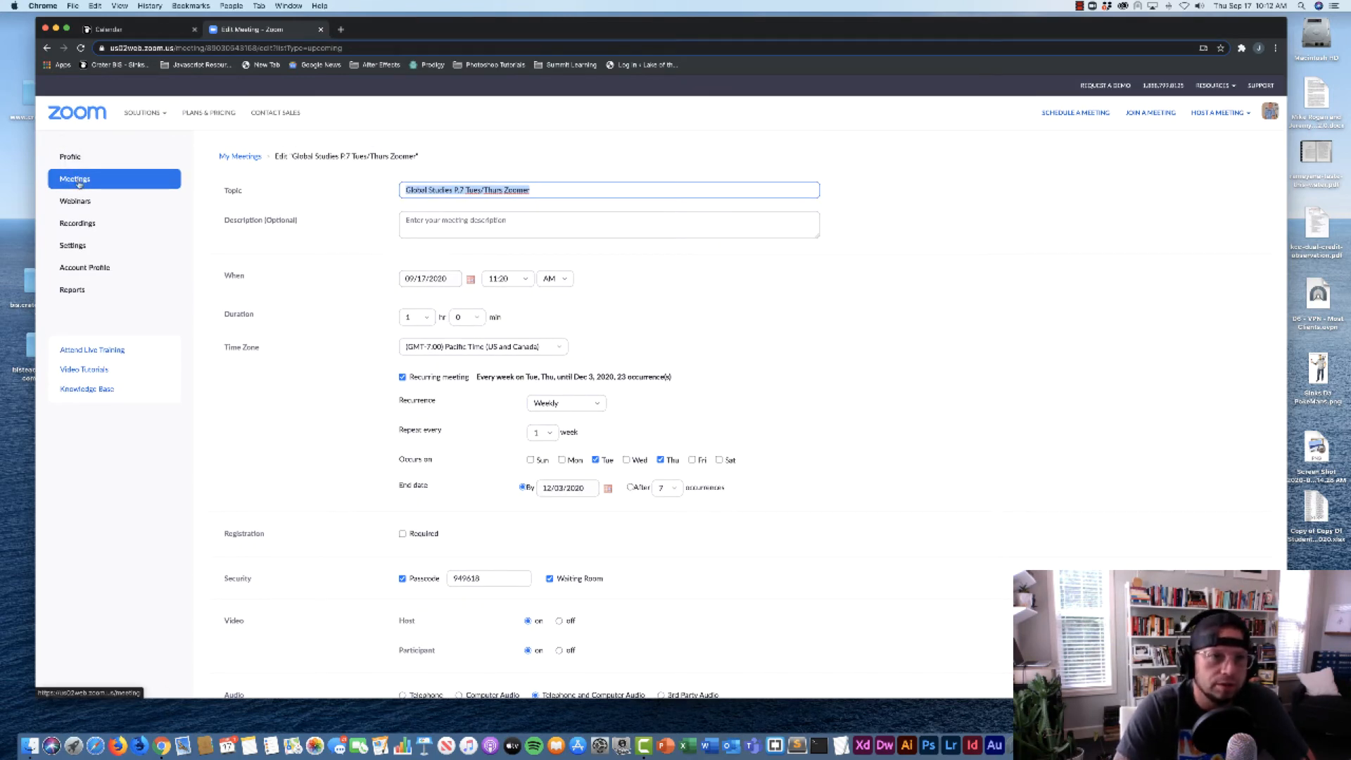
click(234, 156)
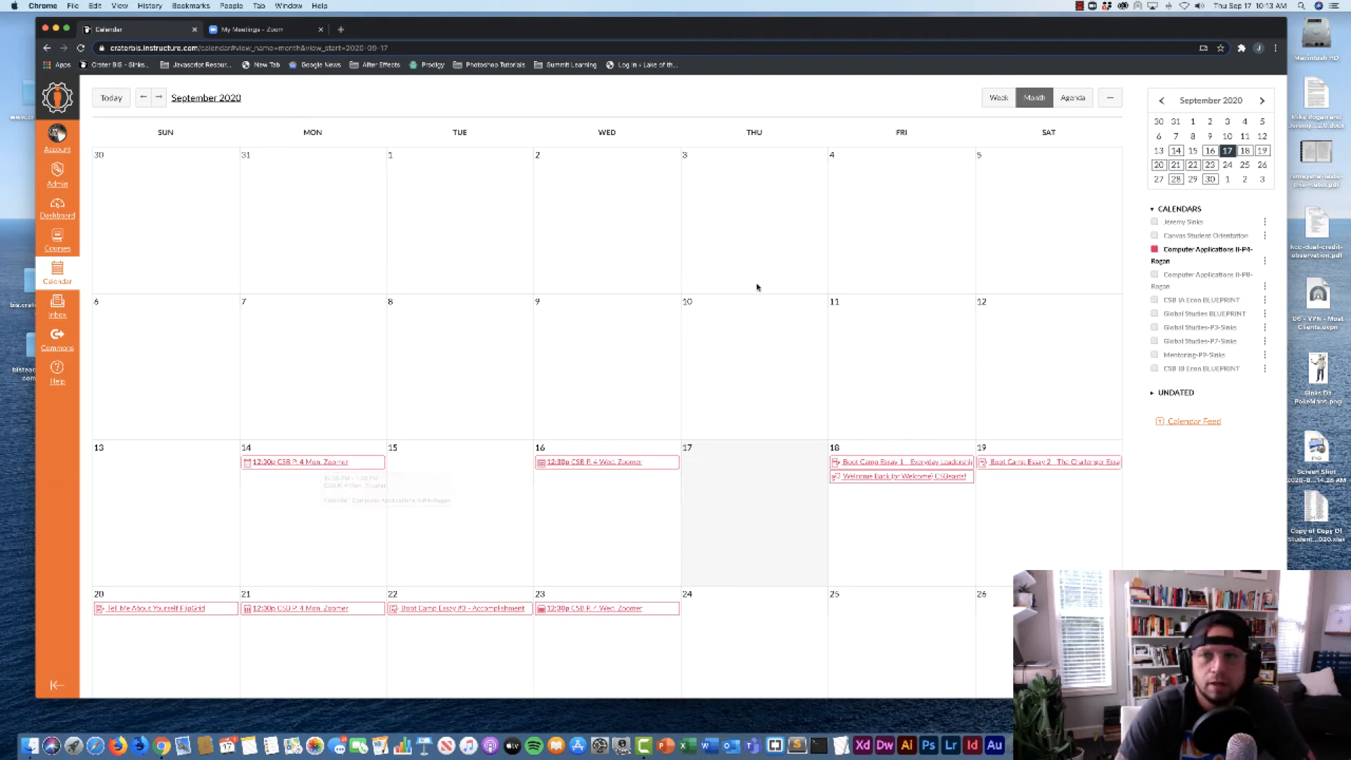
Start a new event in the Canvas calendar and title it "CSB P. 4 Mon. Zoomer"
click(1111, 100)
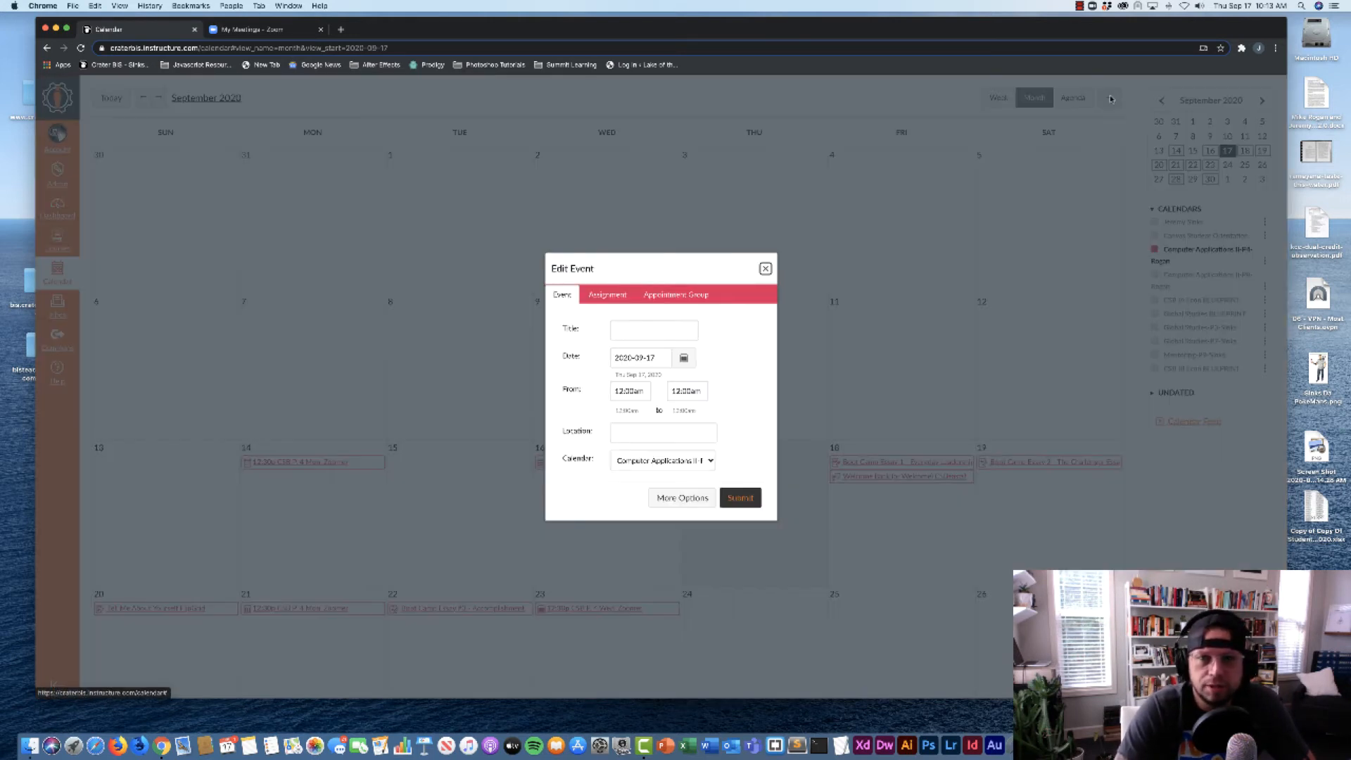
click(662, 294)
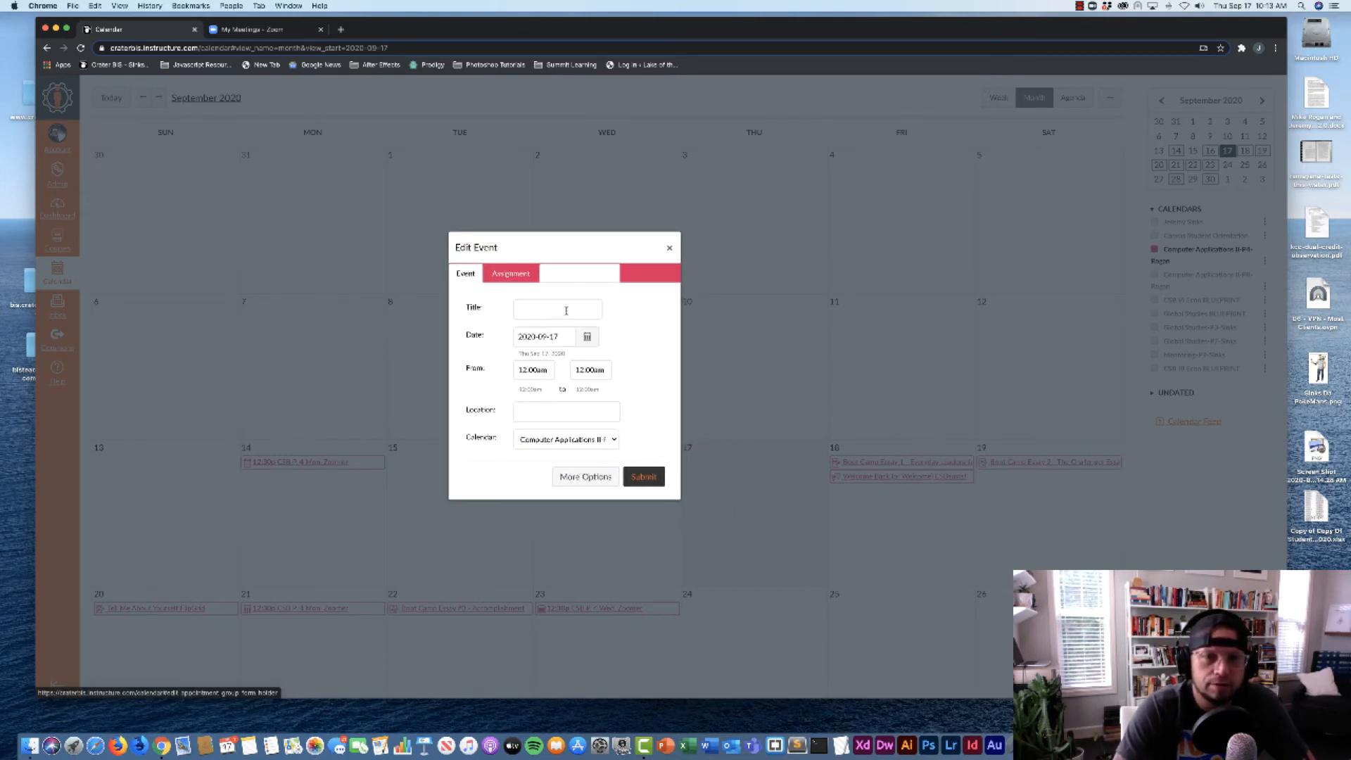
click(566, 310)
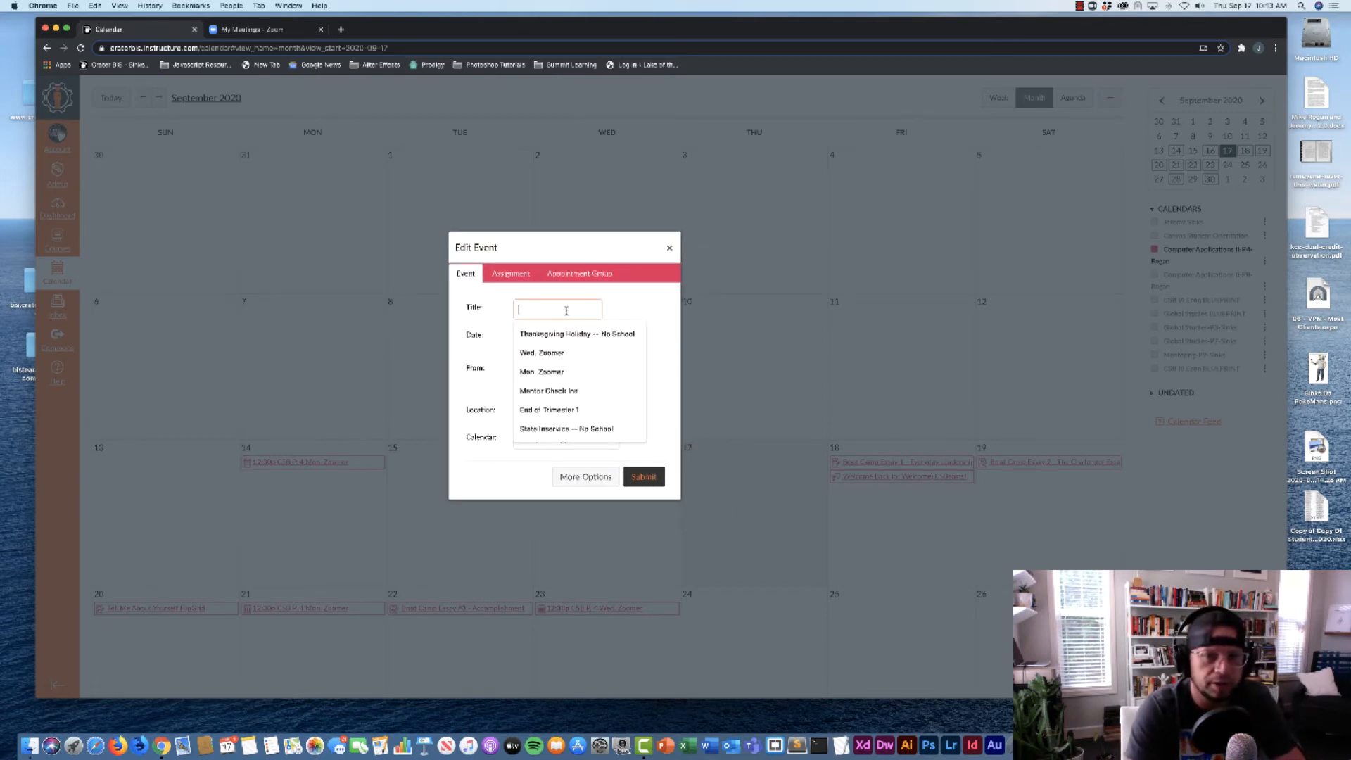
text(C)
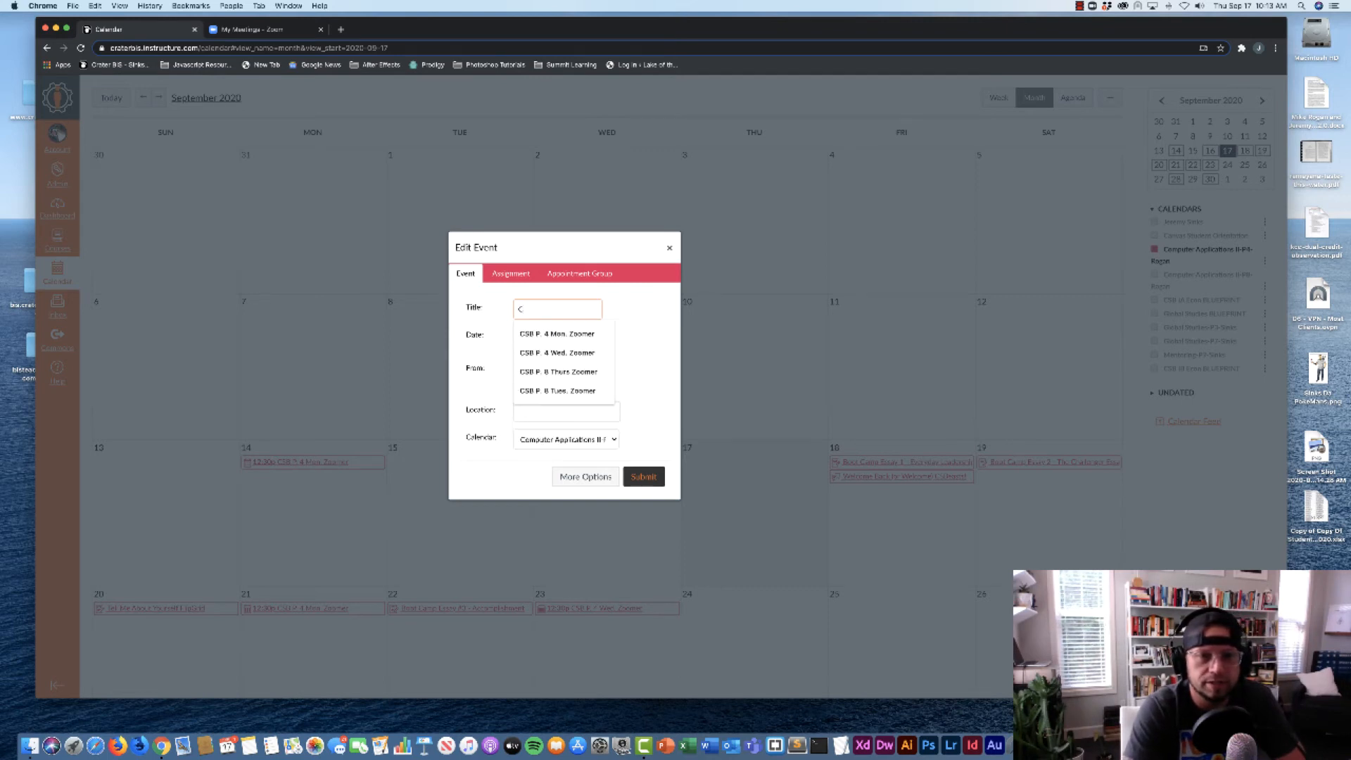
text(S)
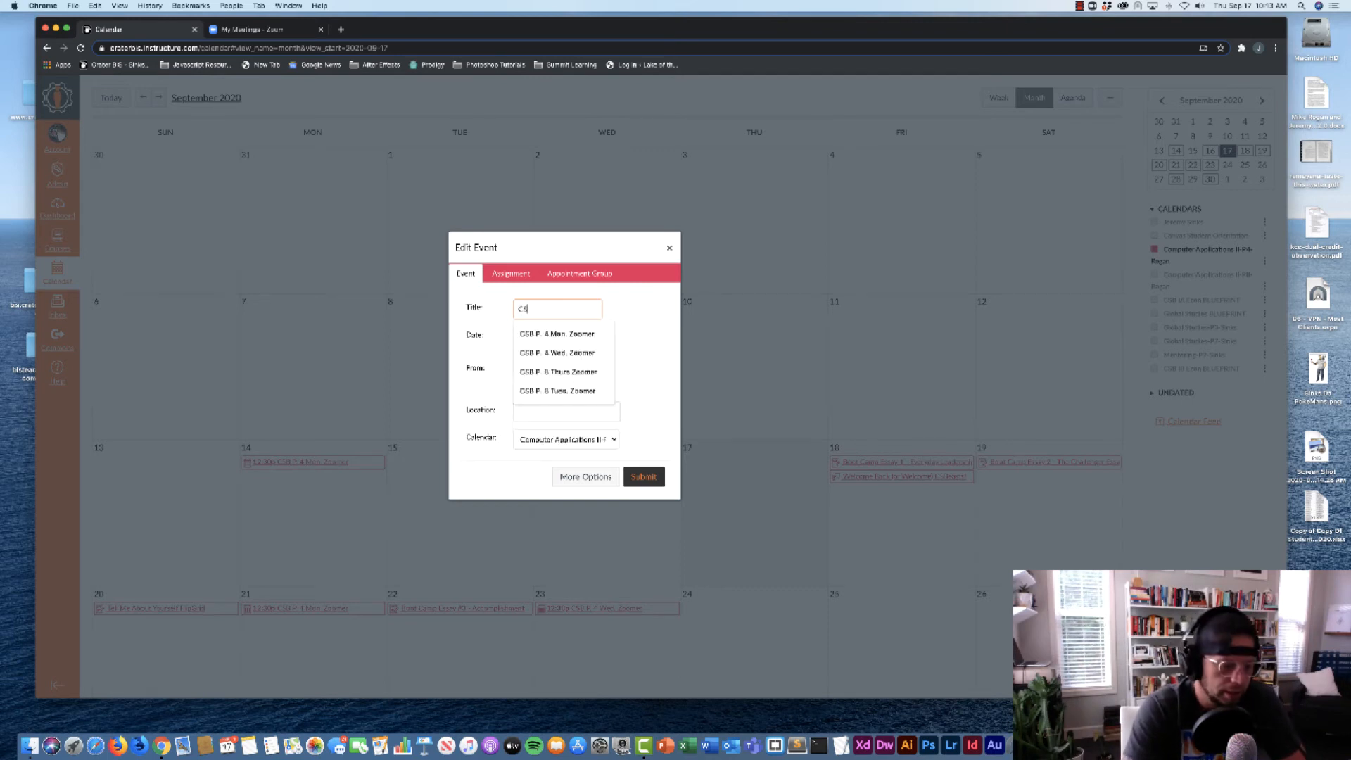
text(B P. 4 Wed. Zoomer)
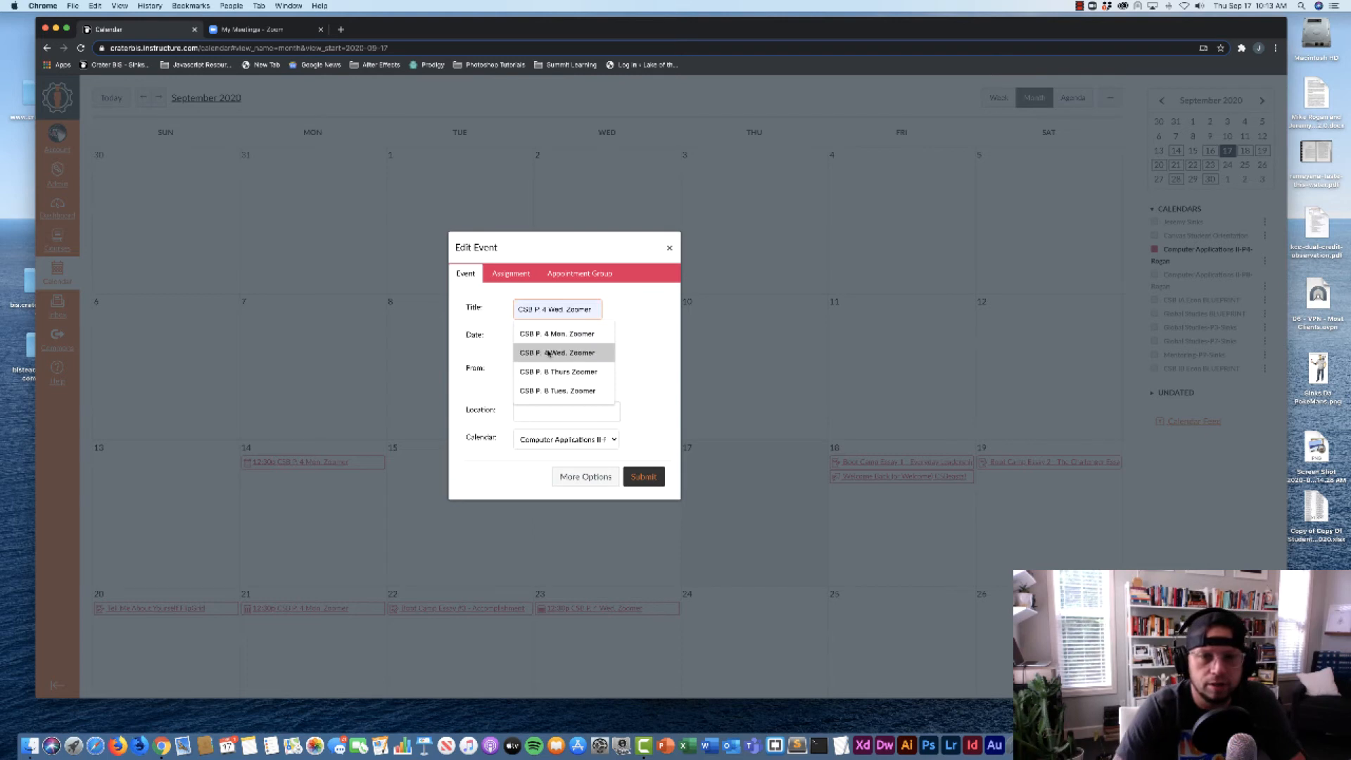
click(550, 334)
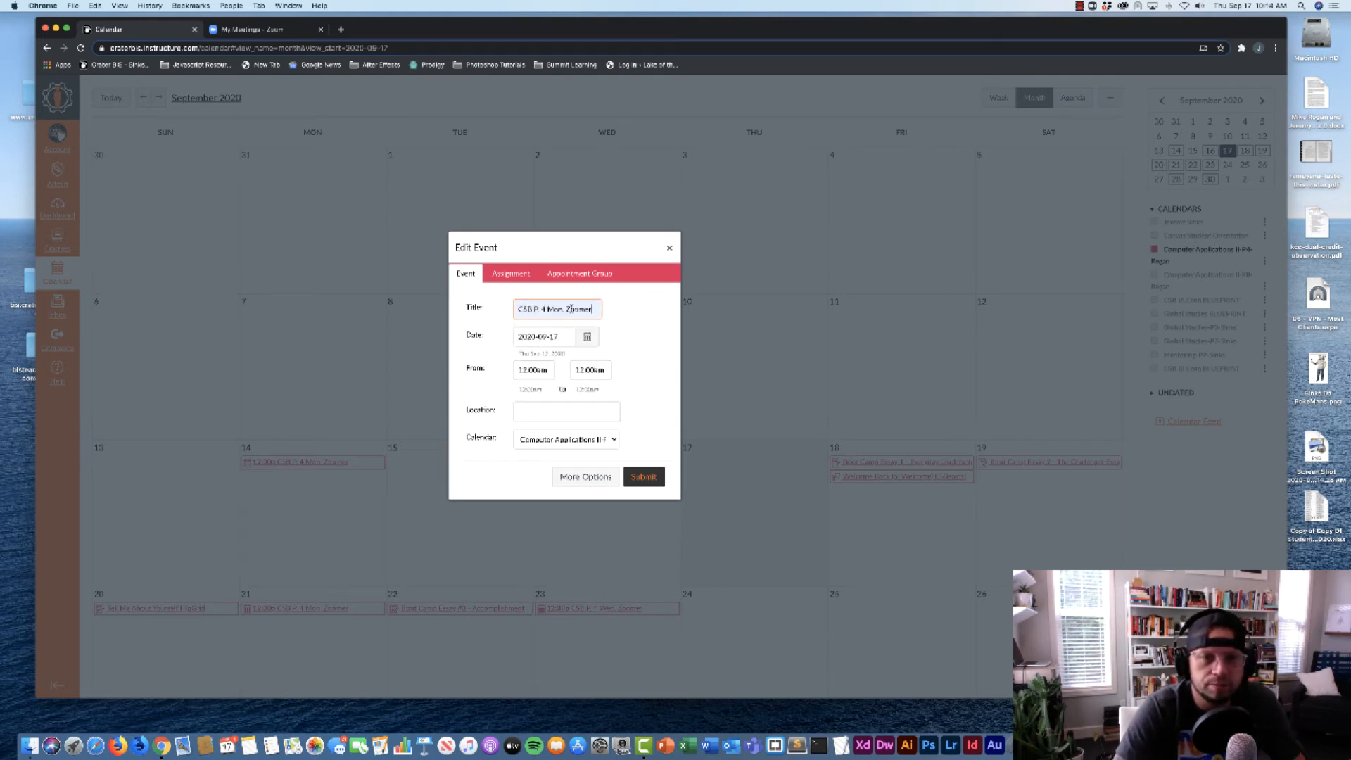
Keep the event on the Computer Applications II P4 calendar and open its full set of options
drag(565, 258, 540, 227)
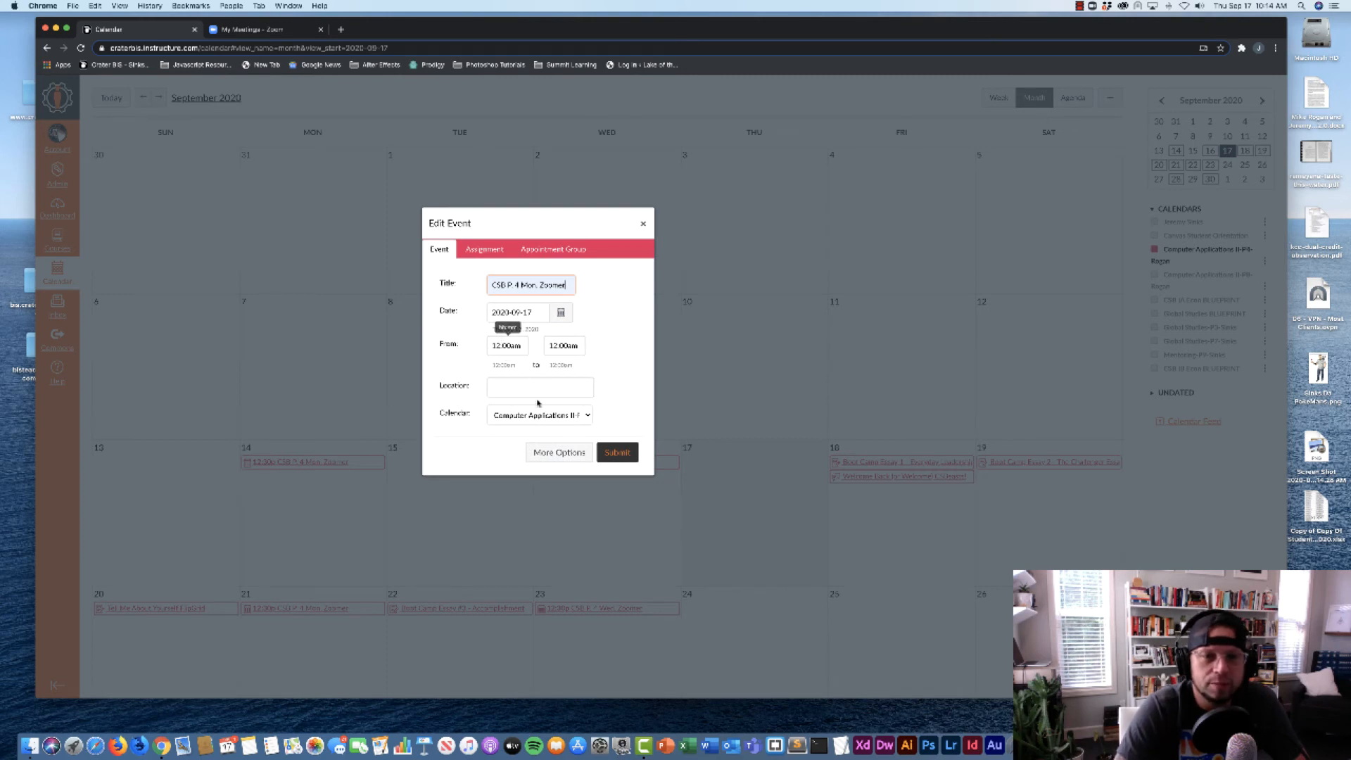
click(586, 416)
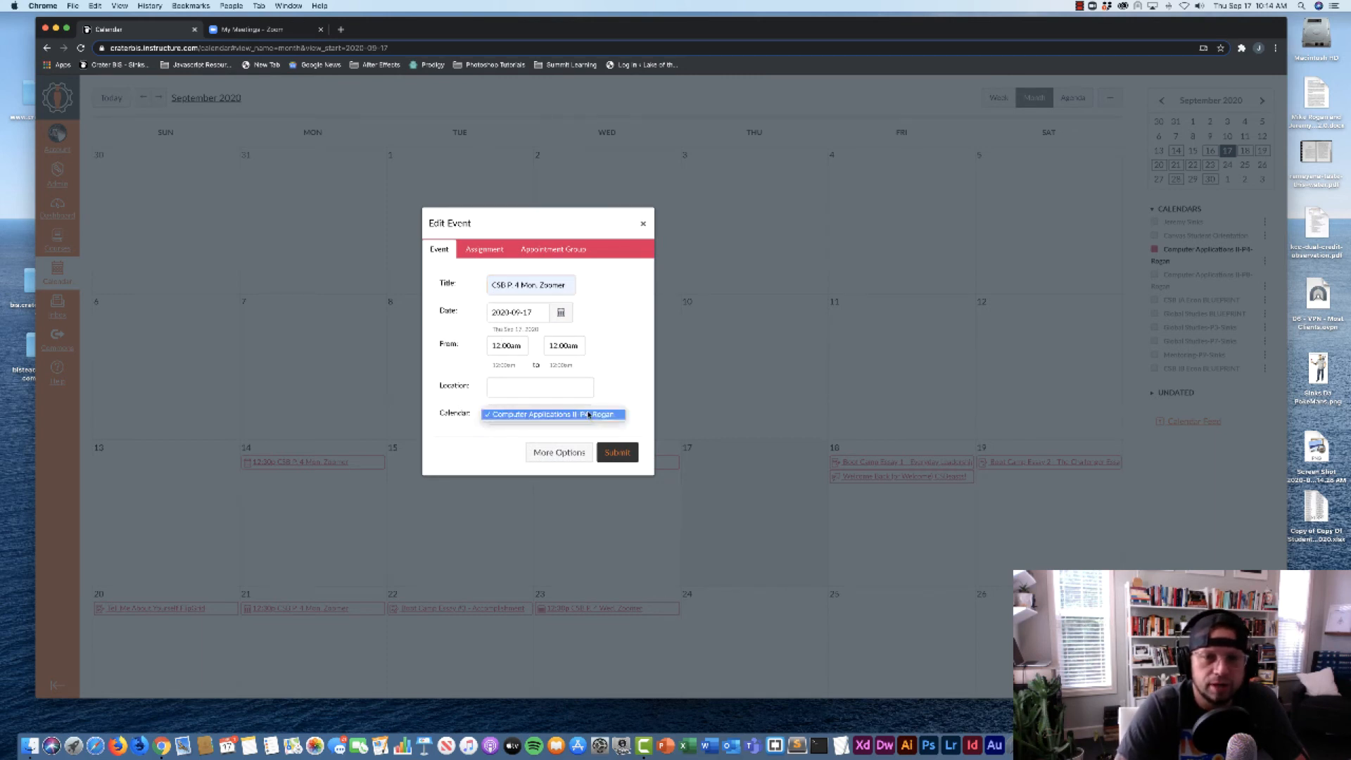
click(632, 376)
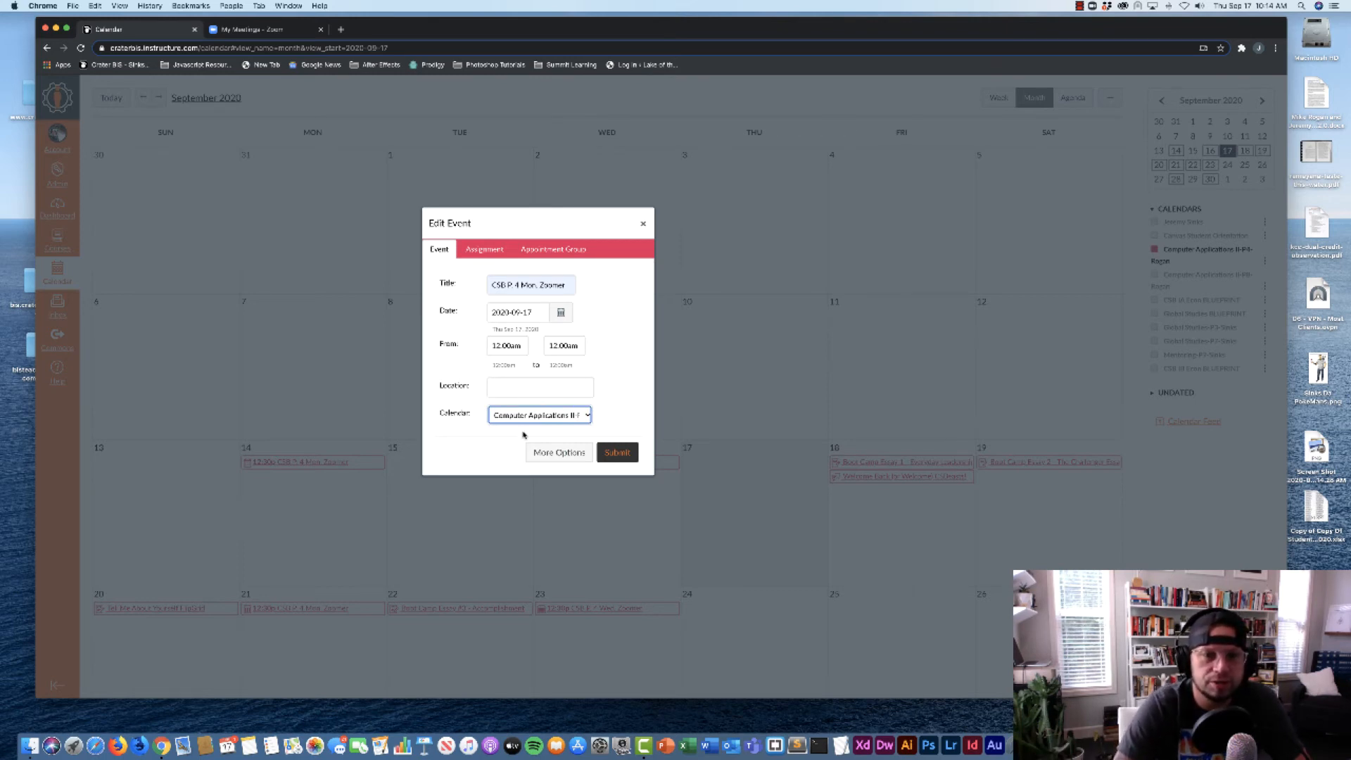
click(563, 455)
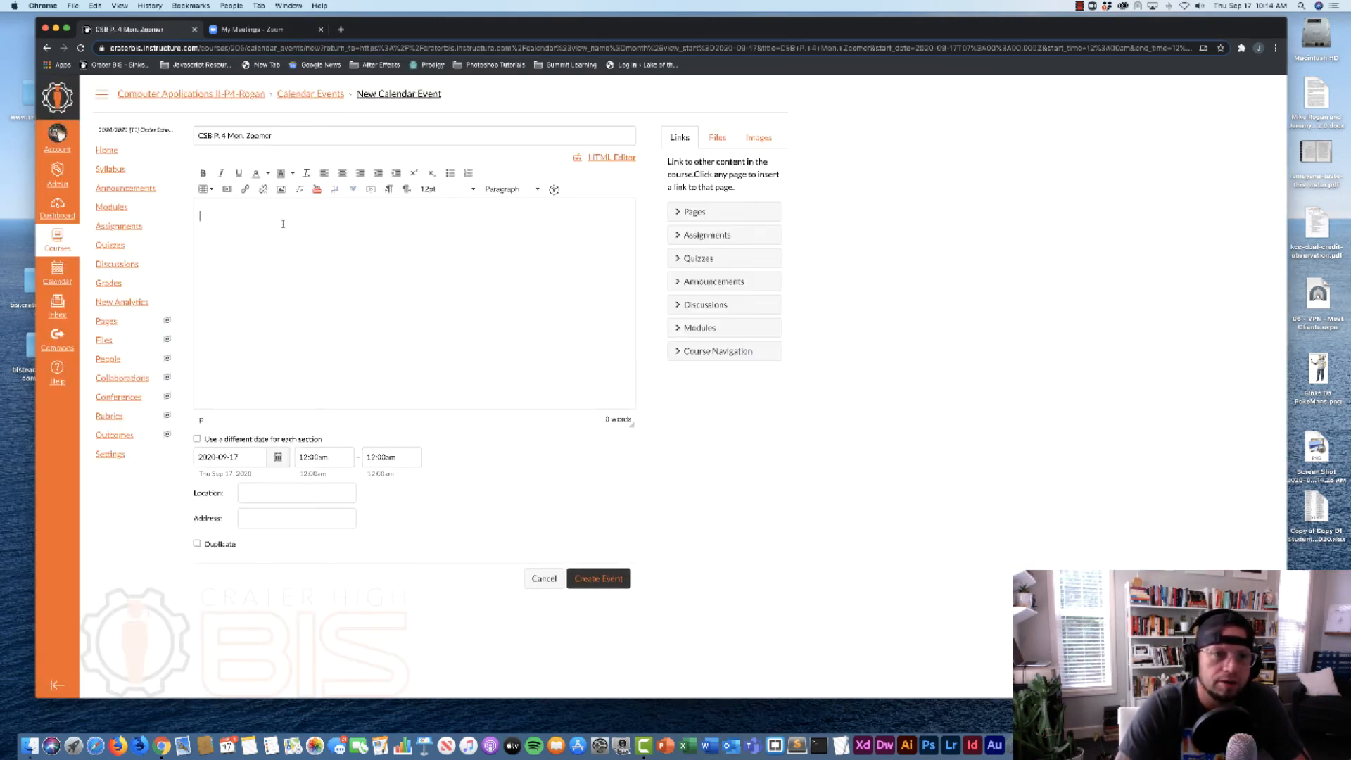
Copy the Global Studies P.7 Tues/Thurs Zoomer invitation from Zoom and paste it, including the meeting passcode, into the Canvas event description
click(259, 31)
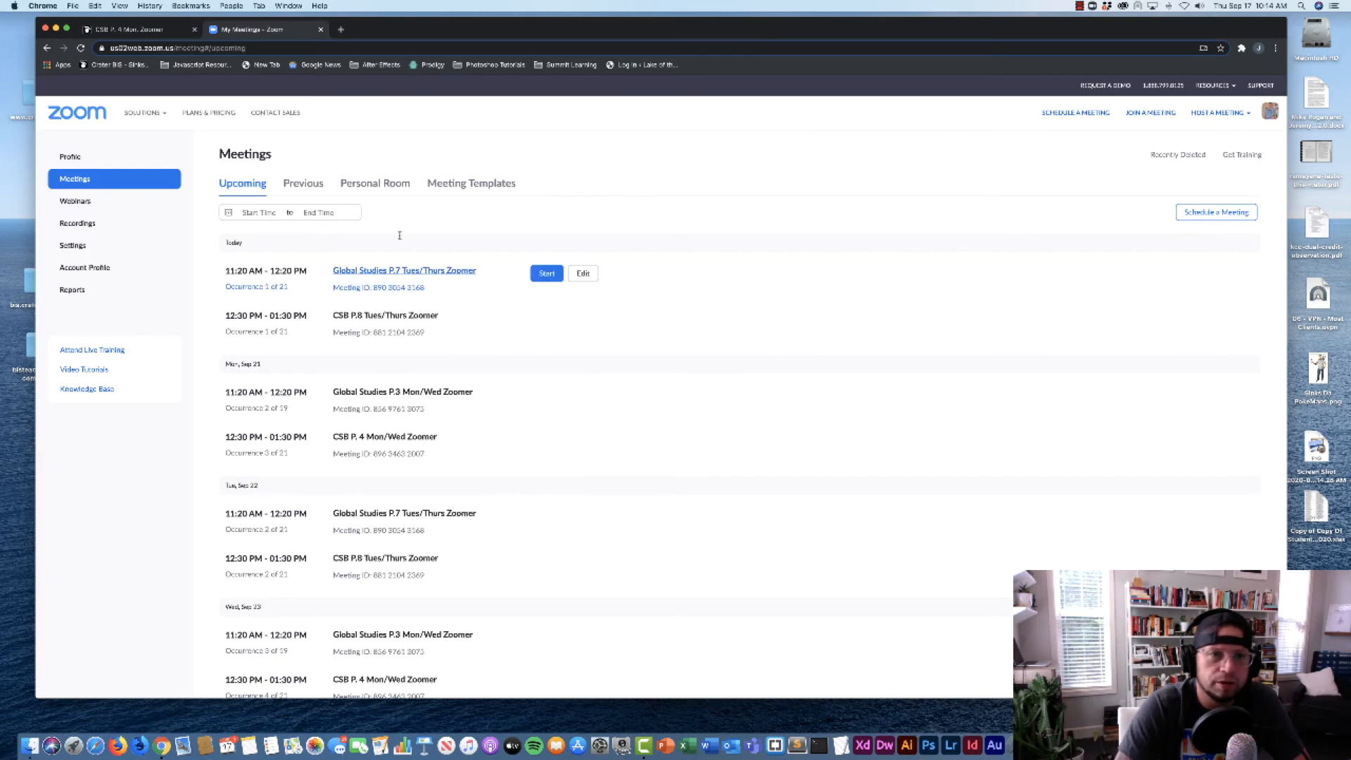
click(396, 272)
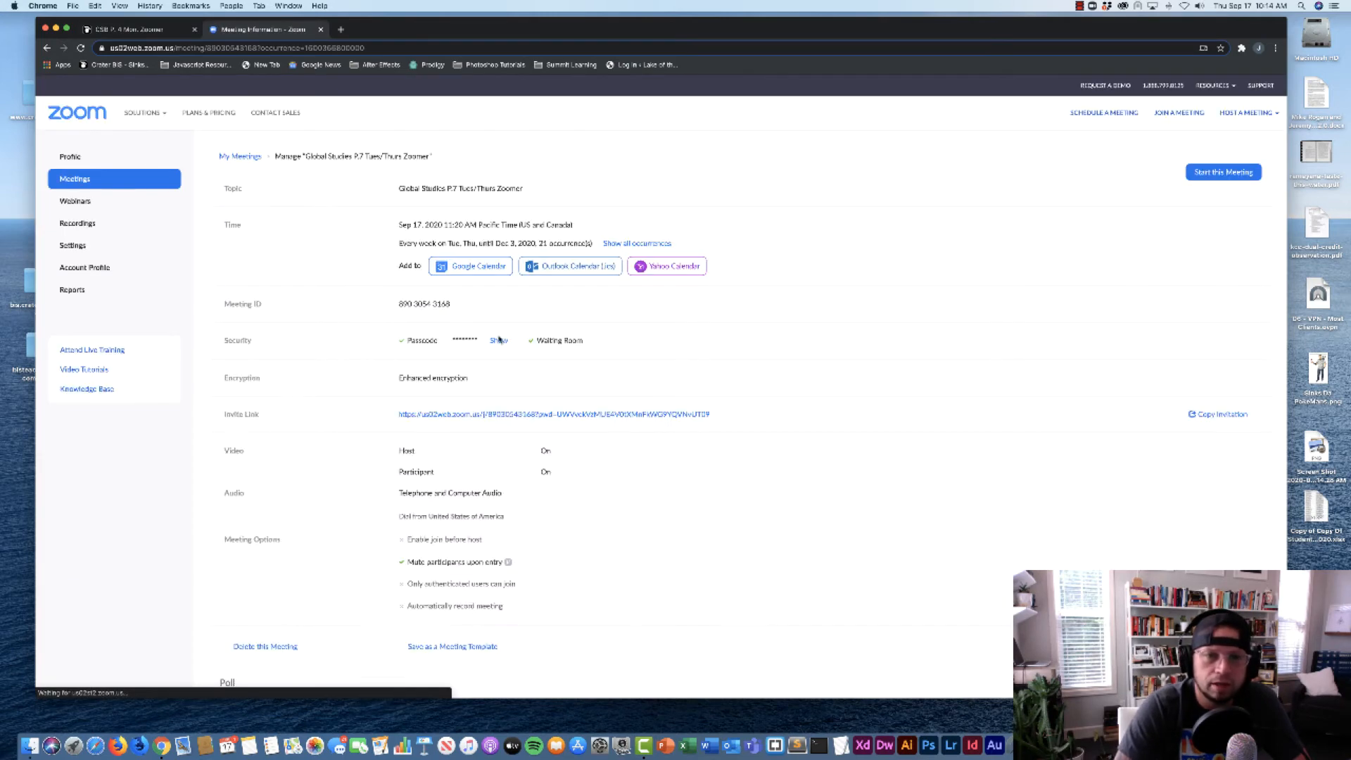
click(1225, 380)
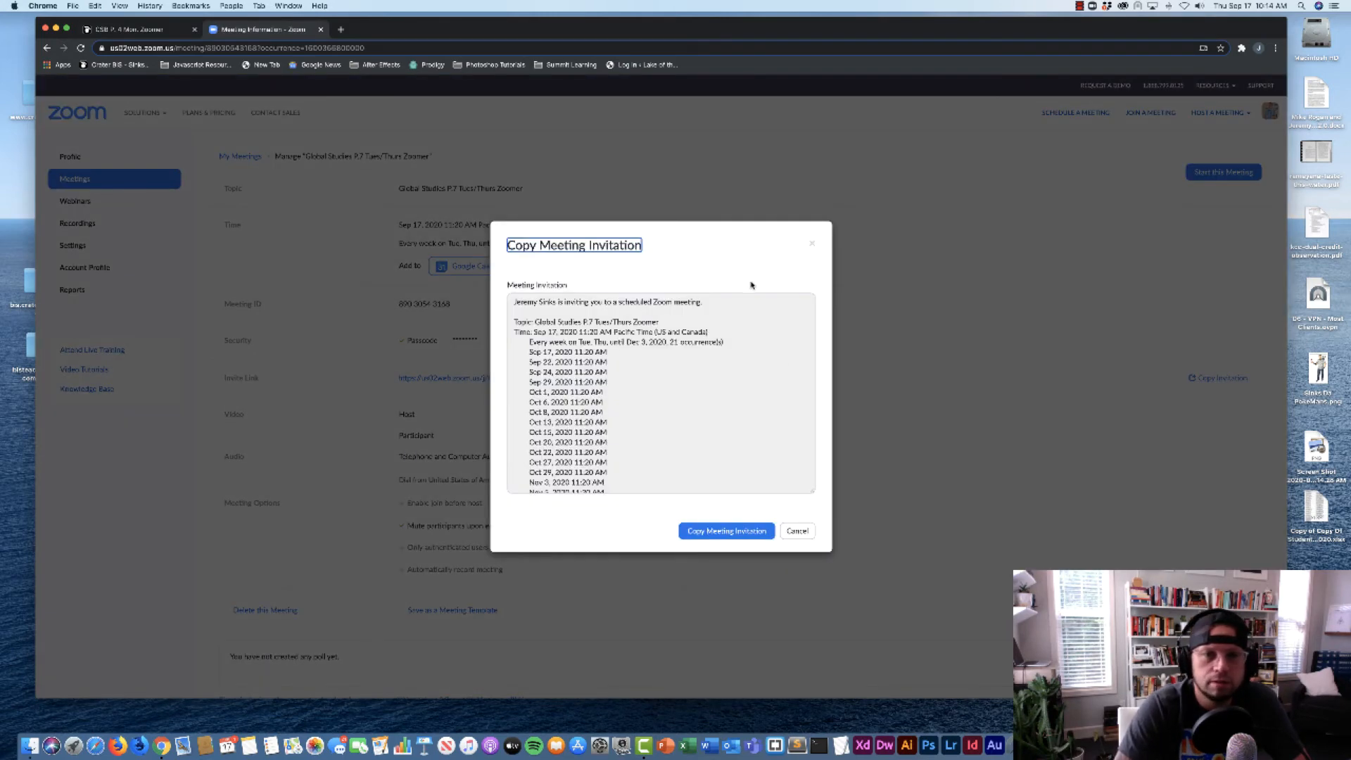
click(724, 533)
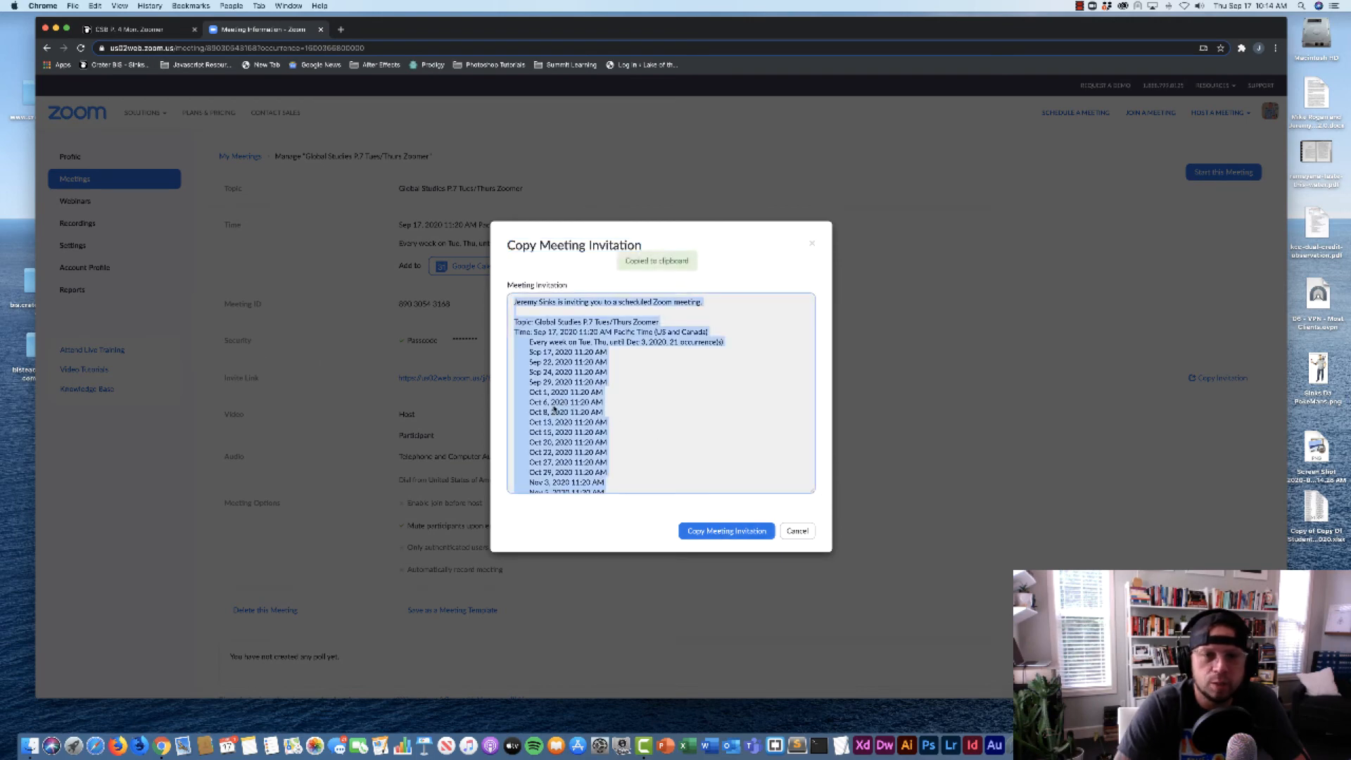
click(133, 29)
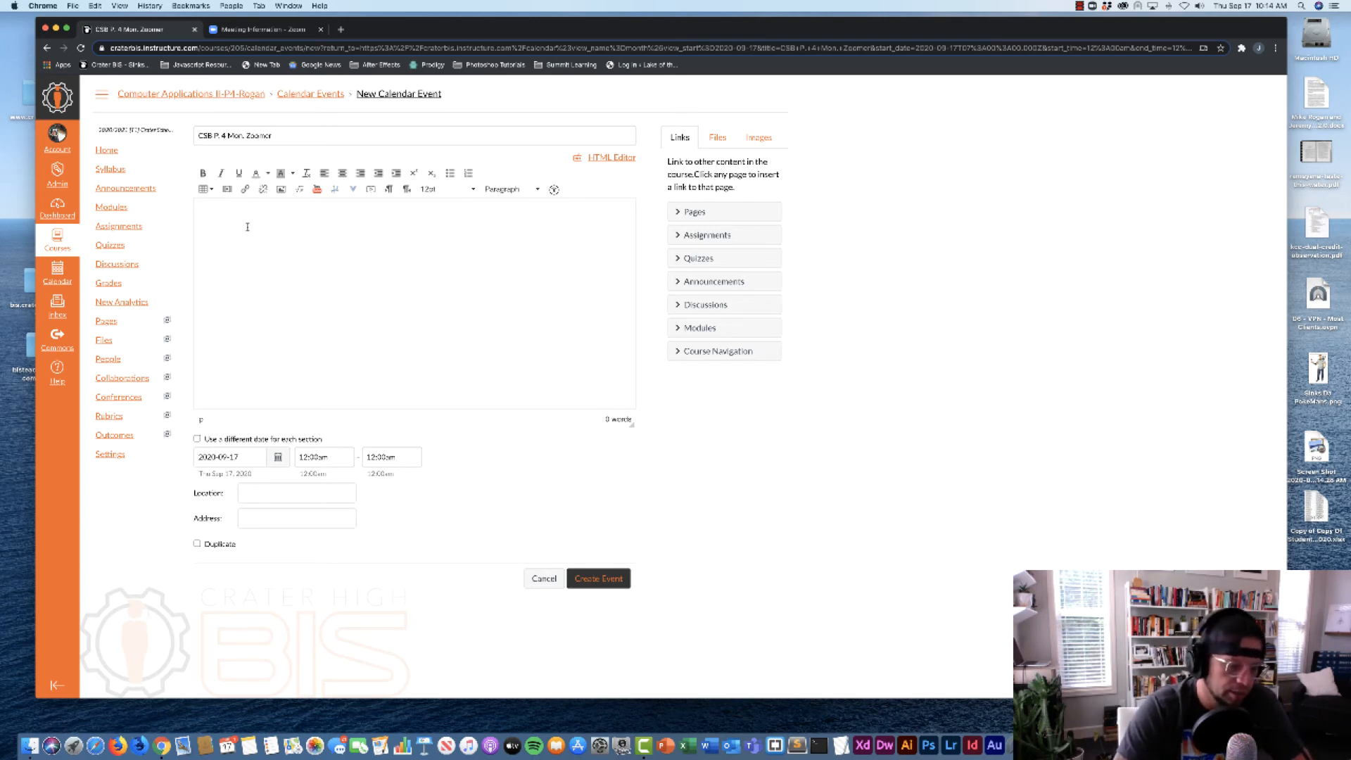
key(super+v)
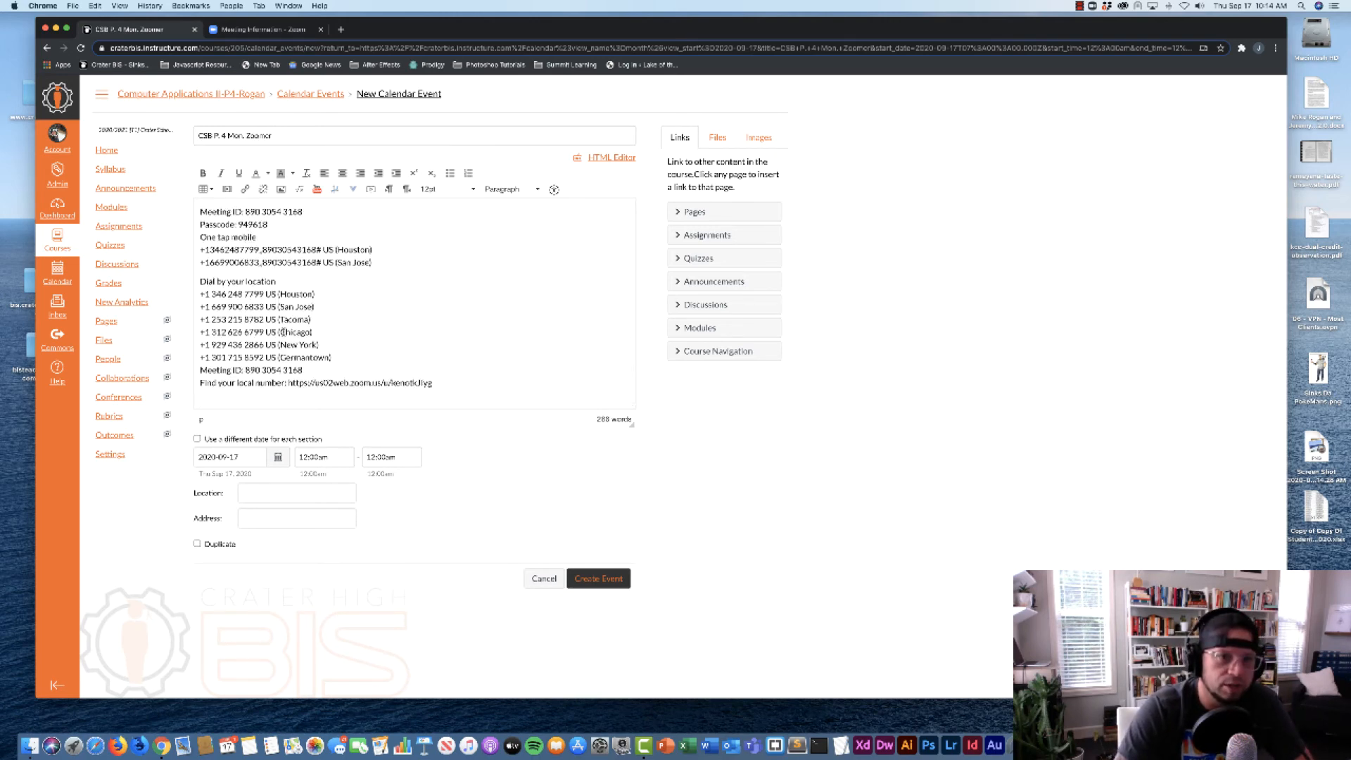
Delete the weekly recurrence line and the list of occurrence dates from the event description
scroll(476, 346, up, 5)
drag(475, 346, 191, 260)
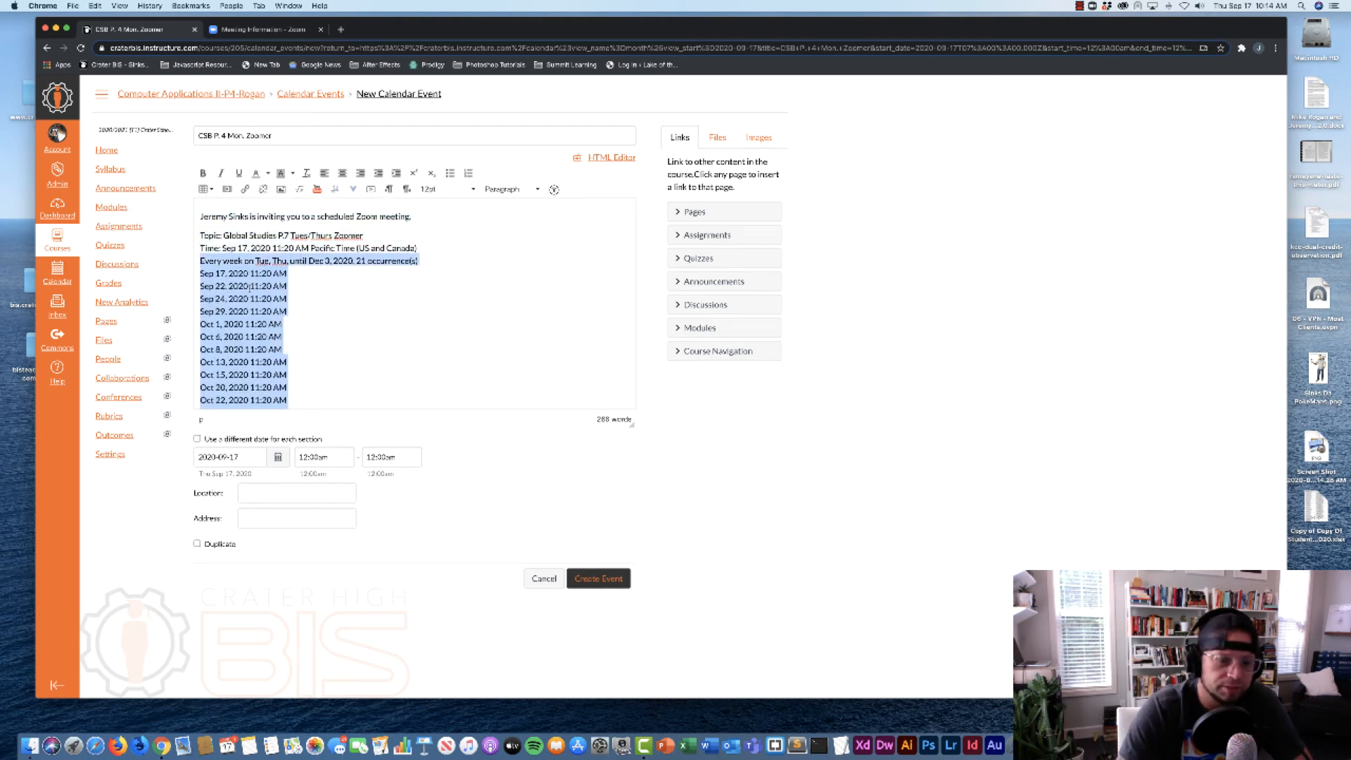
key(BackSpace)
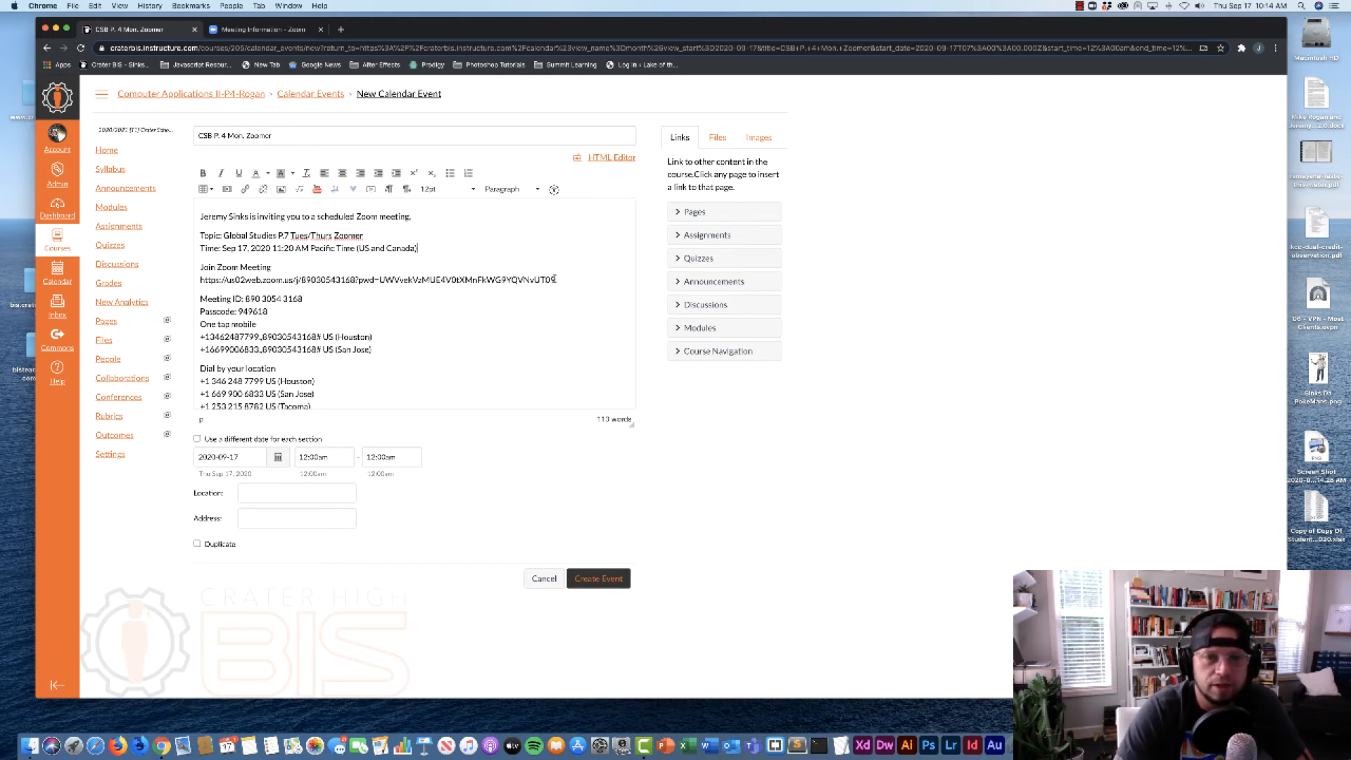
Turn the plain-text Join Zoom Meeting address in the description into a link to that same URL
drag(556, 279, 201, 279)
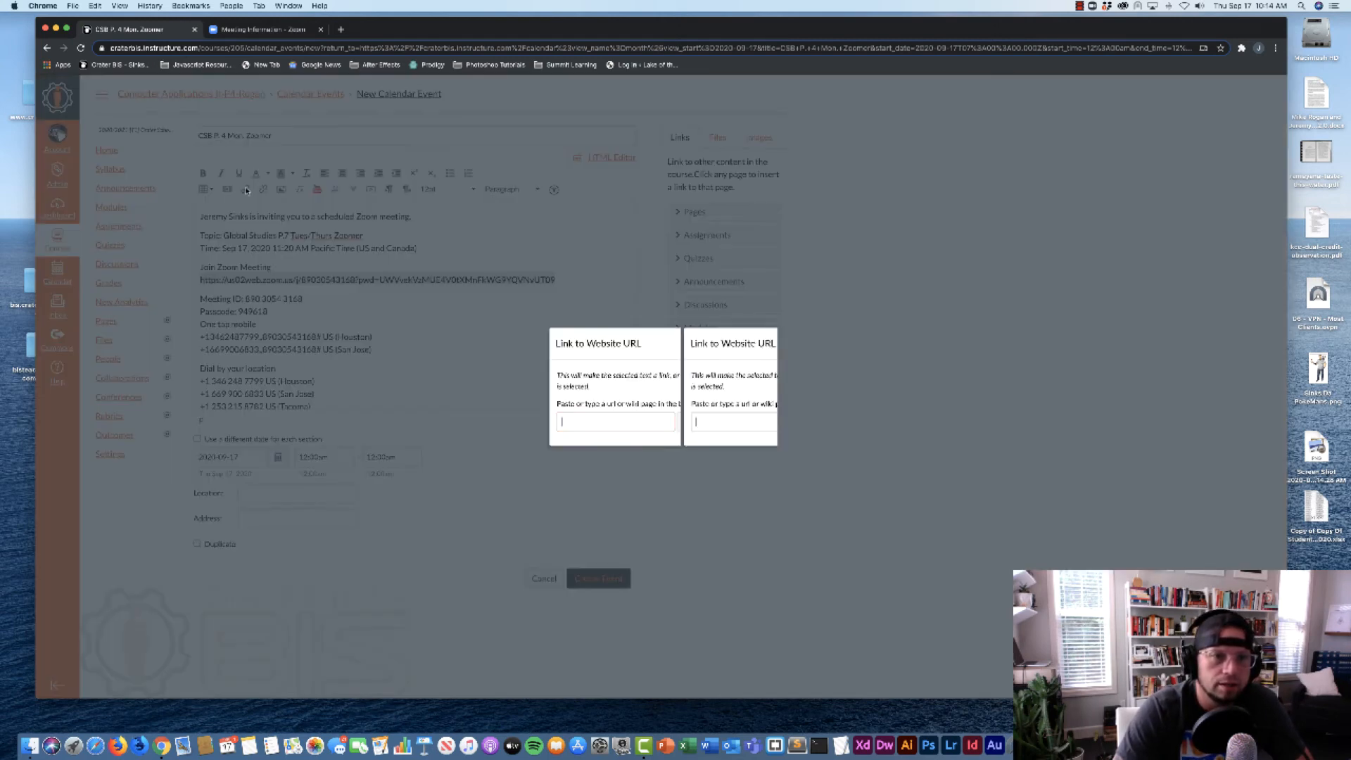
click(245, 189)
click(615, 421)
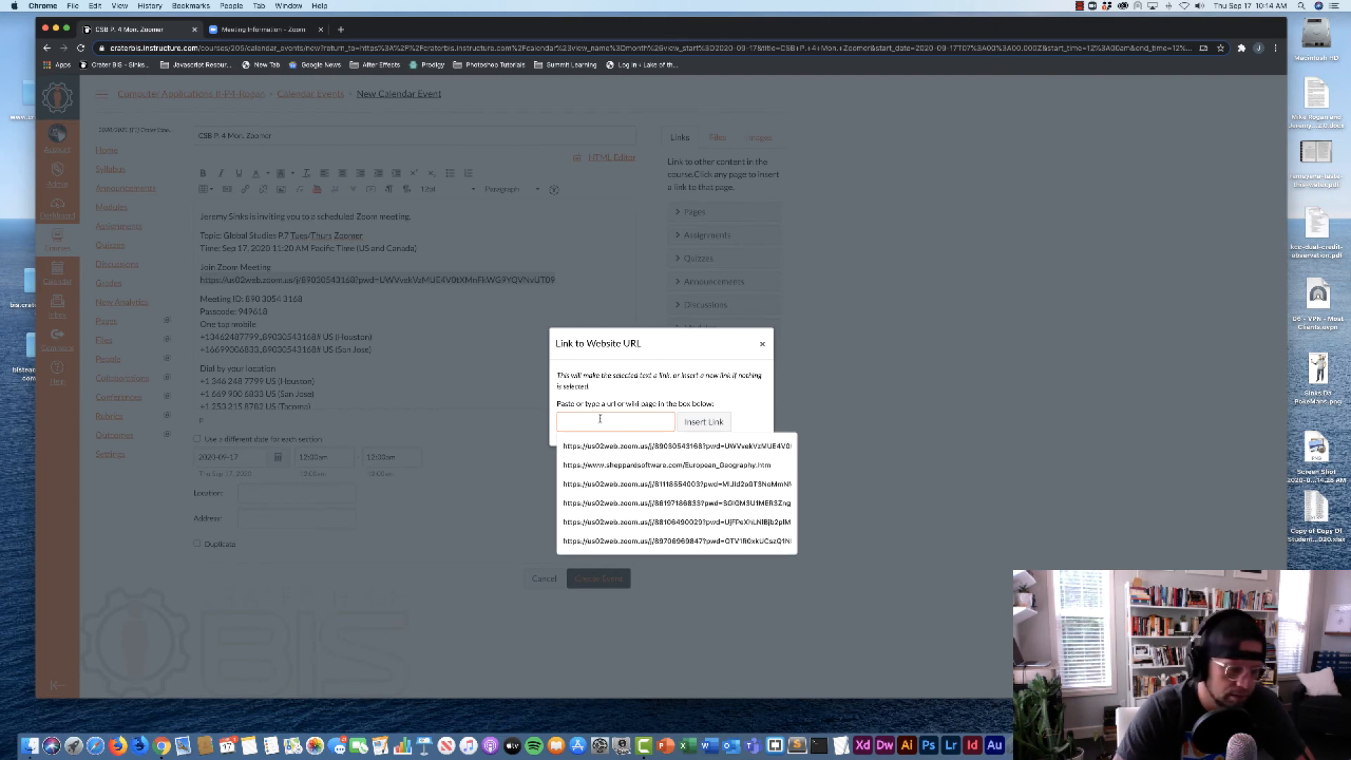
key(super+v)
click(720, 424)
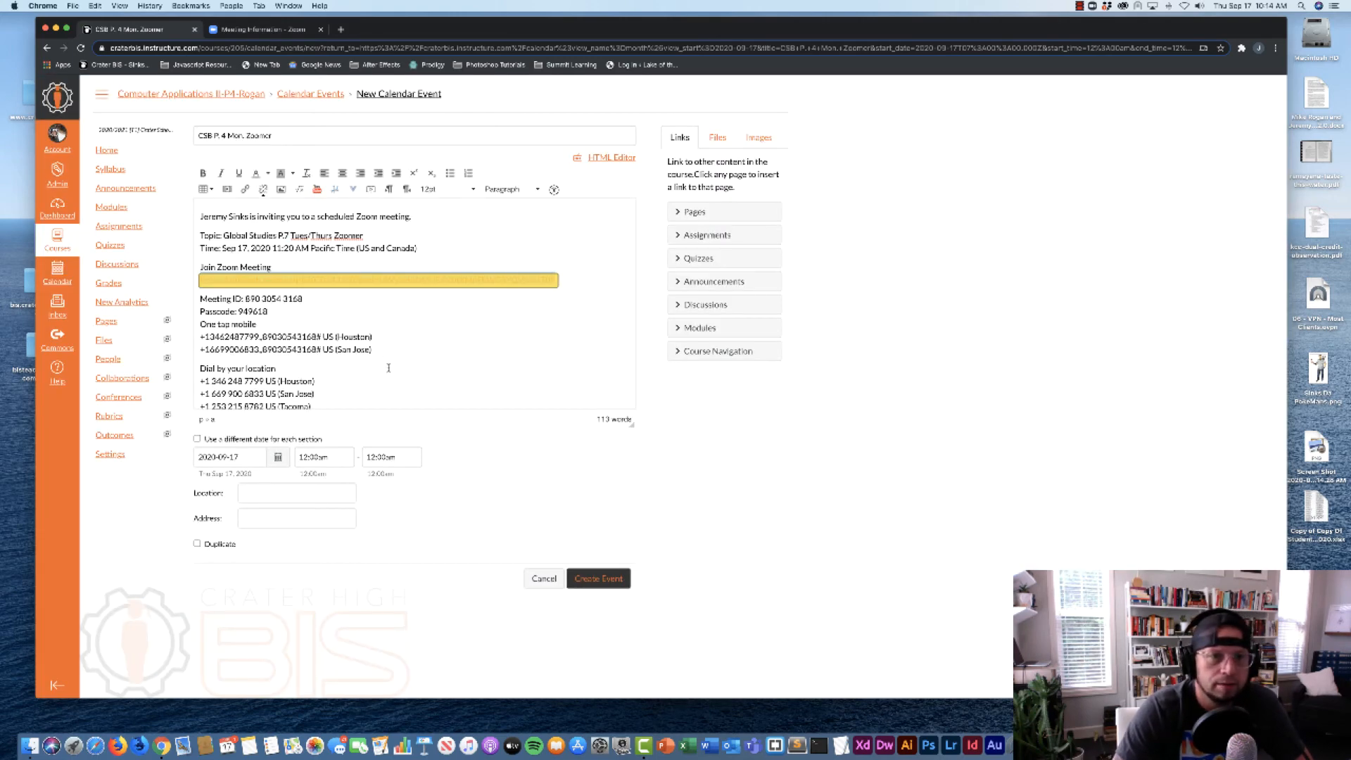
click(364, 310)
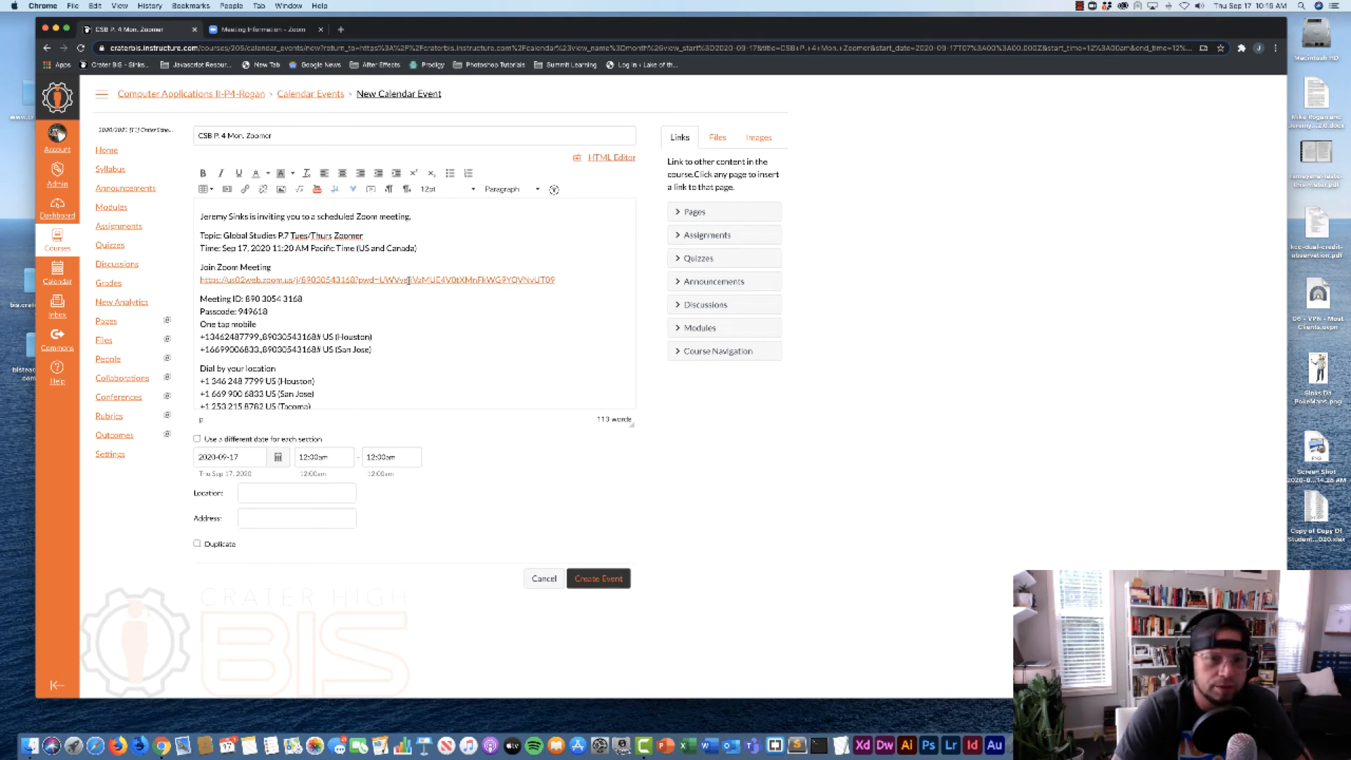
Clear the entire Zoom invitation text from the calendar event's description
scroll(406, 280, down, 3)
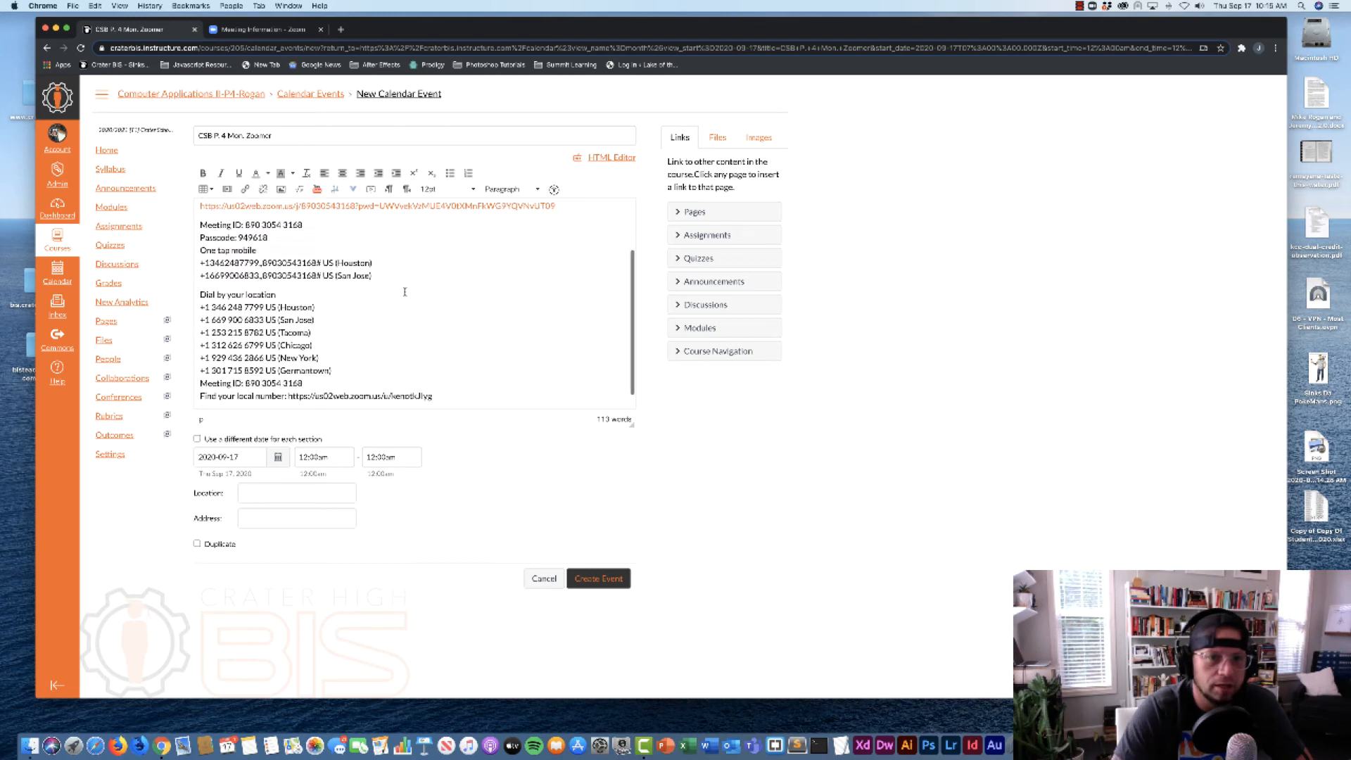
scroll(407, 281, up, 3)
scroll(406, 285, down, 3)
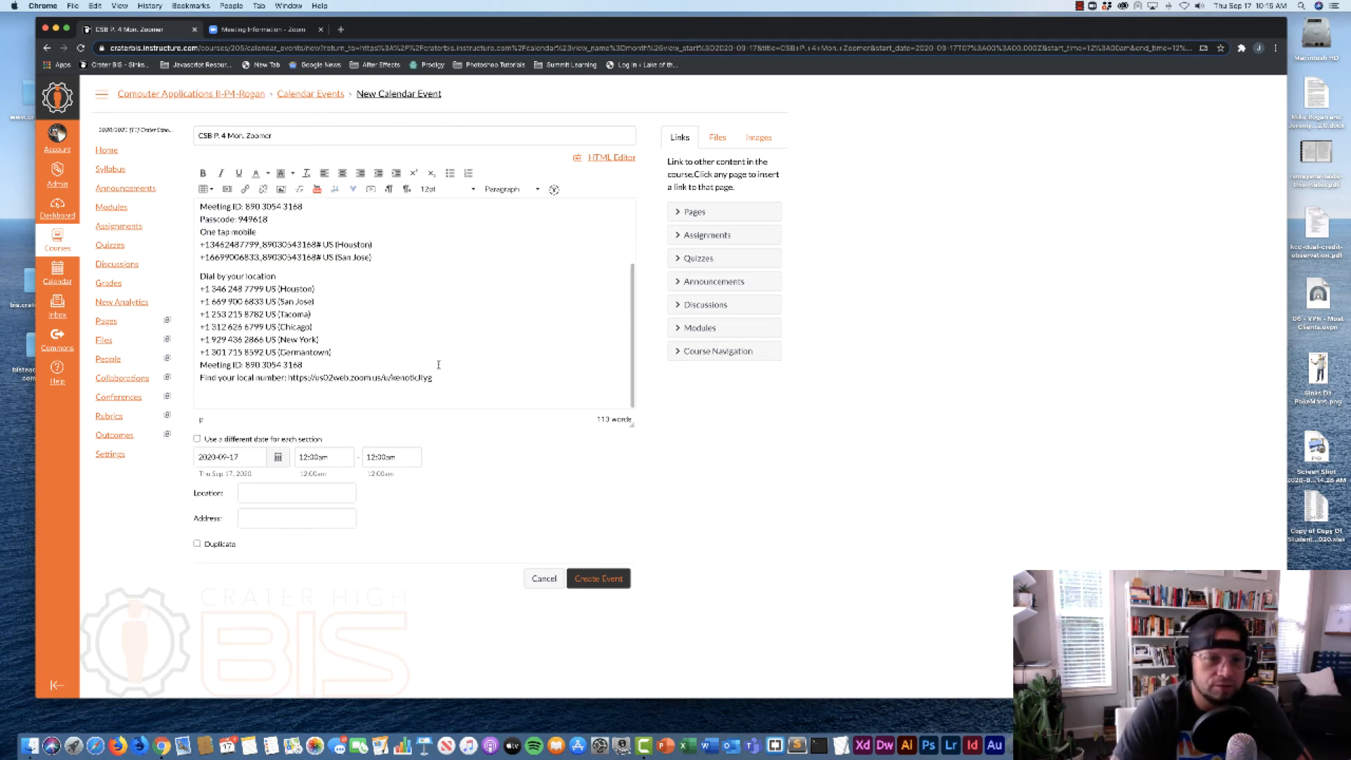
scroll(406, 288, up, 3)
scroll(451, 370, down, 3)
click(451, 392)
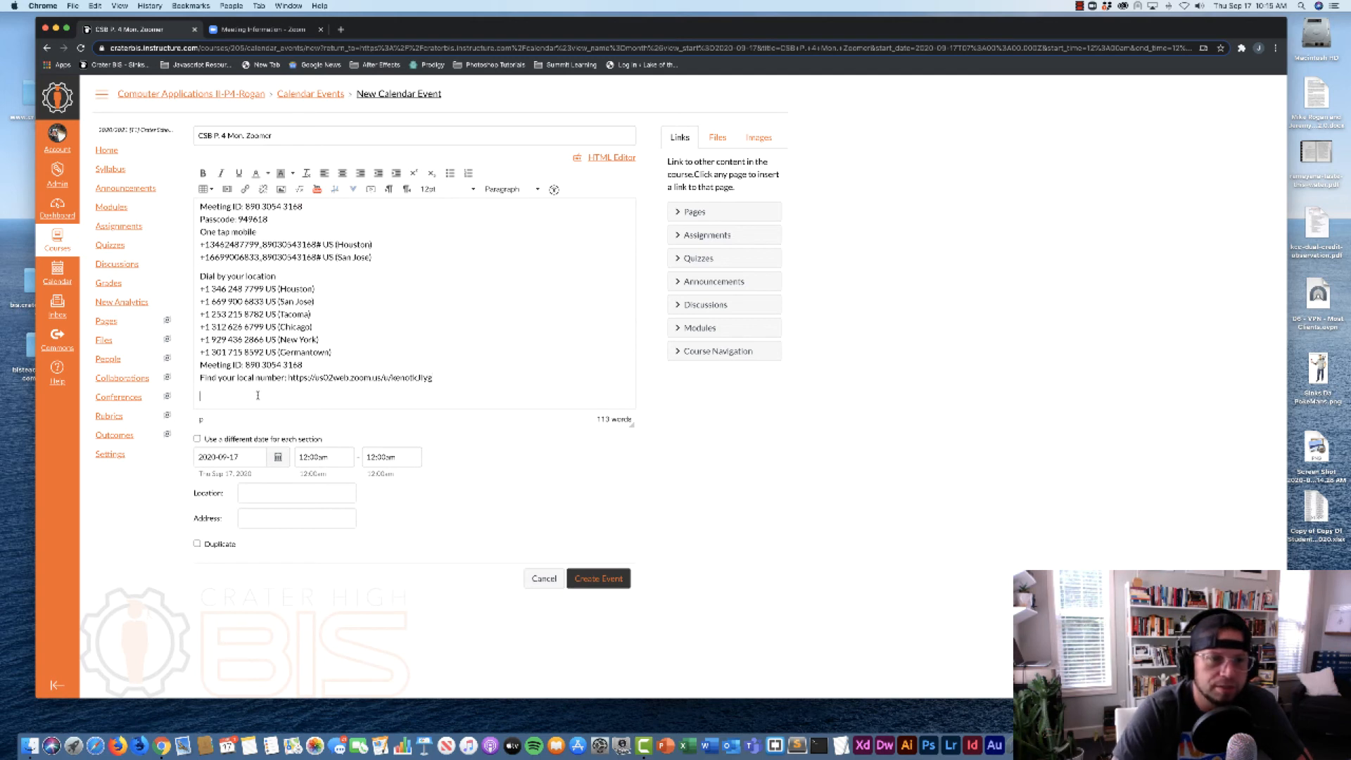
key(super+a)
scroll(239, 296, up, 5)
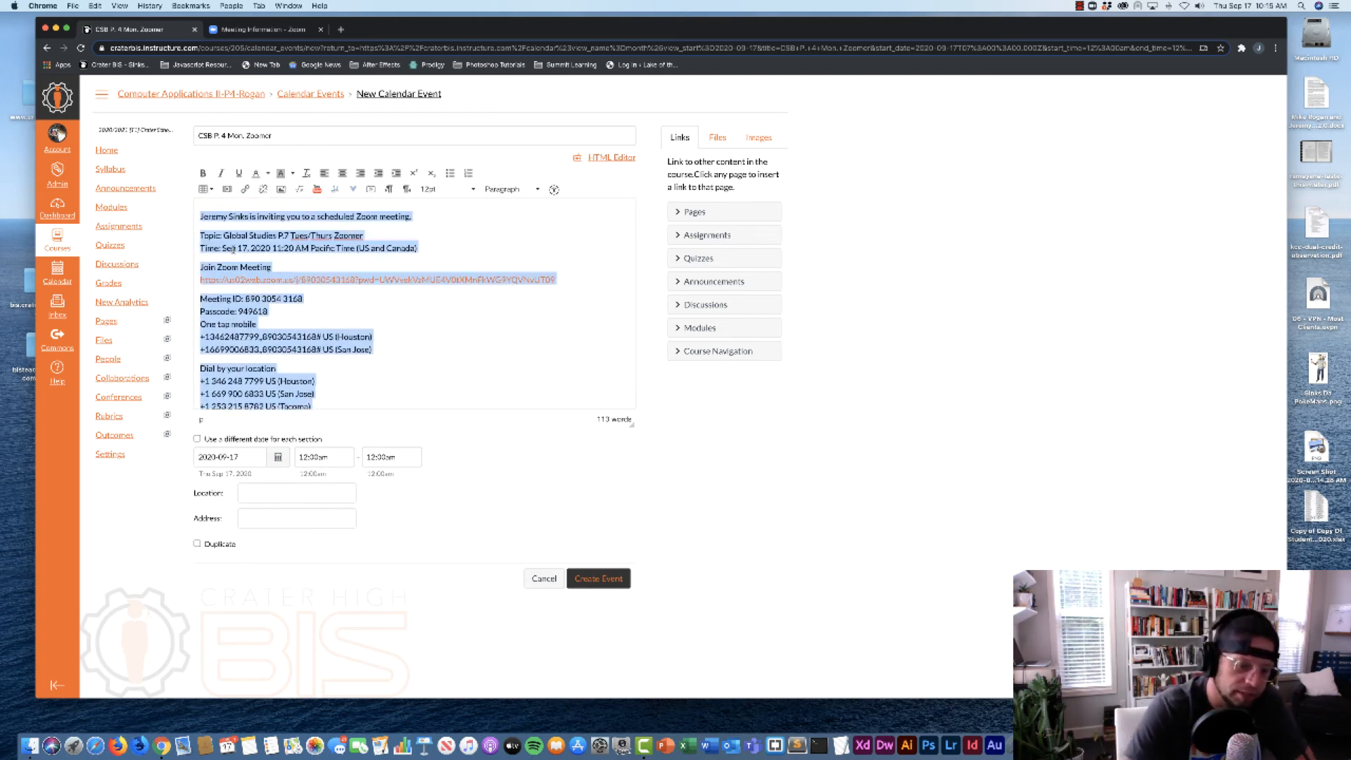
key(BackSpace)
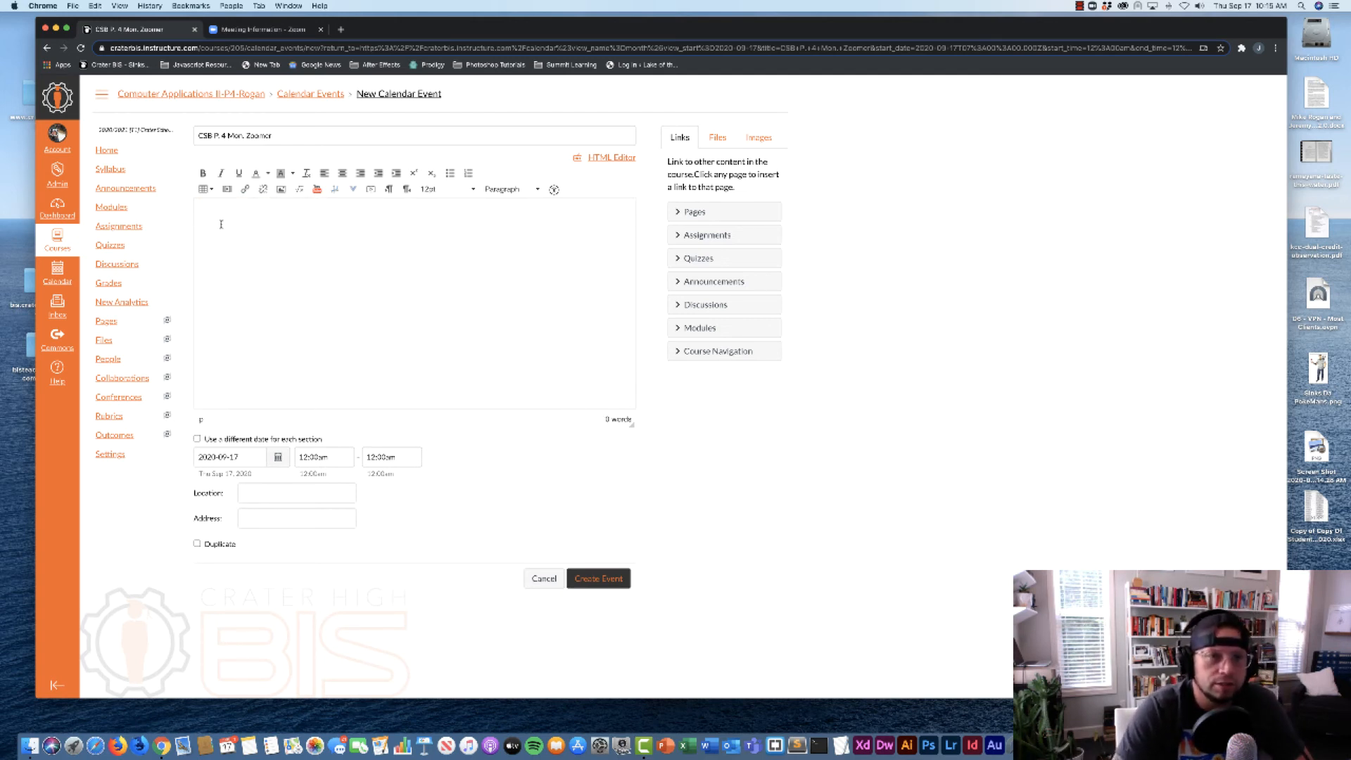
Start inserting an image into the description and look through the course_image and template-images course folders for a Zoom logo
click(280, 191)
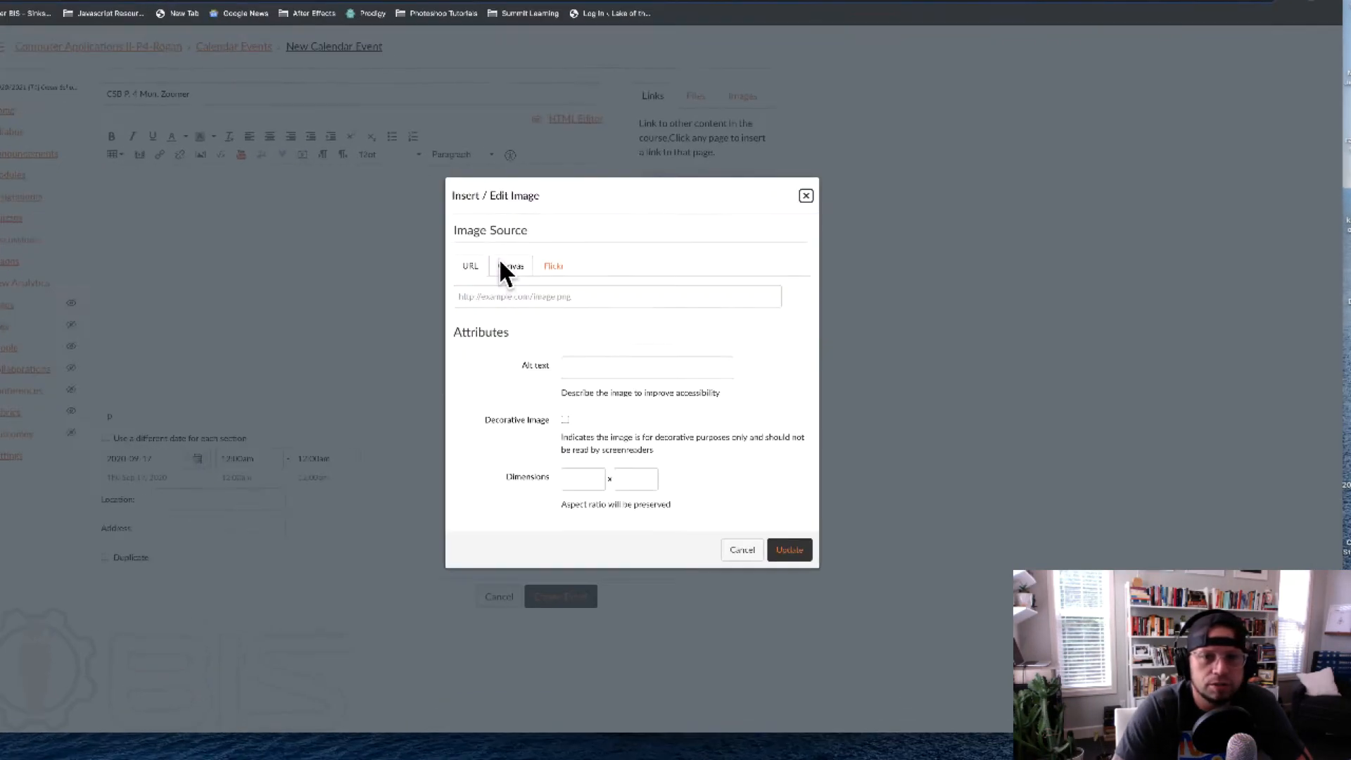
click(549, 279)
click(436, 297)
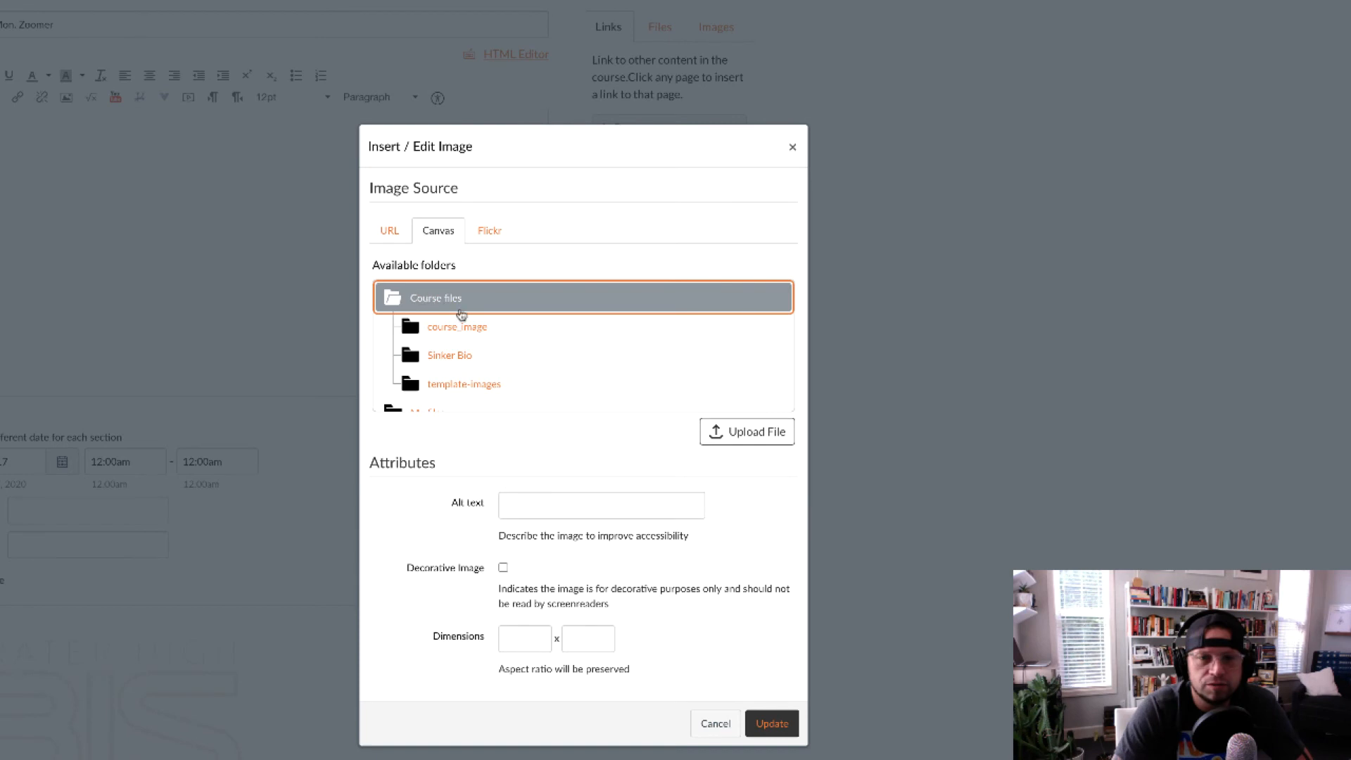
click(453, 333)
scroll(536, 356, down, 5)
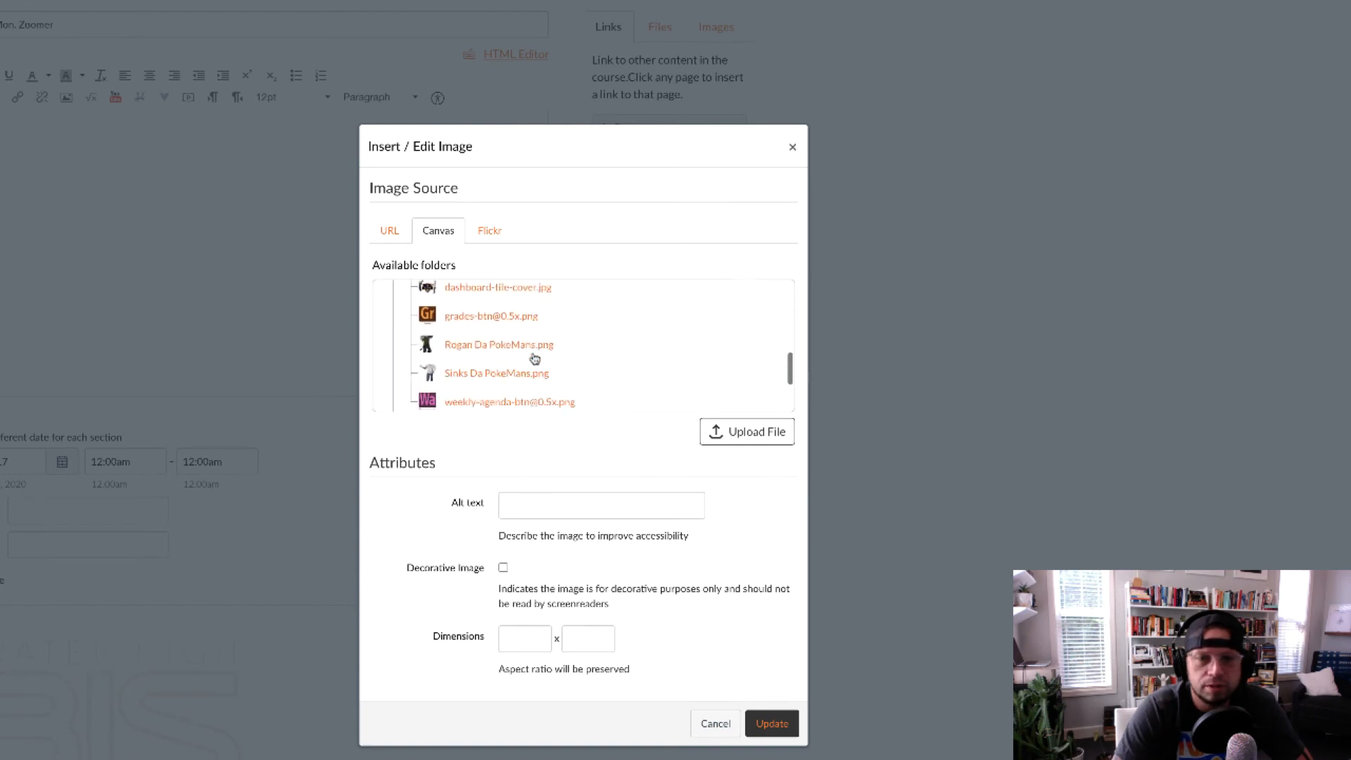
scroll(535, 359, up, 5)
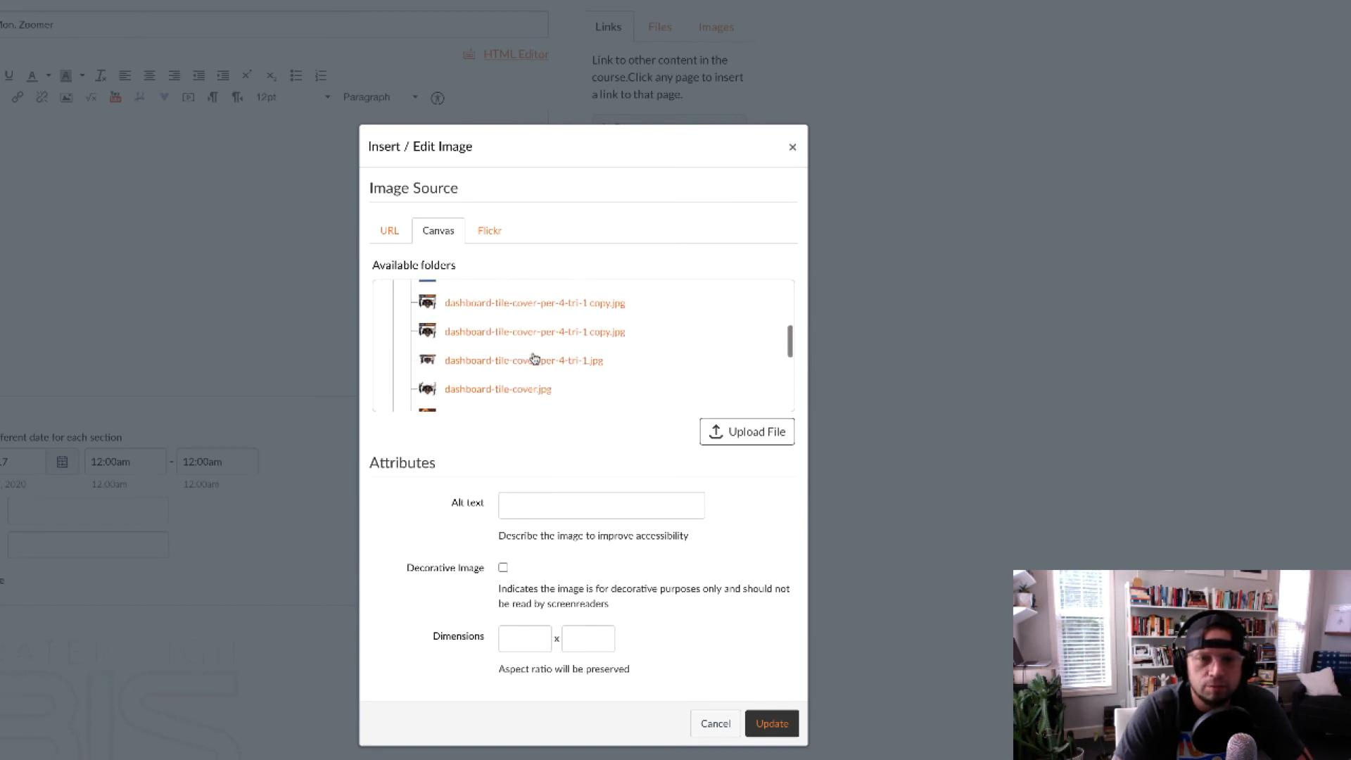
scroll(535, 359, down, 3)
scroll(535, 359, down, 1)
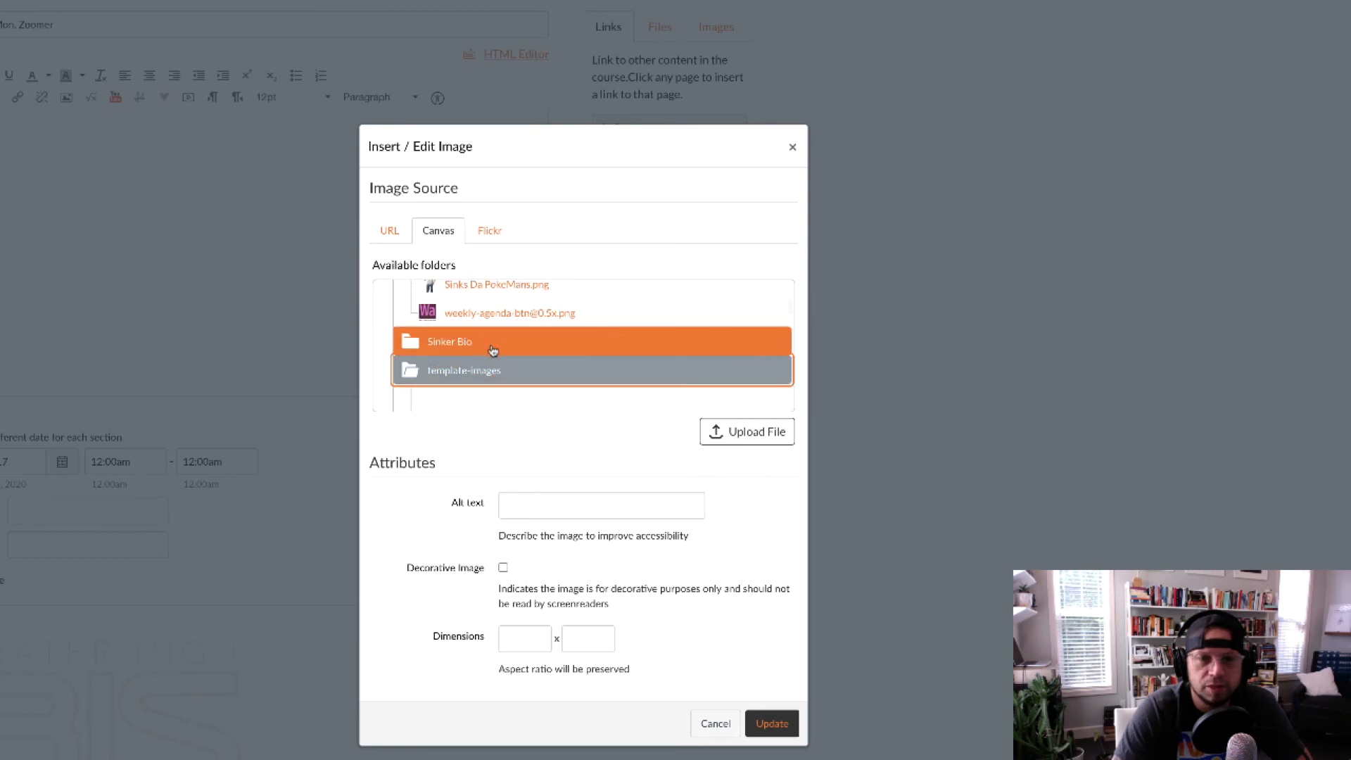
scroll(494, 347, up, 10)
scroll(514, 348, down, 8)
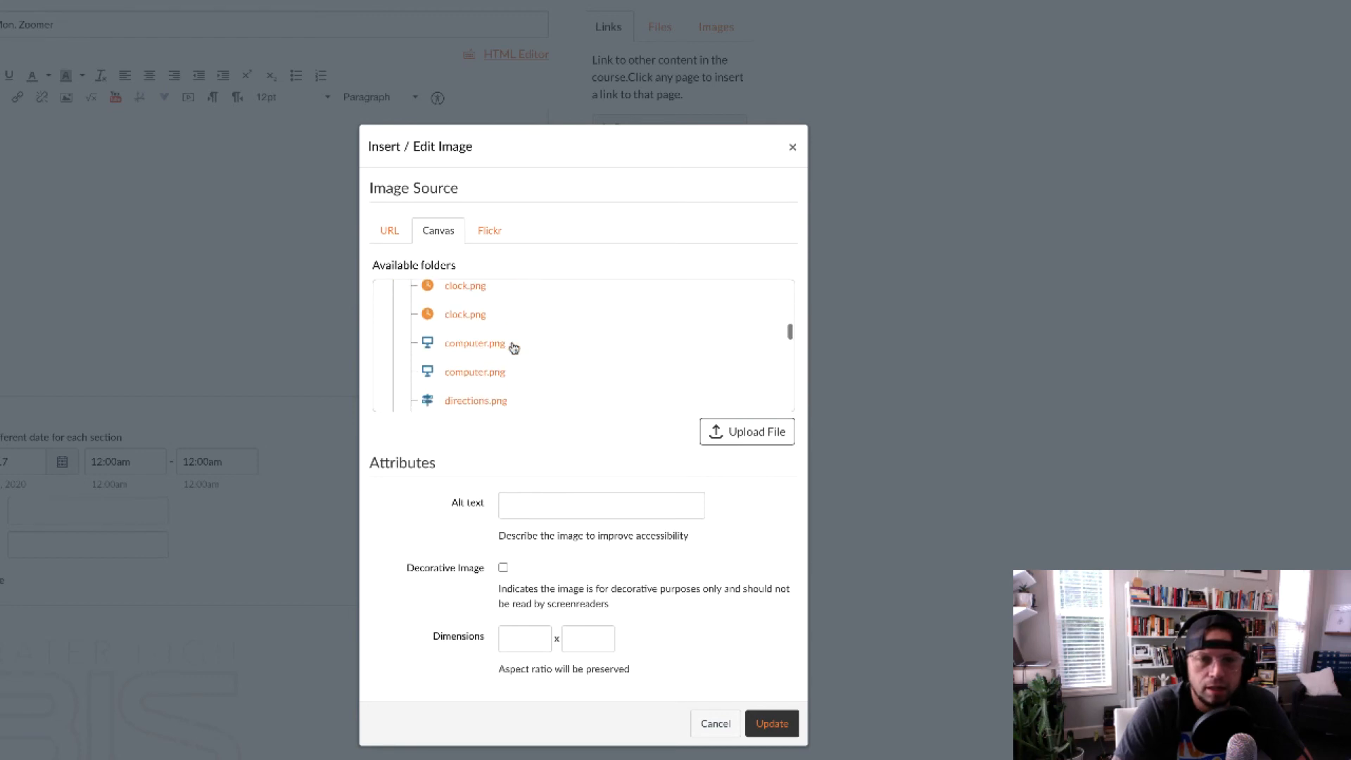
scroll(515, 348, down, 10)
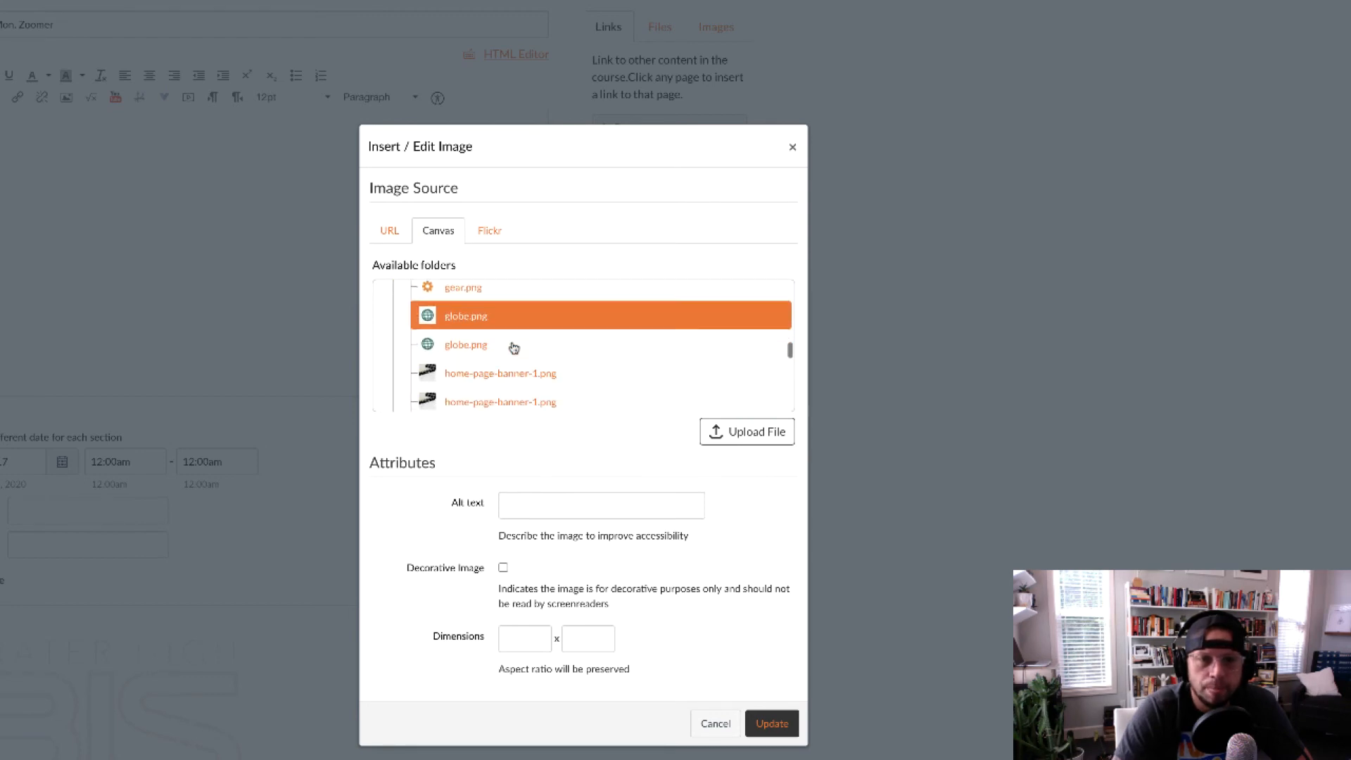
scroll(515, 348, down, 10)
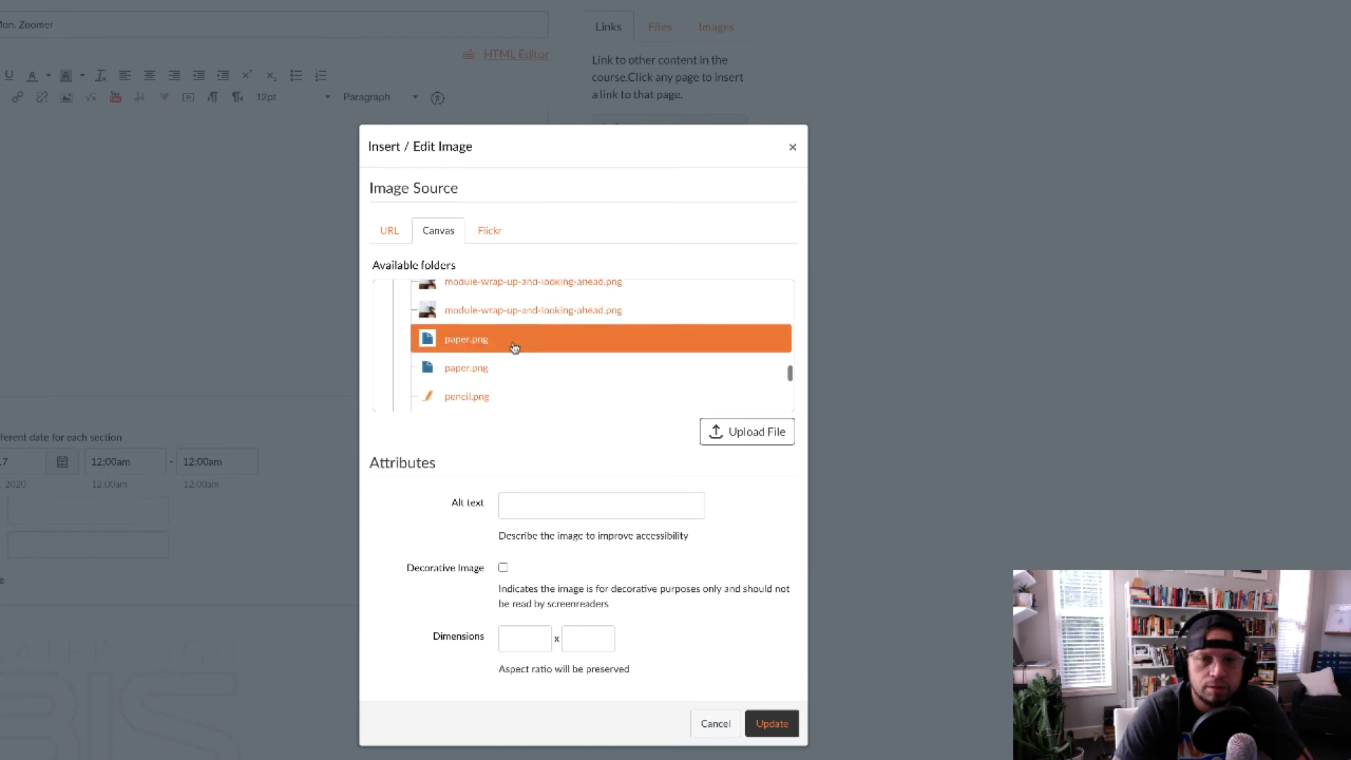
scroll(515, 348, down, 10)
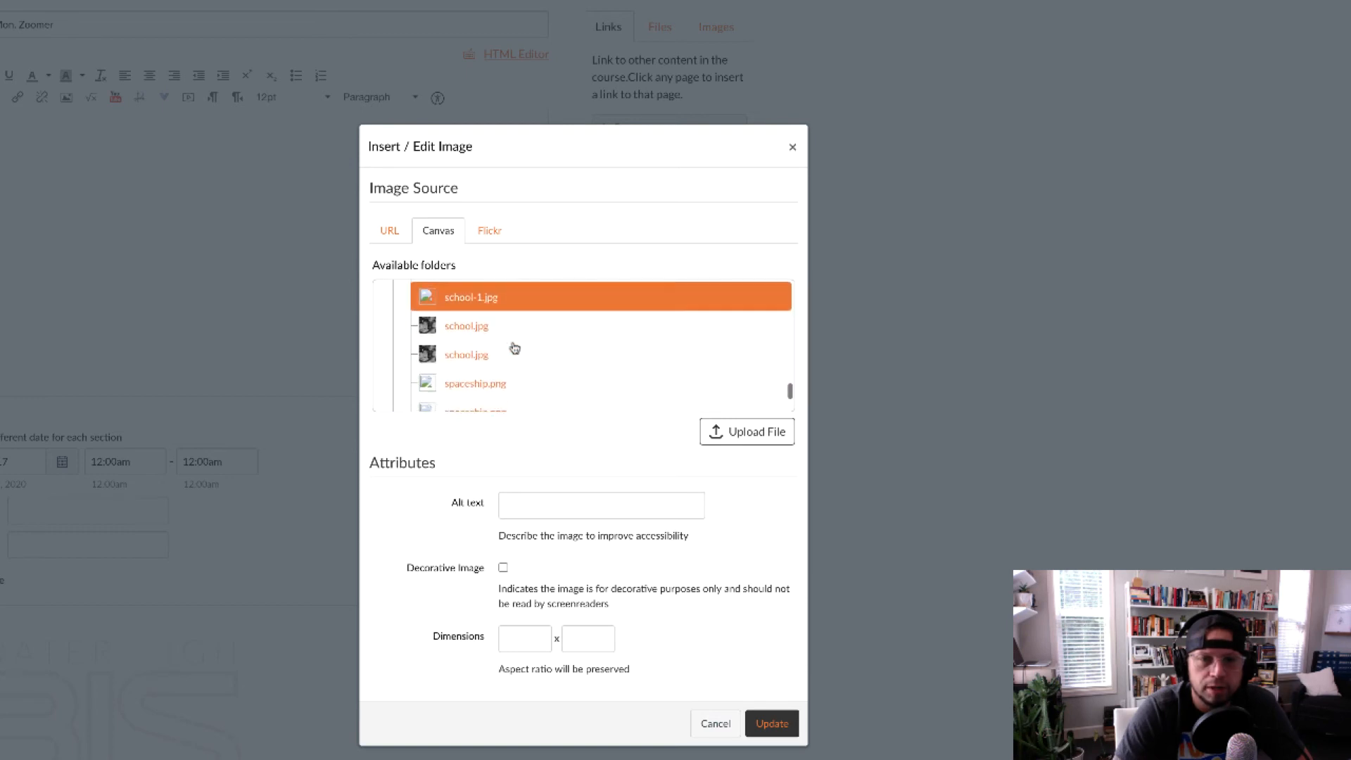
scroll(515, 347, down, 5)
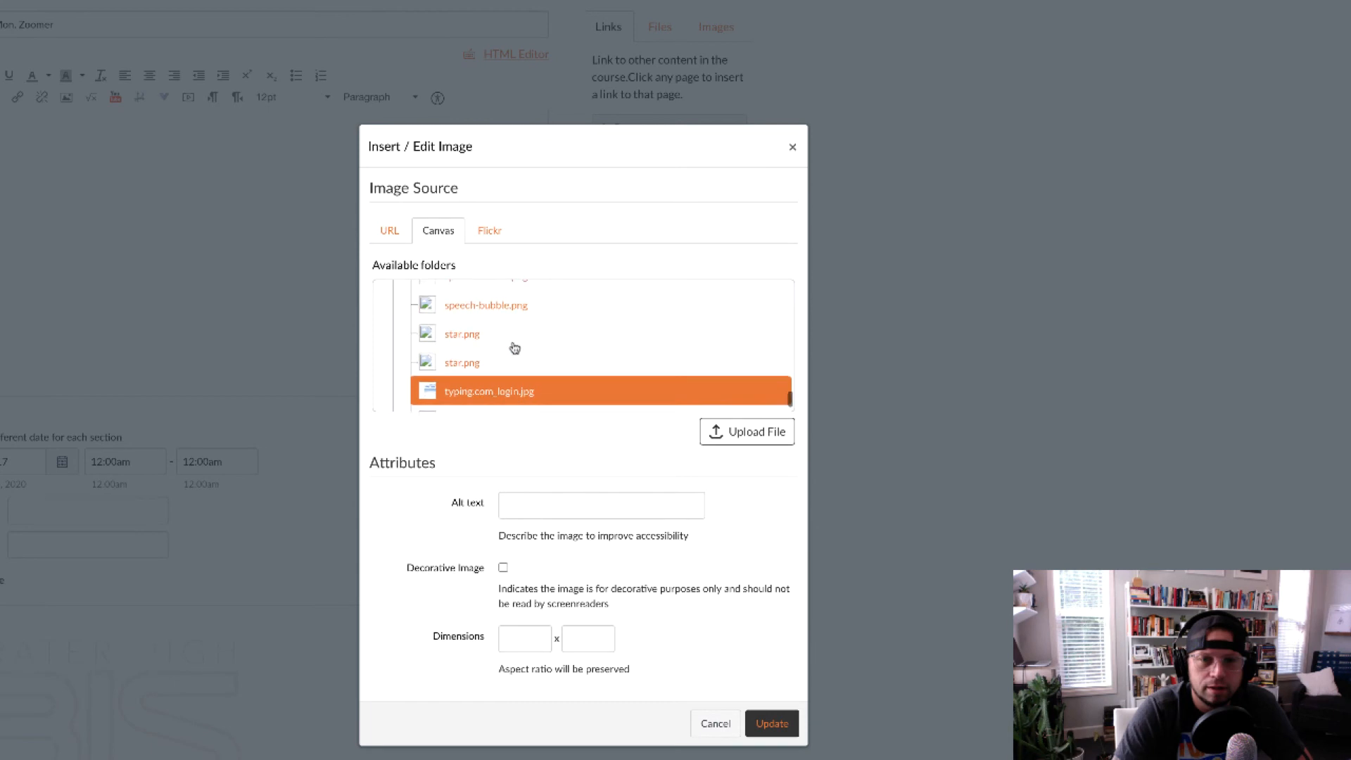
scroll(514, 348, up, 4)
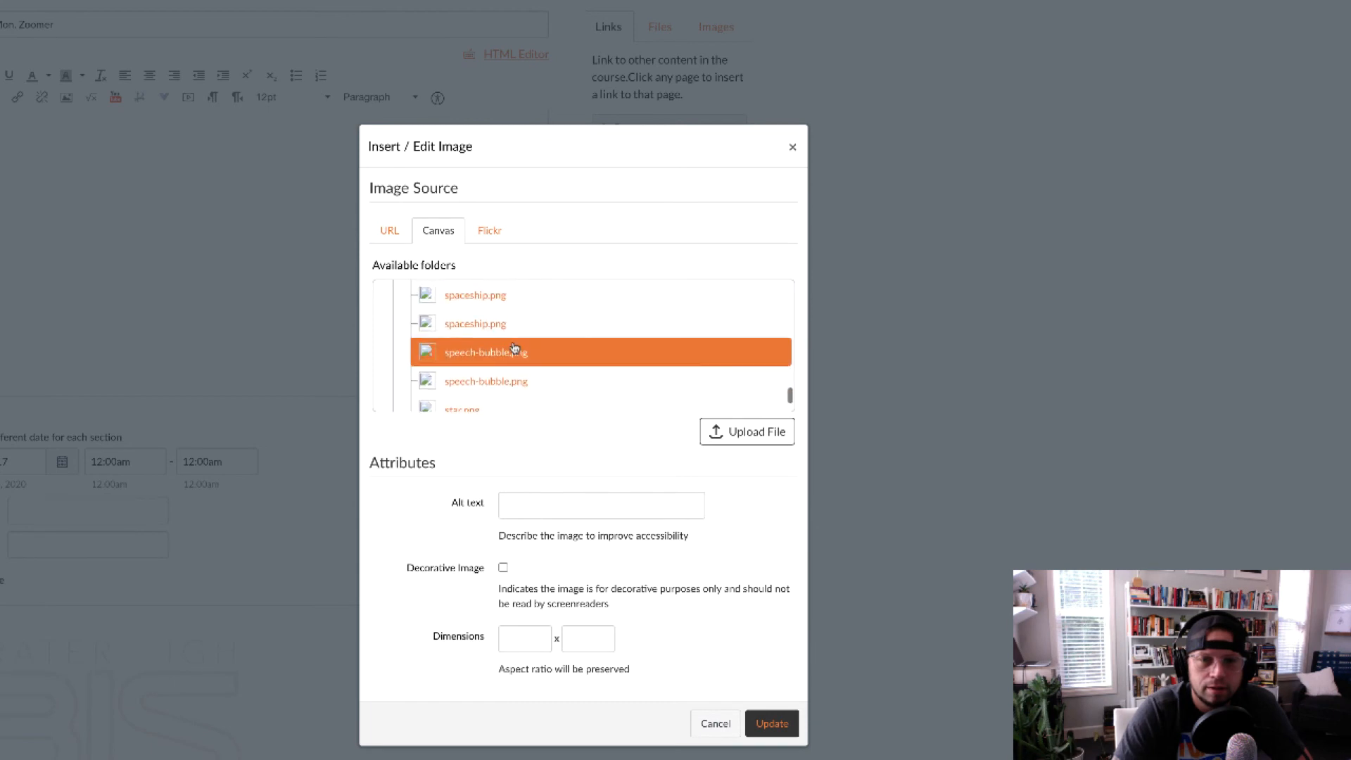
scroll(515, 348, up, 3)
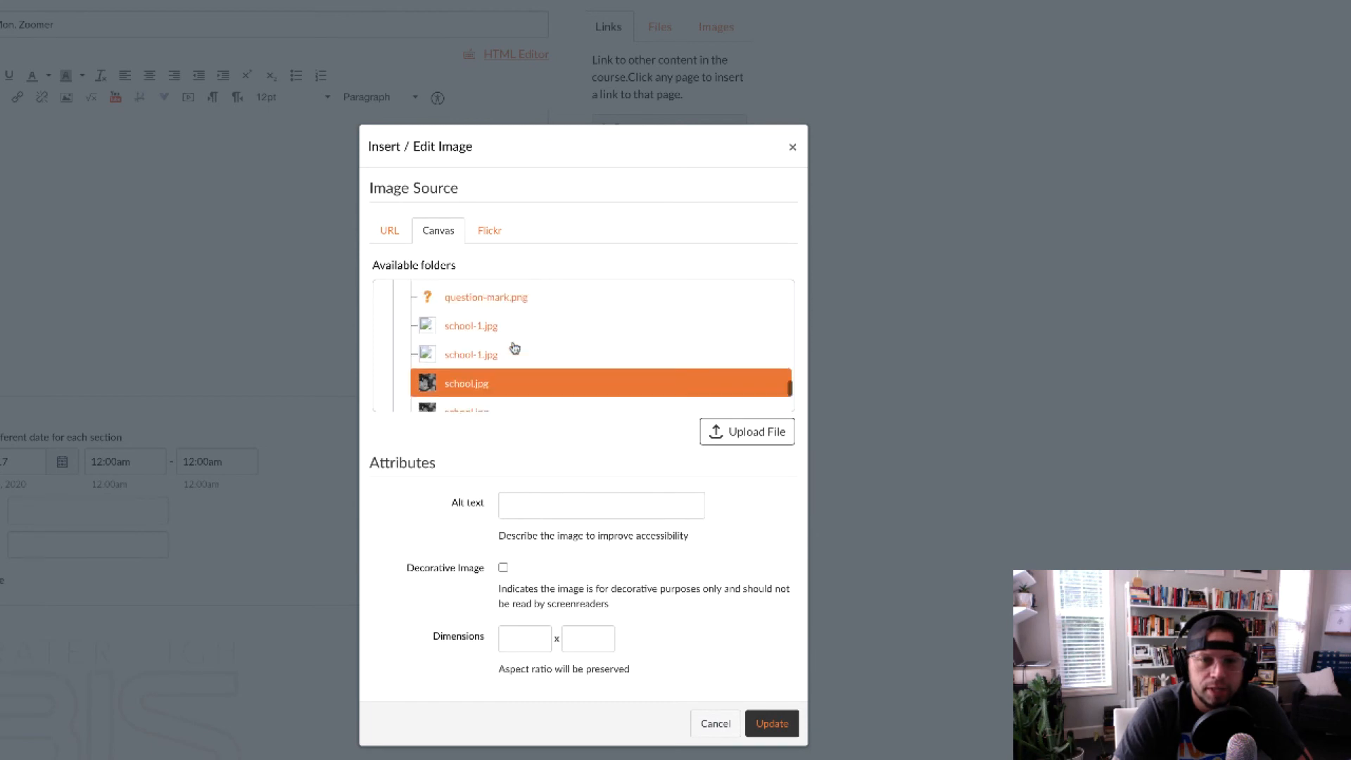
Upload zoom-logo-200.png from the BIS Canvas folder and insert it into the event description
click(754, 433)
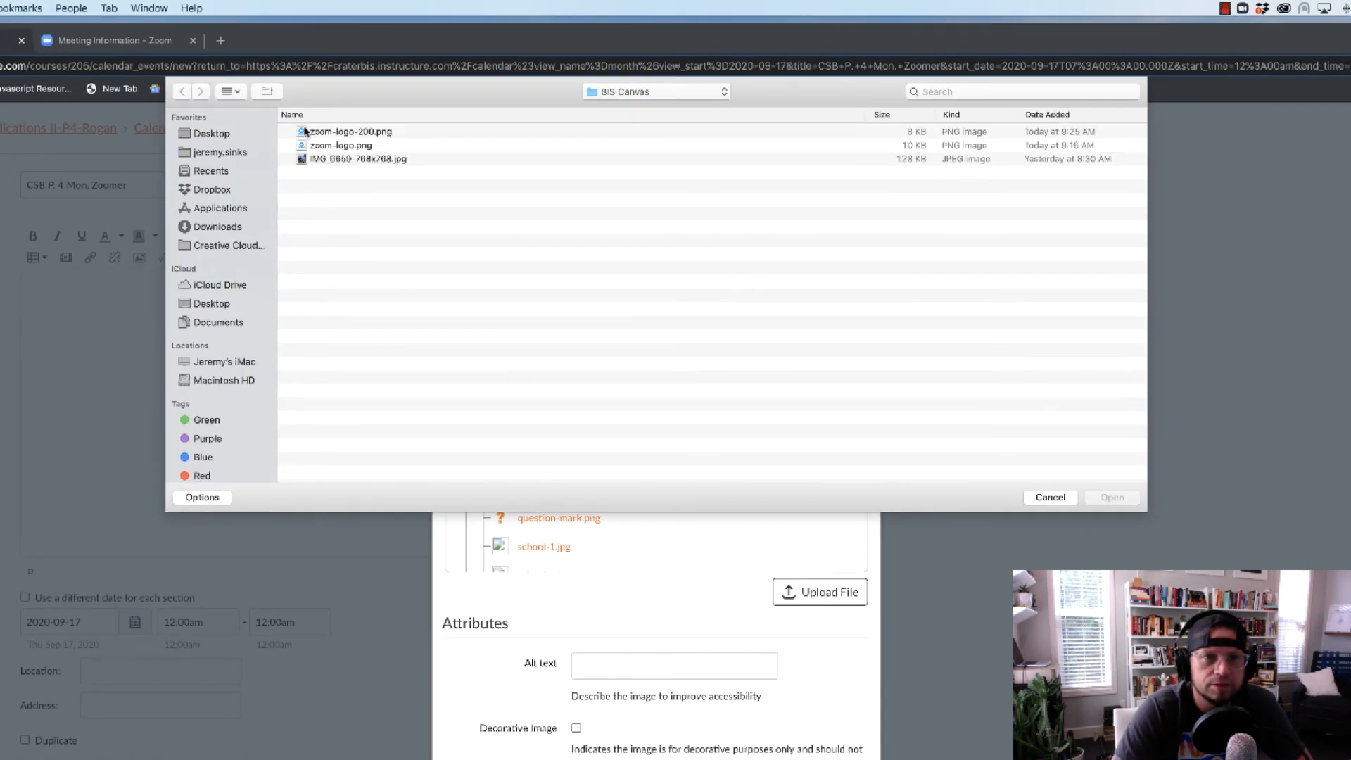
click(299, 133)
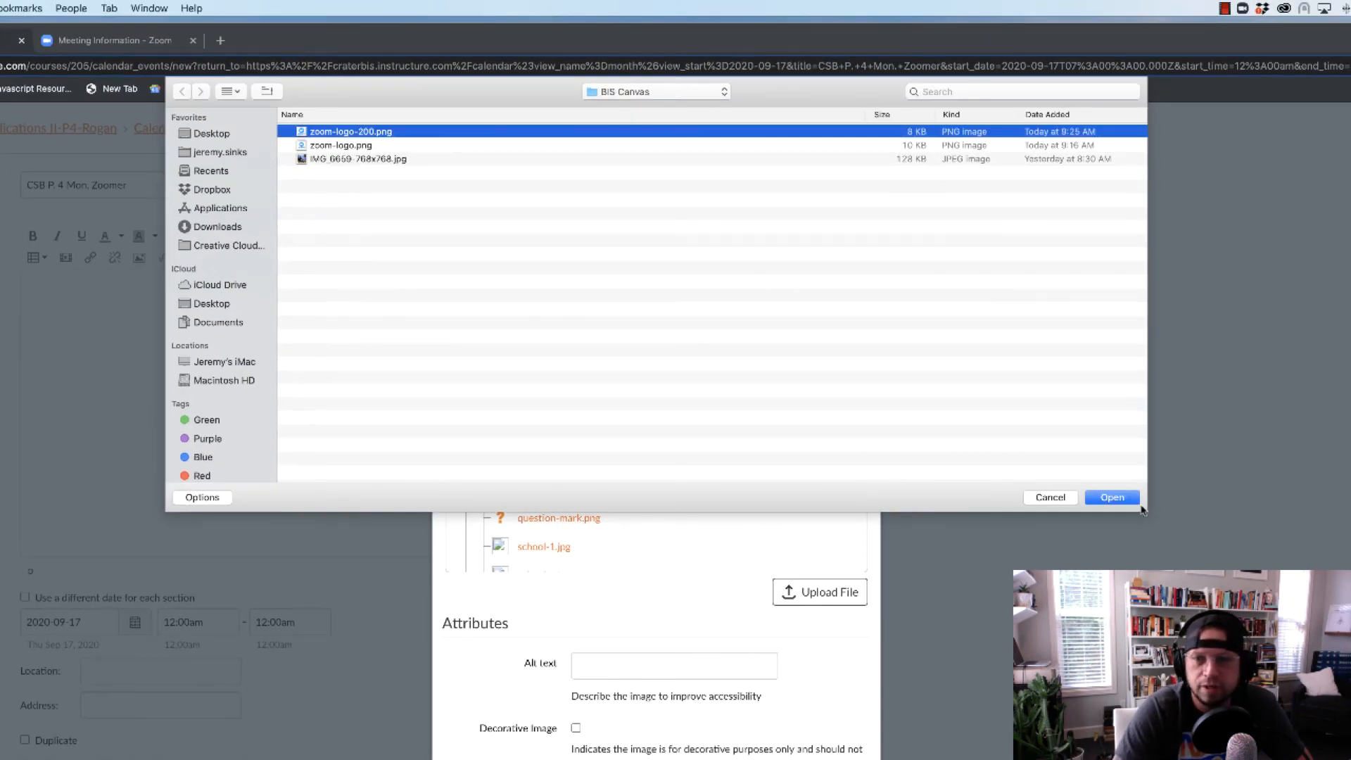
click(1112, 497)
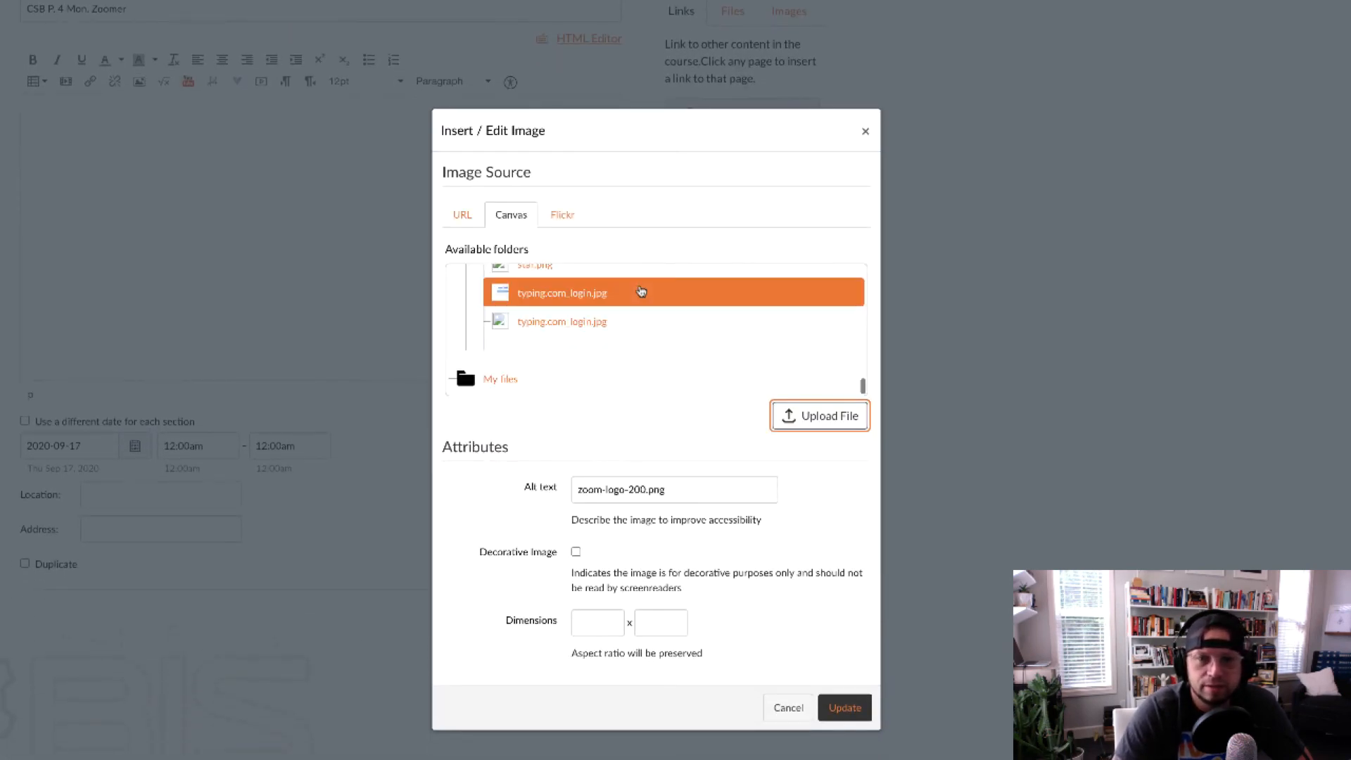
click(847, 708)
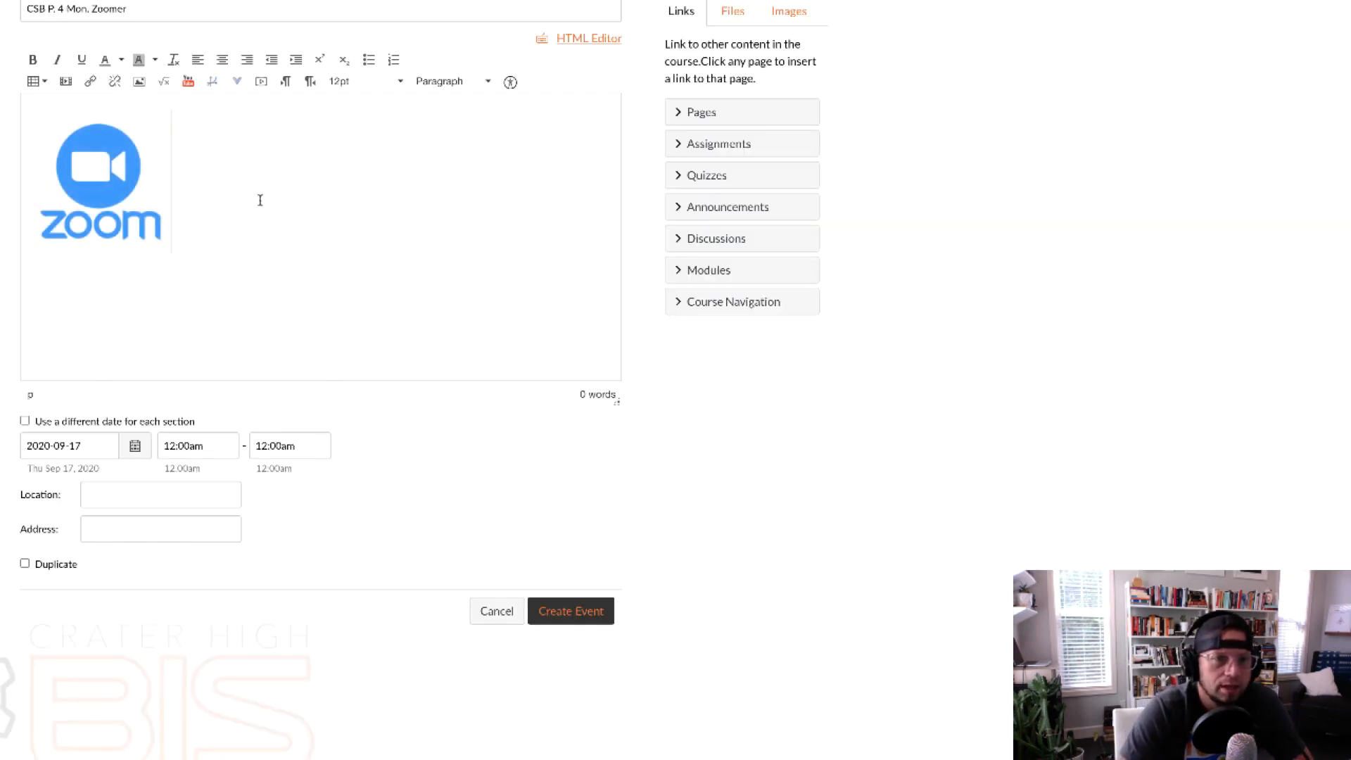
Start a website link on the inserted Zoom logo and copy the Global Studies P.7 Tues/Thurs Zoomer invite link from Zoom
click(113, 187)
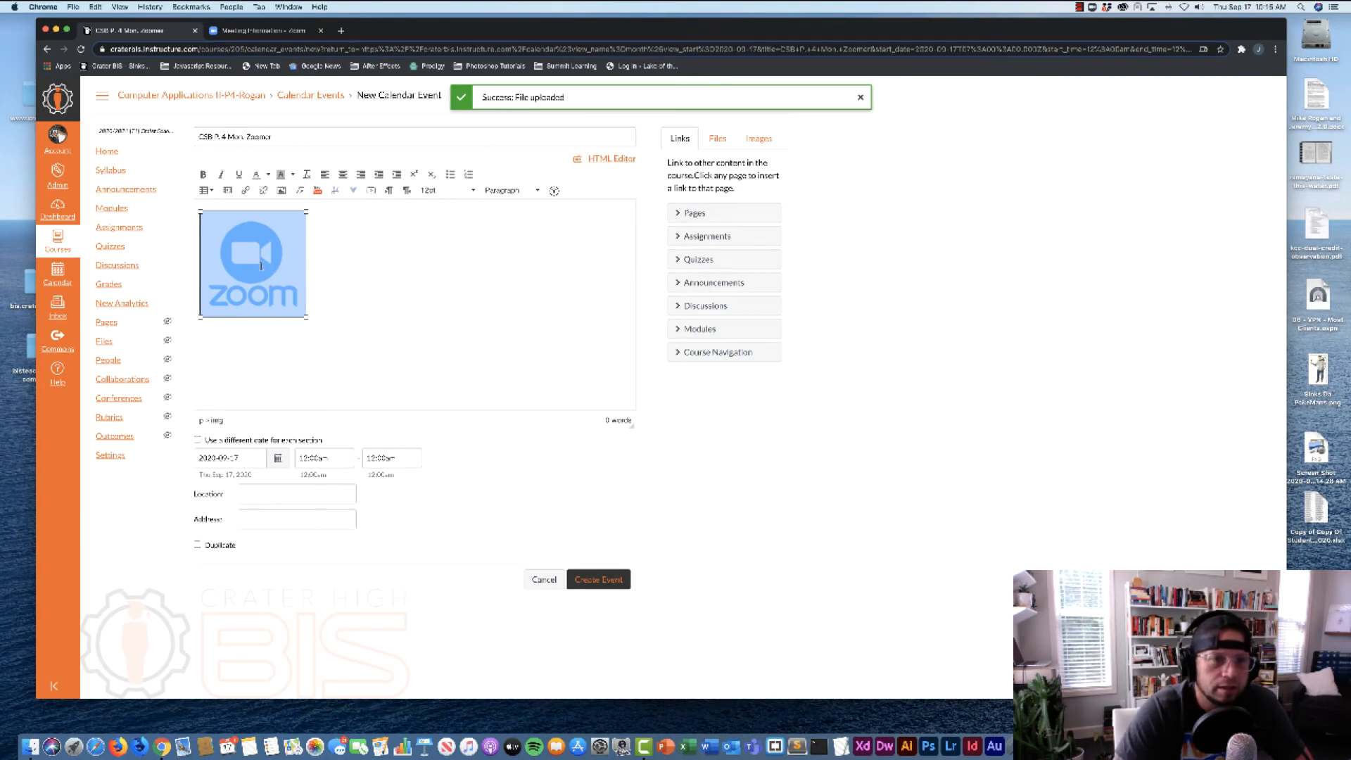
click(246, 190)
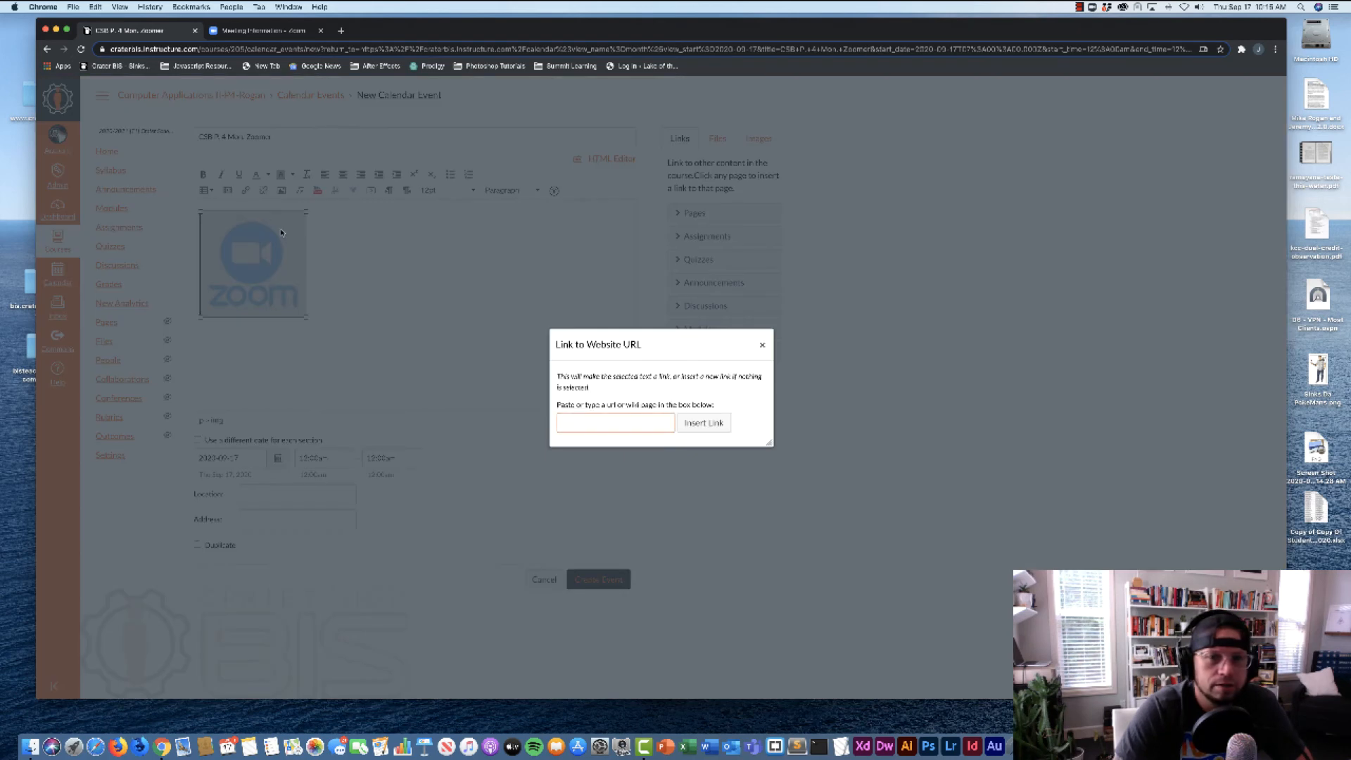
click(291, 31)
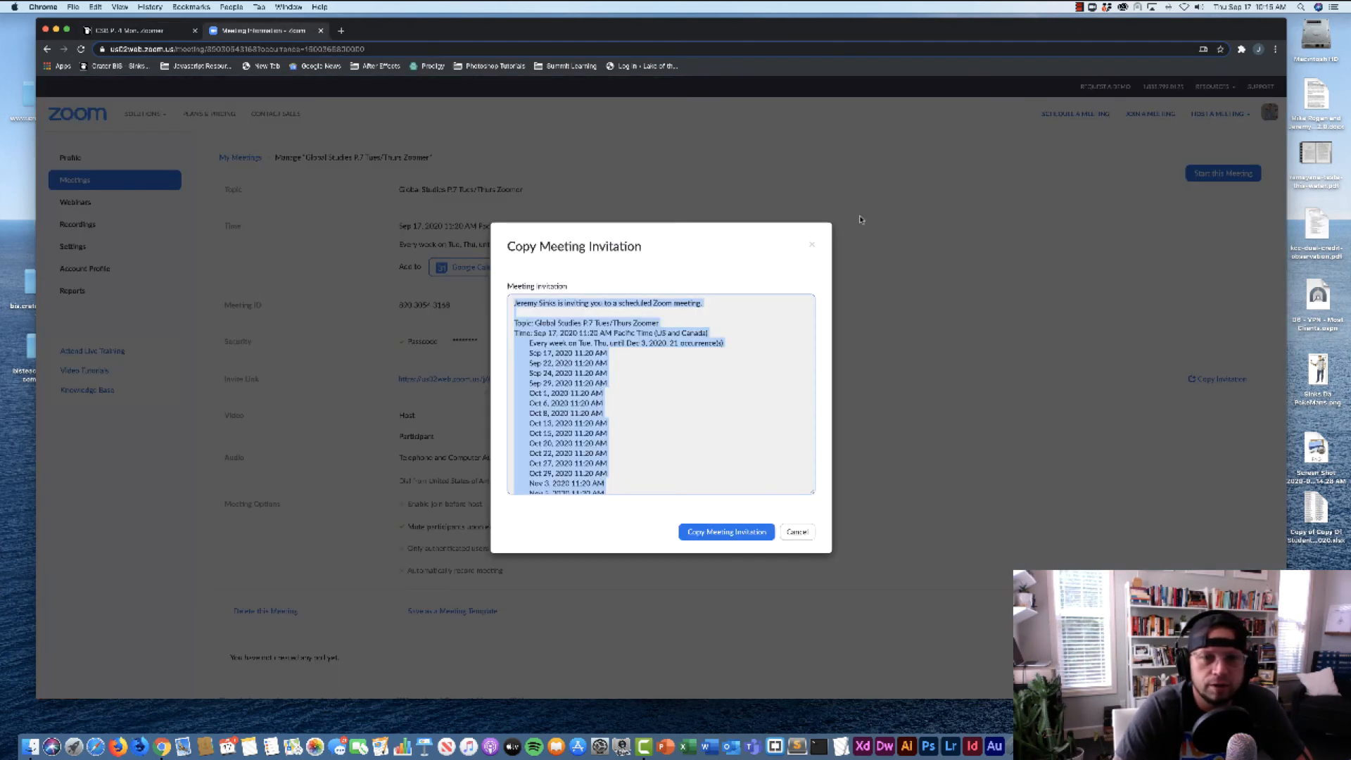
click(797, 531)
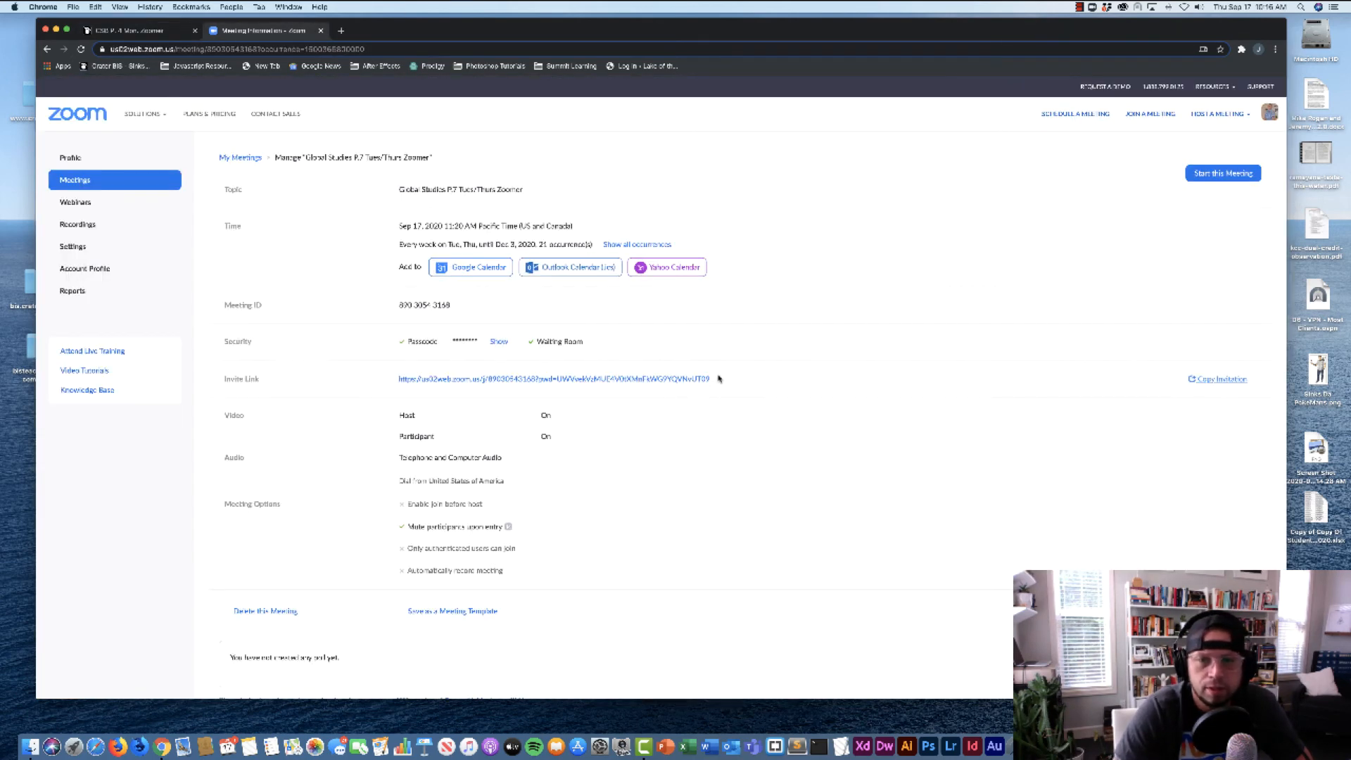
drag(712, 378, 399, 377)
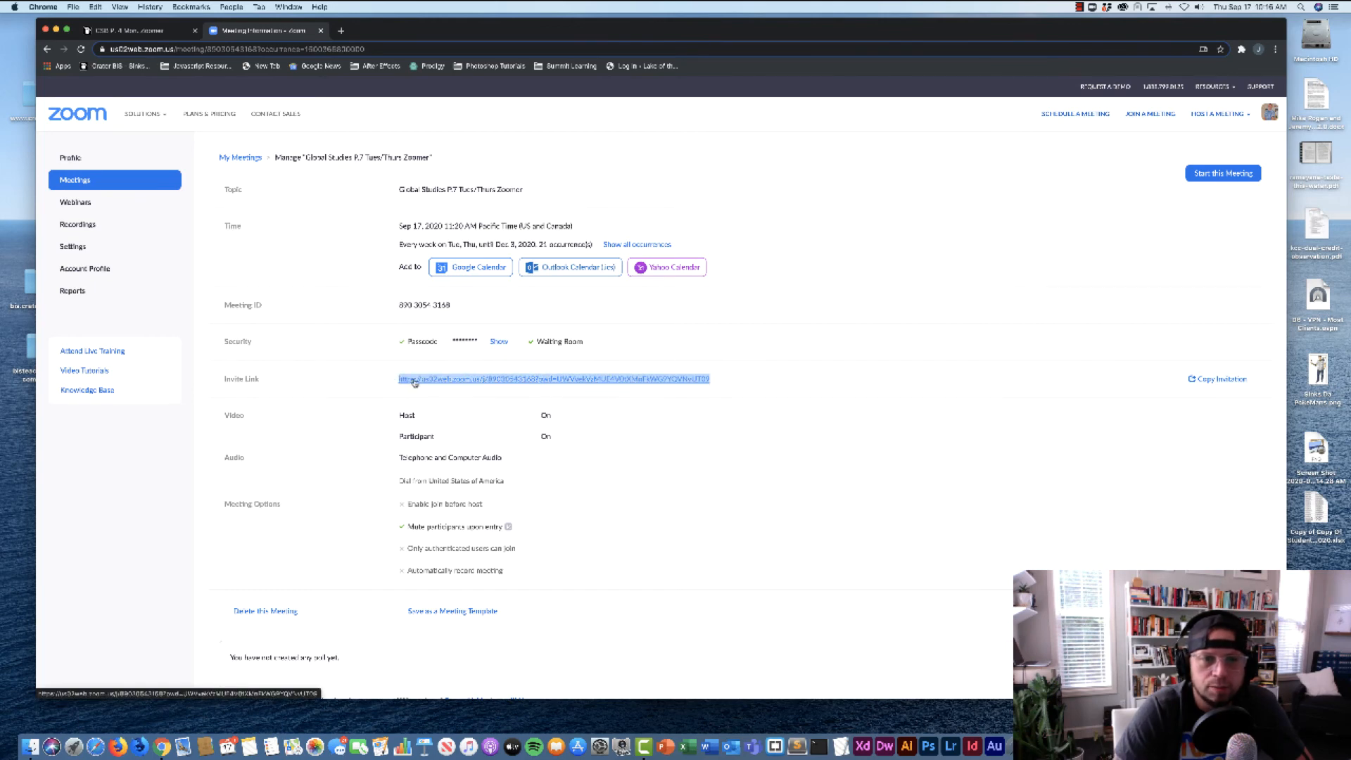
key(super+c)
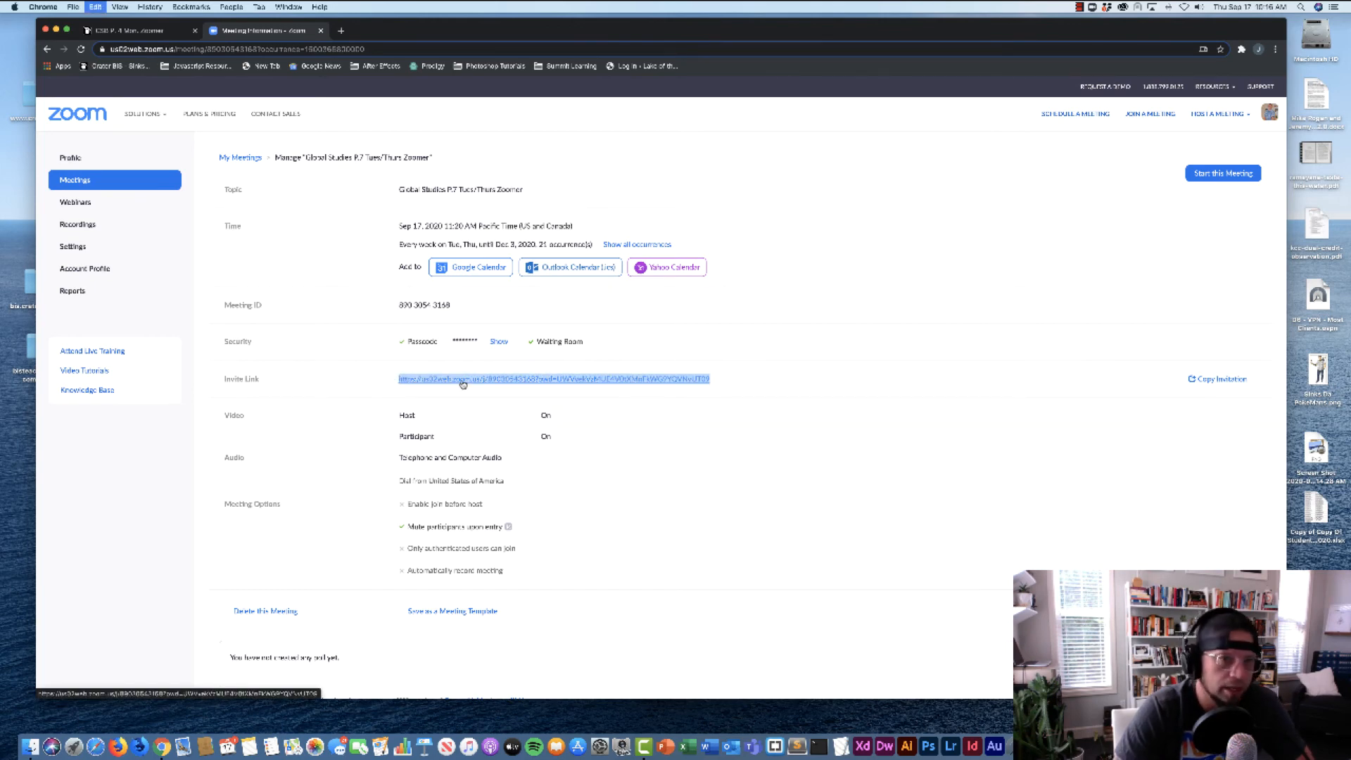
Paste the Zoom invite link, with its embedded passcode, as the logo's website URL in Canvas and insert the link
click(134, 30)
click(632, 422)
key(super+v)
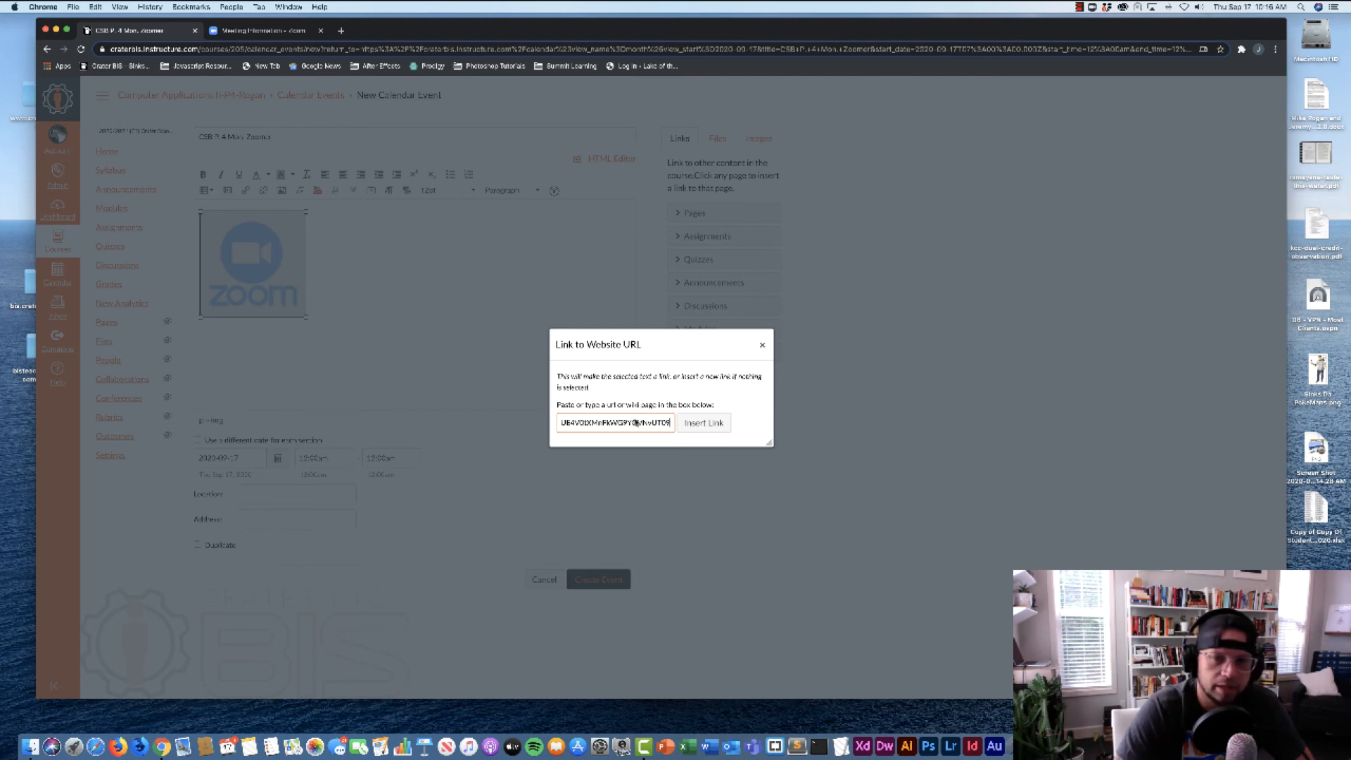
click(703, 423)
click(412, 314)
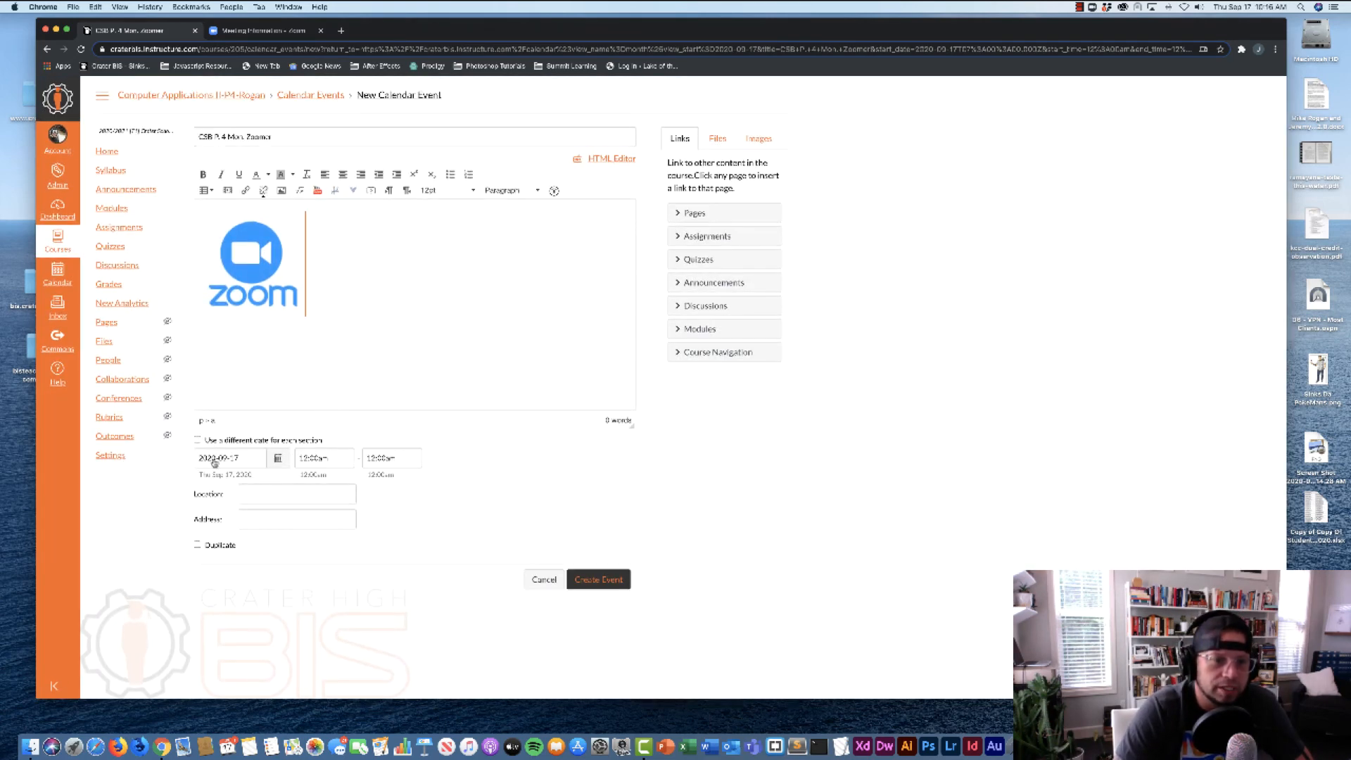
Set the event to duplicate every 1 week for additional occurrences and create the event
click(196, 546)
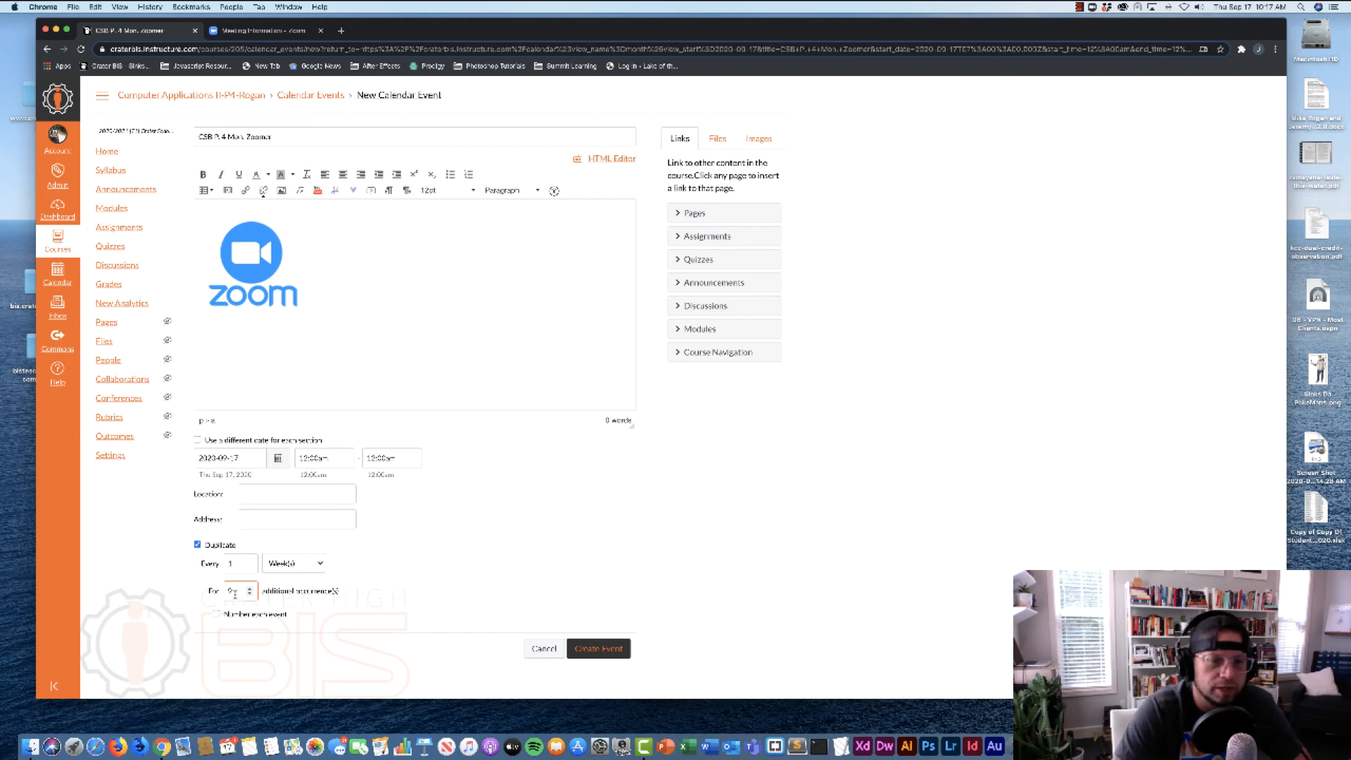
click(611, 651)
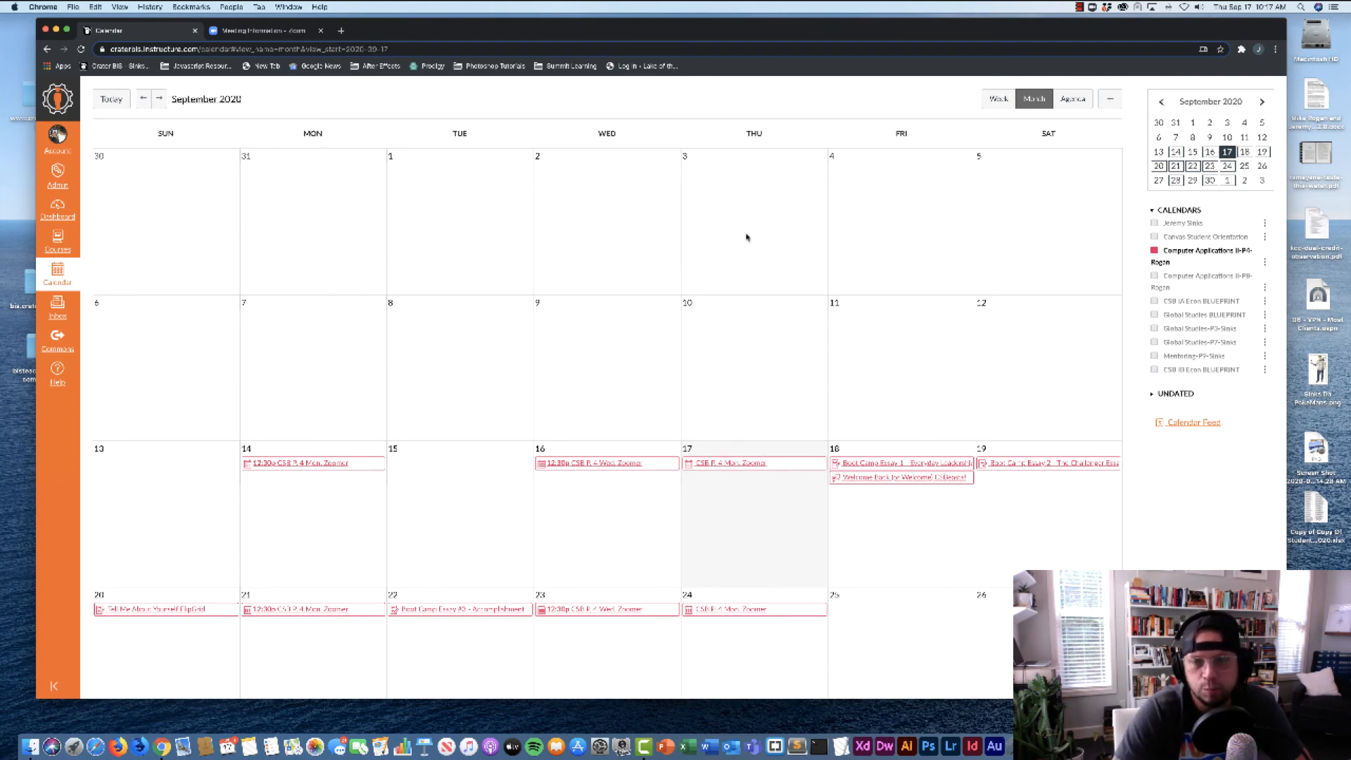
Test the Zoom logo link in the September 17 CSB P. 4 Mon. Zoomer event, decline opening Zoom, and return to the calendar
click(742, 465)
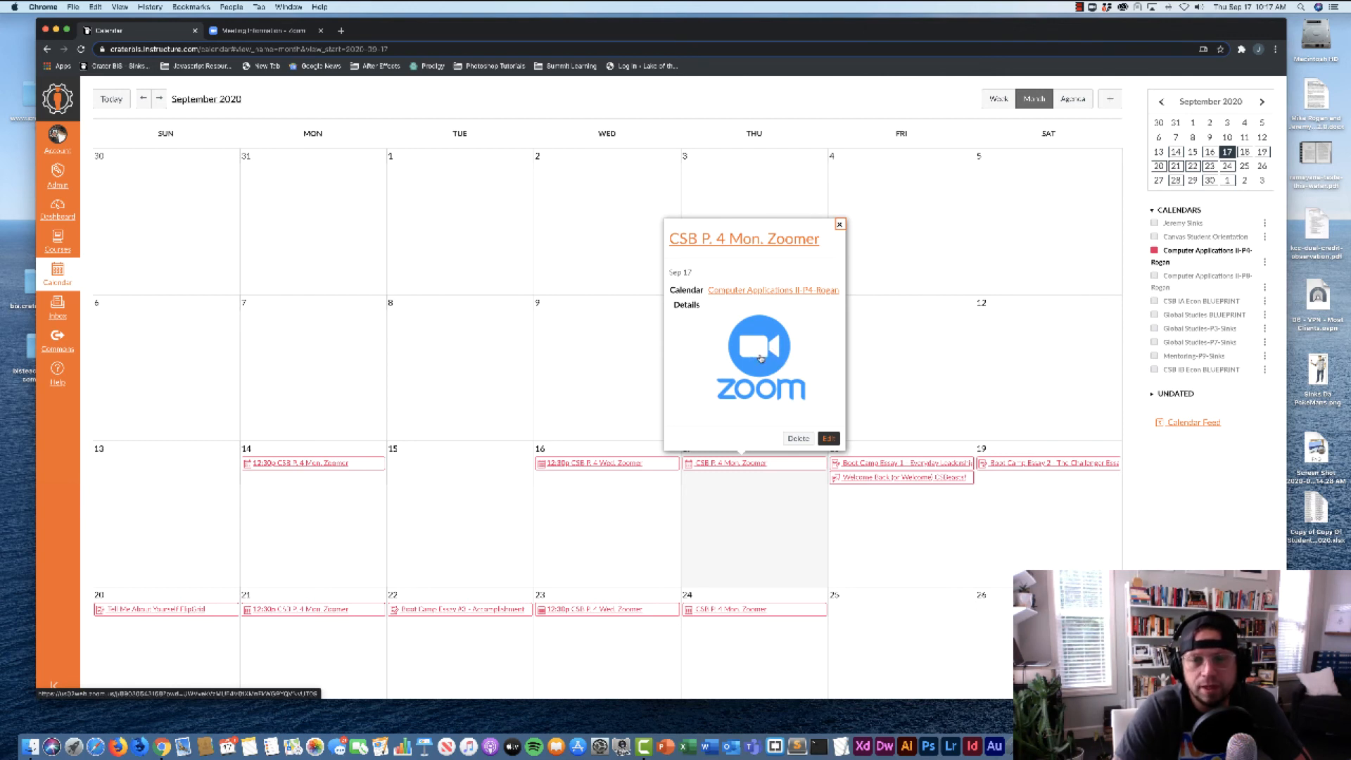
click(759, 360)
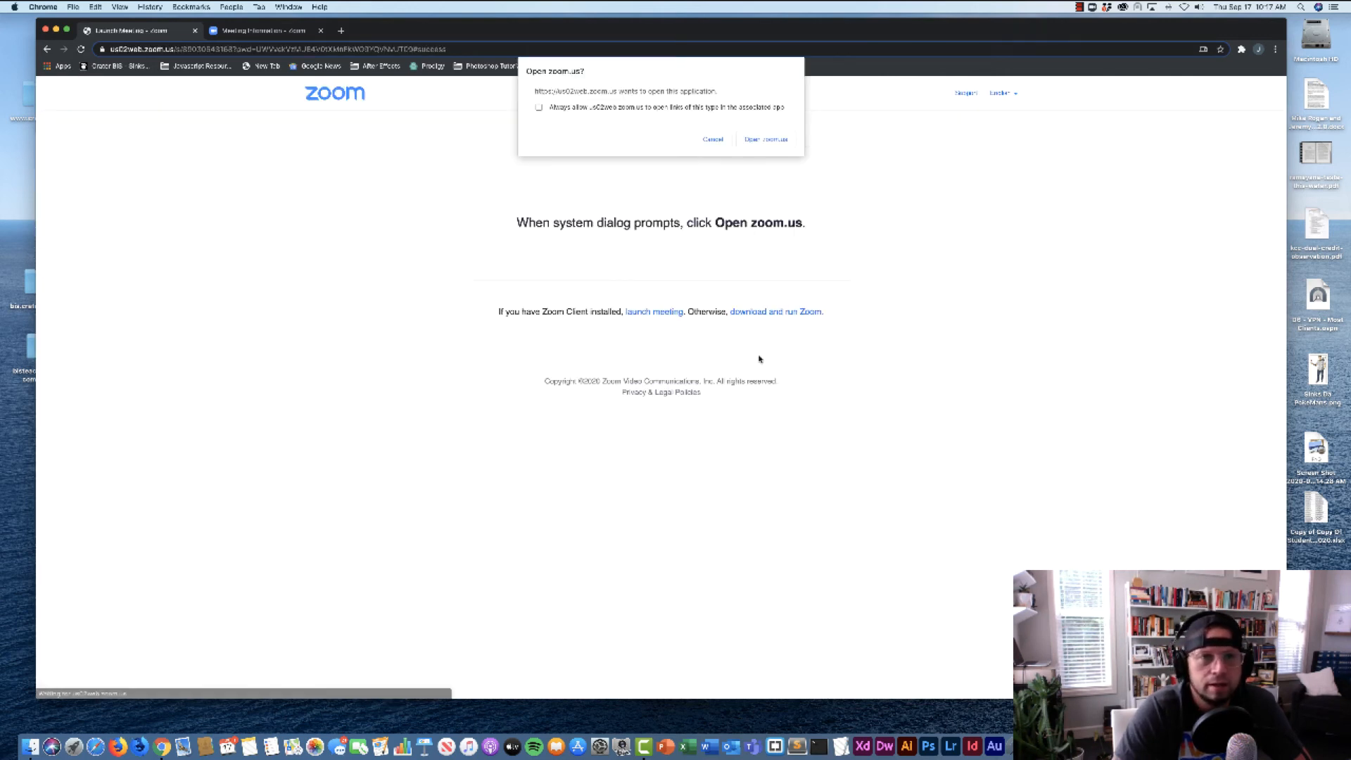
click(712, 140)
click(46, 49)
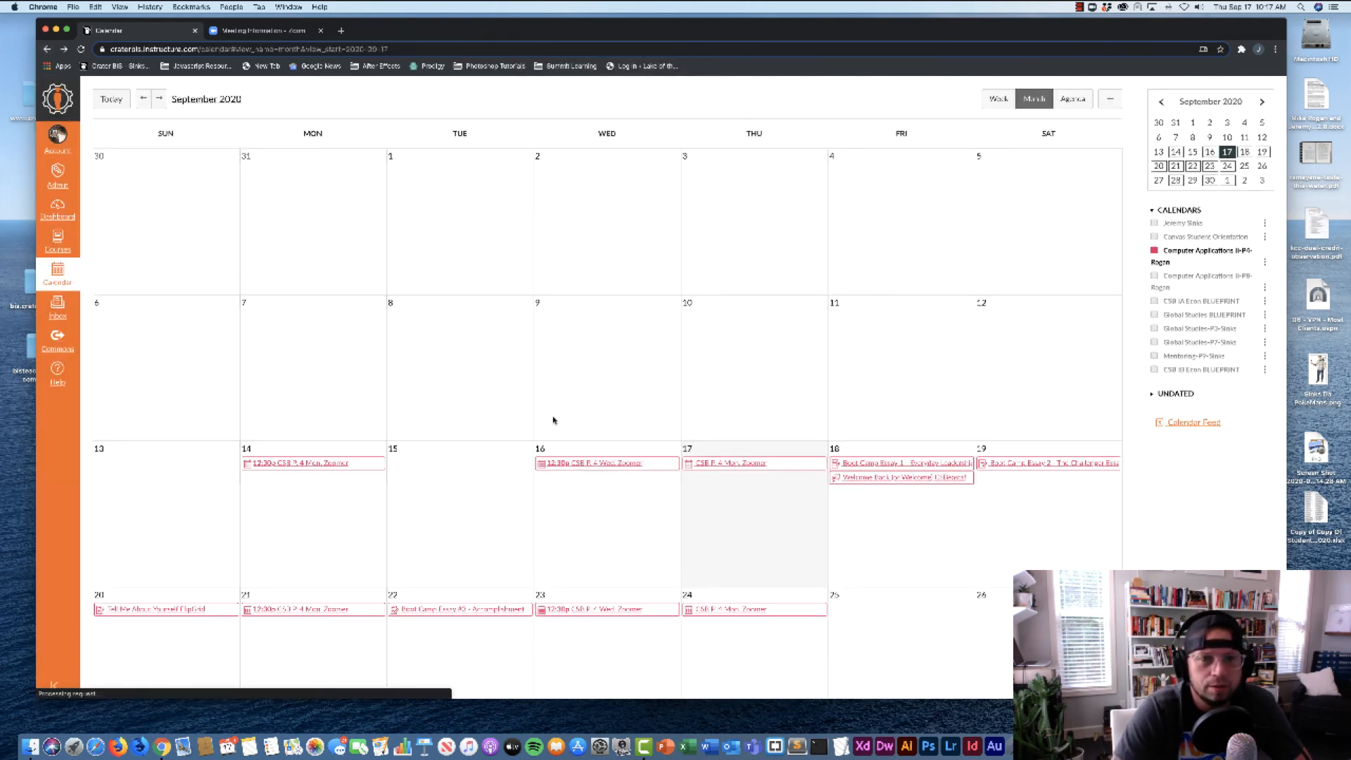
scroll(655, 472, down, 3)
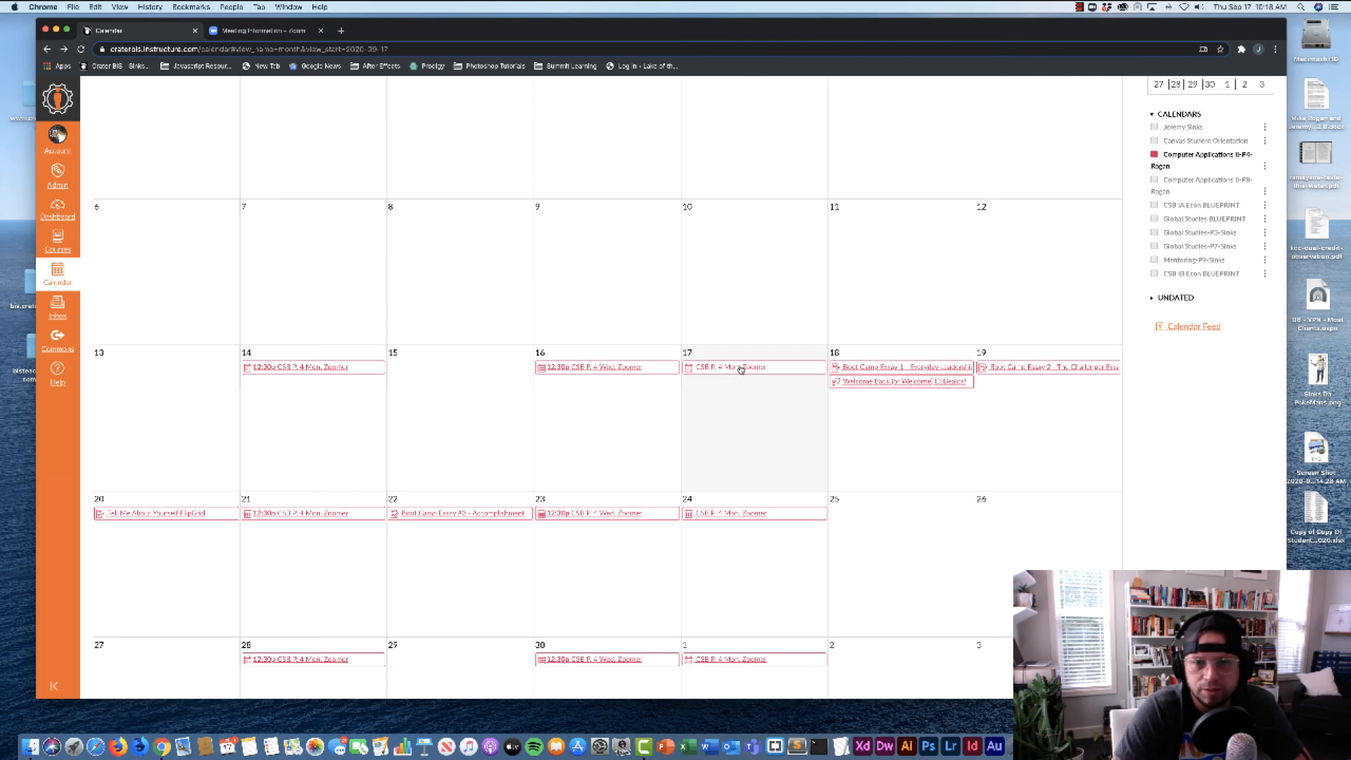
Delete the September 17 CSB P. 4 Mon. Zoomer event from the calendar
click(741, 369)
click(799, 343)
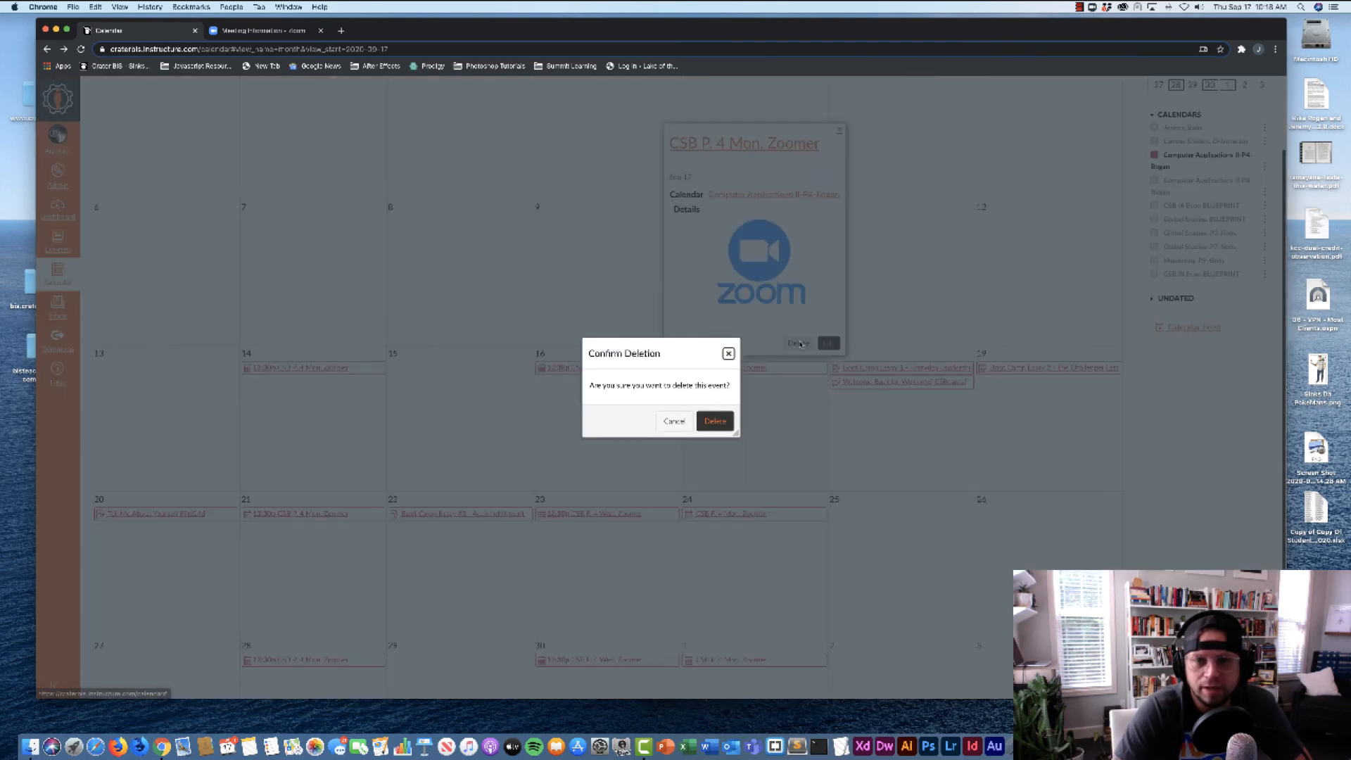
click(710, 422)
Delete the Thursday CSB P. 4 Mon. Zoomer events on October 1 and October 8 from the October 2020 calendar
scroll(462, 431, down, 3)
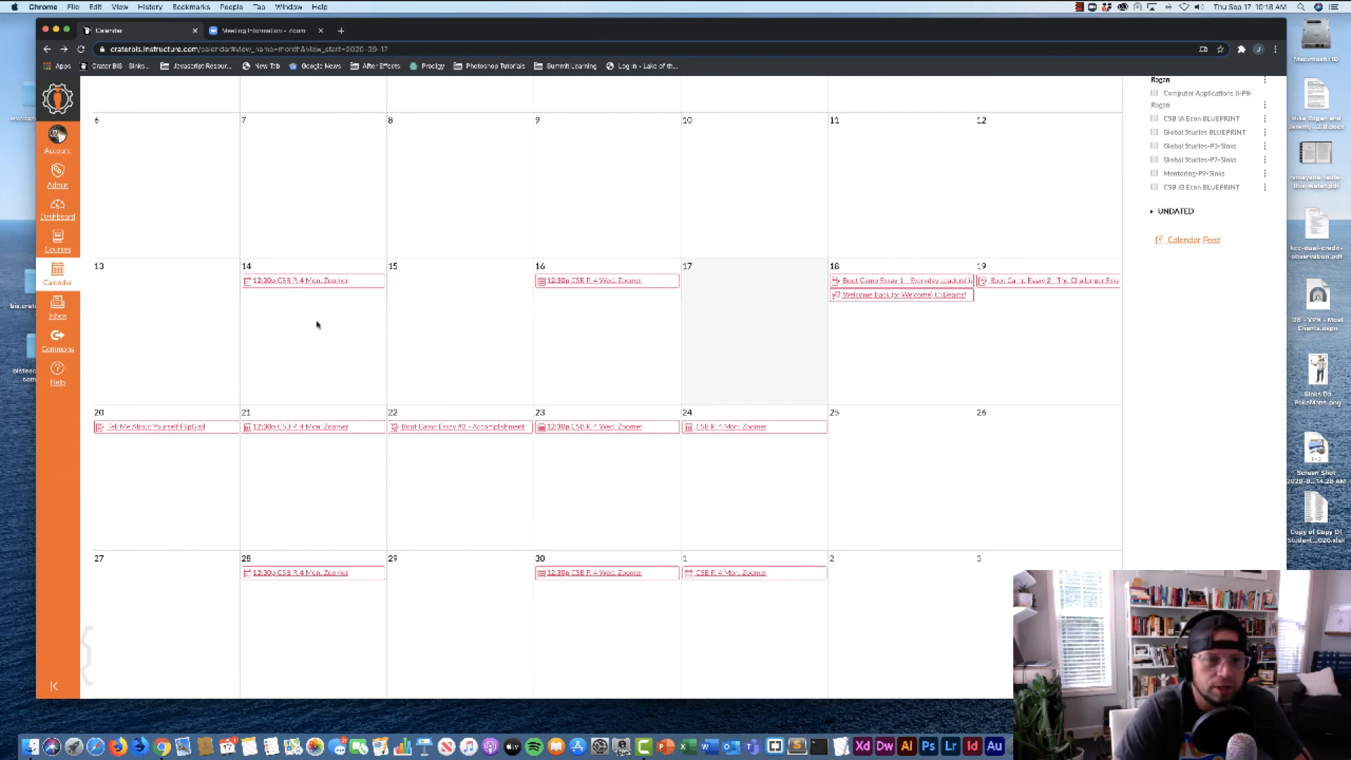
scroll(321, 341, down, 1)
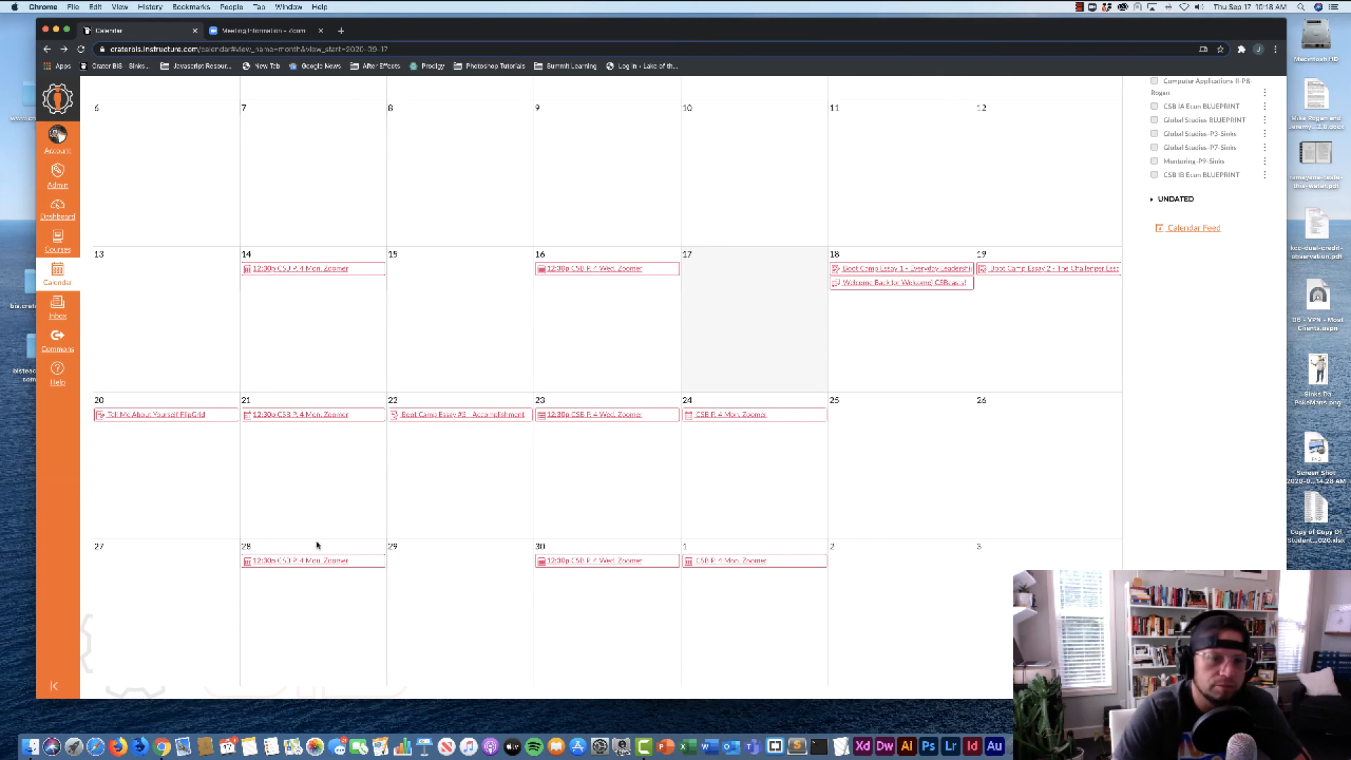
scroll(317, 545, up, 5)
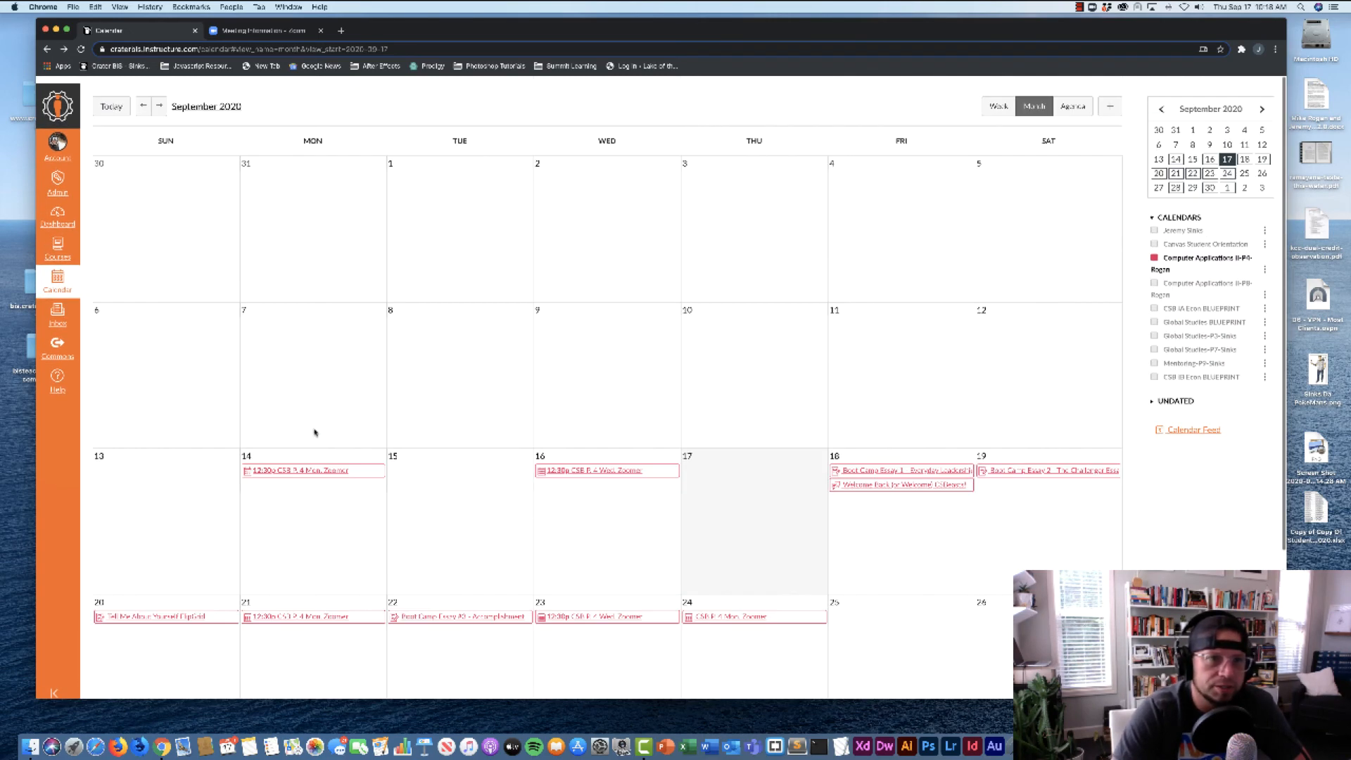
click(159, 99)
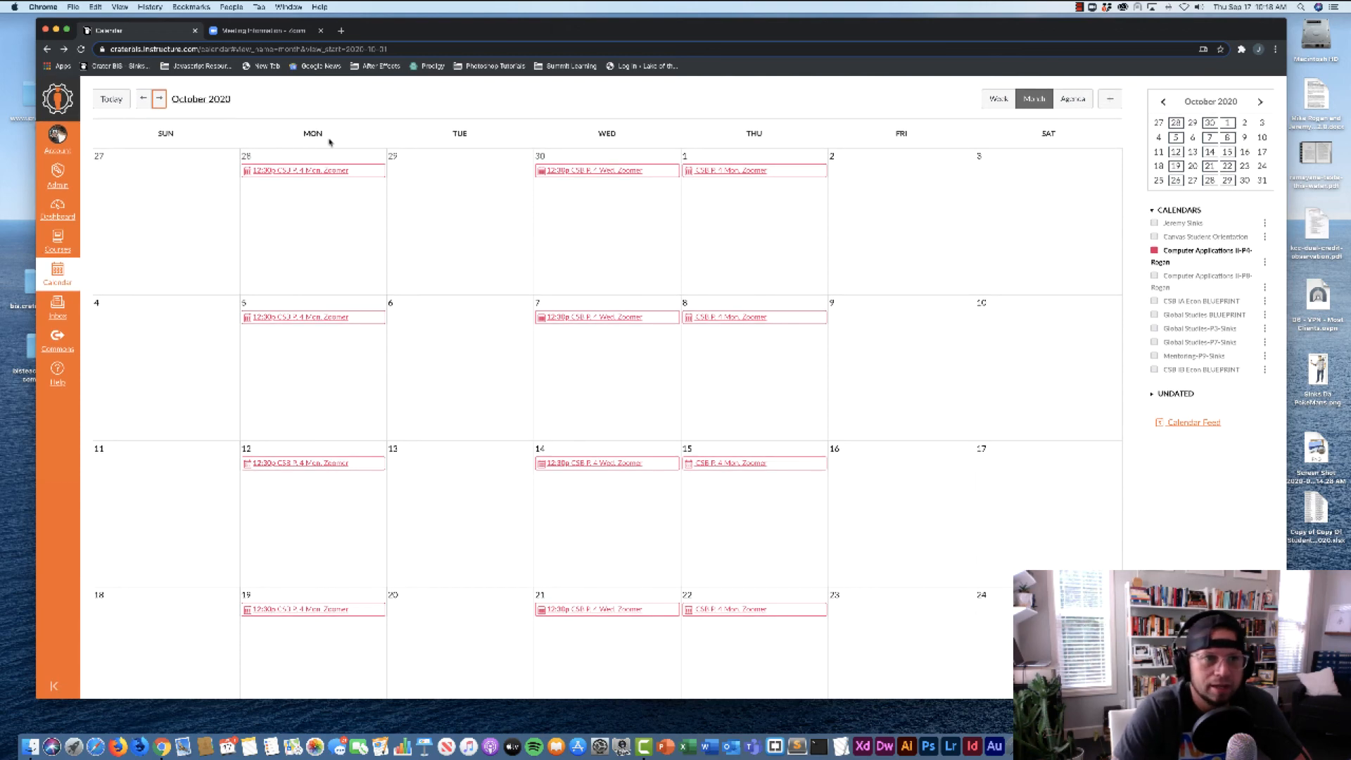
click(748, 173)
click(798, 404)
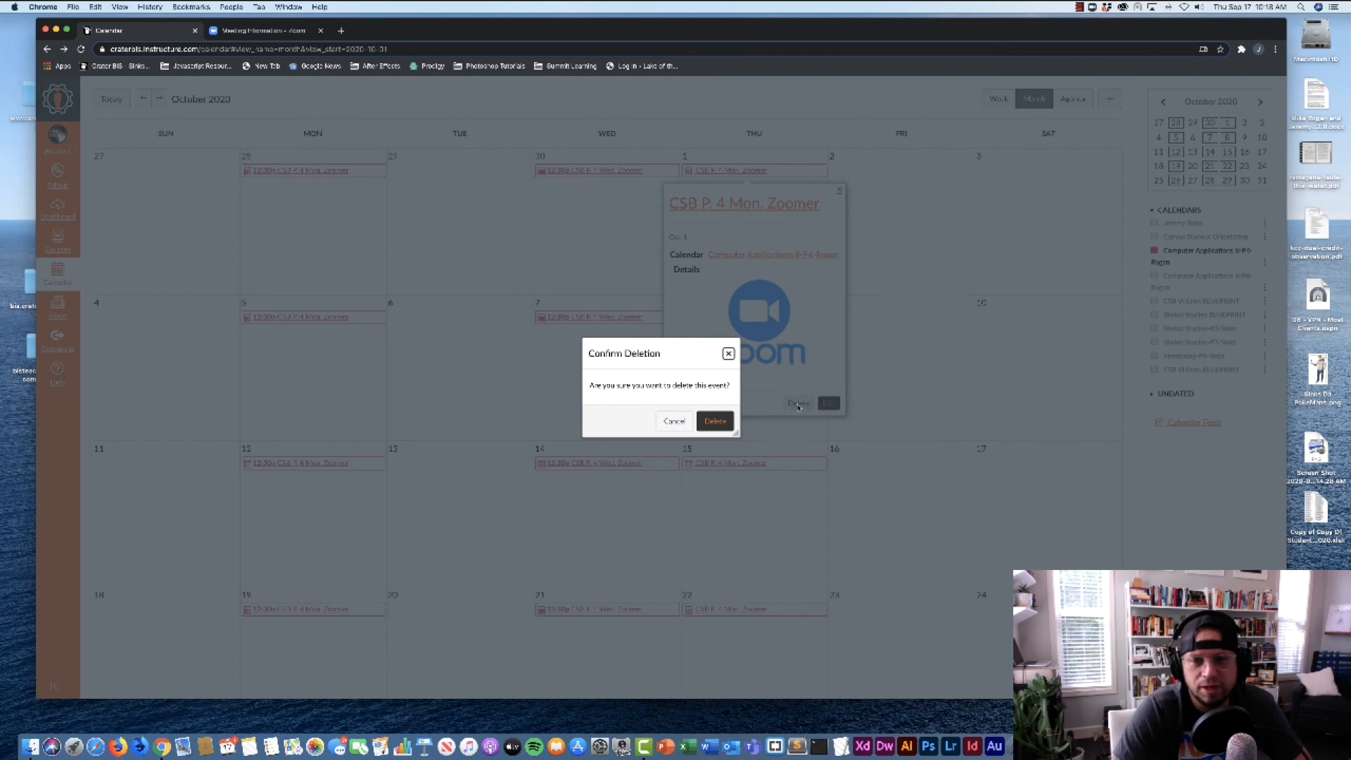
click(725, 424)
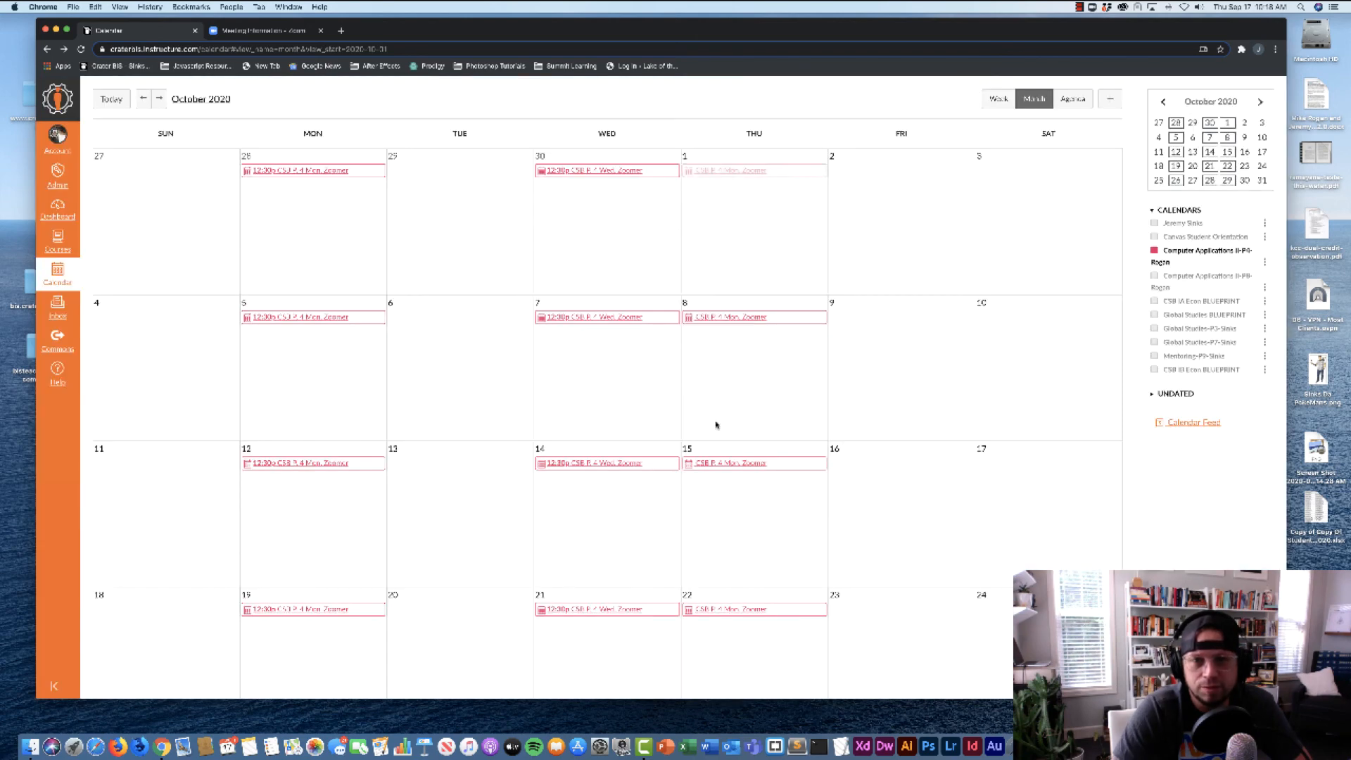
click(754, 319)
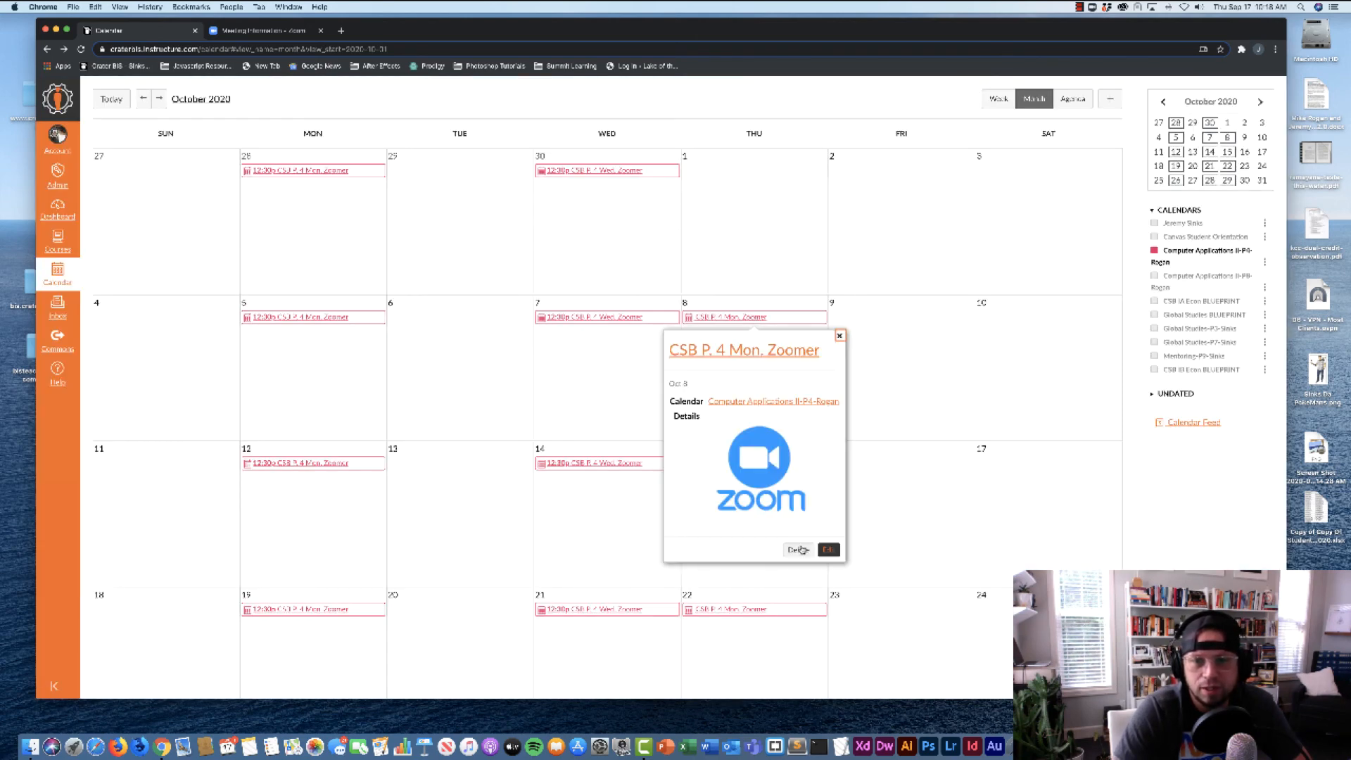
click(798, 550)
click(720, 421)
Delete the Thursday CSB P. 4 Mon. Zoomer events on October 15, October 22 and October 29
scroll(784, 447, down, 5)
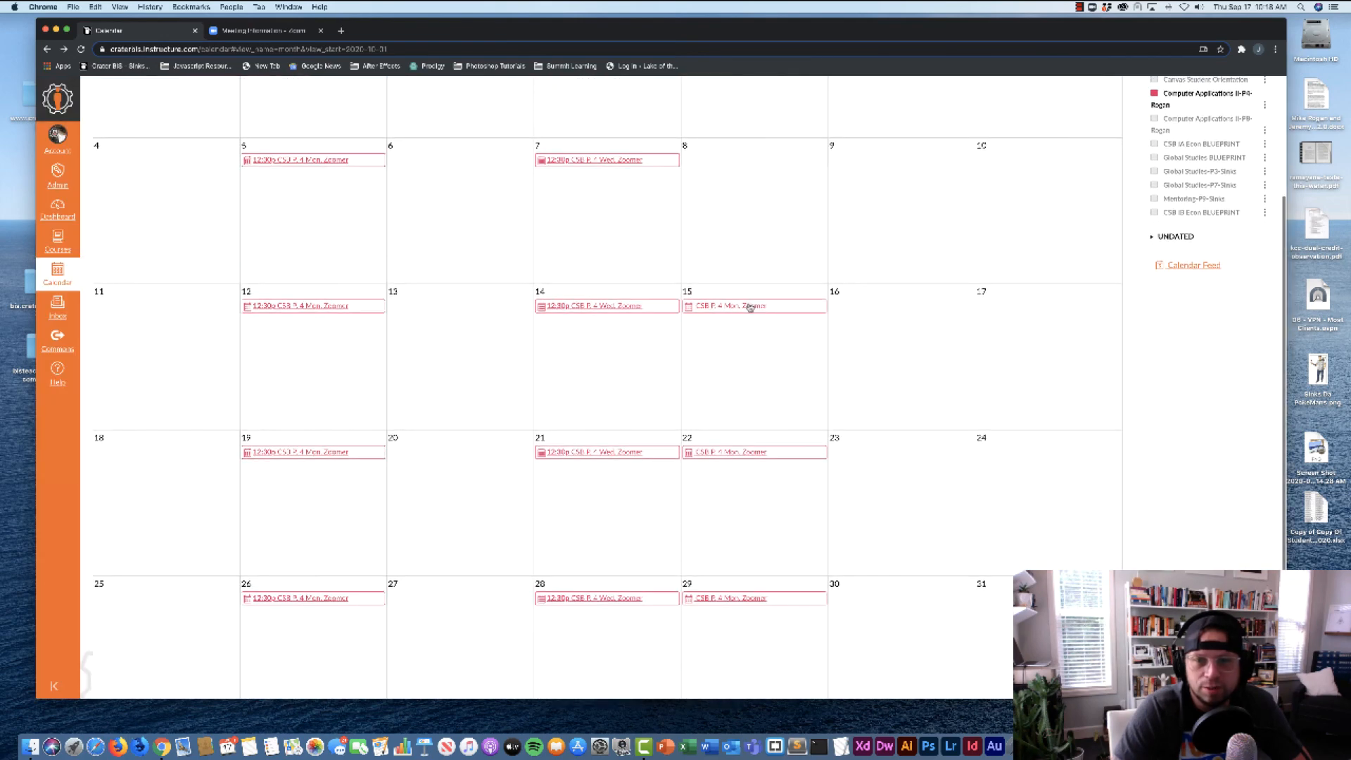
click(751, 305)
click(795, 437)
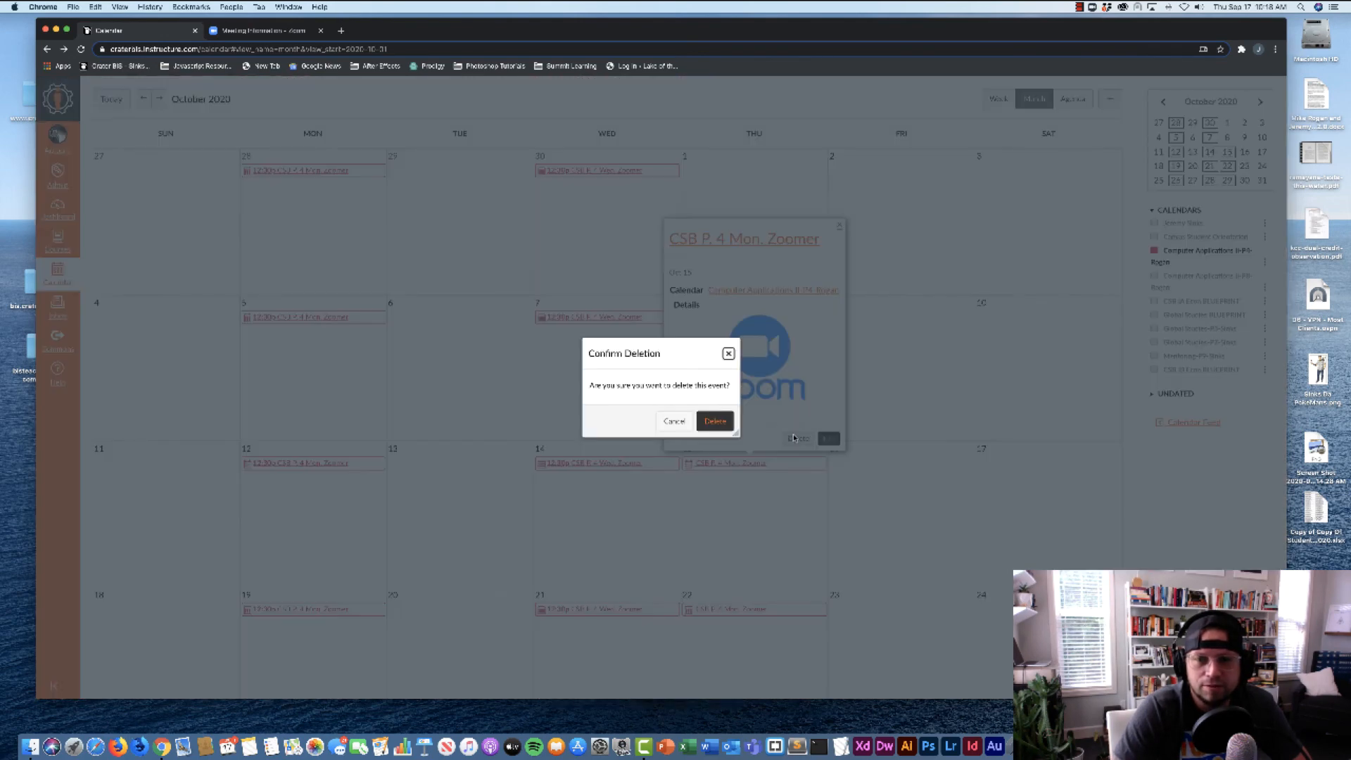
click(715, 421)
scroll(754, 474, down, 6)
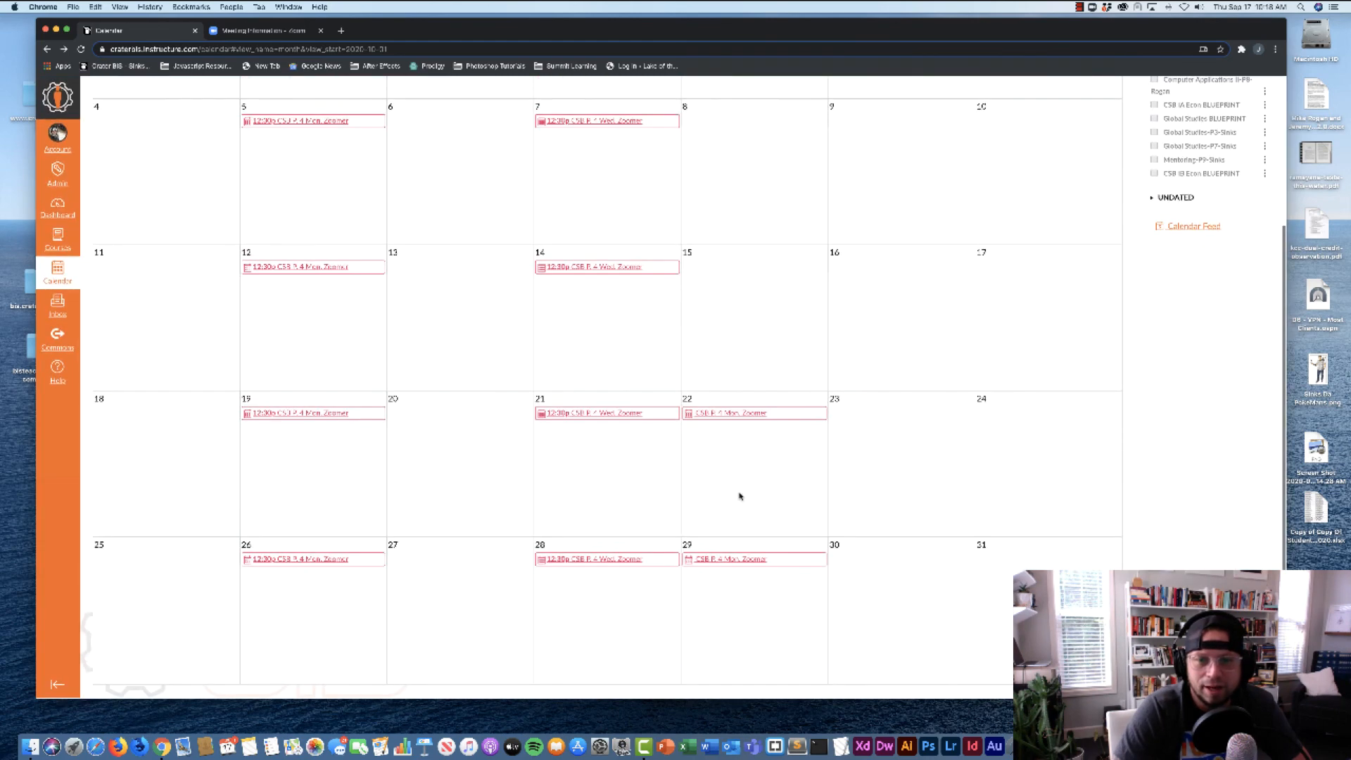
click(743, 414)
click(795, 388)
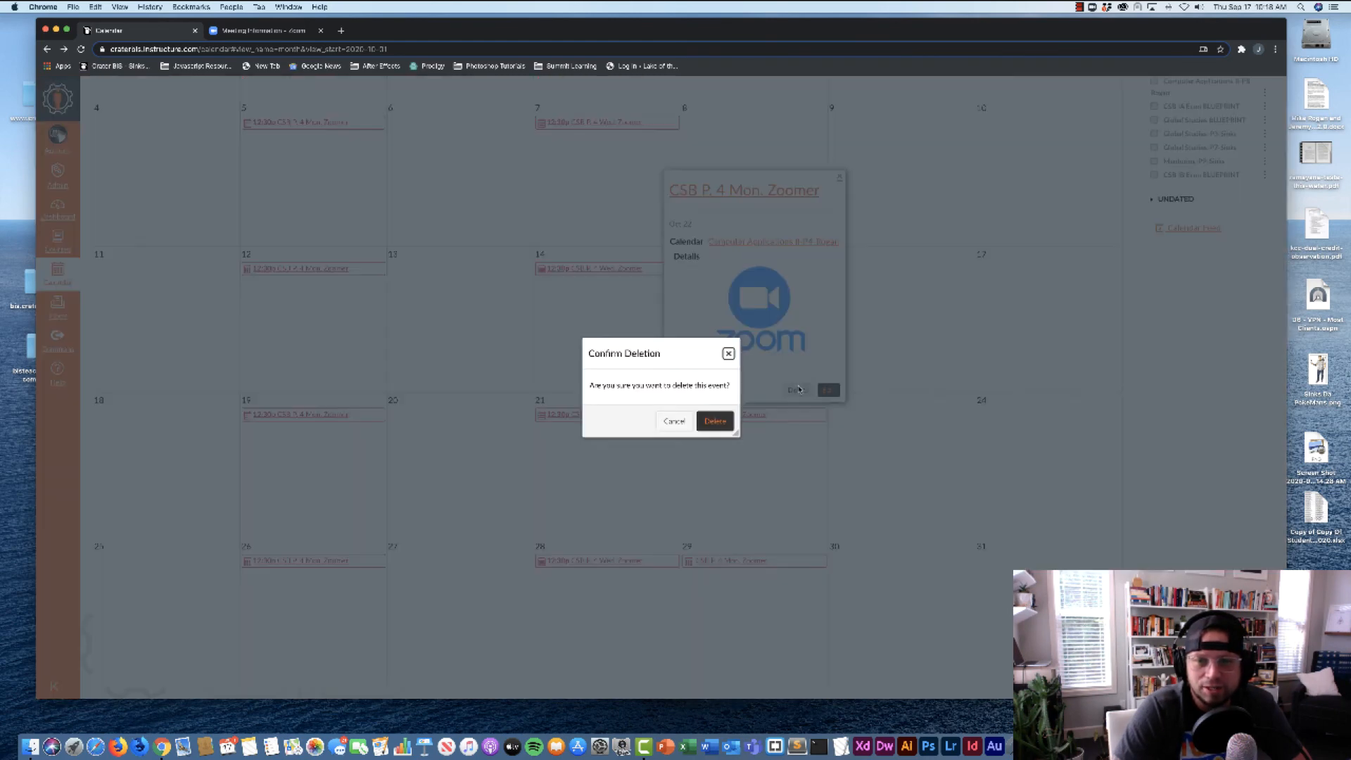
click(709, 423)
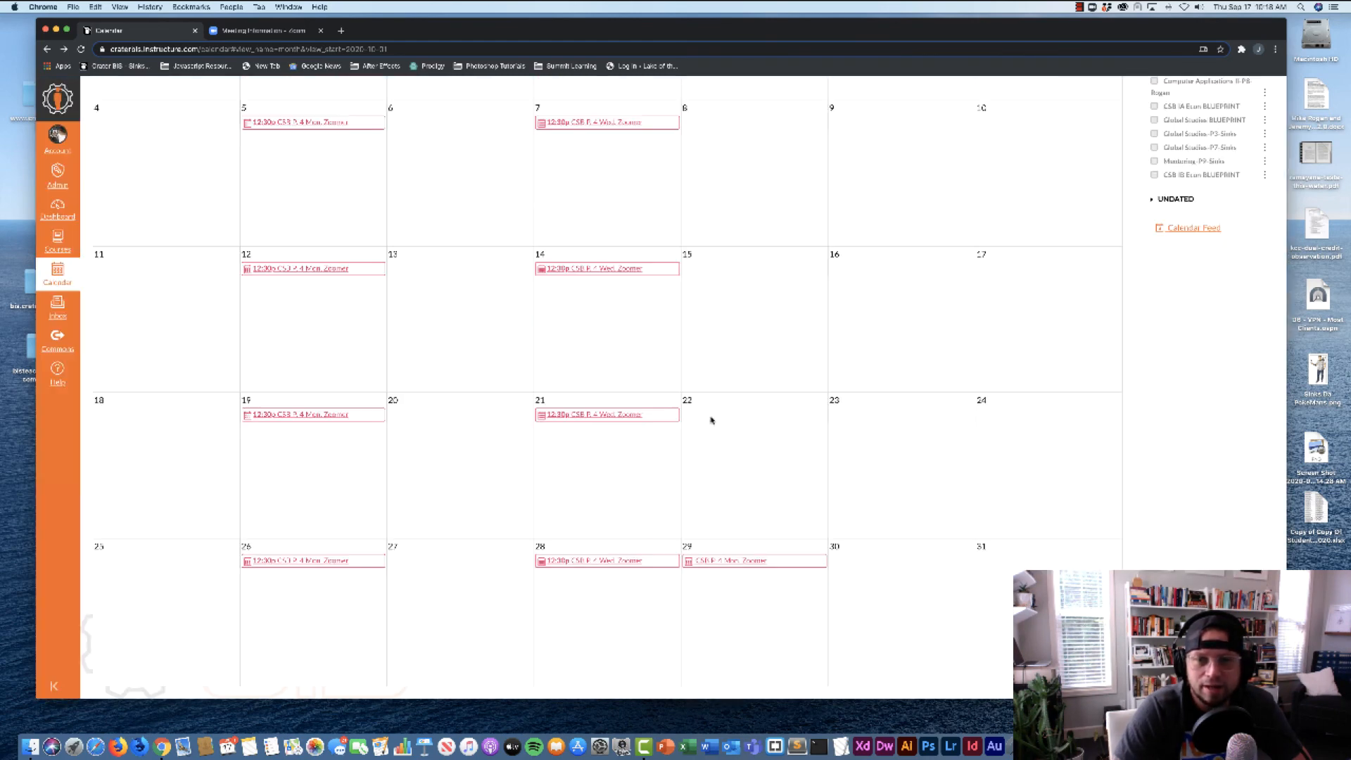
click(743, 563)
click(798, 534)
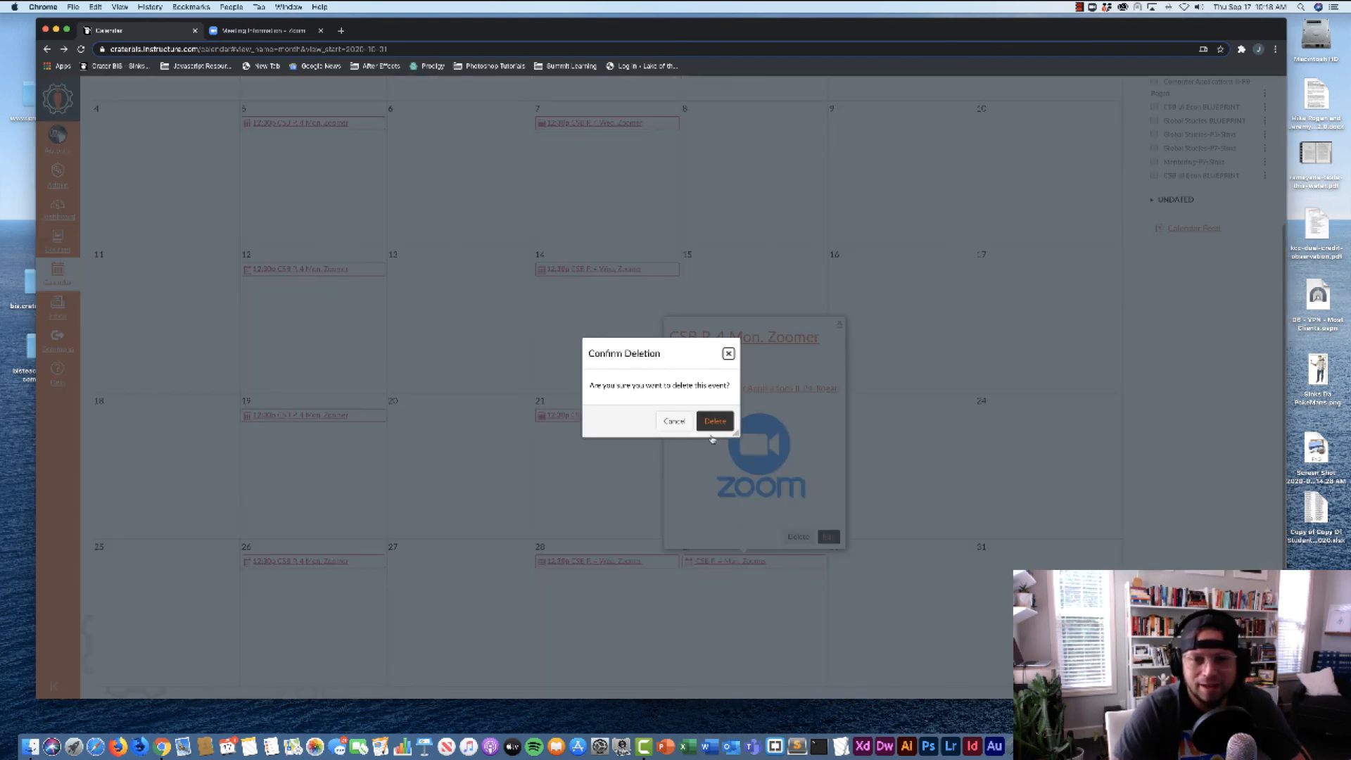
click(713, 422)
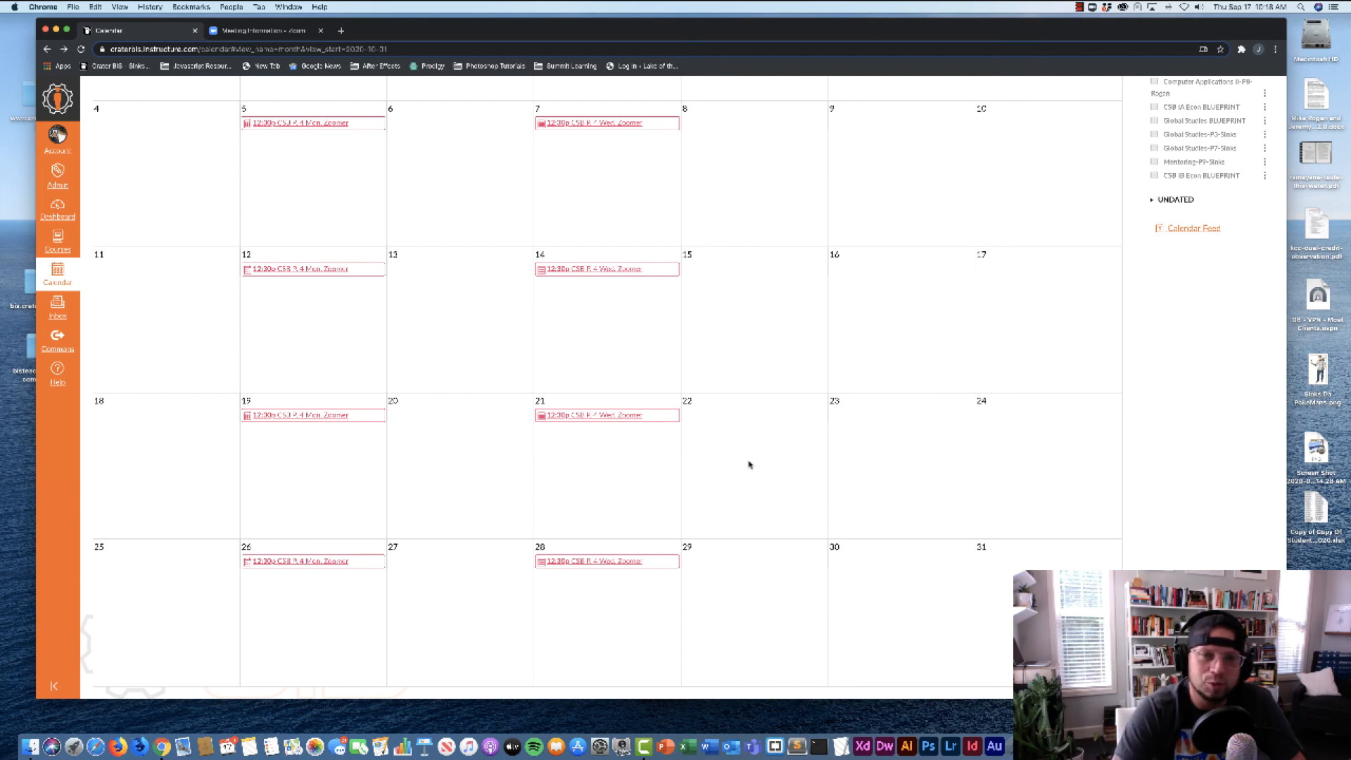
Go to the Dashboard and open the upcoming Thurs. Zoomer event for Global Studies P7
scroll(750, 471, up, 5)
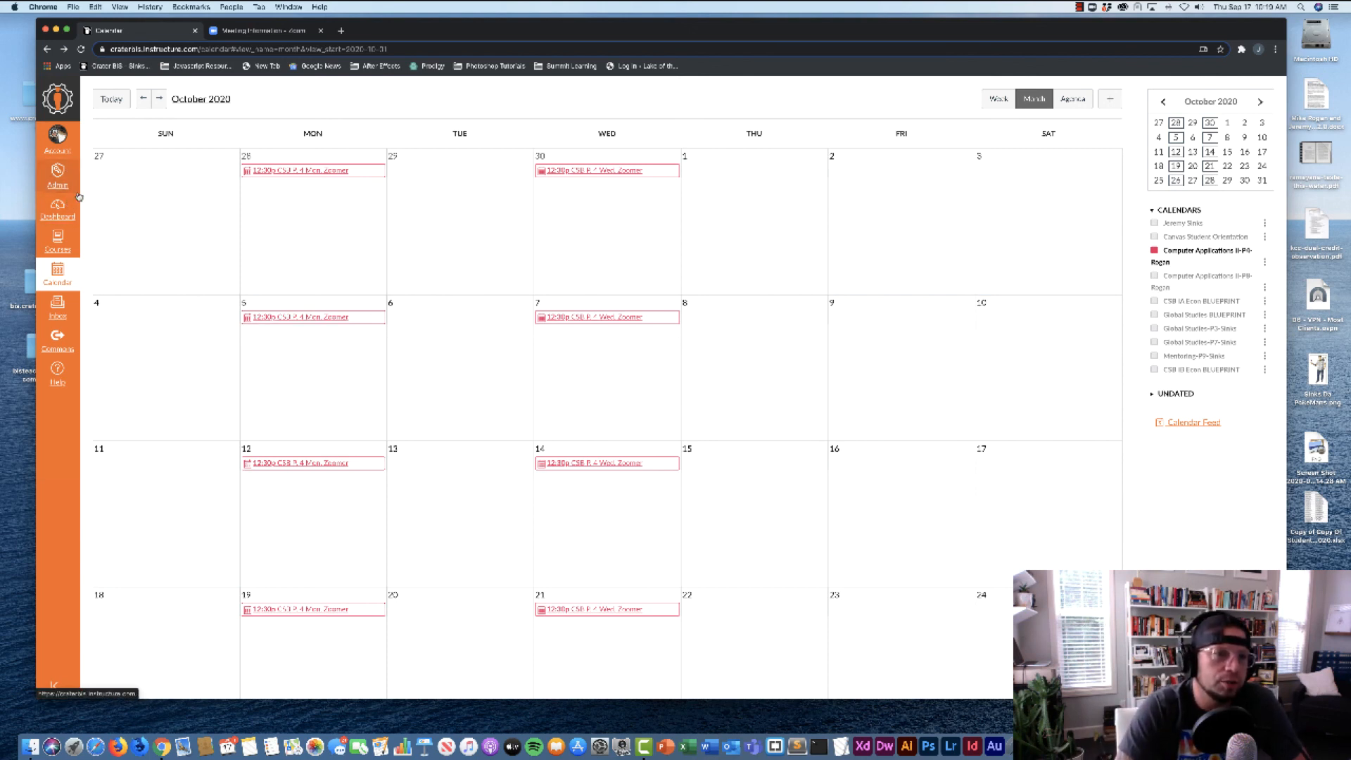
click(61, 209)
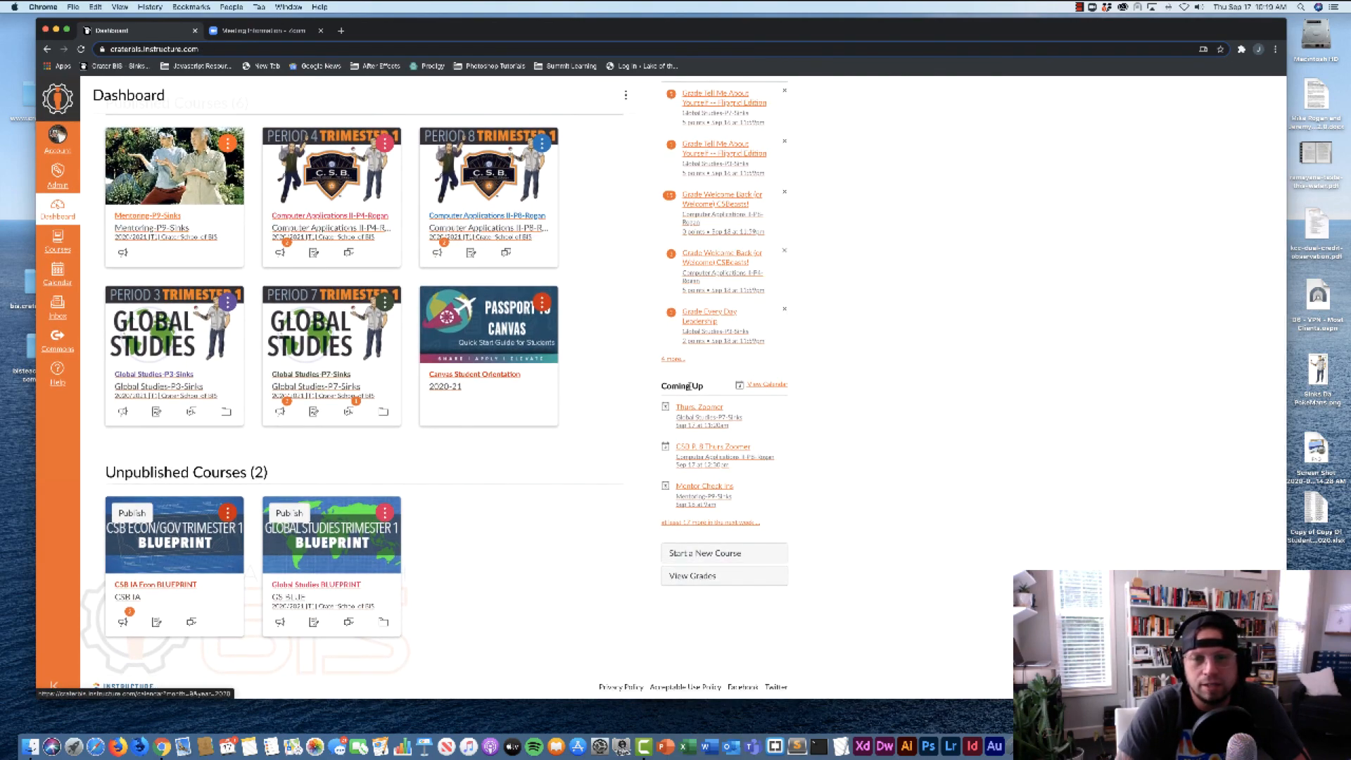
scroll(697, 394, down, 2)
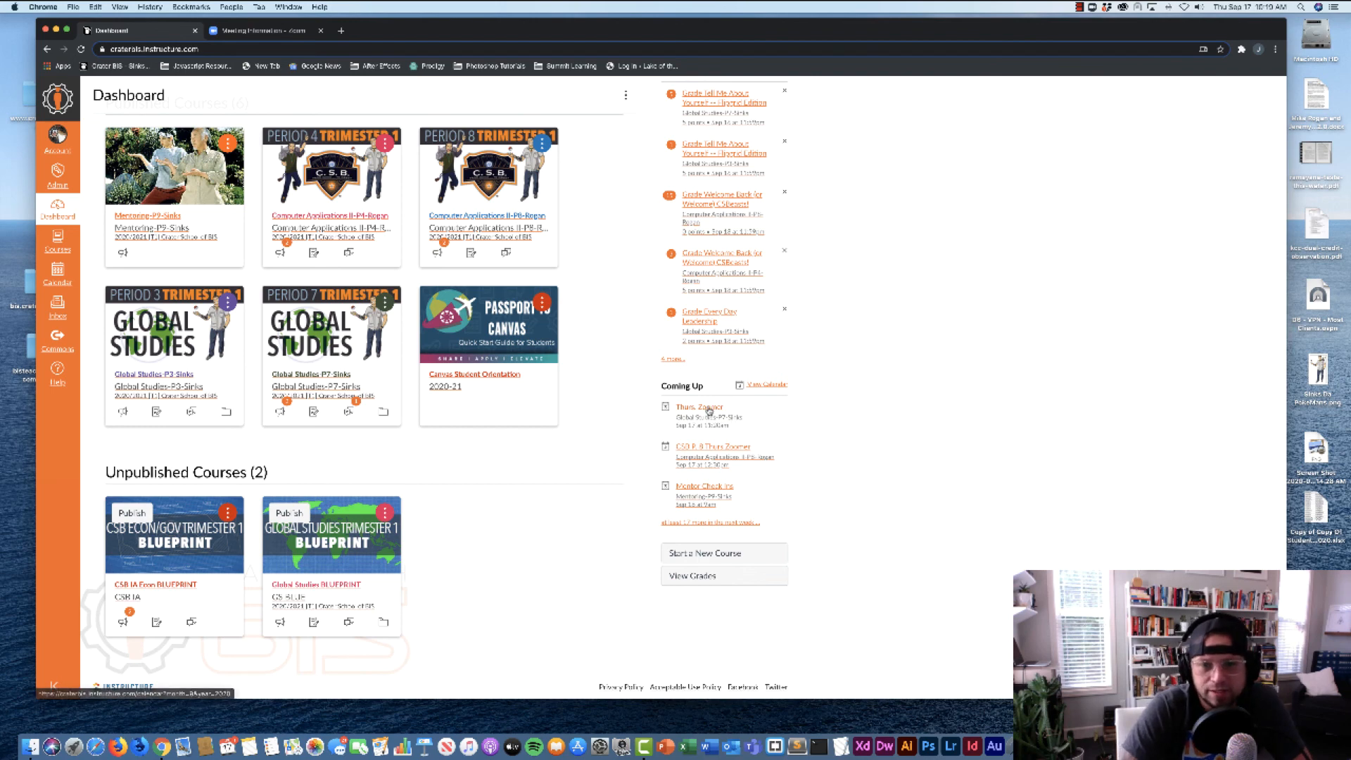
click(712, 412)
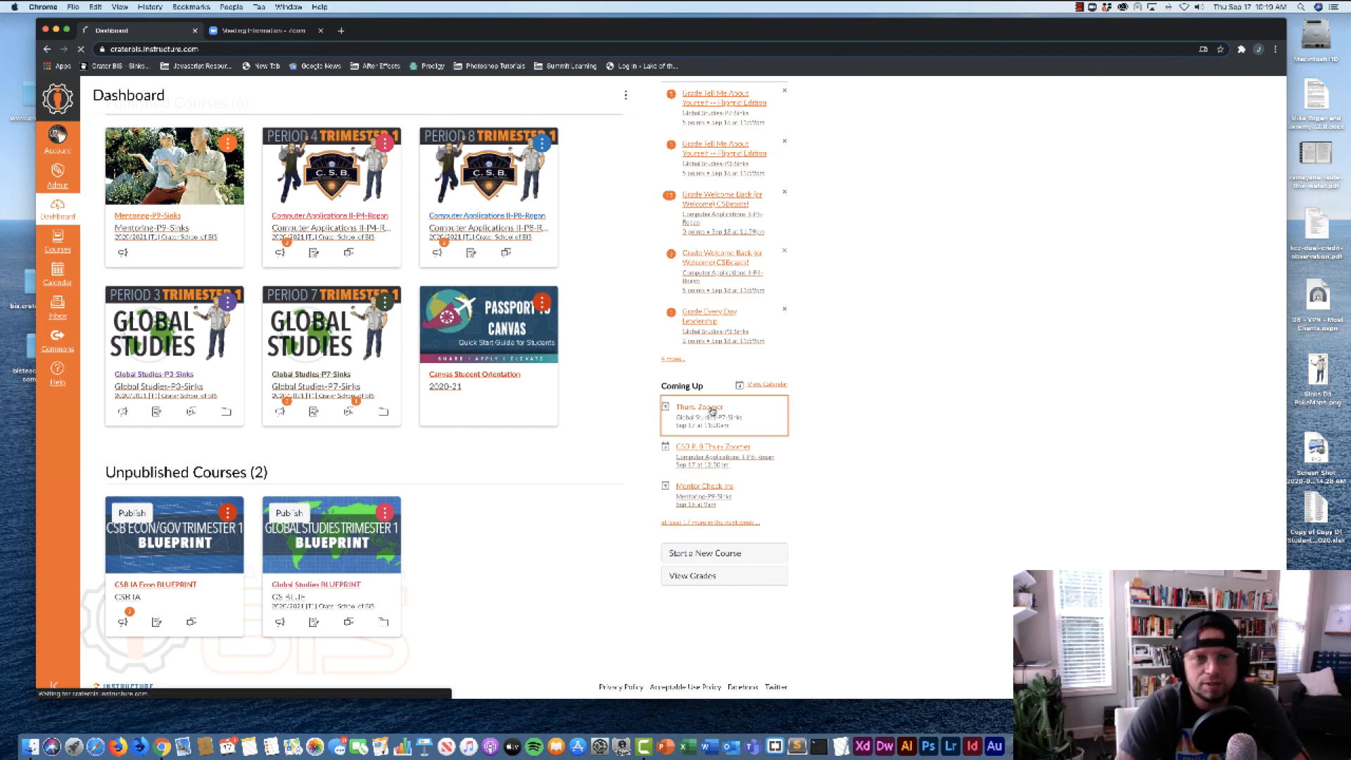